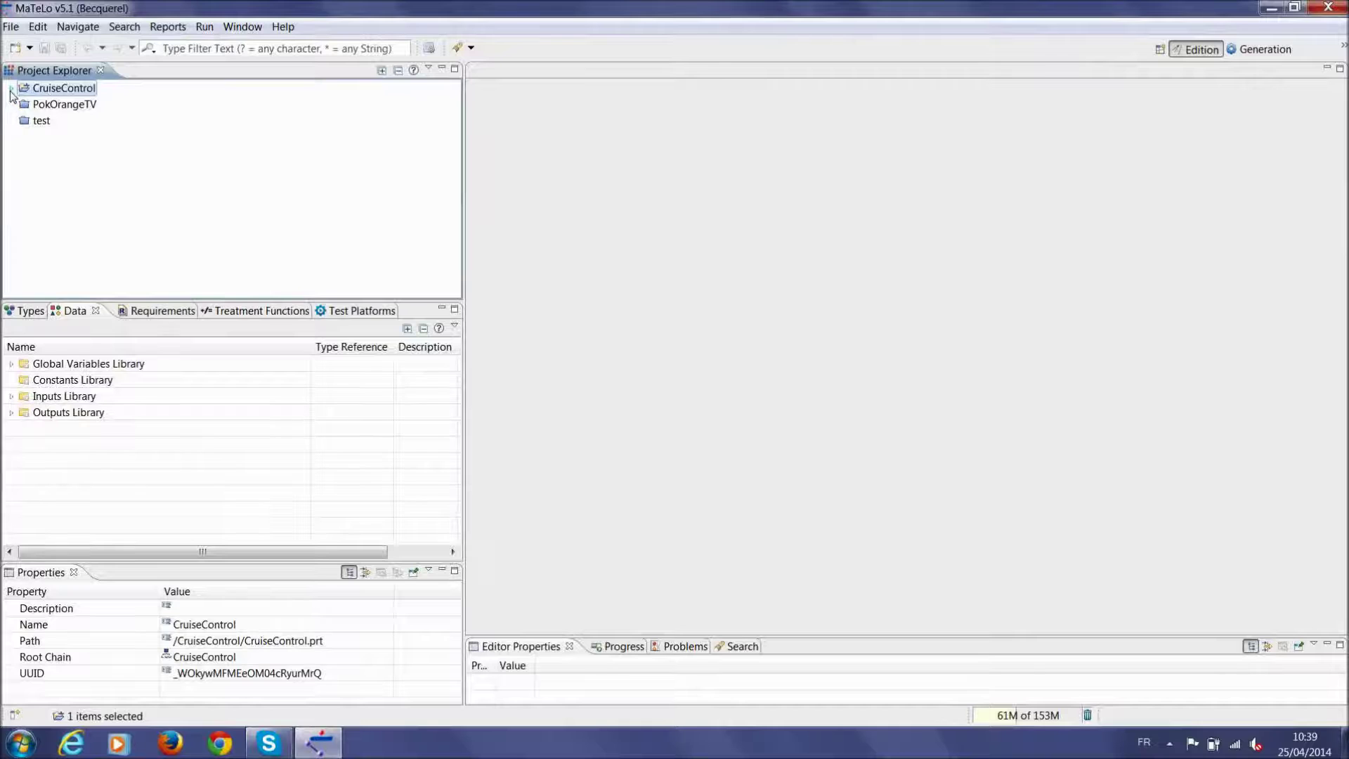
Open the CruiseControl root chain from the CruiseControl project's chains and fit the whole diagram into the editor
click(36, 107)
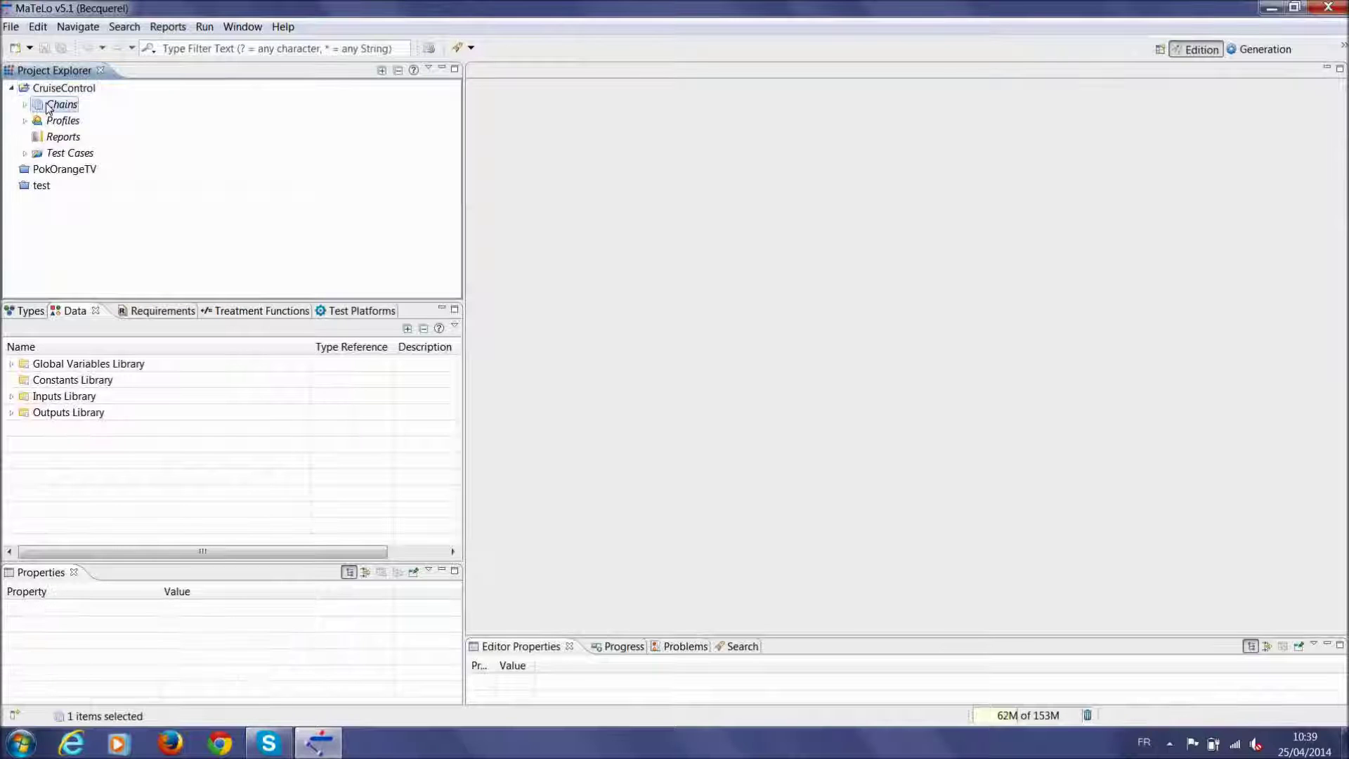
double_click(37, 107)
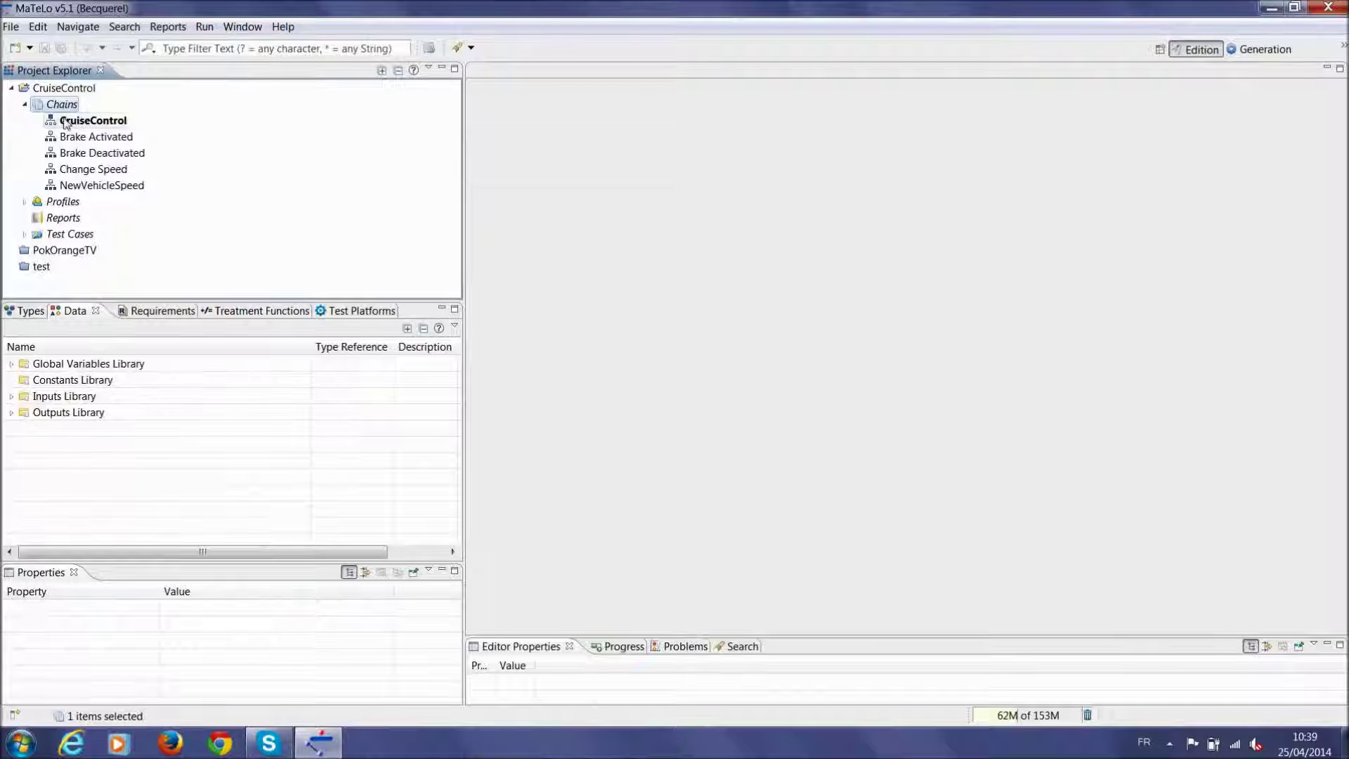
click(62, 121)
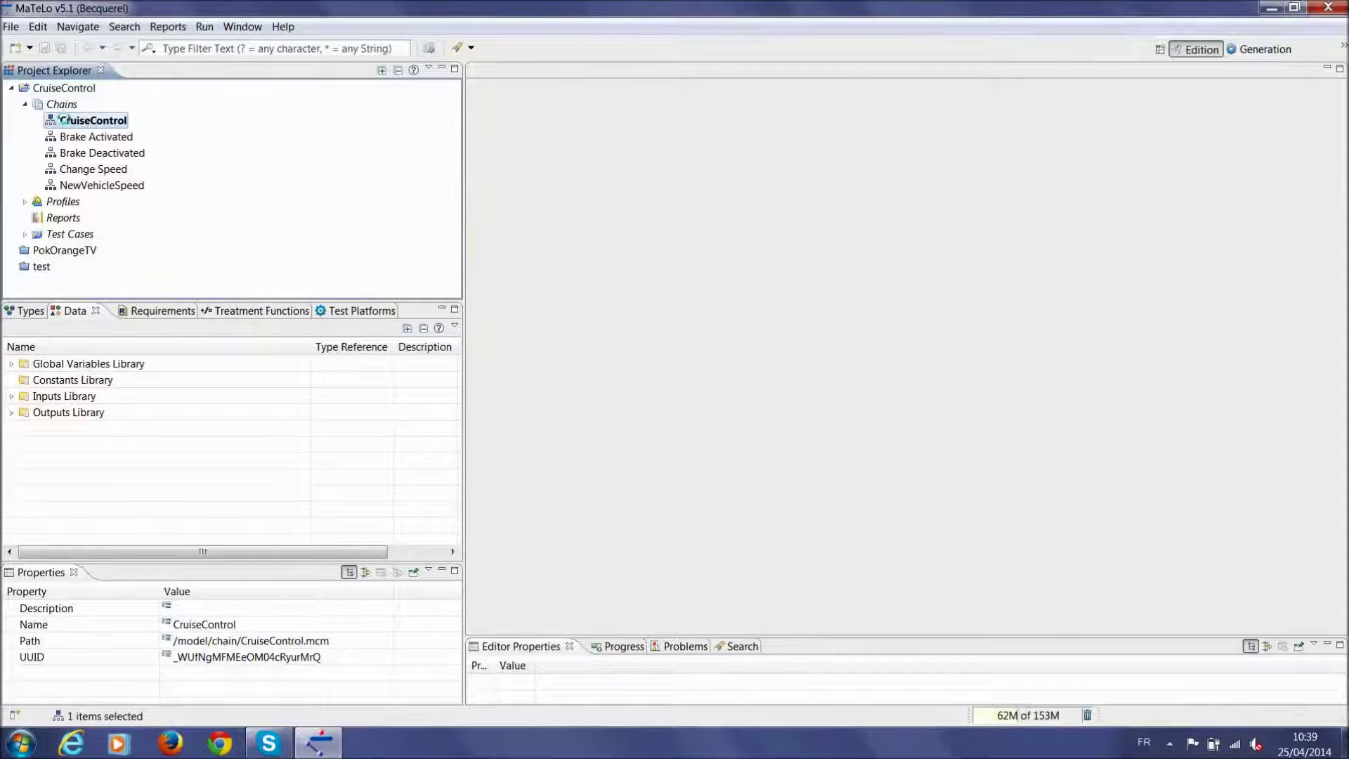
double_click(62, 121)
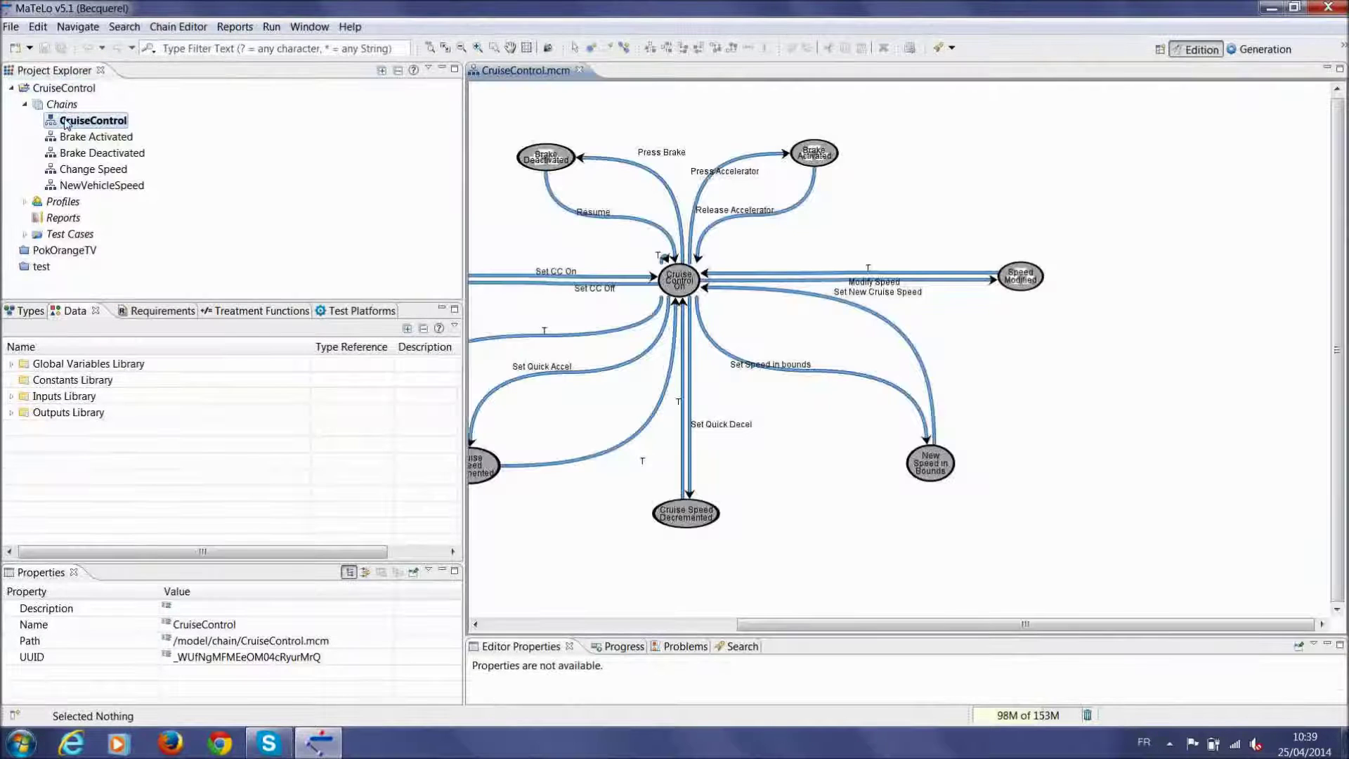
click(444, 48)
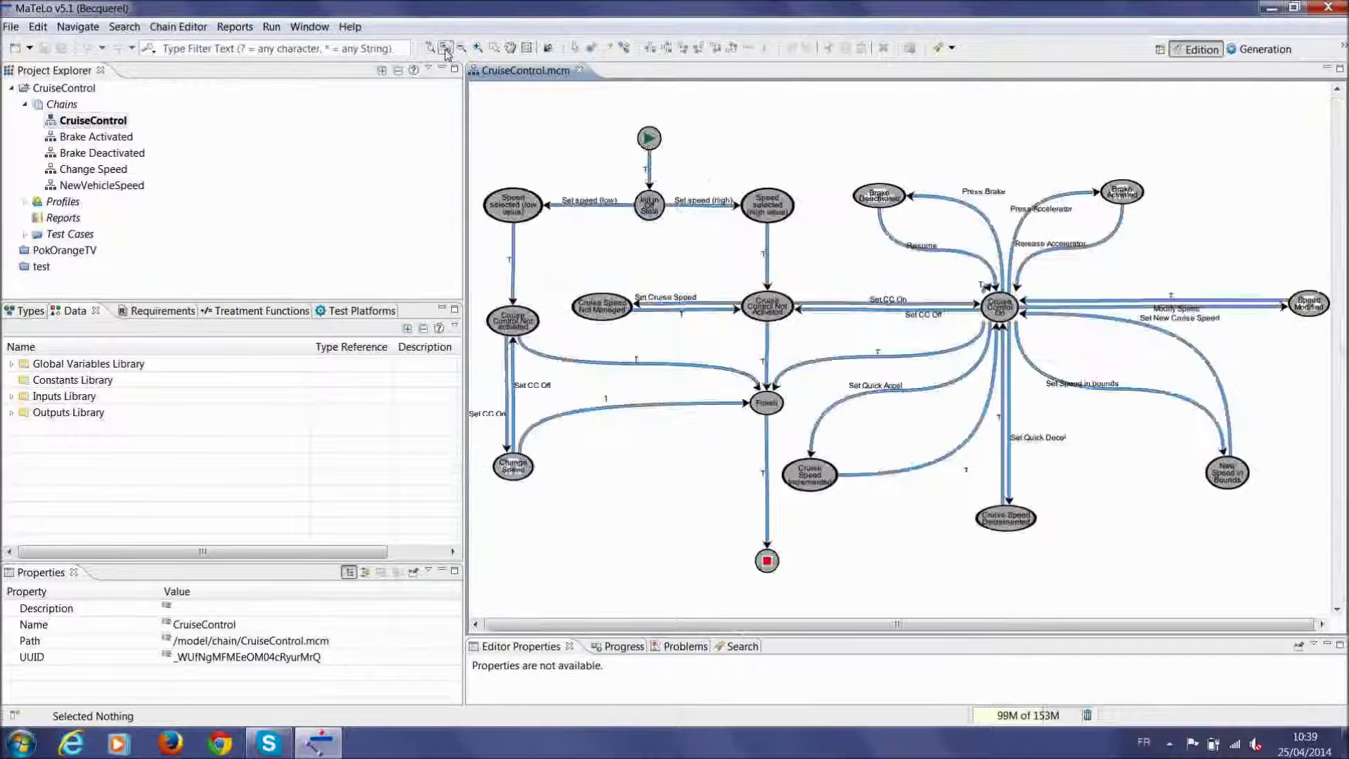
Look through the project's other chains: Brake Activated, Brake Deactivated, Change Speed and NewVehicleSpeed
click(118, 139)
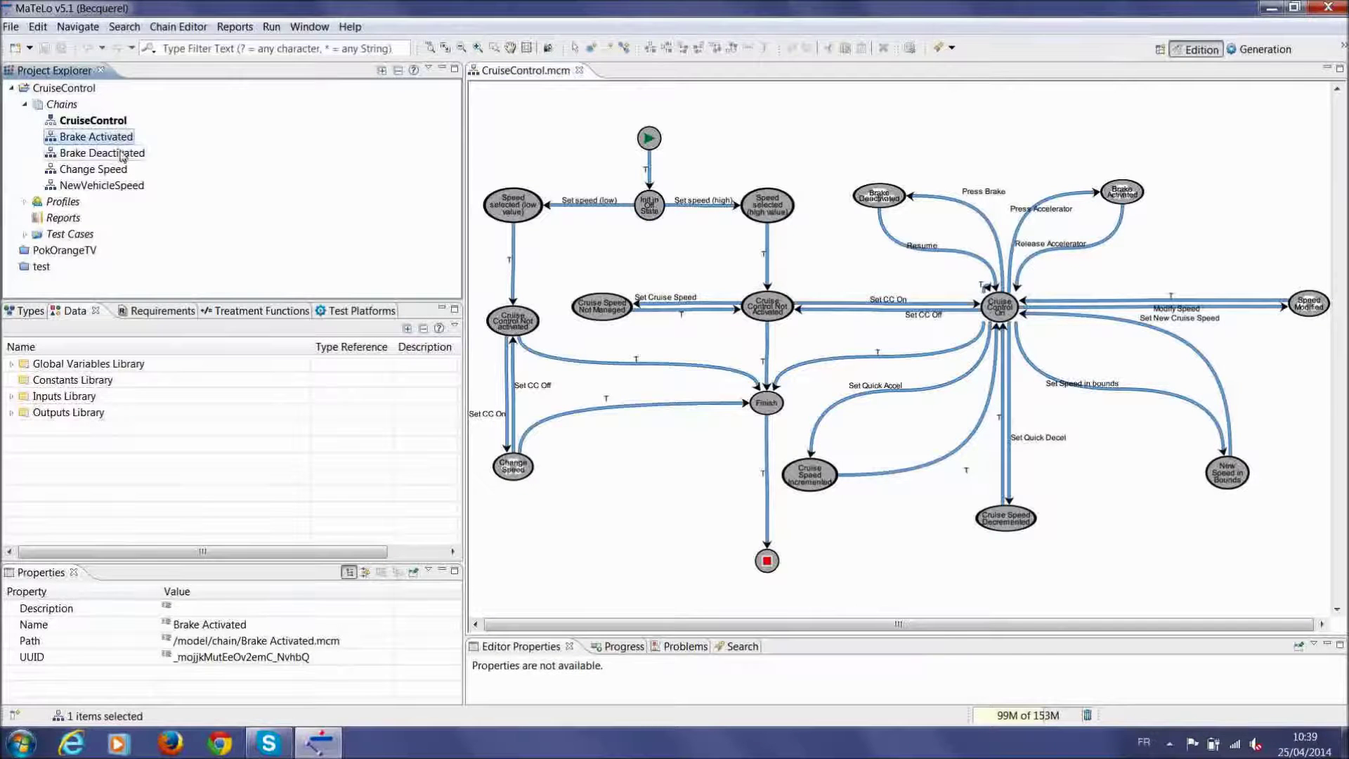
click(122, 155)
click(122, 168)
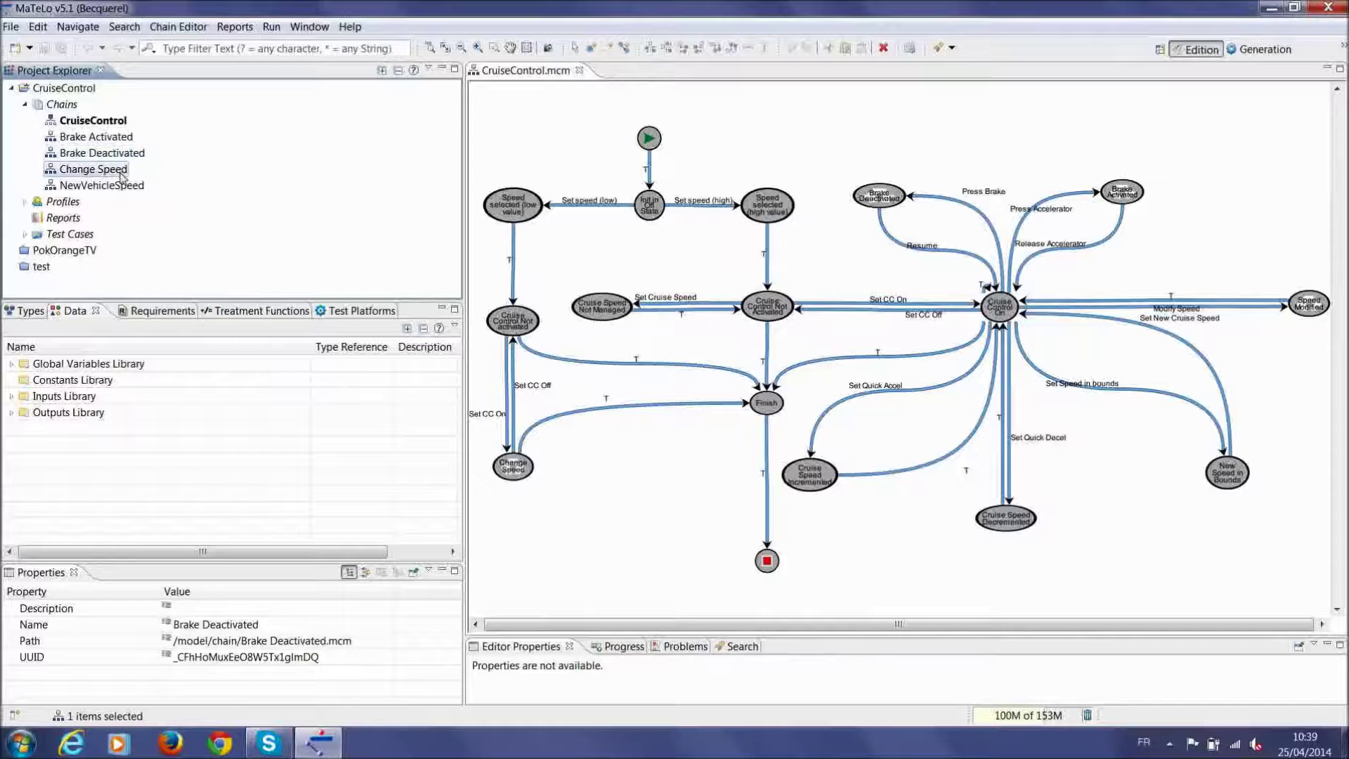
click(125, 187)
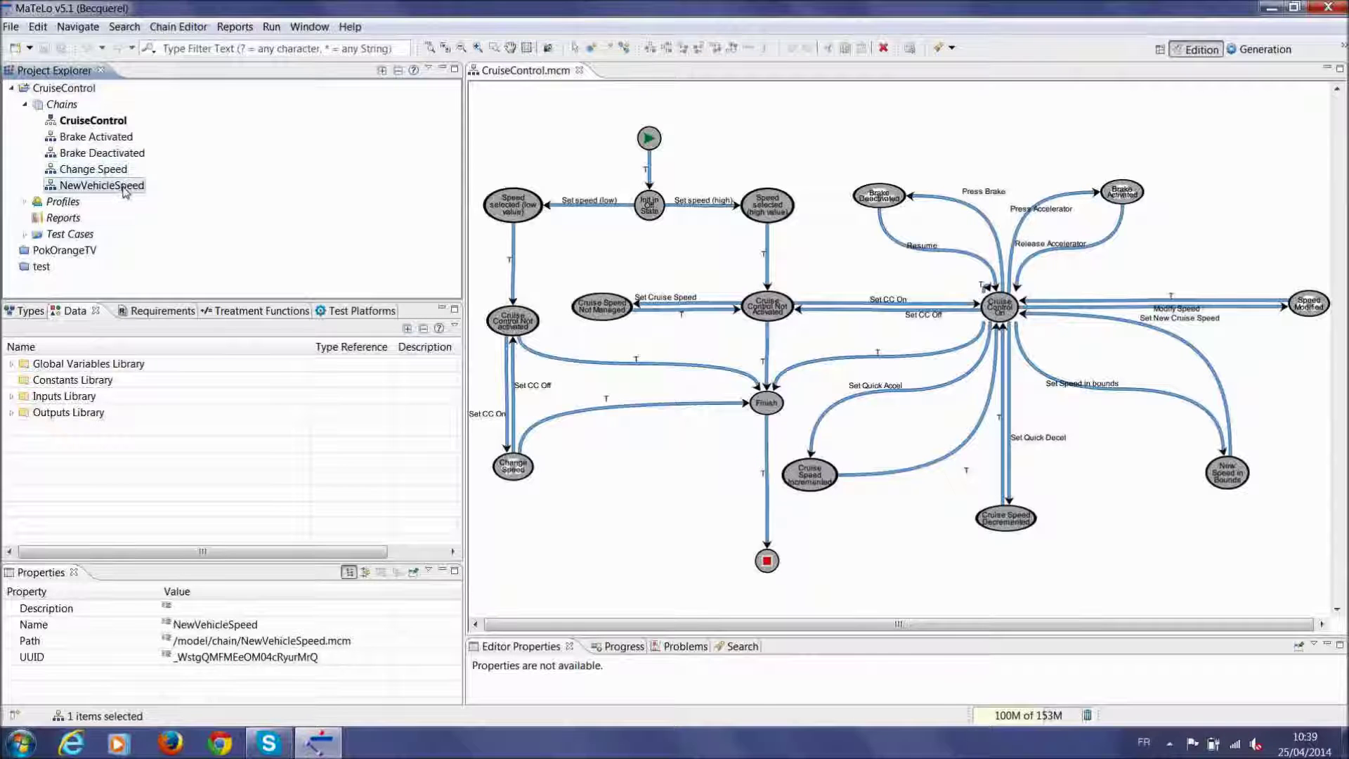
Examine the project's profiles, reports and test cases, collapsing the test case list after viewing it
click(67, 203)
click(25, 203)
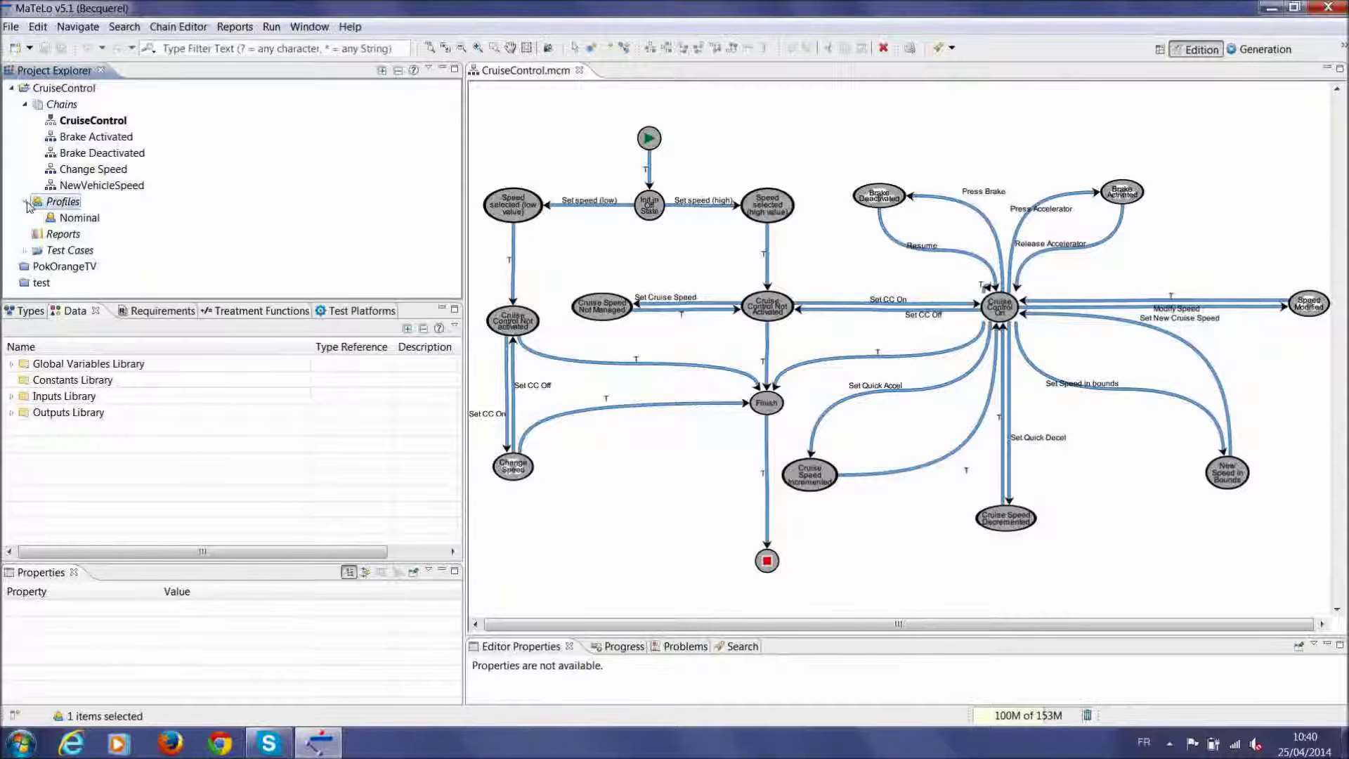
click(58, 219)
click(61, 235)
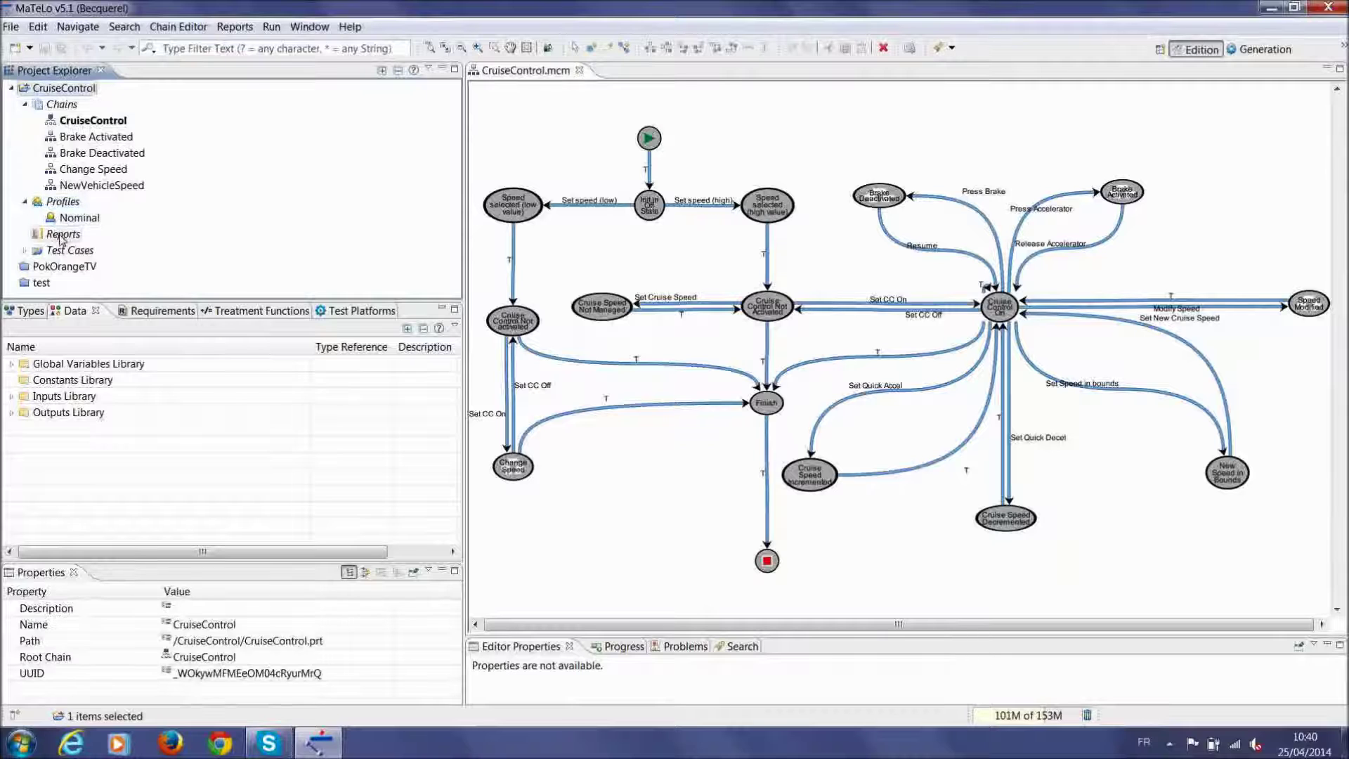
click(68, 251)
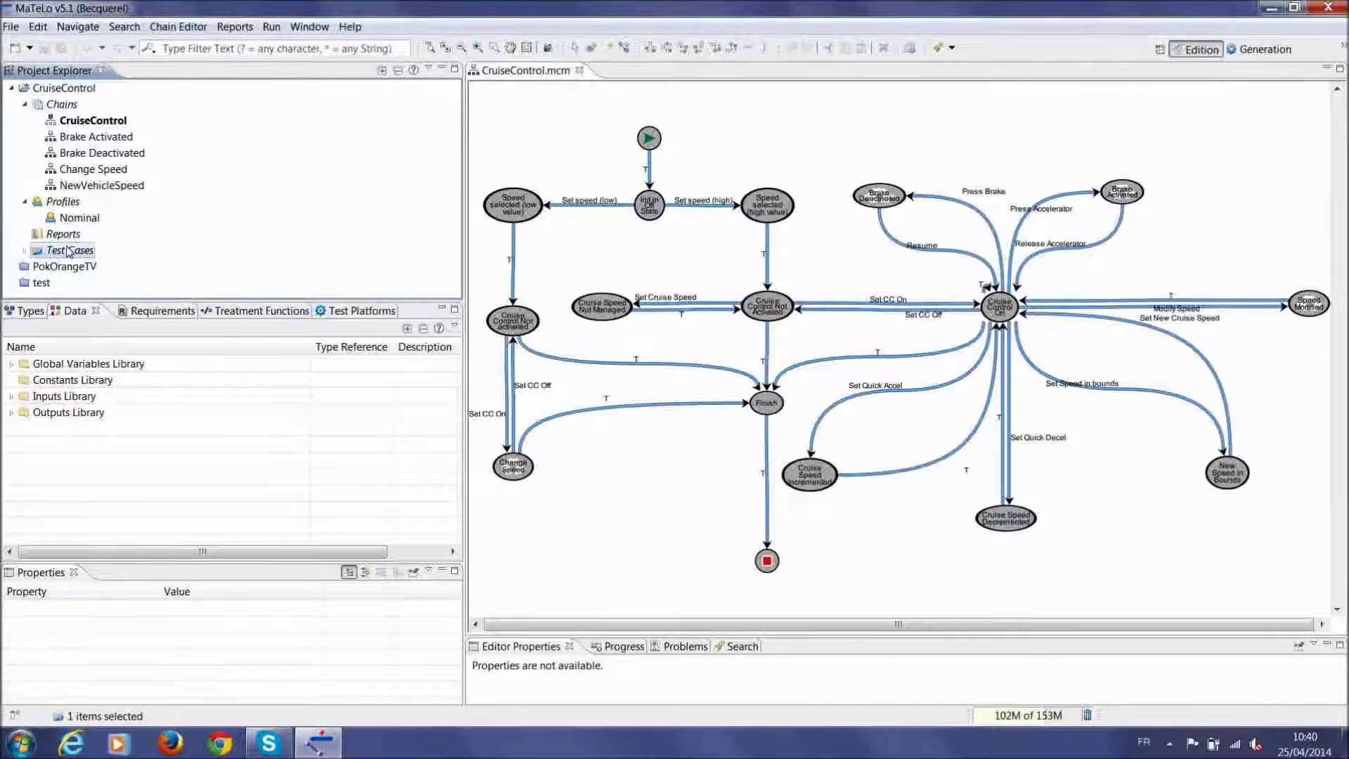
click(25, 250)
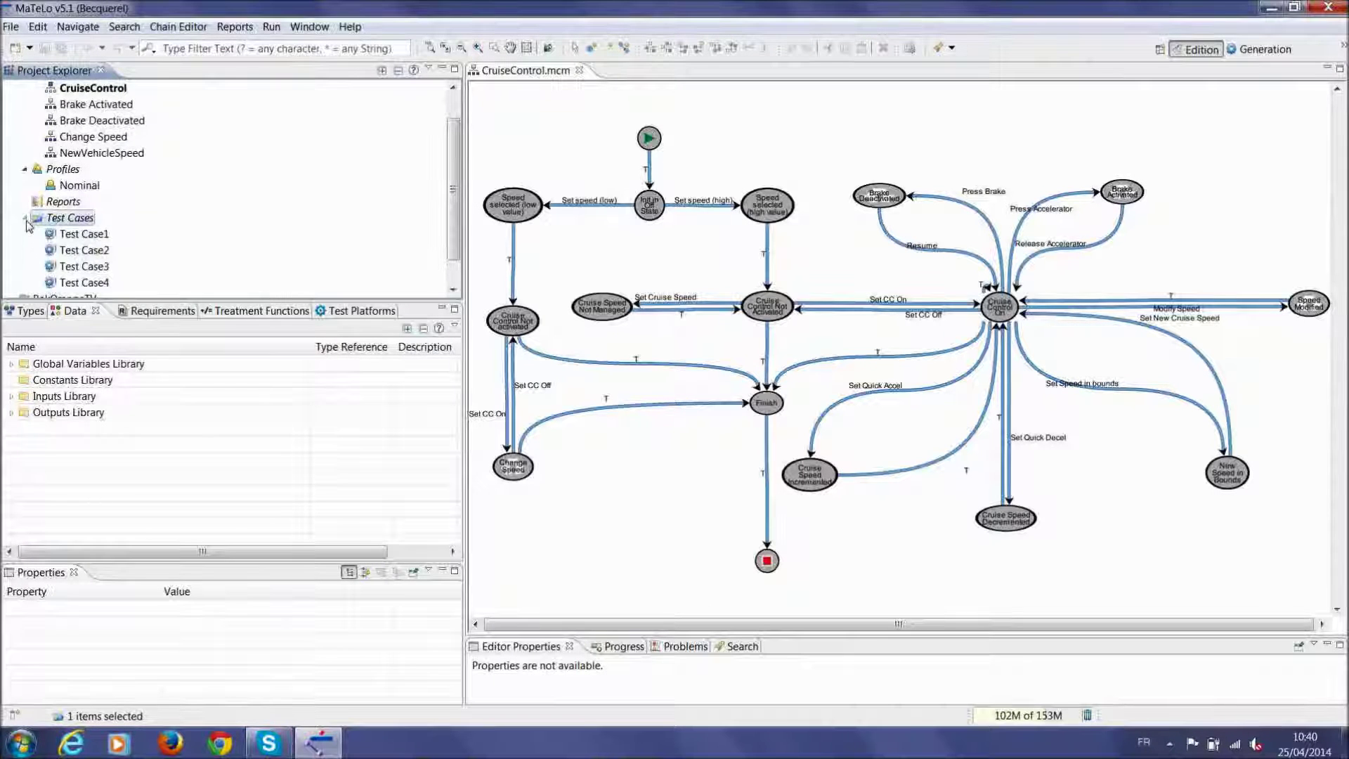
key(Left)
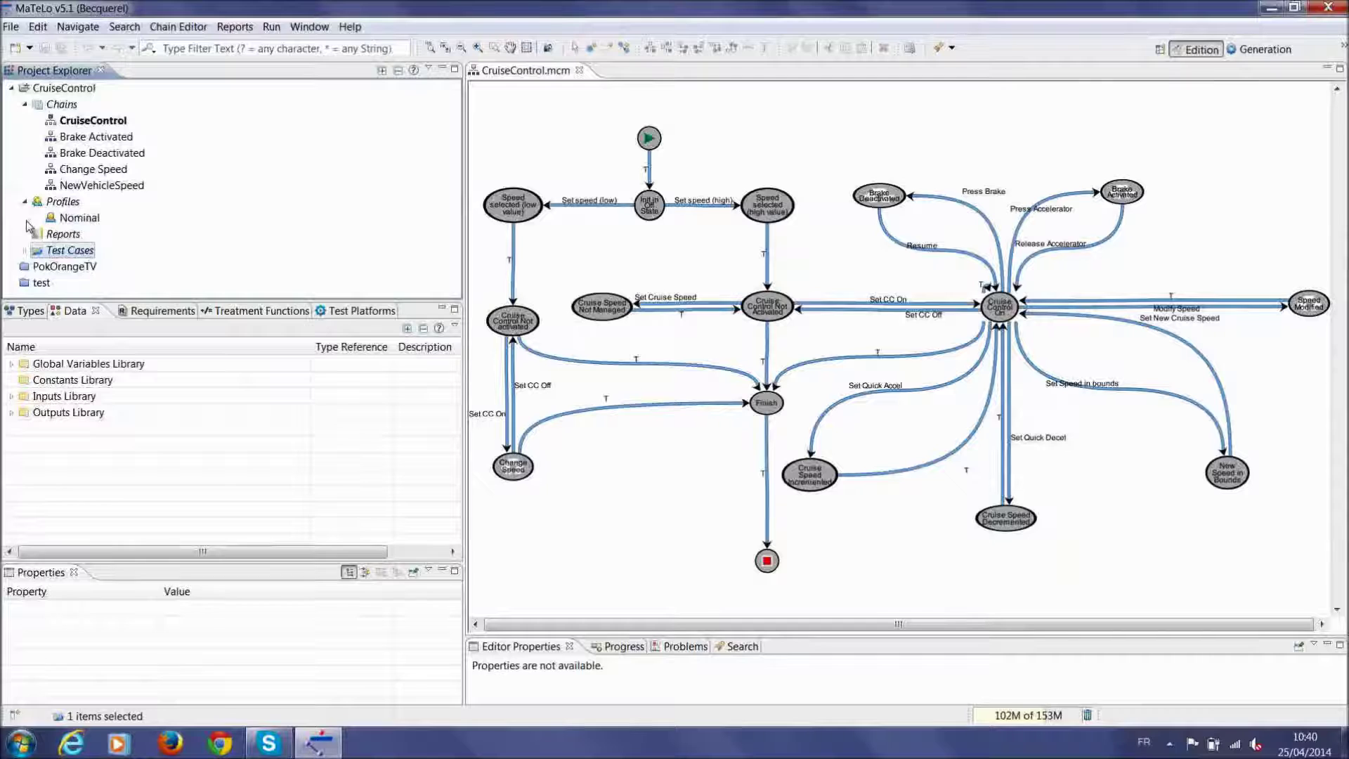
Examine the Types Library, expanding the E_CC_State enumeration and the S_BrakeDepressed structure
click(29, 311)
click(11, 363)
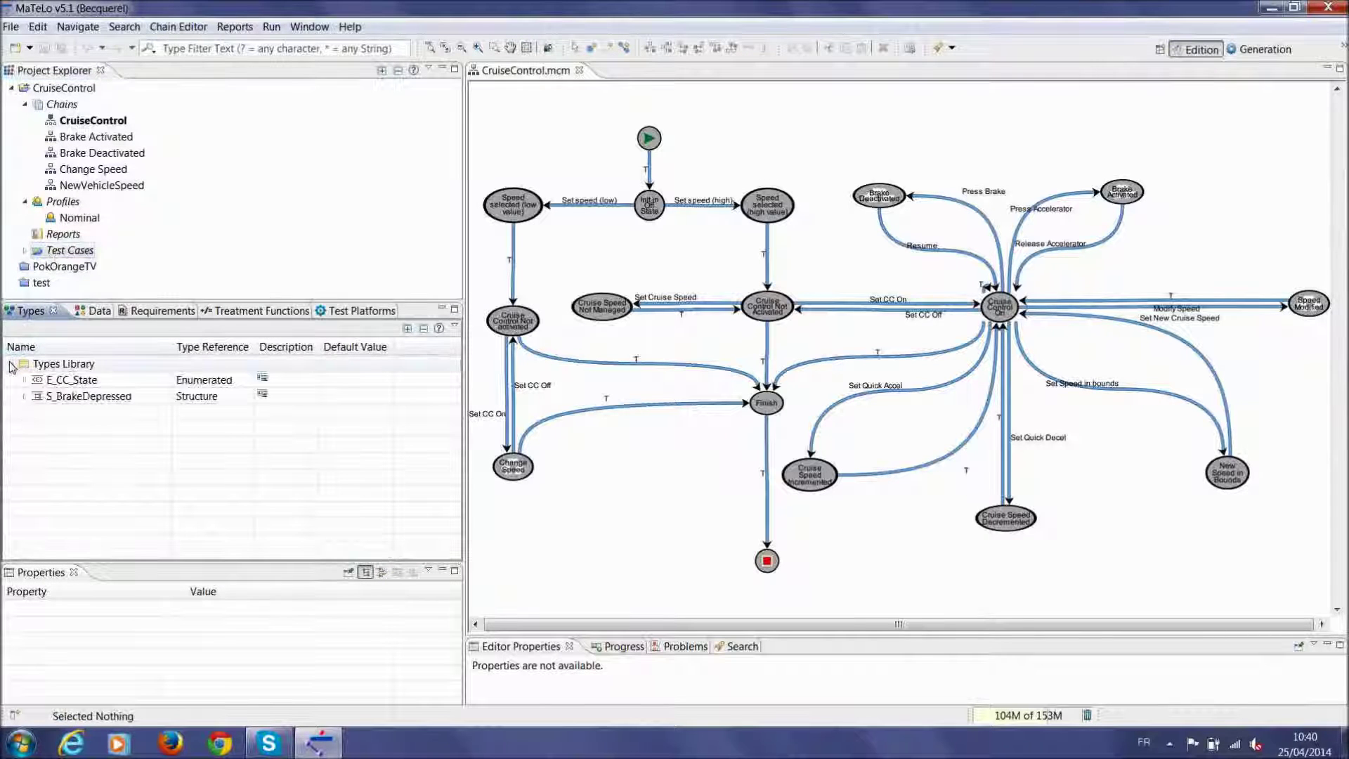
click(23, 379)
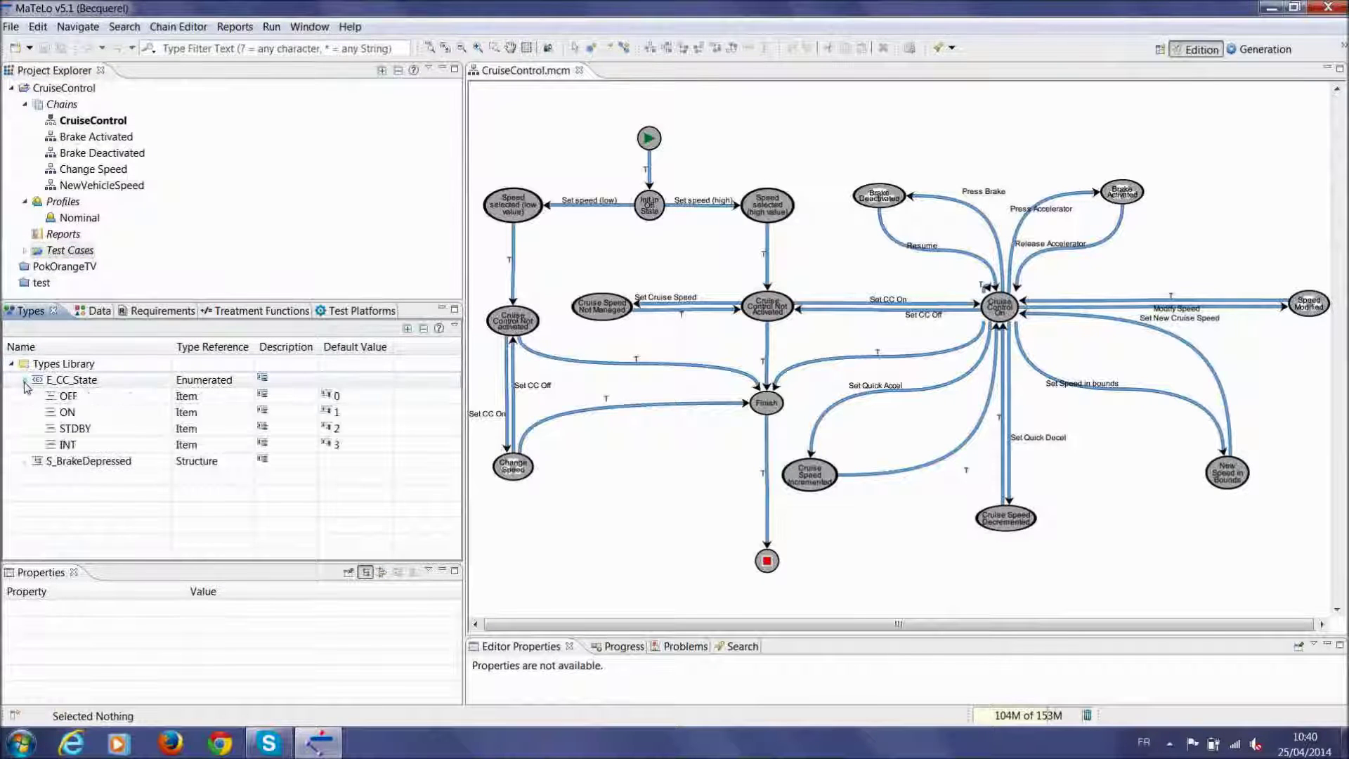
click(25, 461)
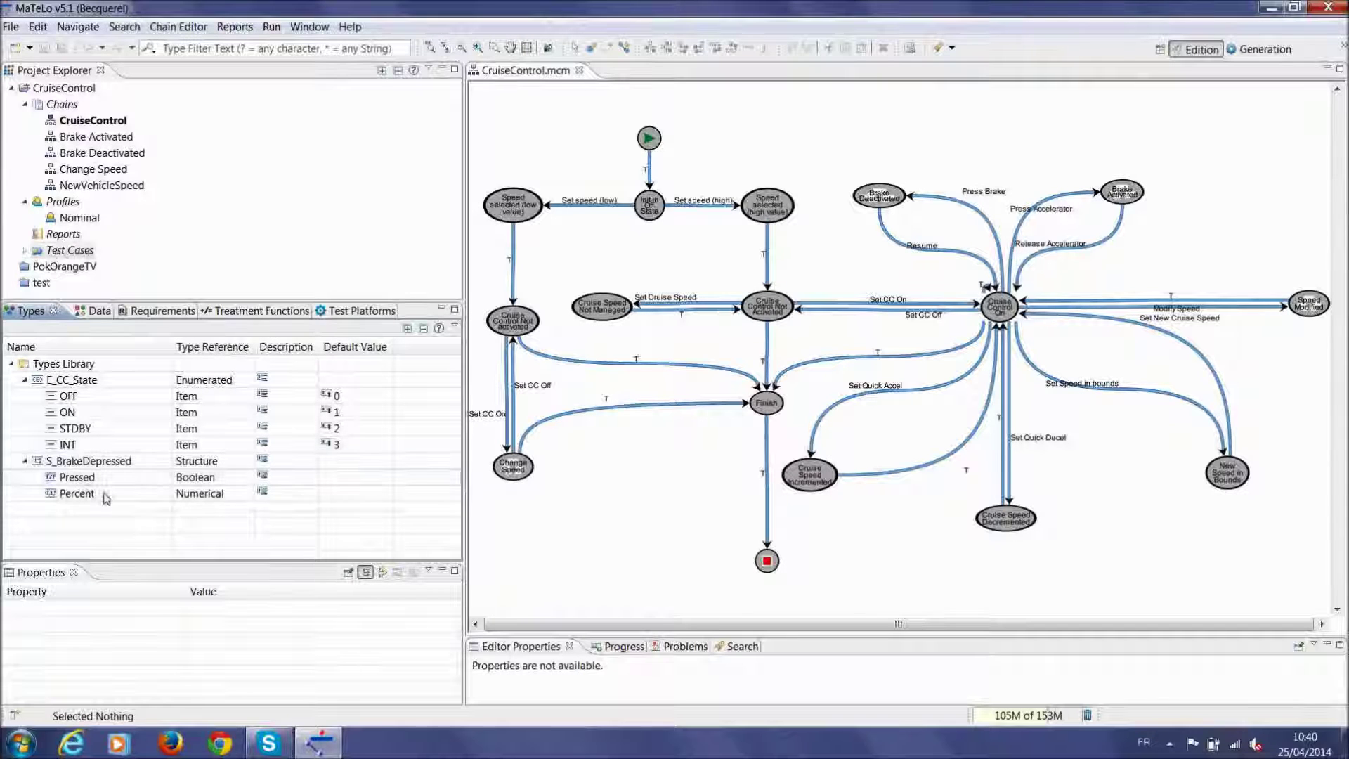
Create a new structure type in the Types Library
right_click(44, 367)
mouse_move(176, 378)
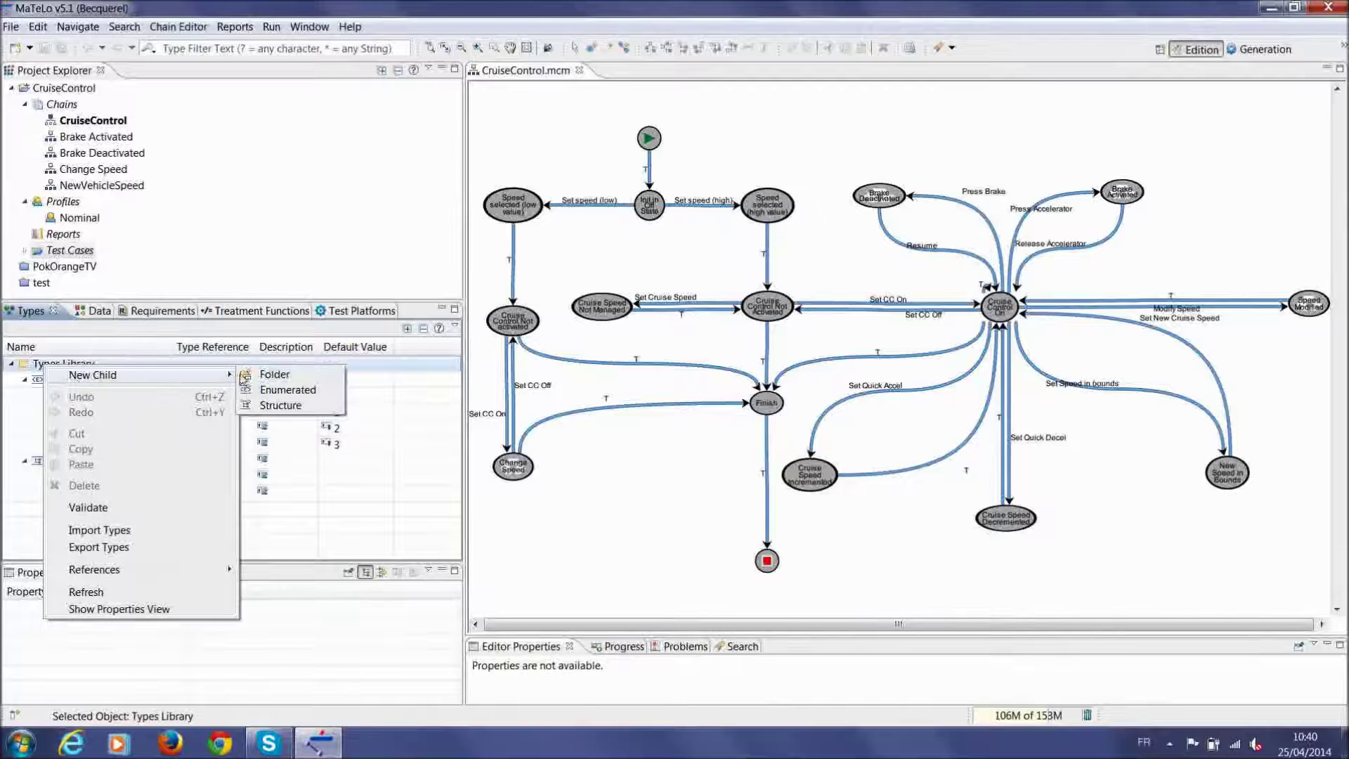
click(270, 406)
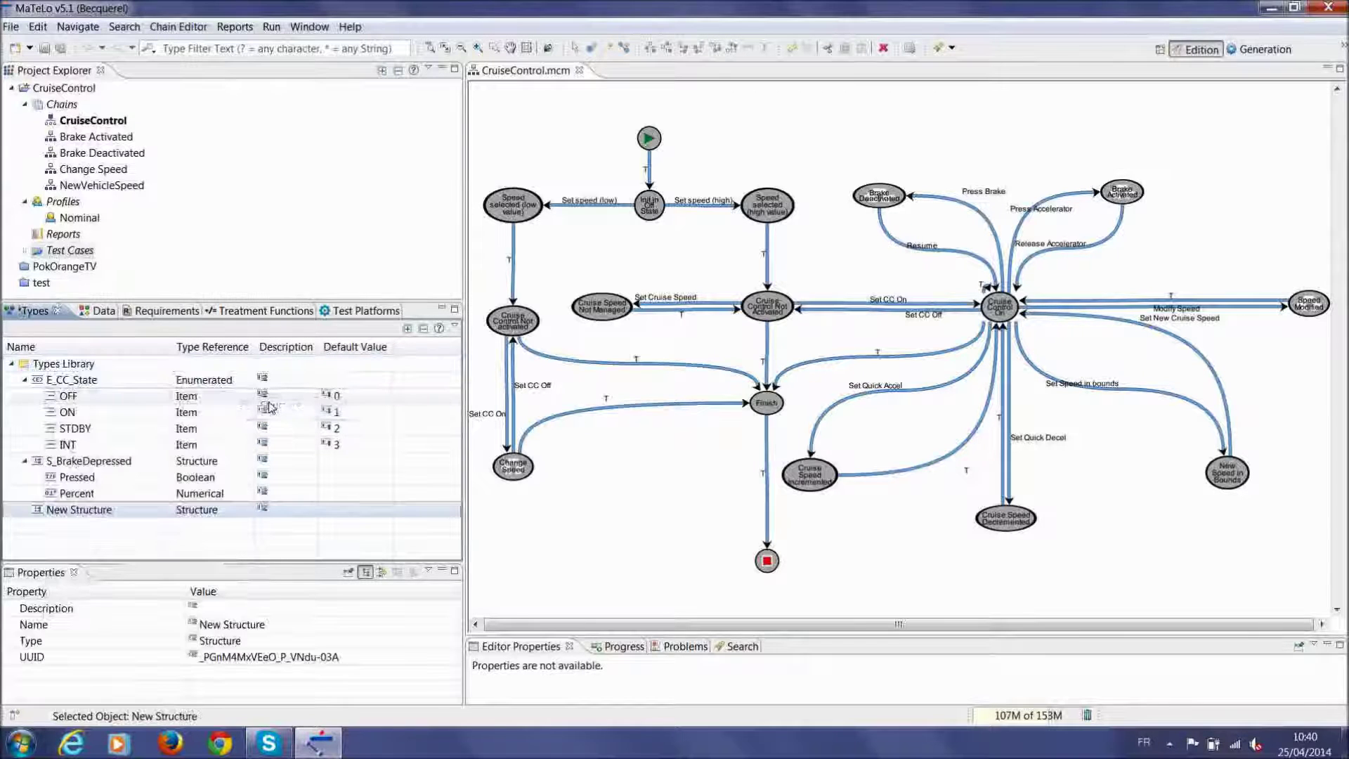
Add a Boolean, a Numerical and a String member to the new structure
right_click(125, 511)
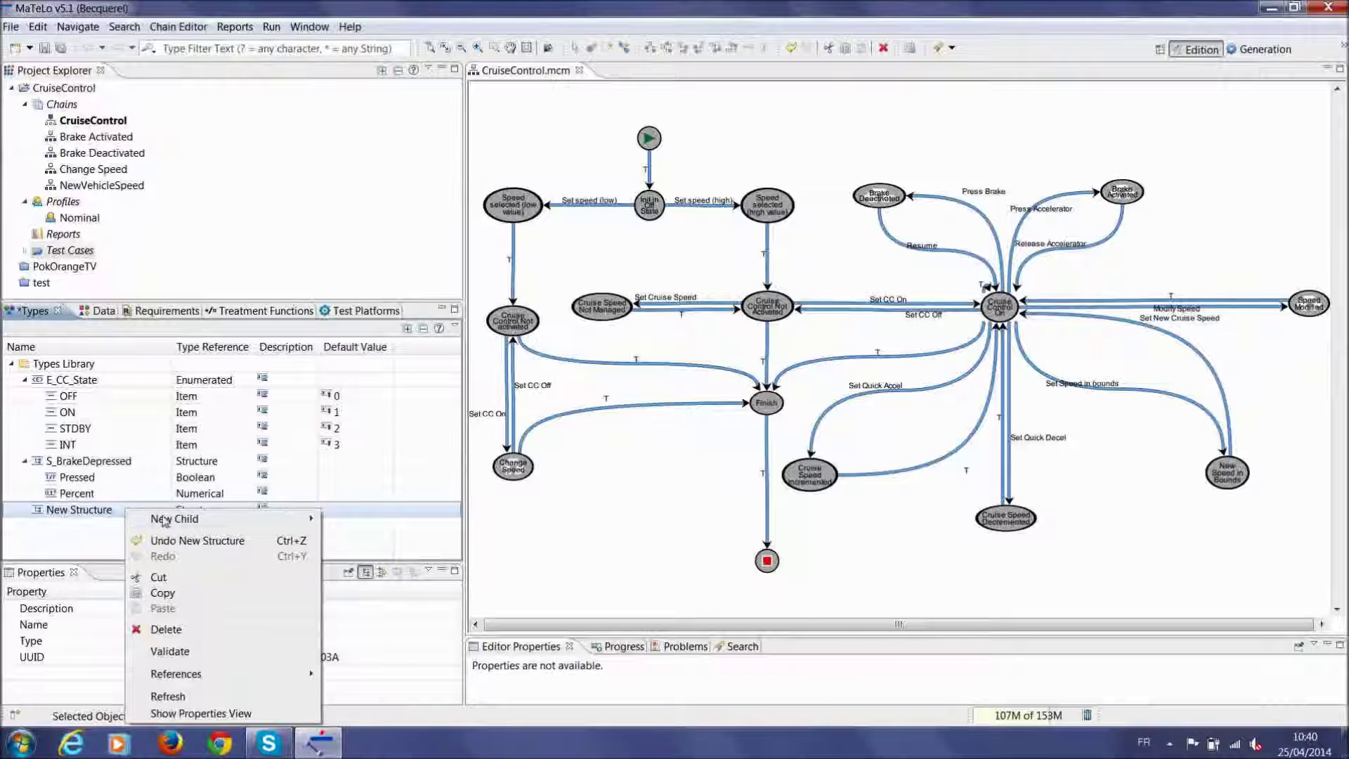
mouse_move(309, 520)
click(358, 519)
right_click(138, 515)
mouse_move(229, 315)
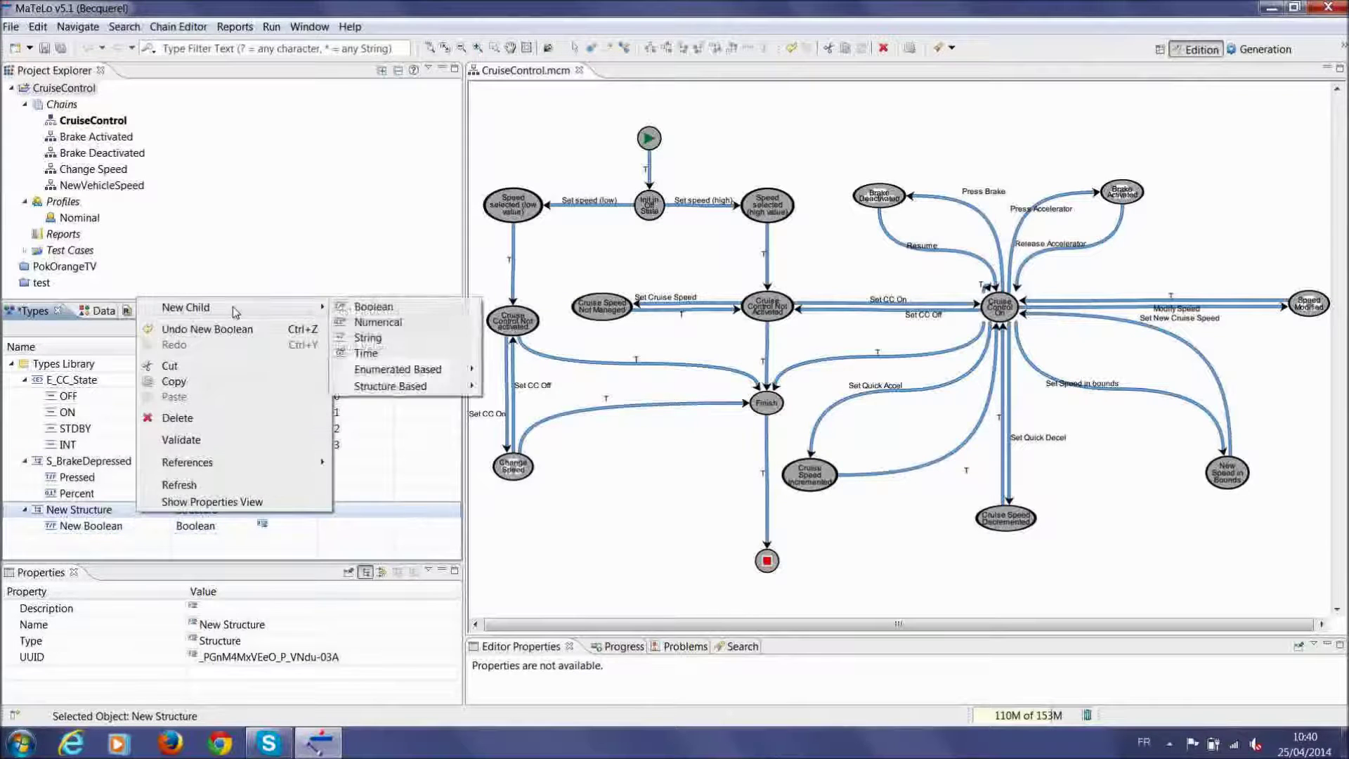
click(372, 322)
right_click(142, 511)
mouse_move(184, 521)
click(370, 550)
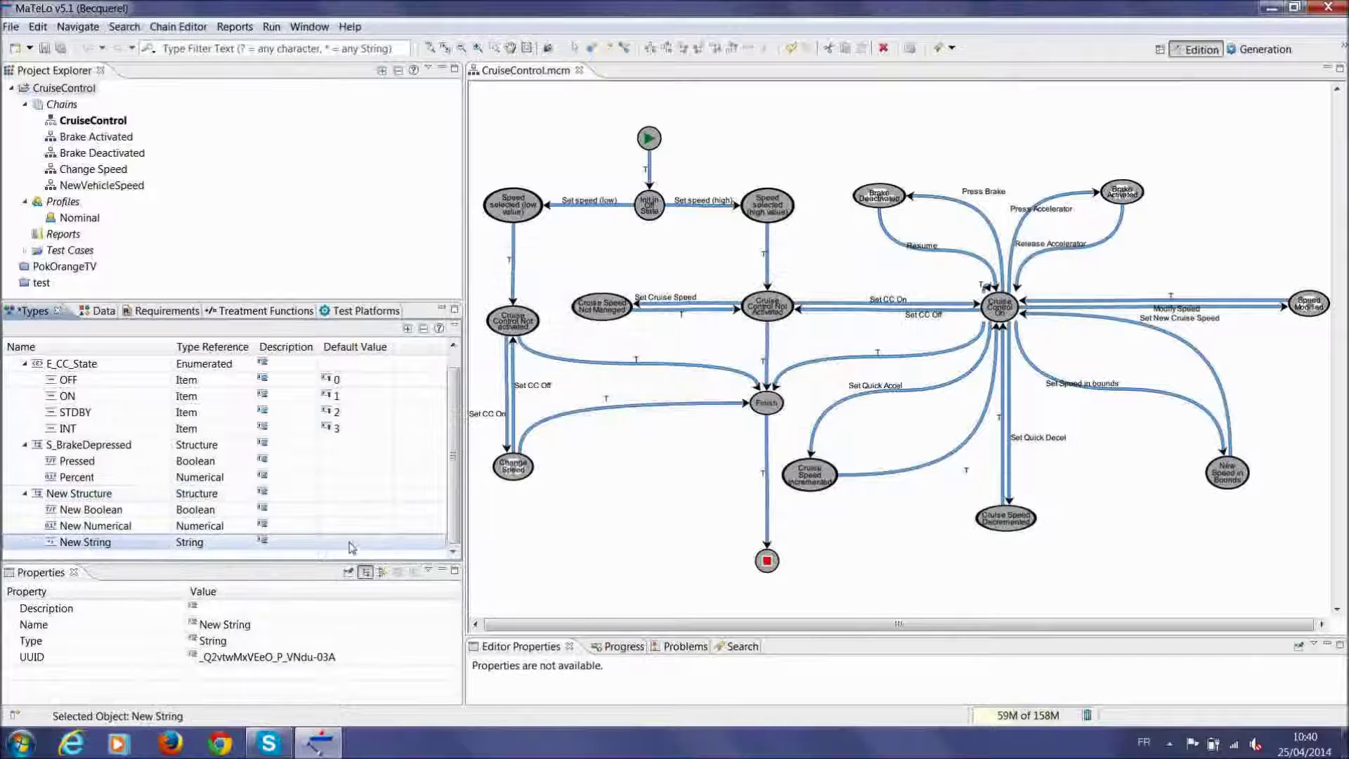
Rename the new structure as "Structure to test"
click(143, 496)
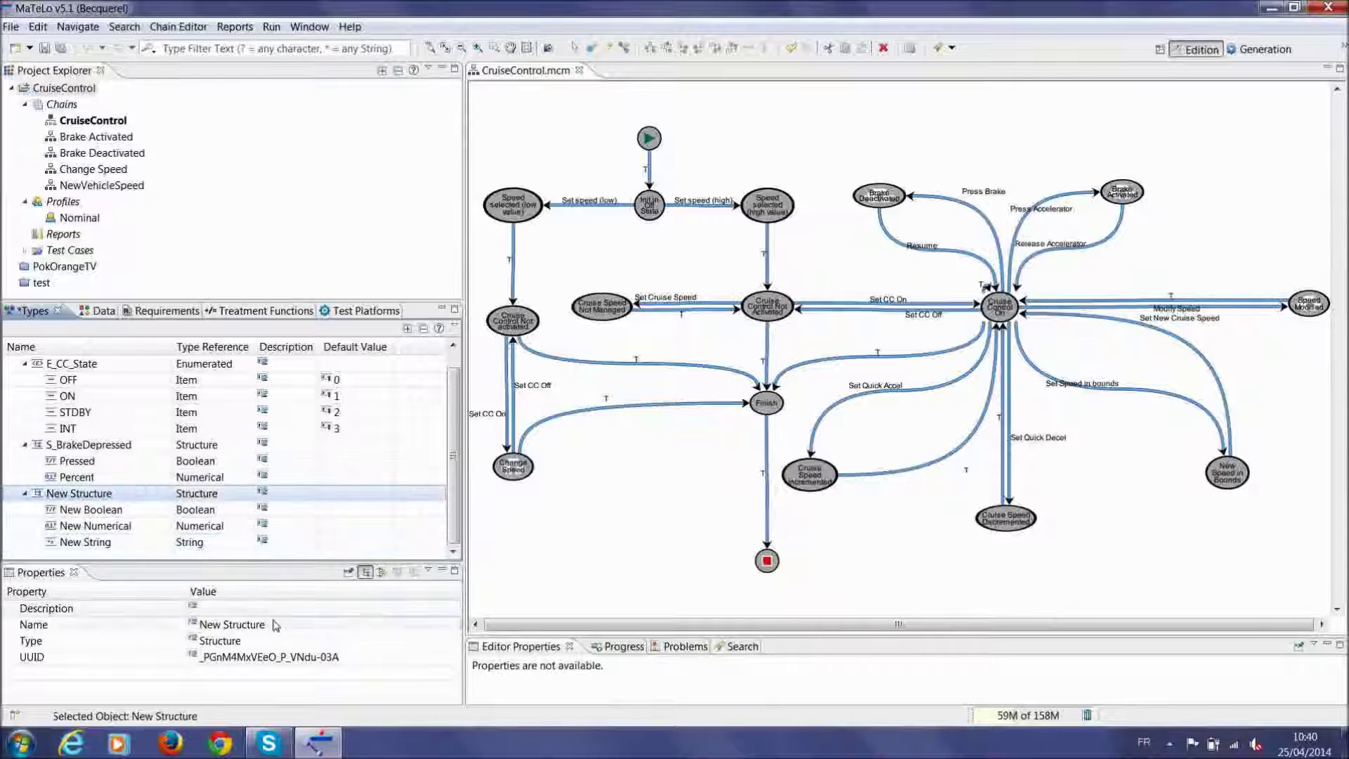
click(274, 622)
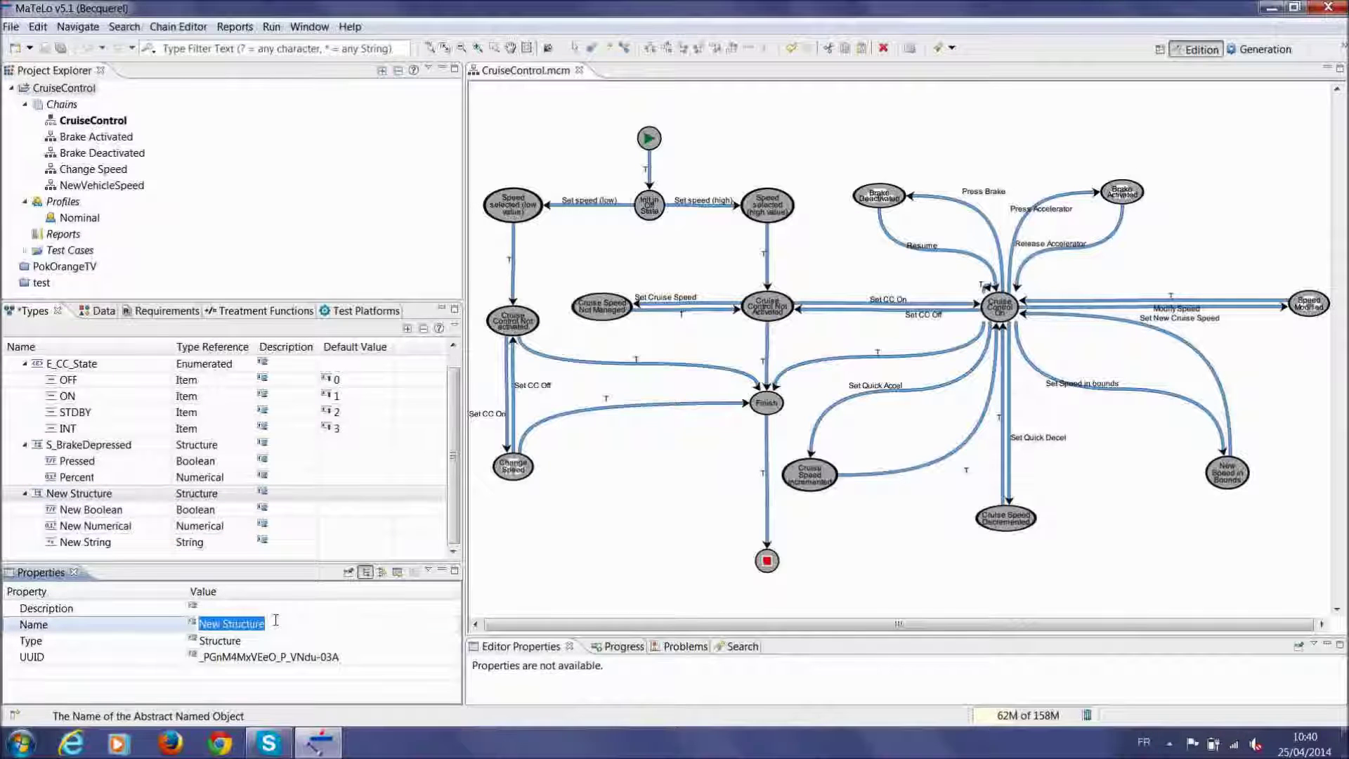
text(Structu)
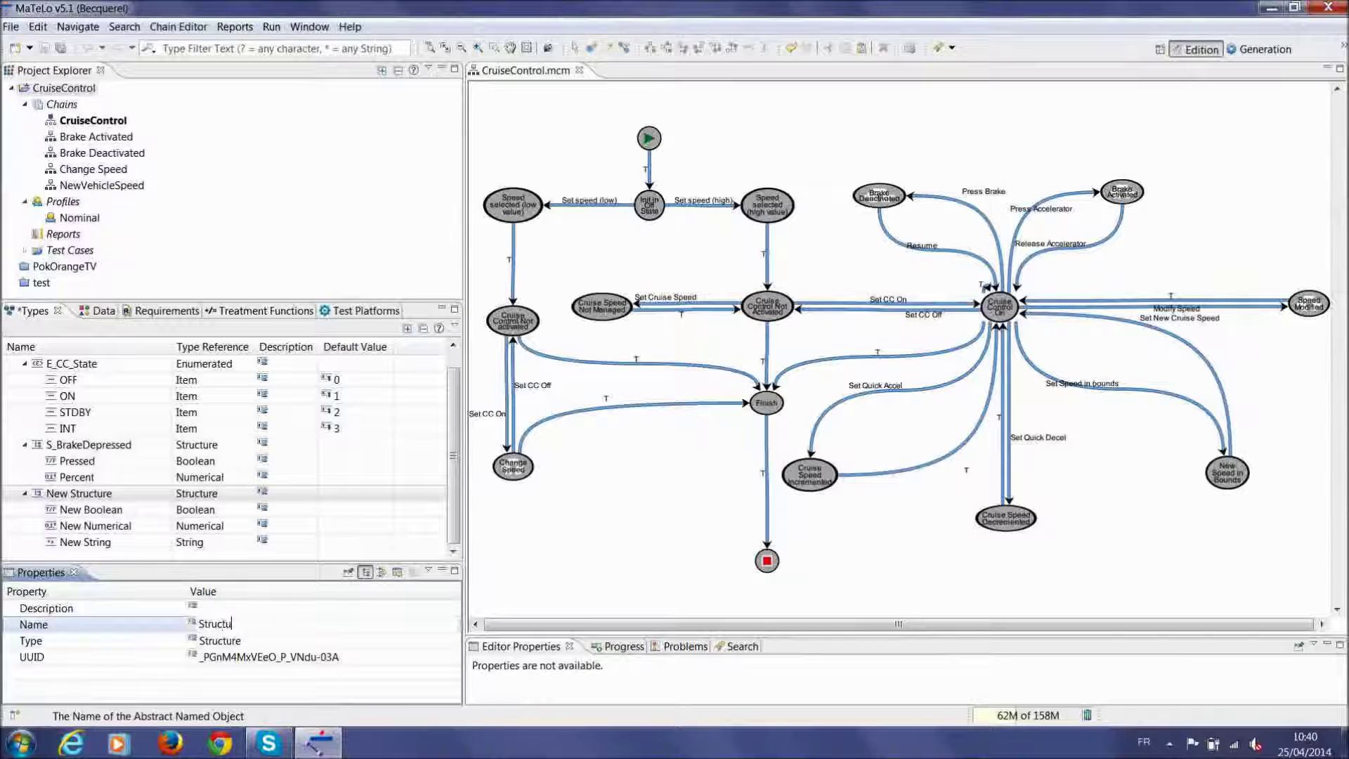
text(re to test)
click(116, 498)
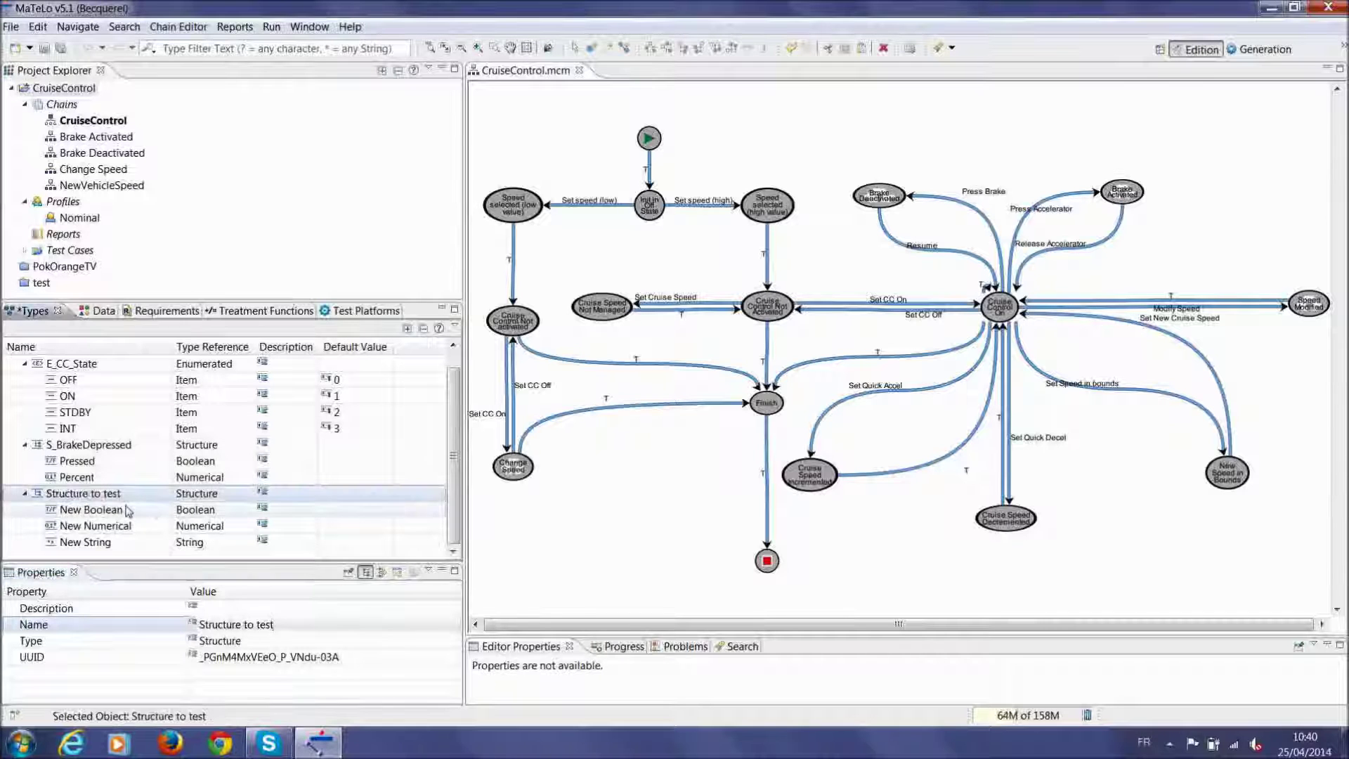
Check the members of "Structure to test", delete the whole structure and save the types
click(128, 513)
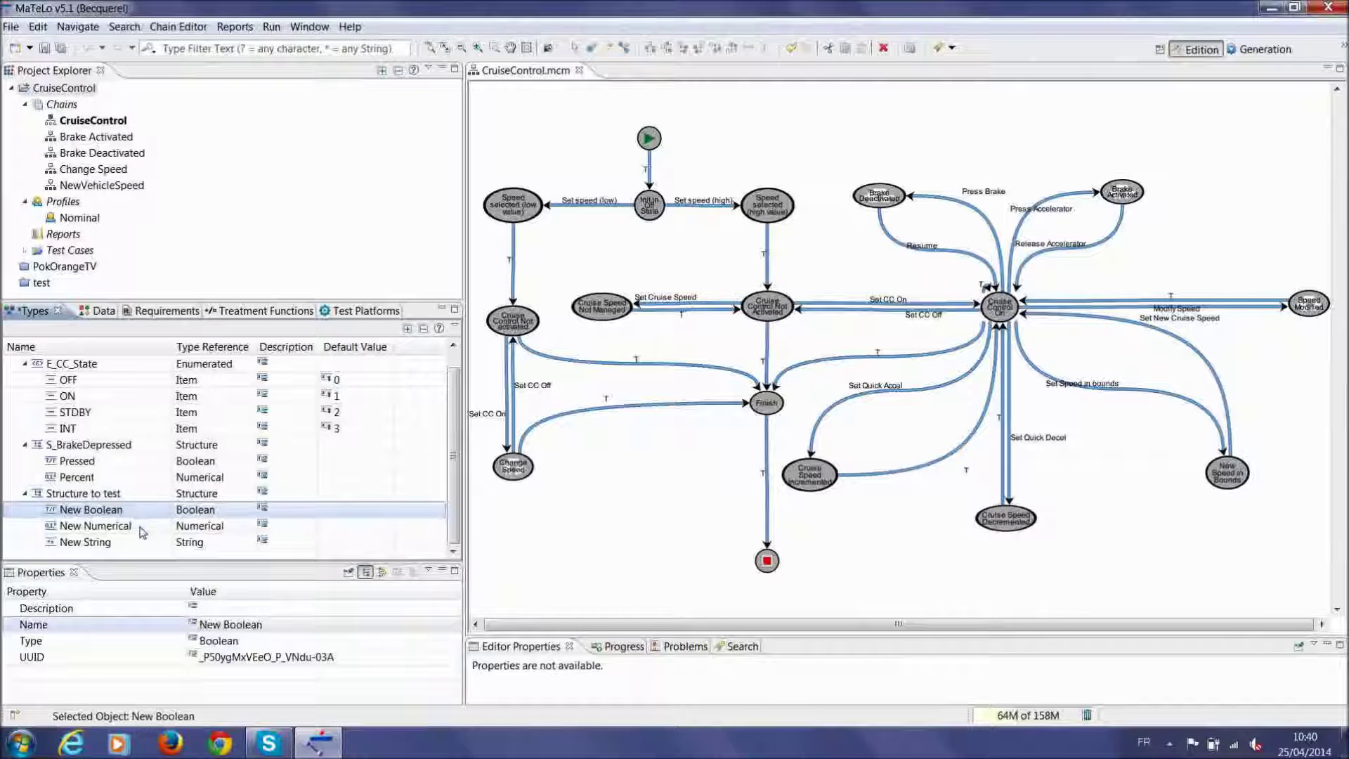
click(143, 528)
click(141, 543)
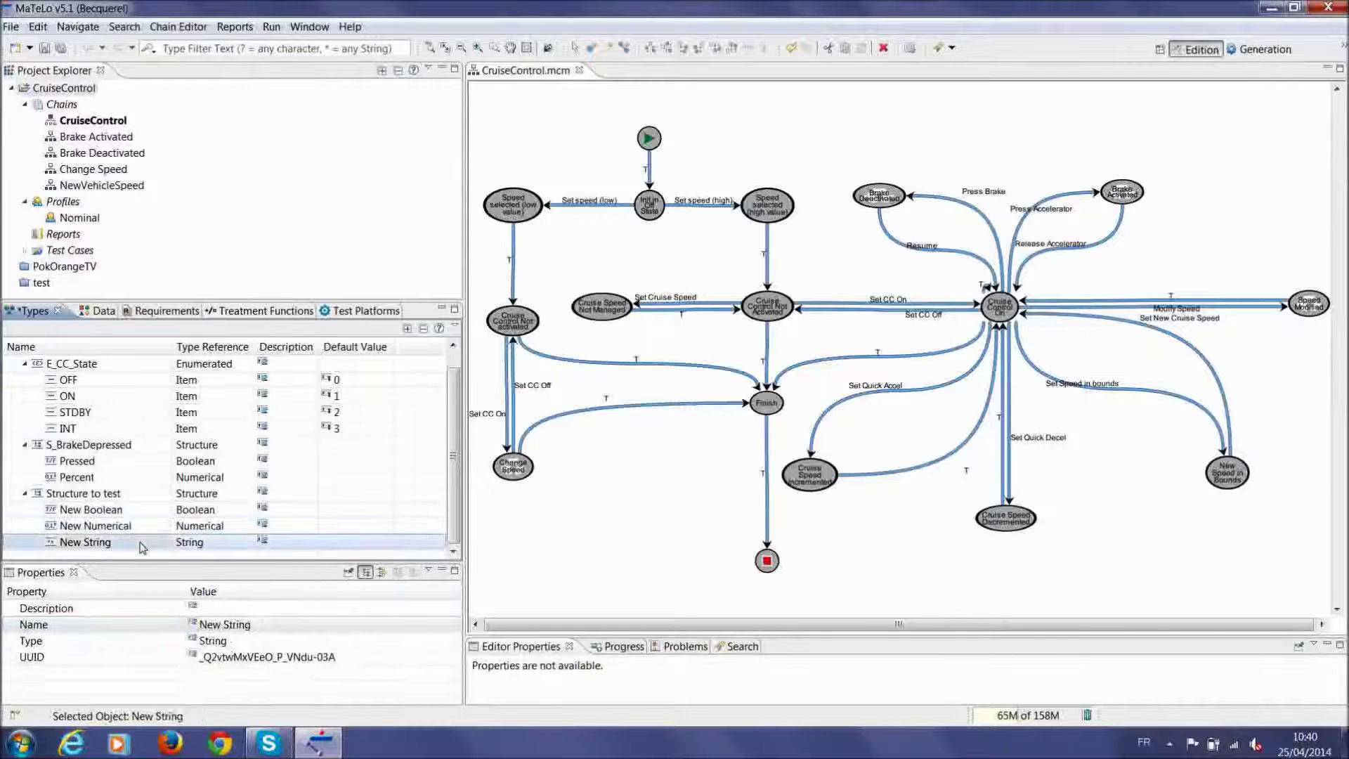
click(110, 497)
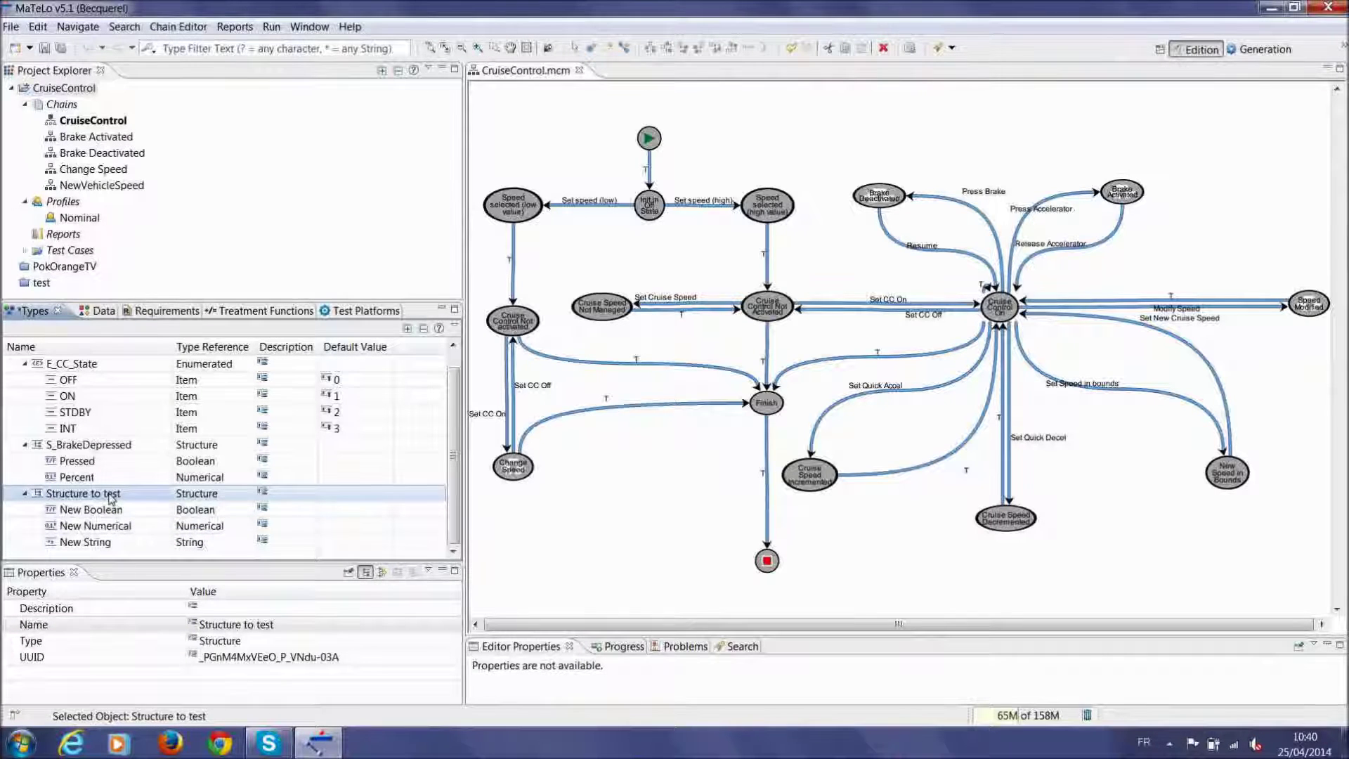
right_click(110, 497)
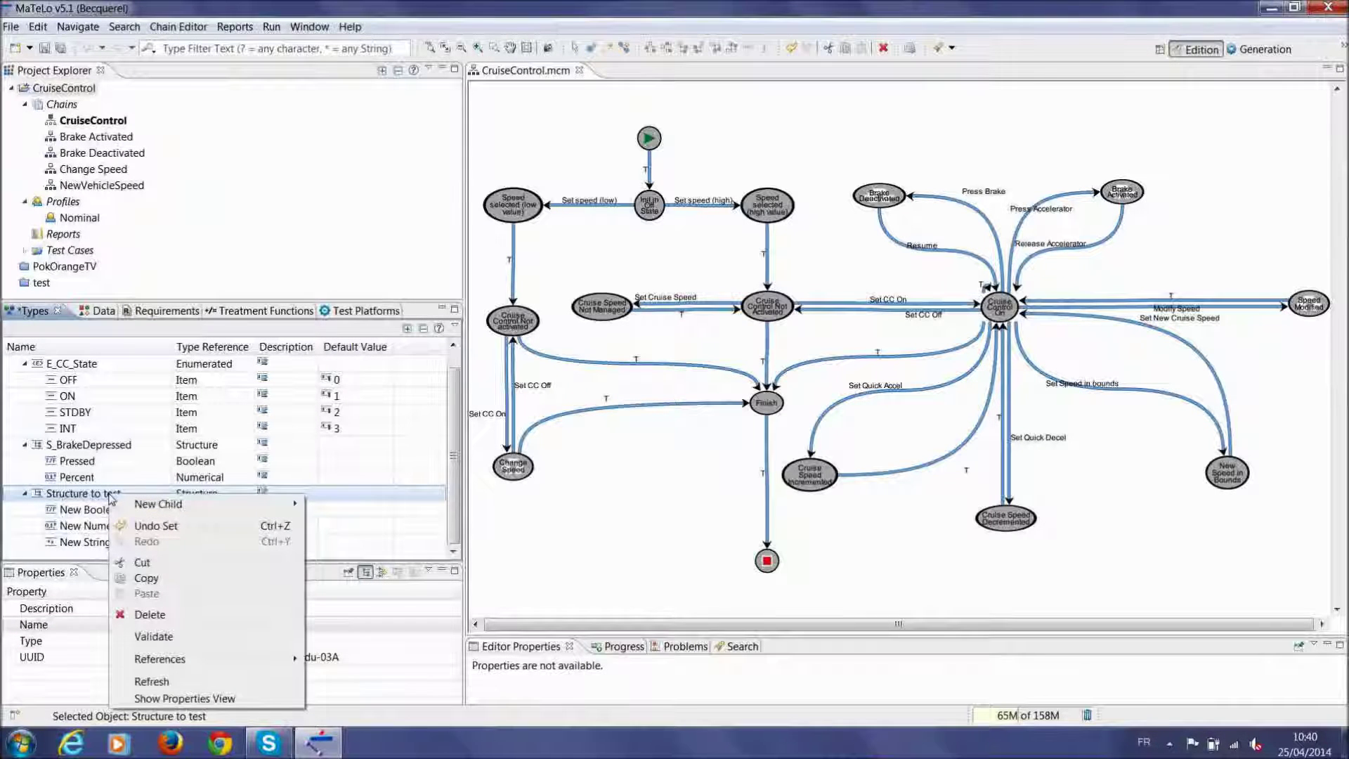
click(176, 614)
click(636, 400)
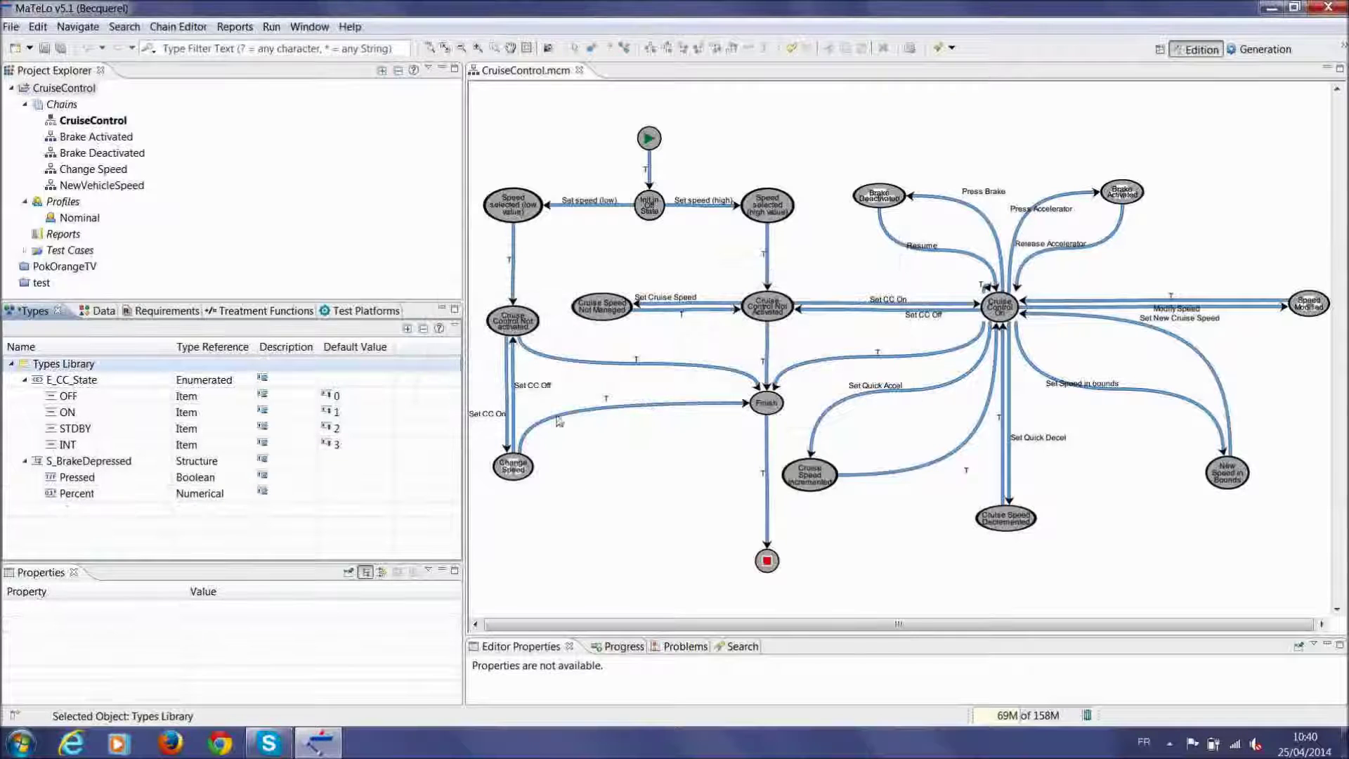
click(45, 48)
Examine the project data: the global variables V_CruiseSpeed and V_CurrentSpeed, and the Inputs Library with its Brake input expanded
click(97, 312)
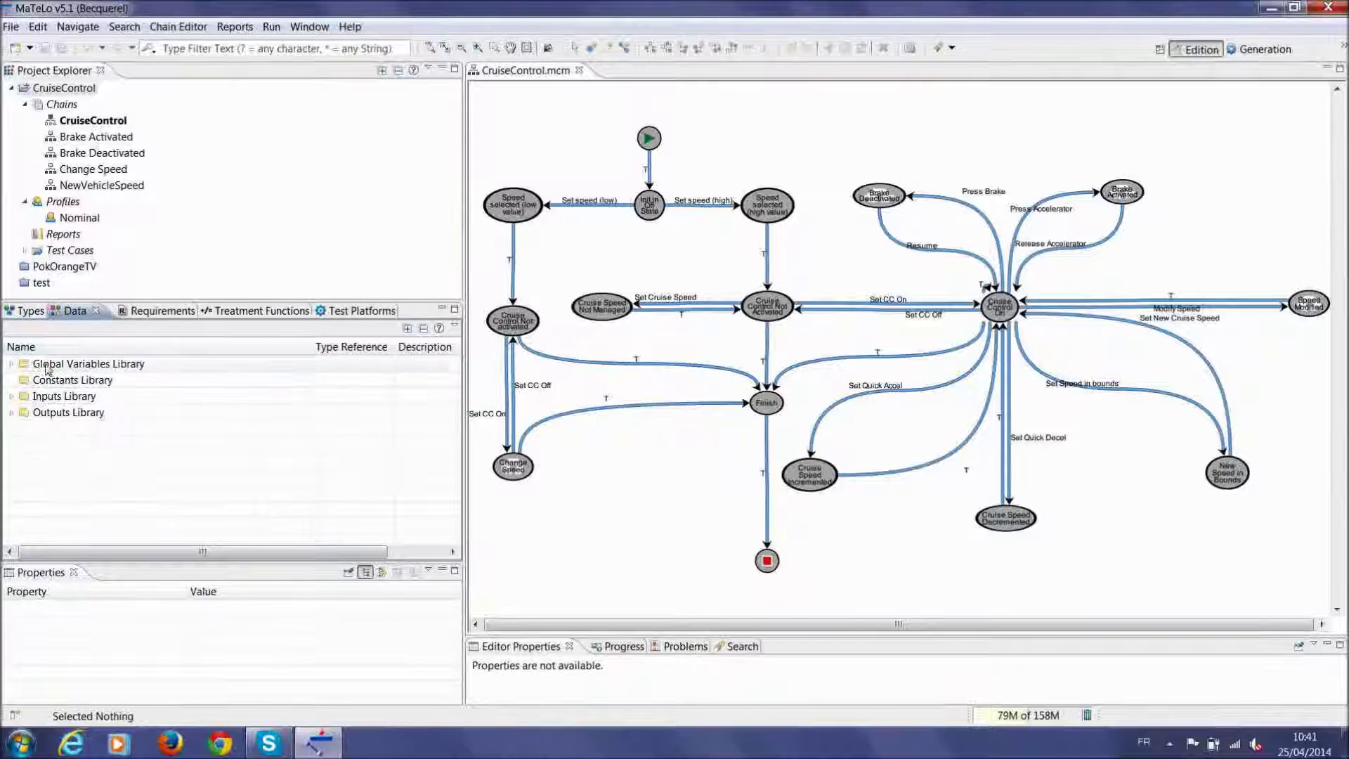
click(12, 364)
click(66, 381)
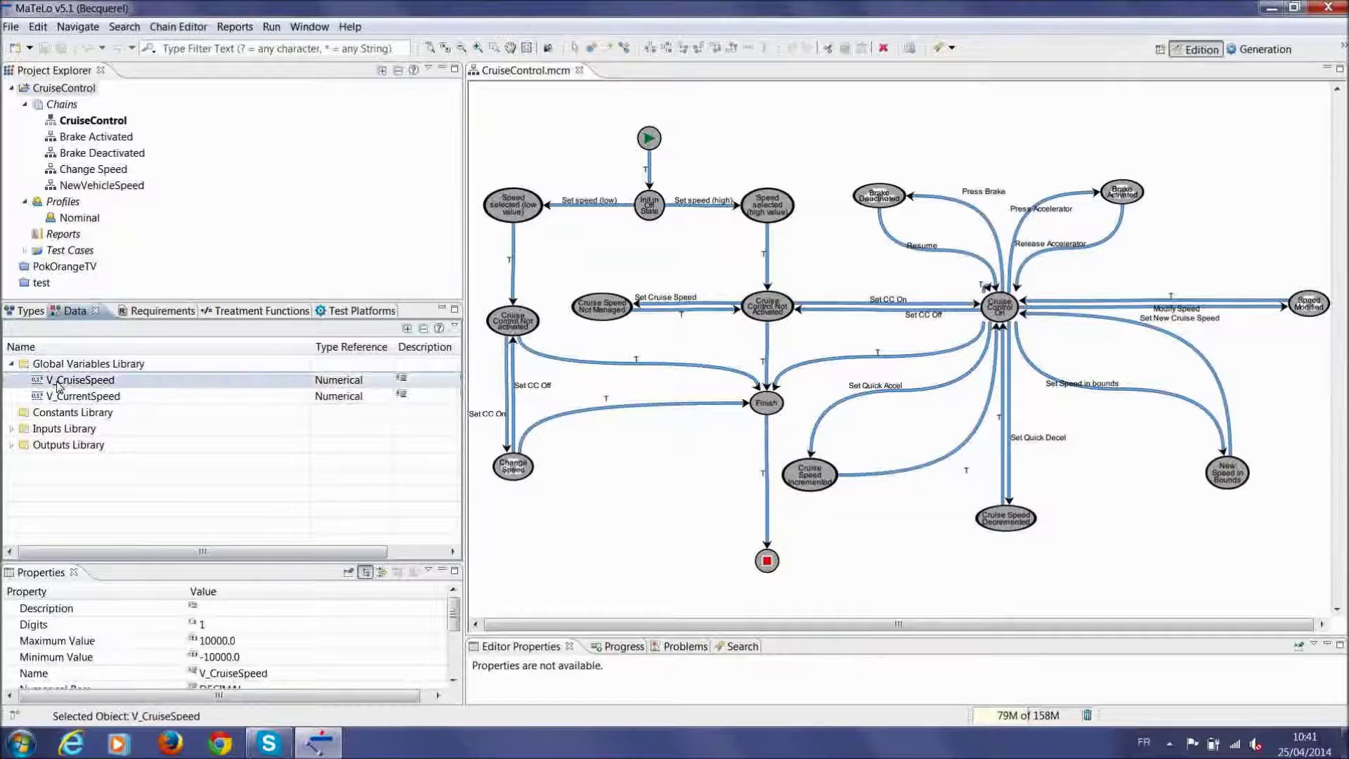
click(68, 397)
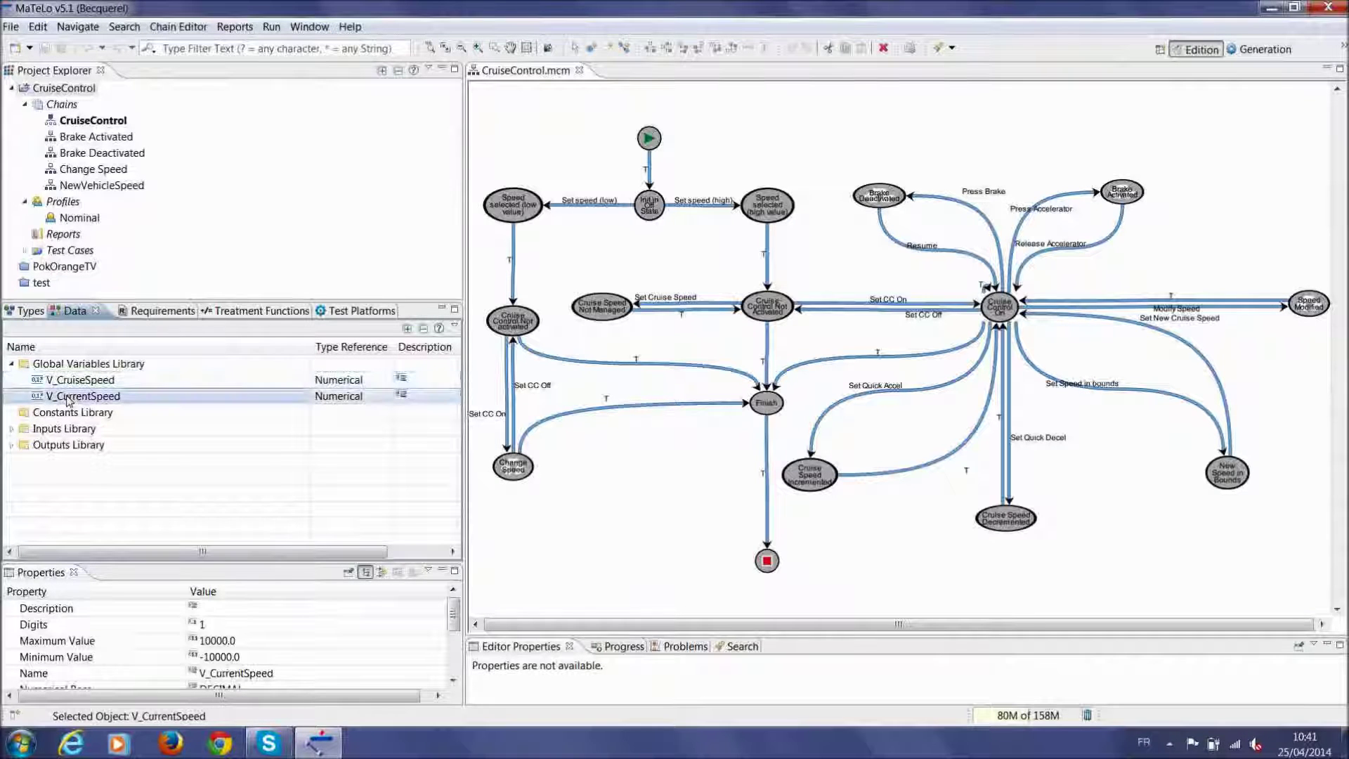
click(11, 428)
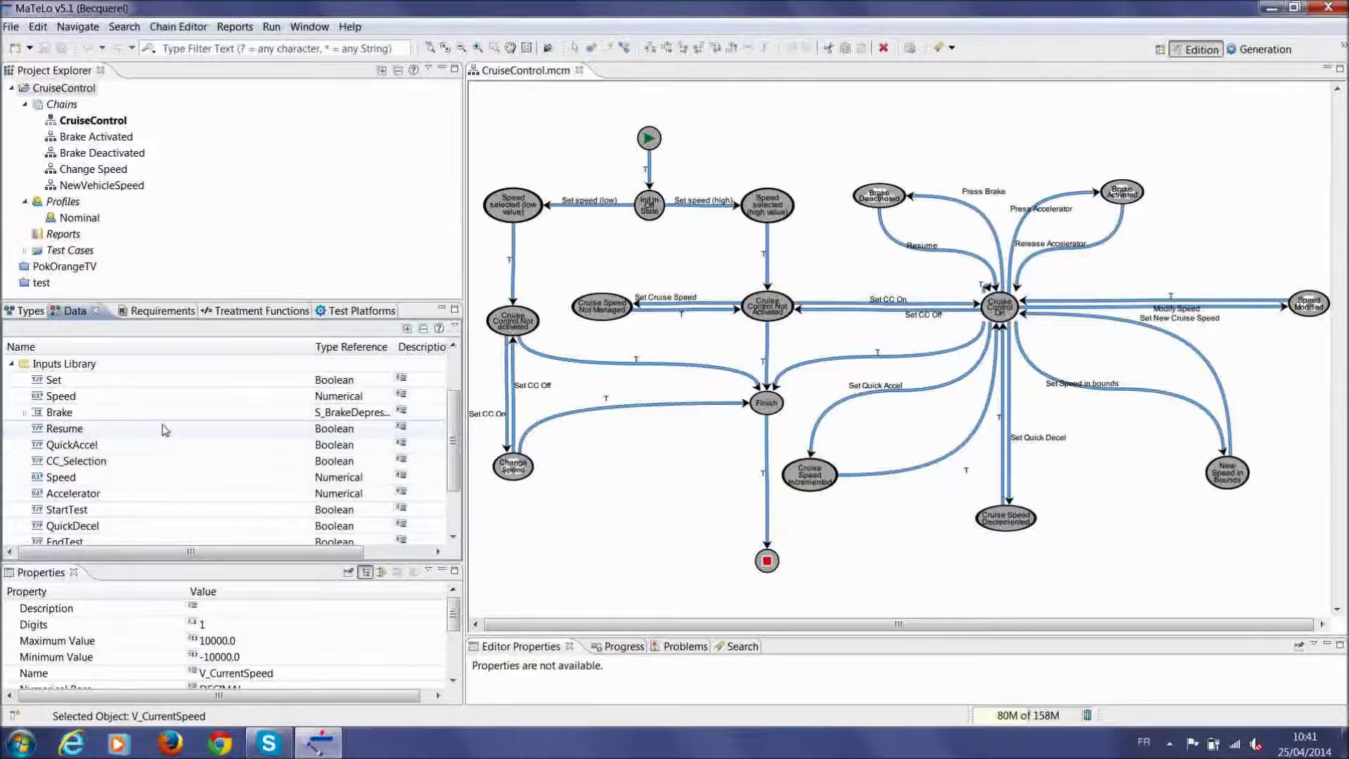
click(25, 413)
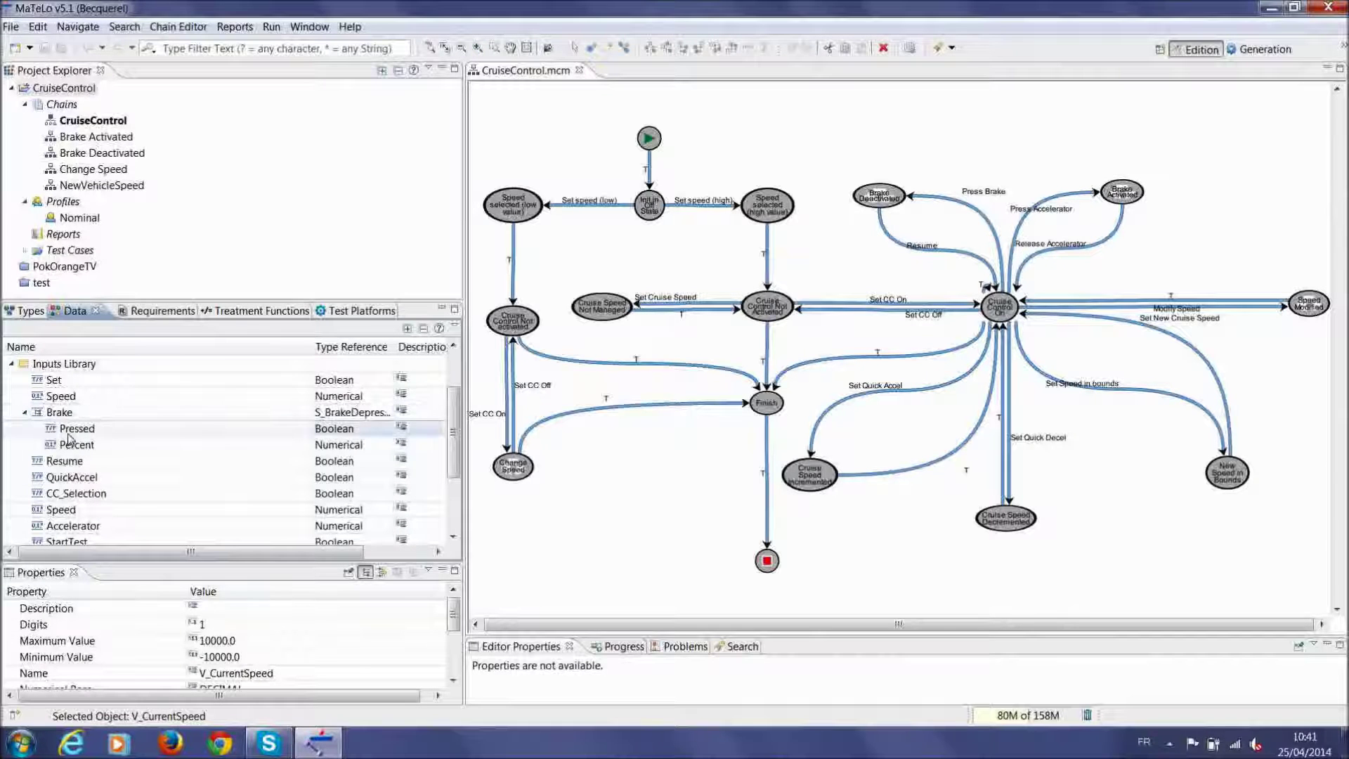
Examine the properties of the Pressed and Percent members under both Brake inputs in the Inputs Library
click(70, 429)
click(106, 445)
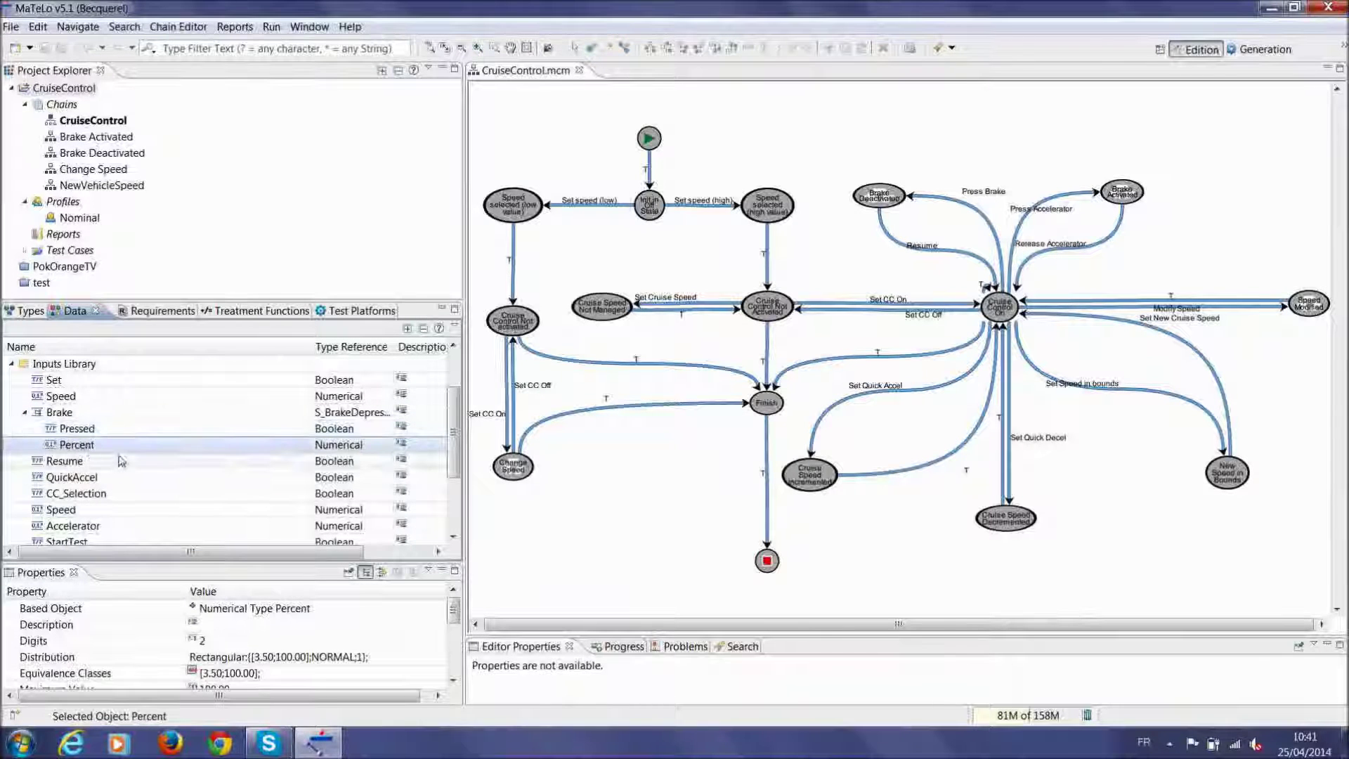
scroll(121, 461, down, 2)
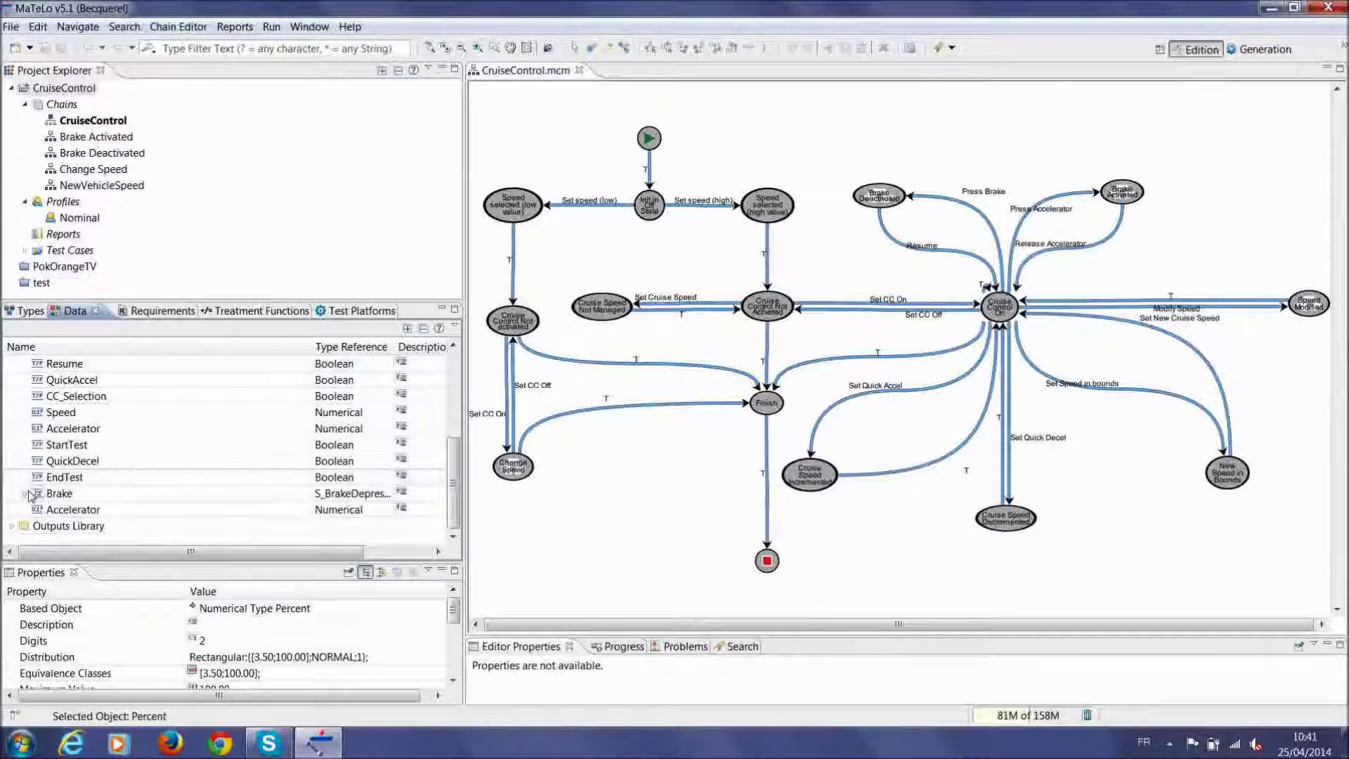
click(26, 493)
click(70, 509)
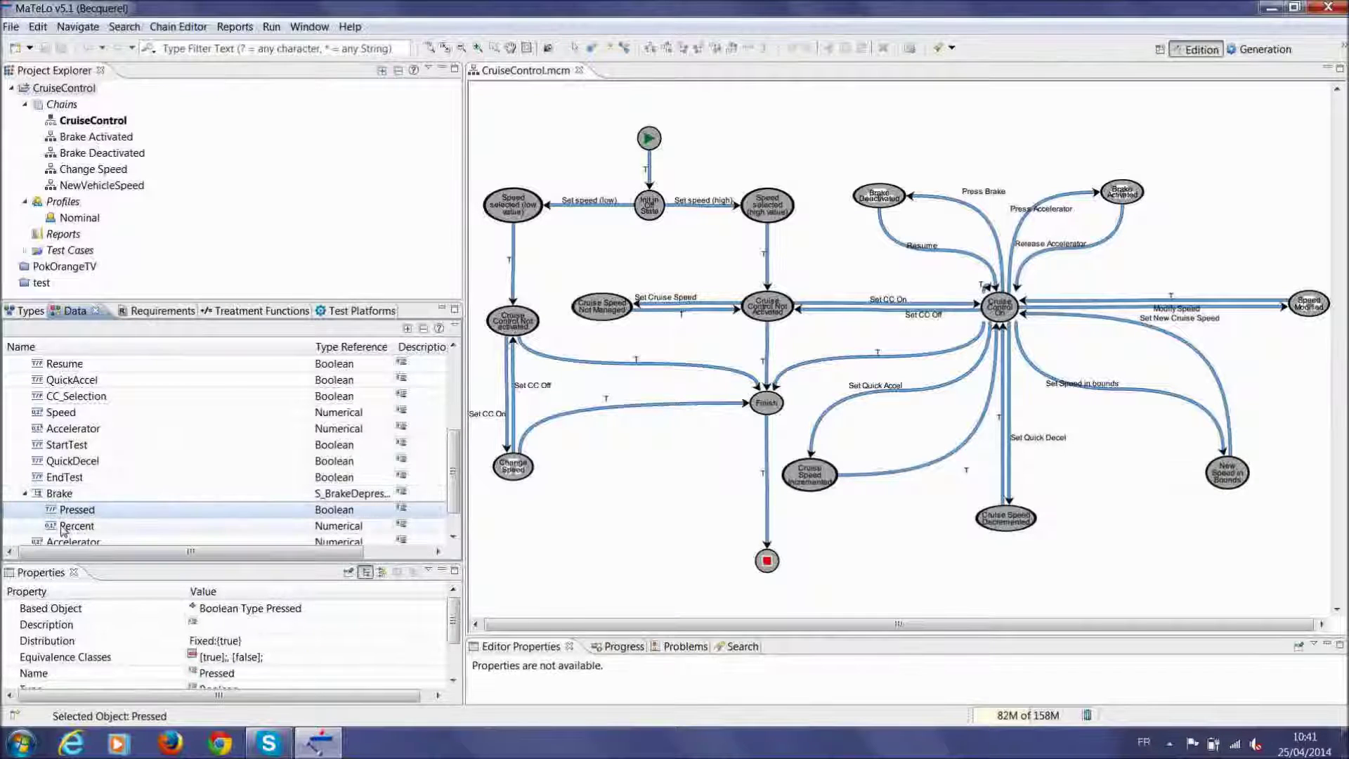
click(63, 531)
scroll(172, 457, down, 1)
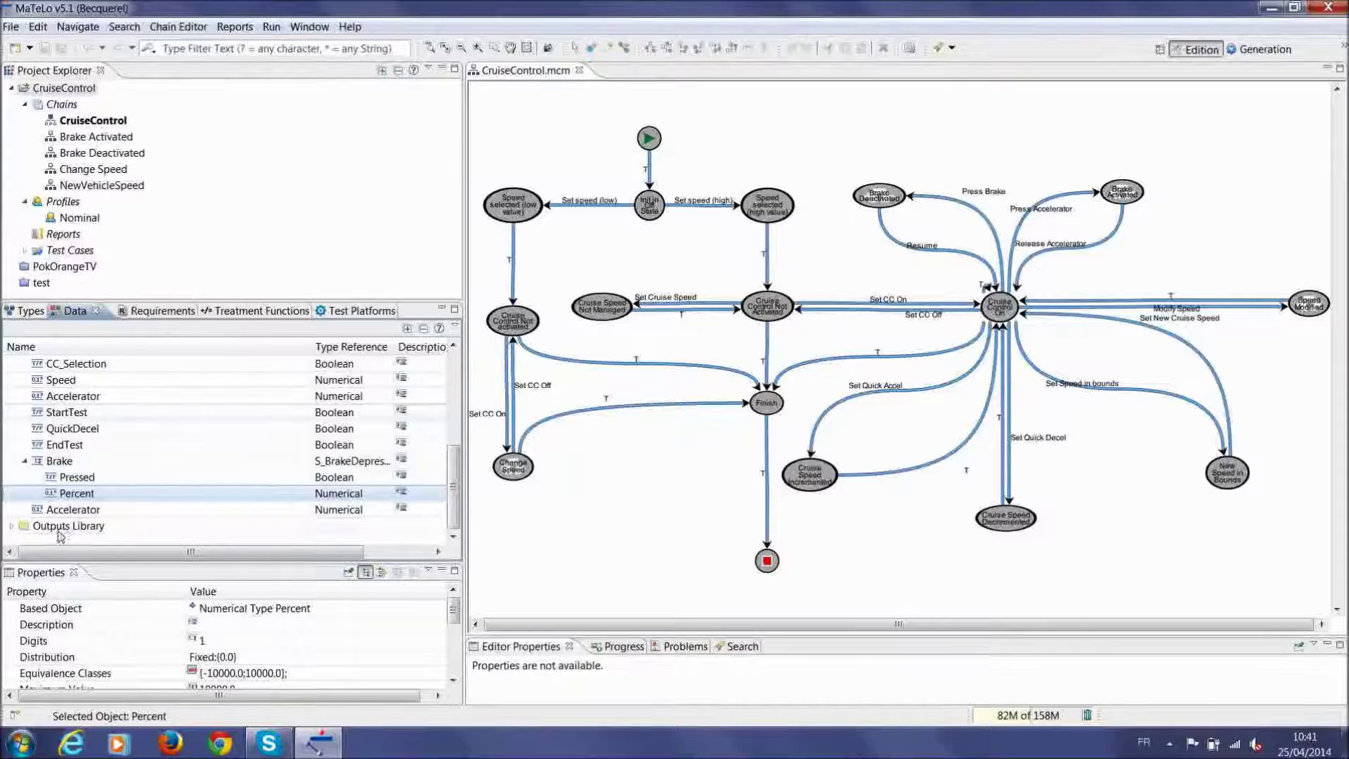
Examine the CruiseSpeed and CC_State outputs in the Outputs Library, and collapse the Inputs and Outputs libraries
click(11, 525)
click(56, 510)
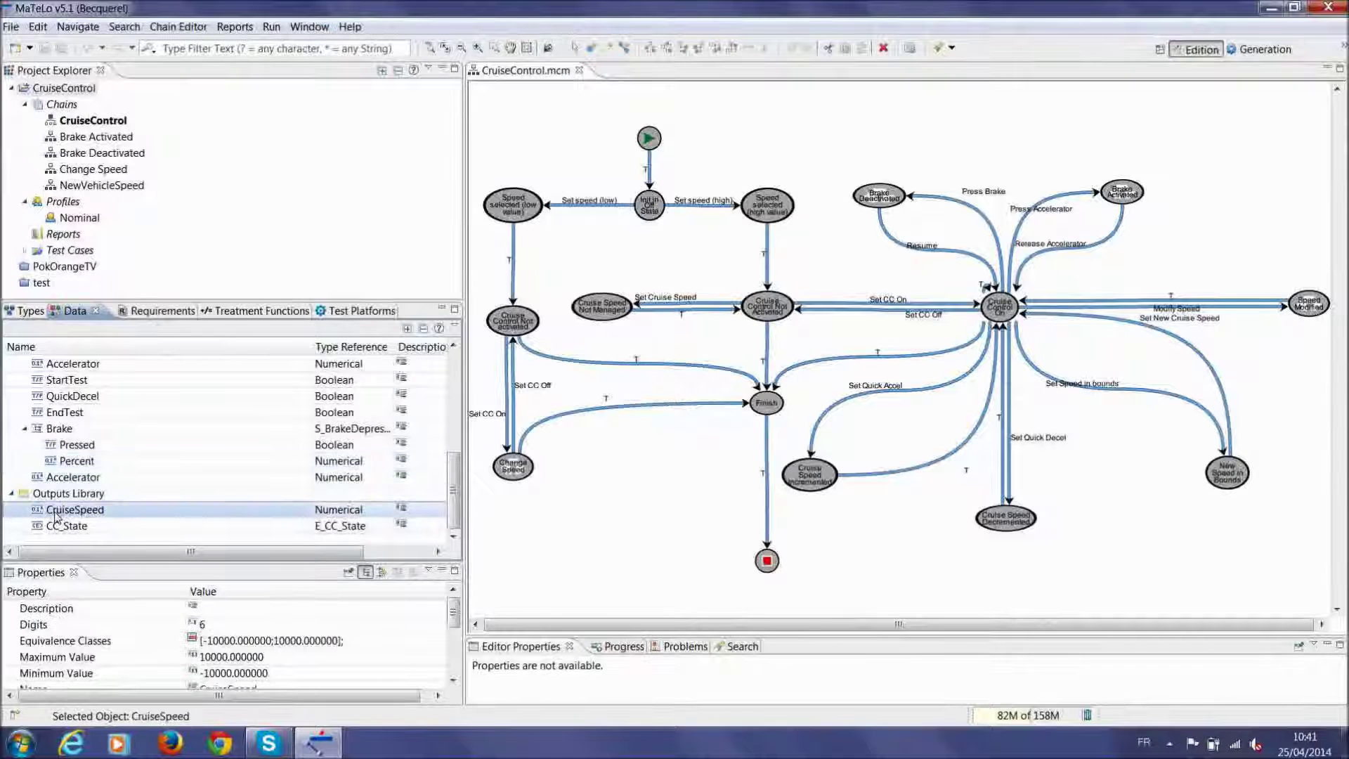
click(69, 526)
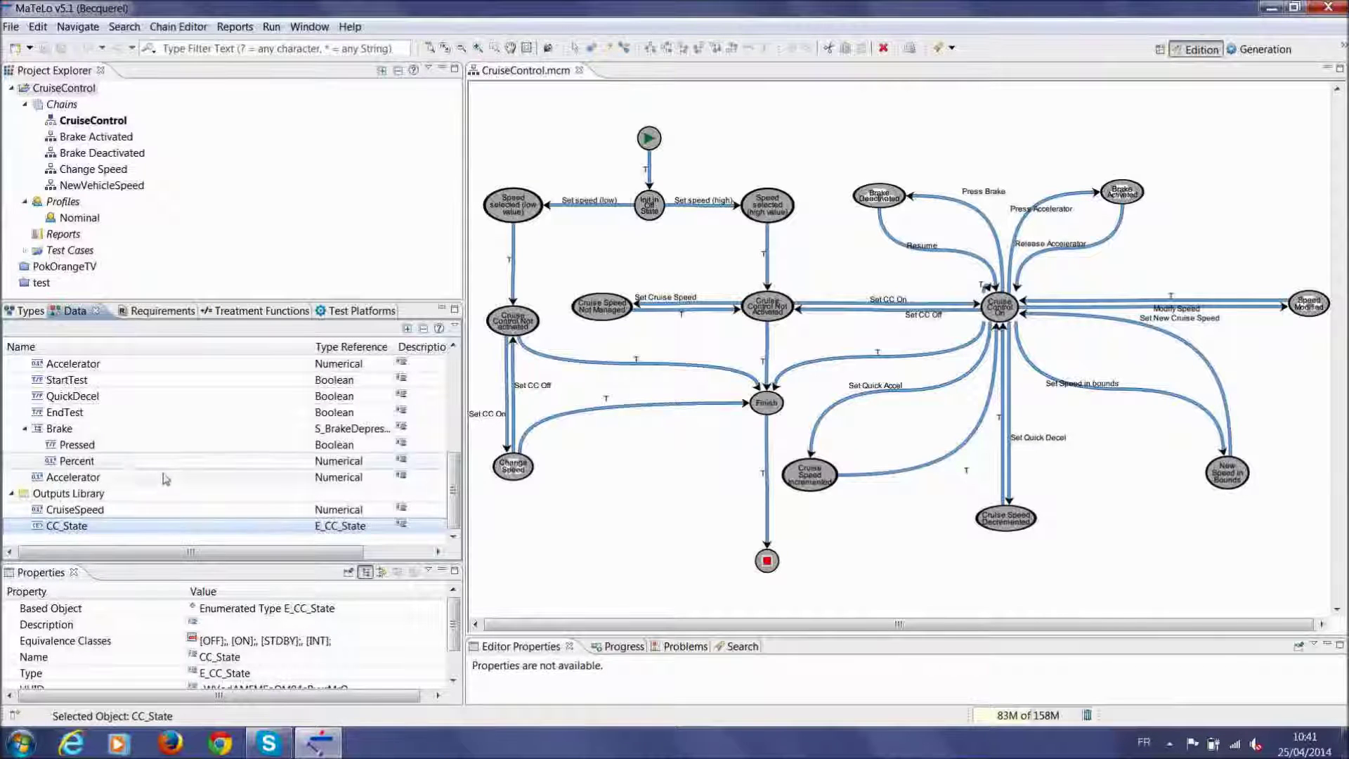
scroll(182, 452, up, 5)
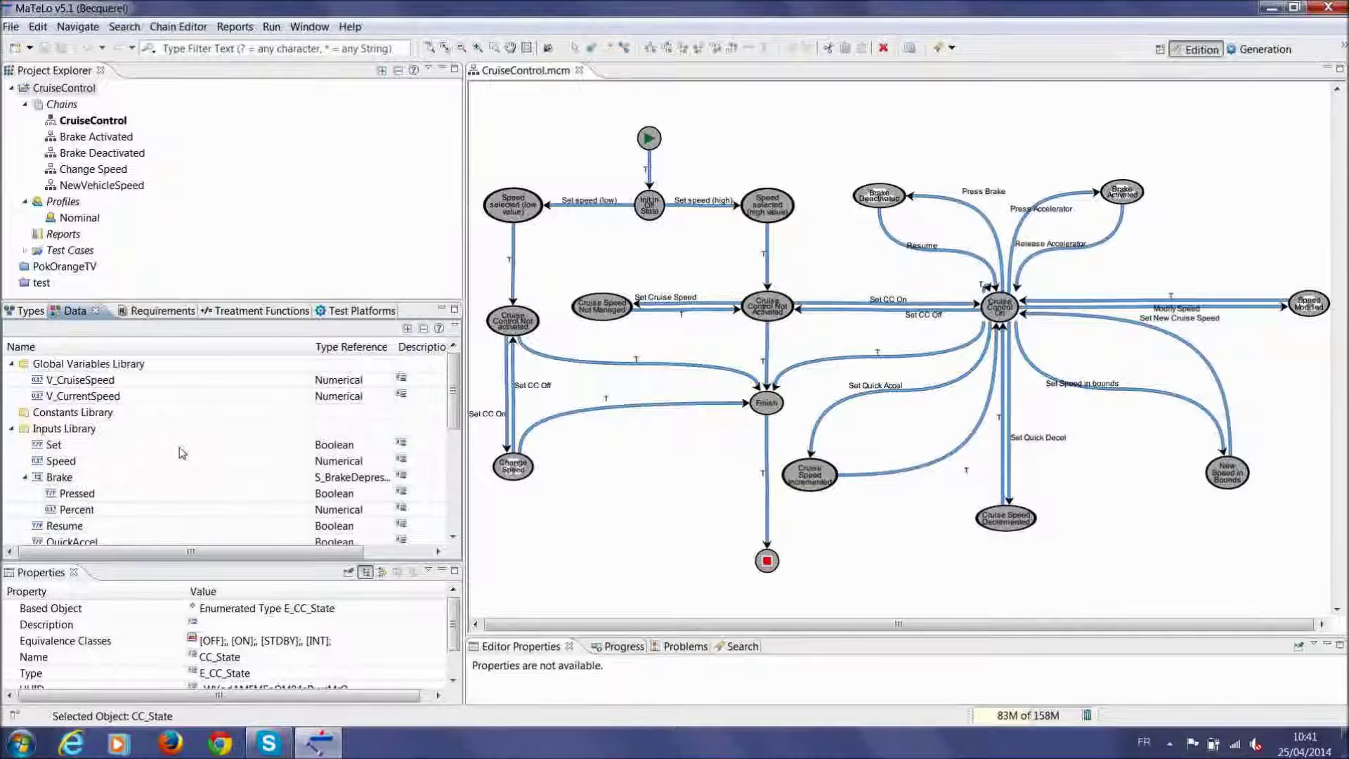
click(12, 429)
click(12, 445)
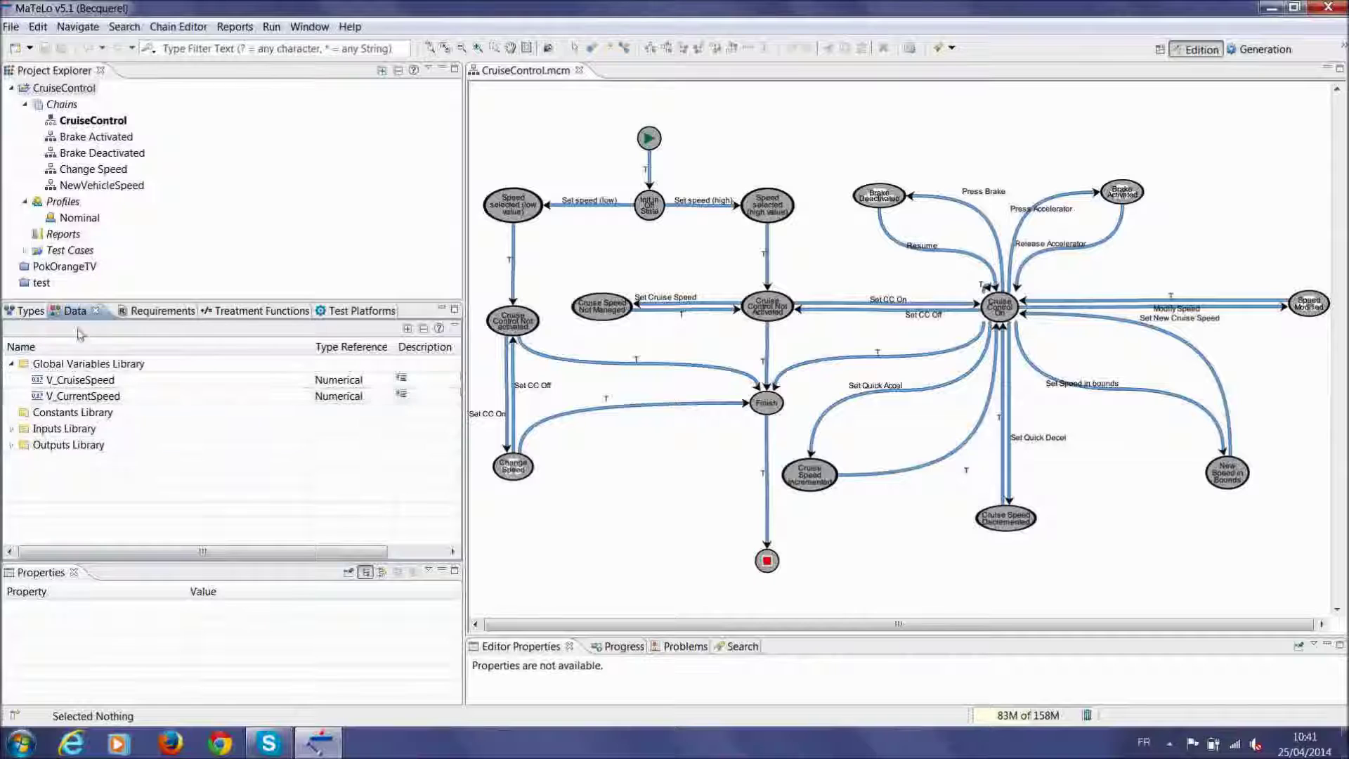
Read the full description of requirement CC_HLR_CCB_01 in the Requirements Library and close it without changes
click(157, 313)
click(11, 363)
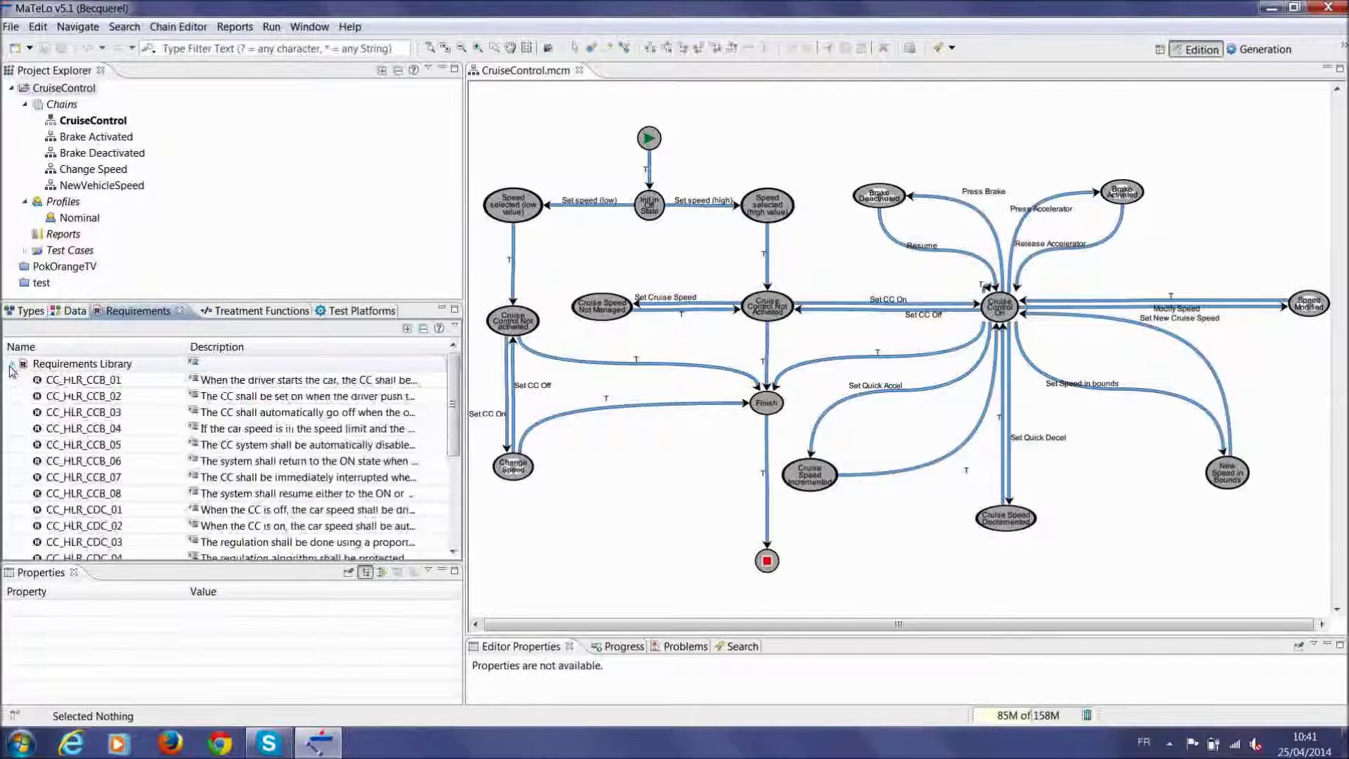
click(354, 382)
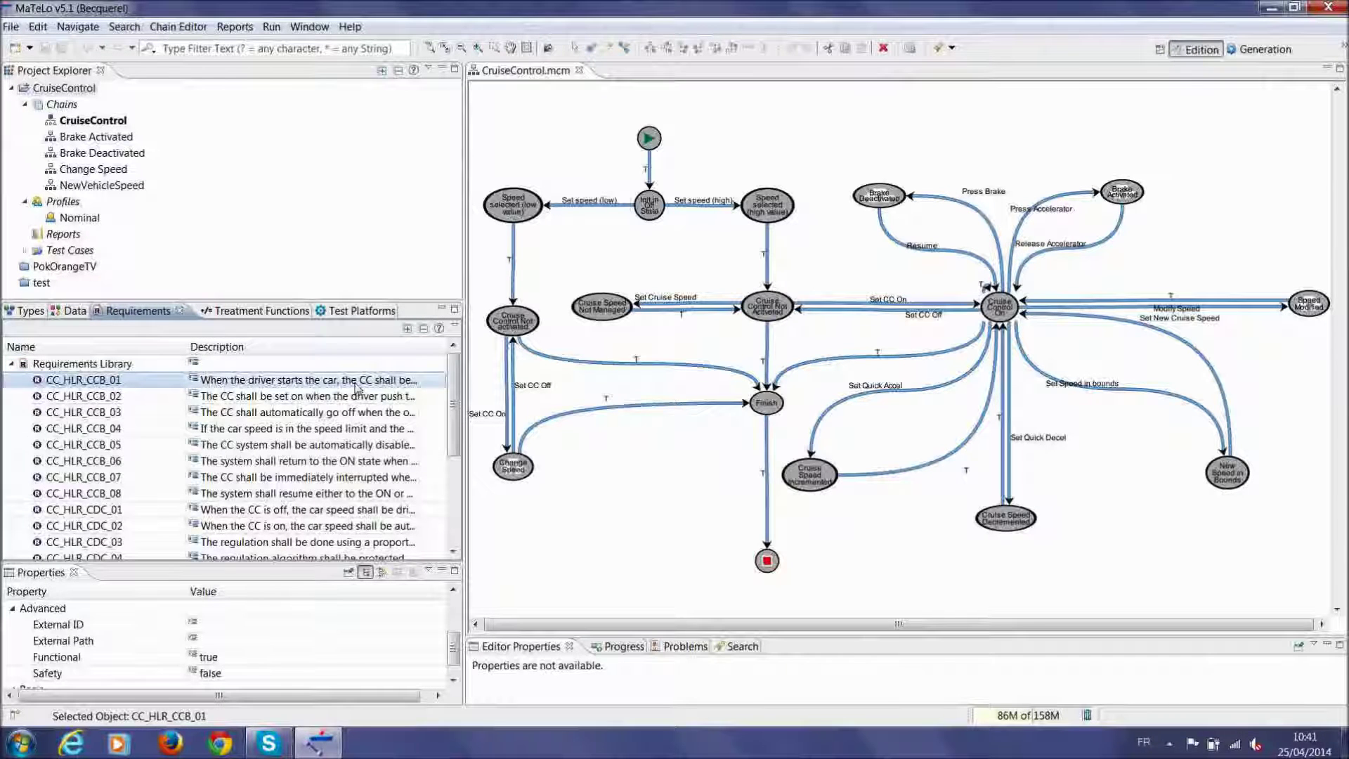
click(357, 385)
click(411, 380)
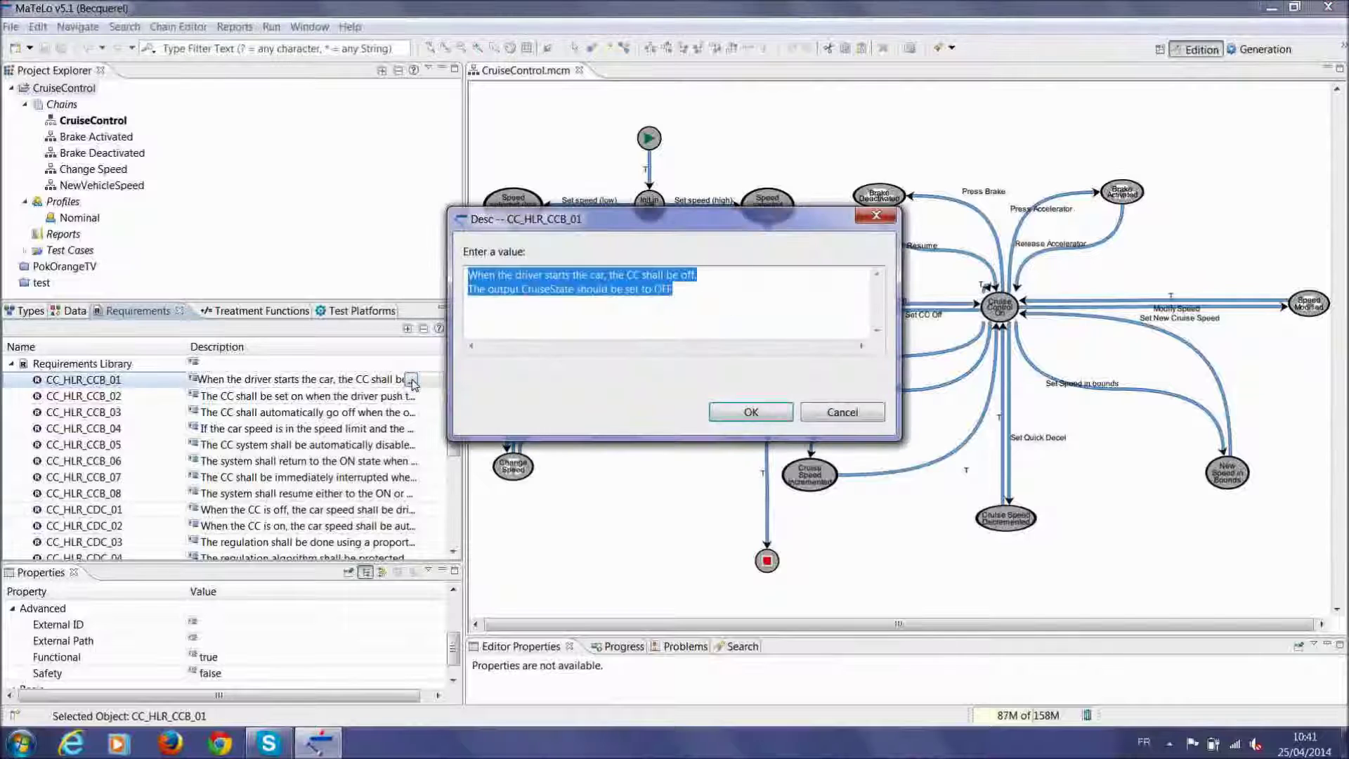
click(786, 318)
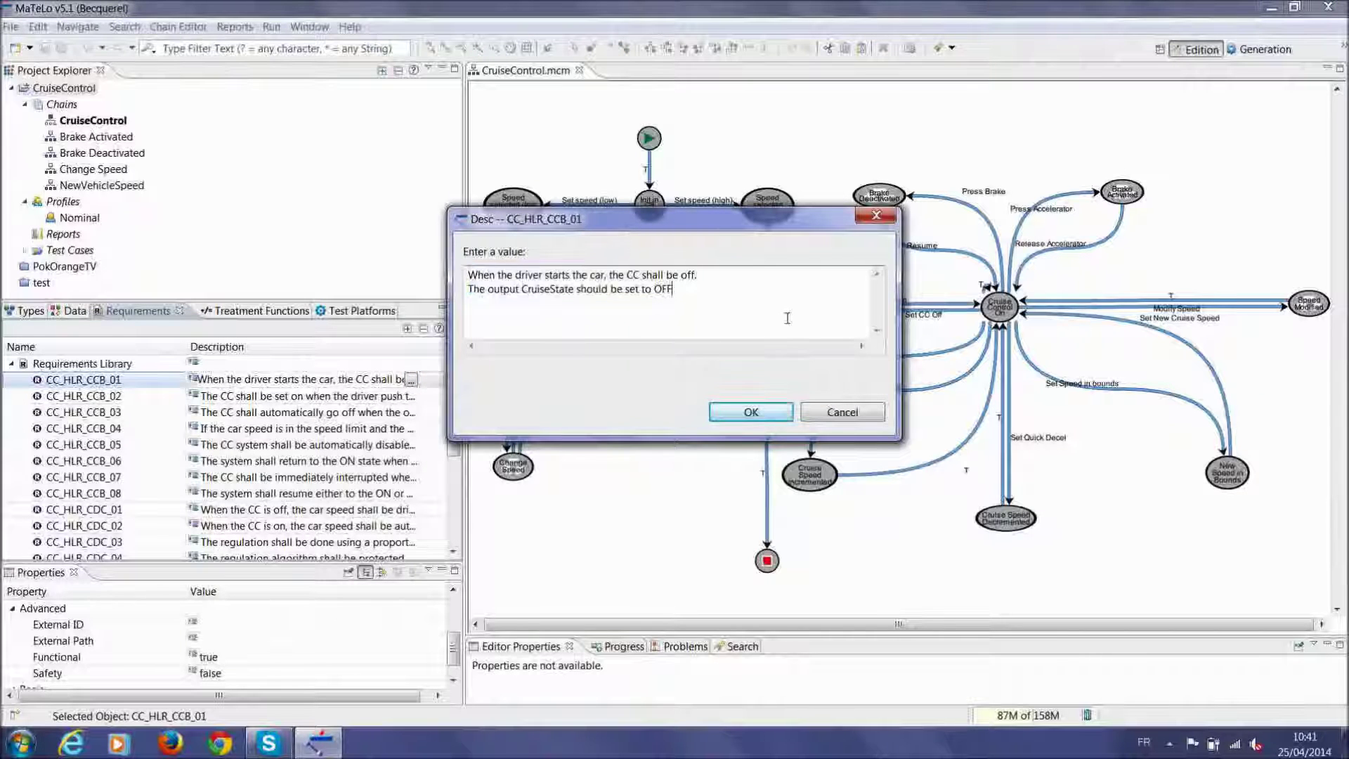
click(840, 413)
Add a new requirement definition to the Requirements Library
click(137, 365)
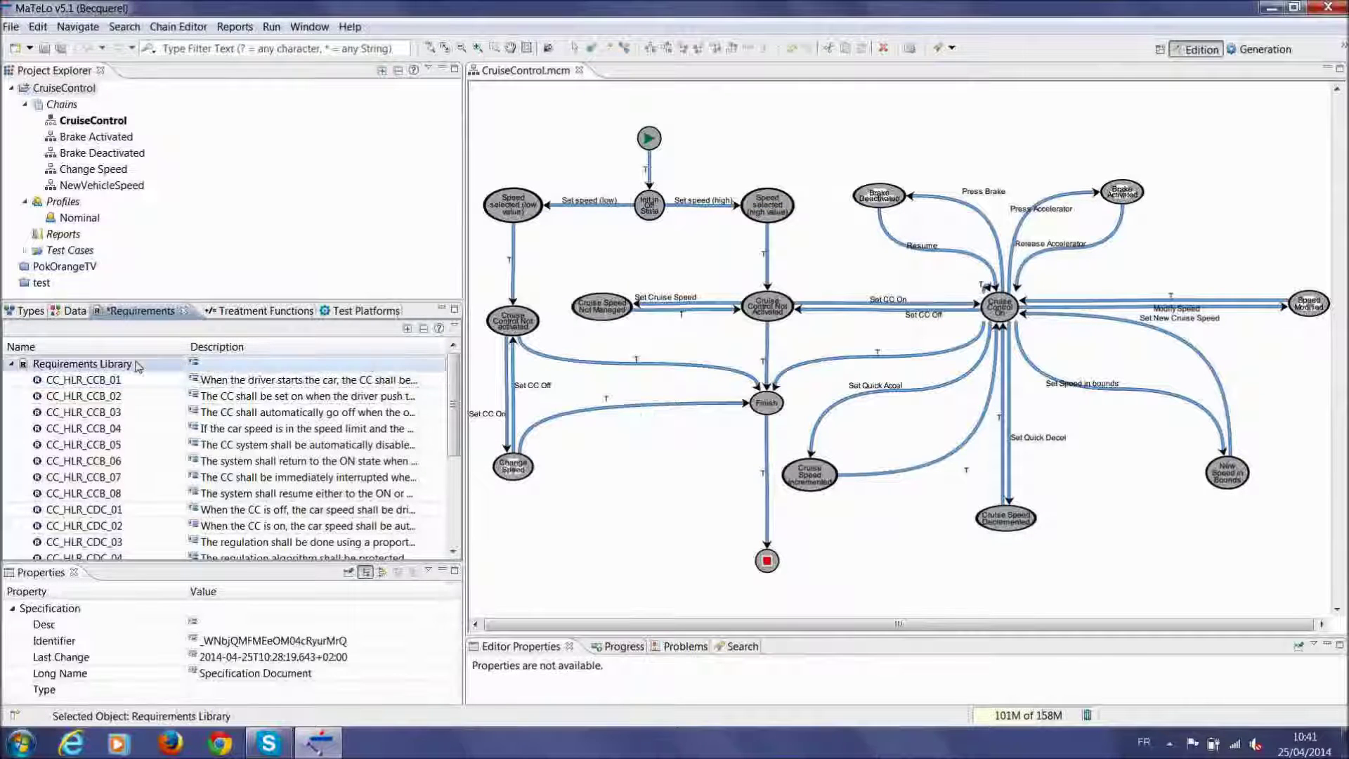
right_click(137, 365)
mouse_move(211, 371)
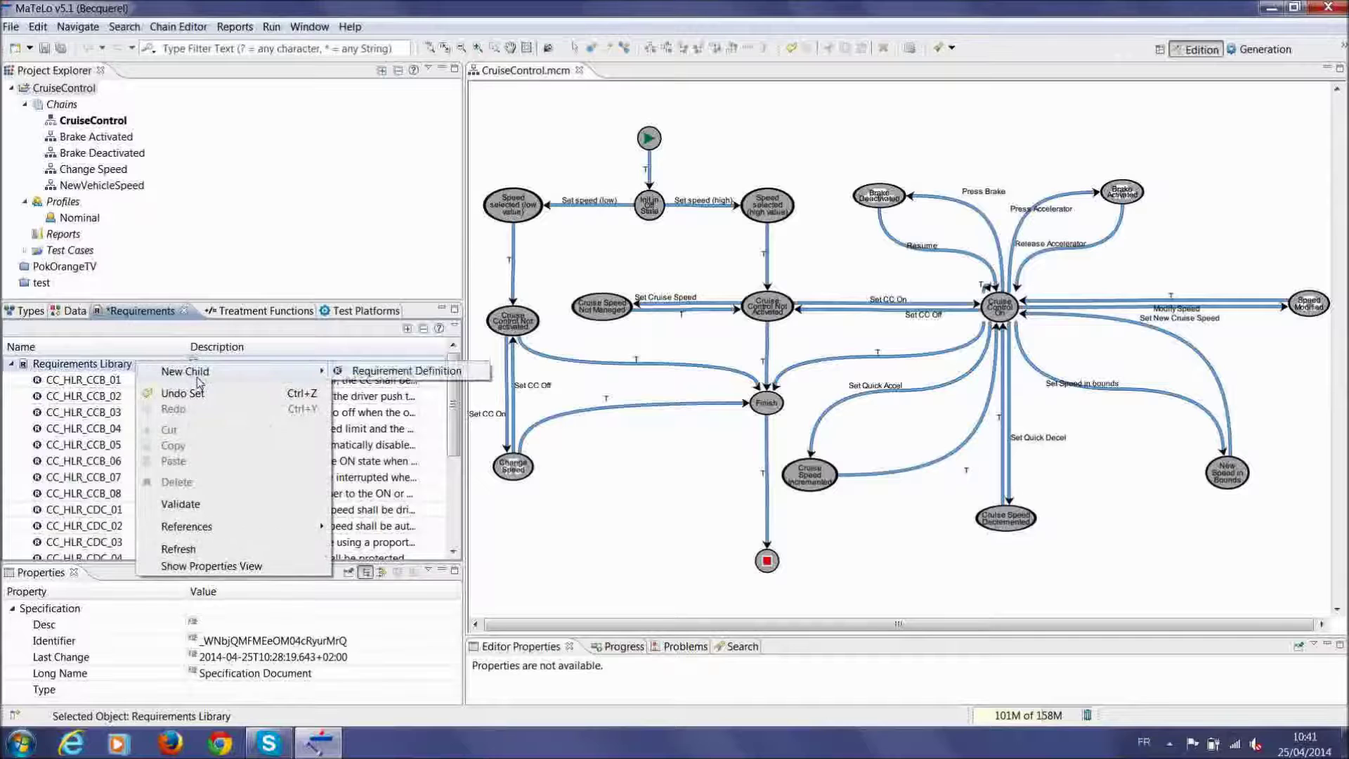
click(373, 372)
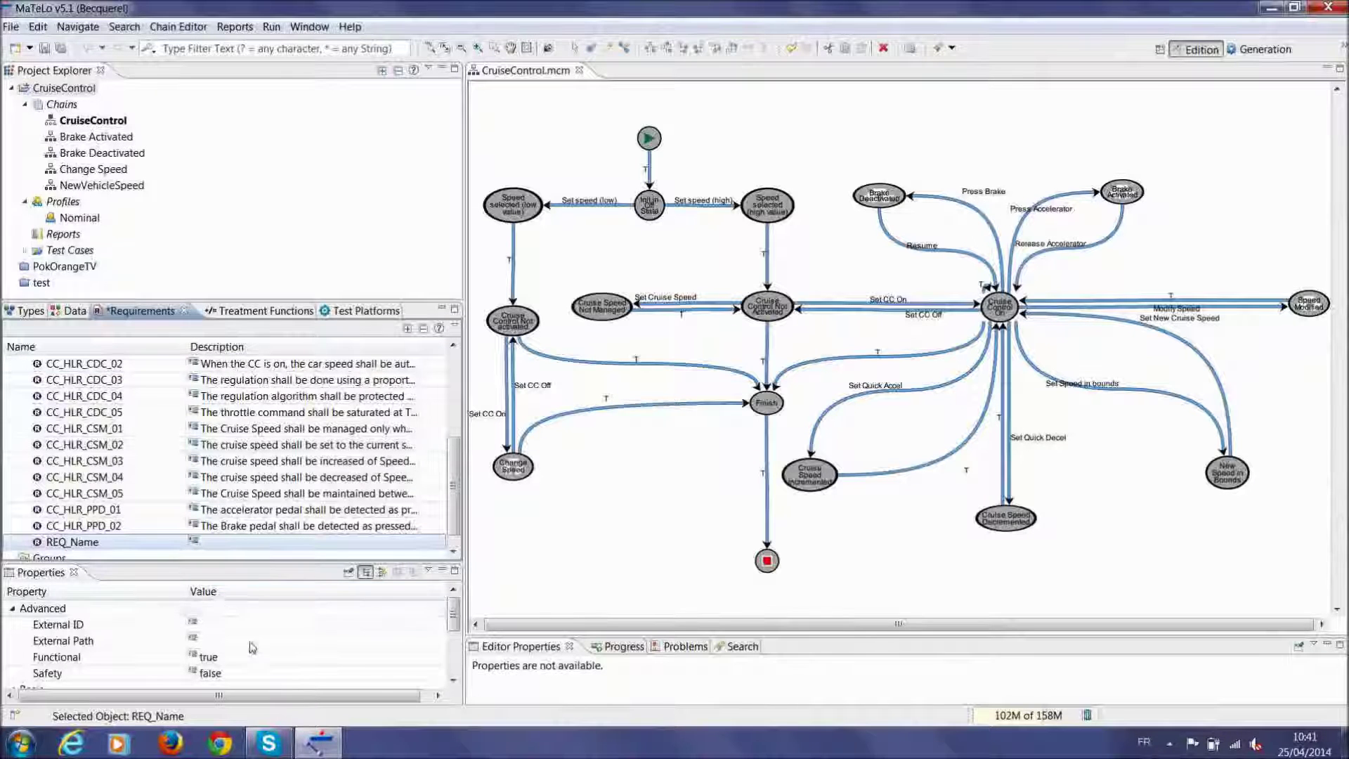
Set the new requirement's long name to "Req for the example"
drag(455, 623, 464, 666)
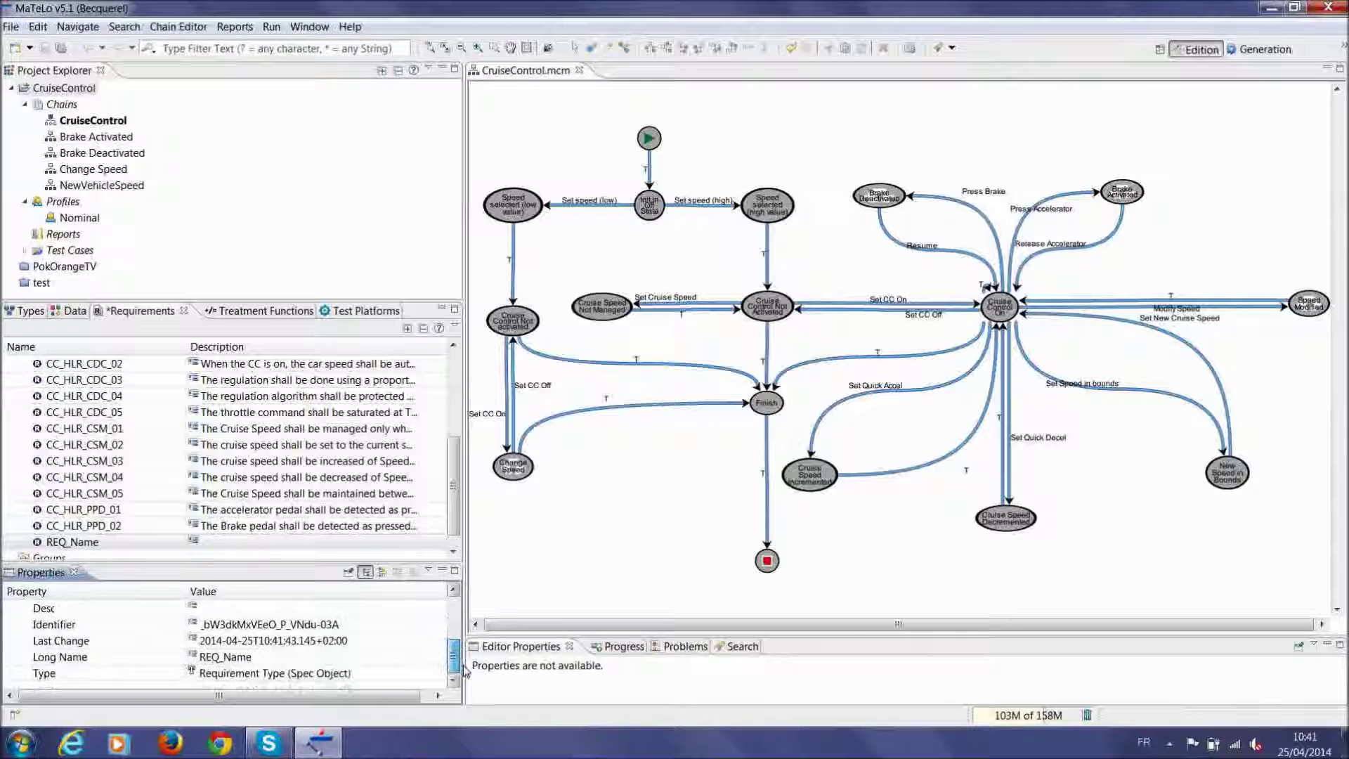
click(380, 664)
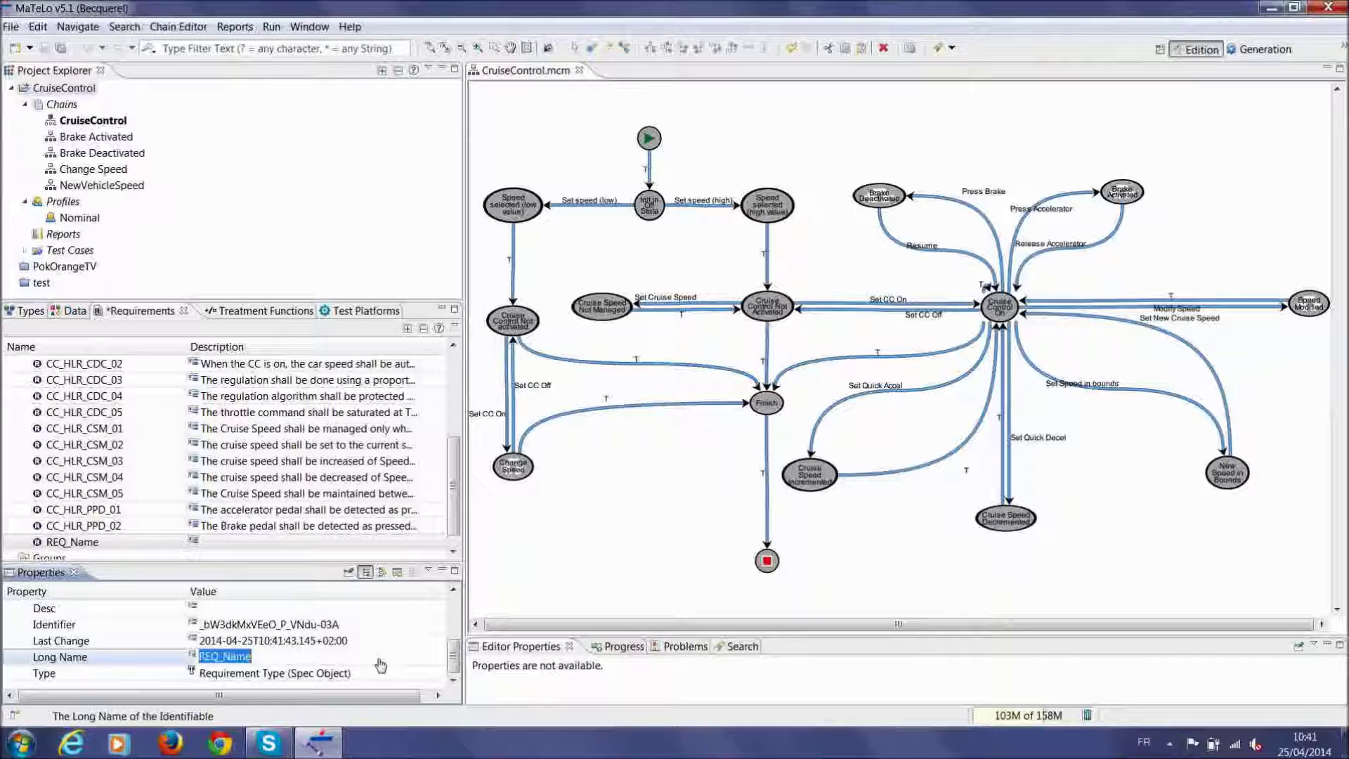
text(Re)
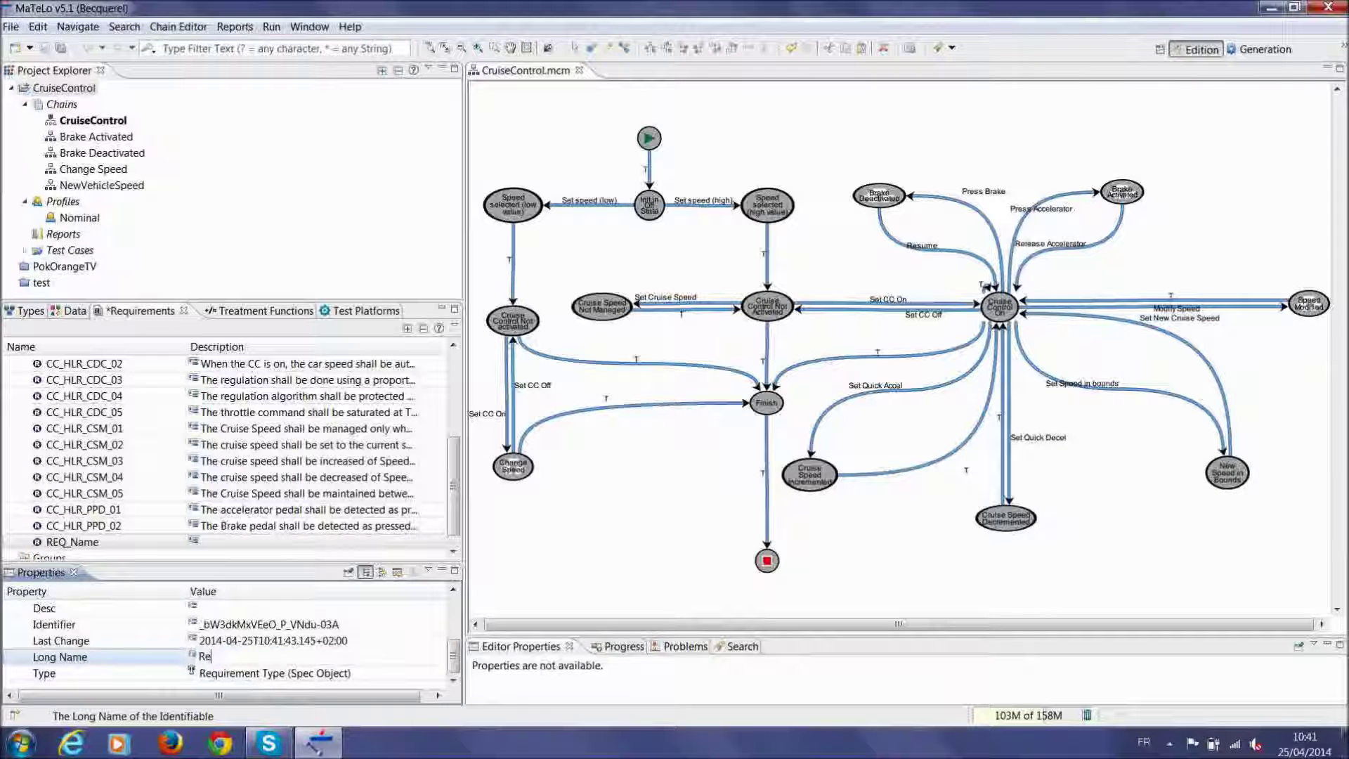
text(q for t)
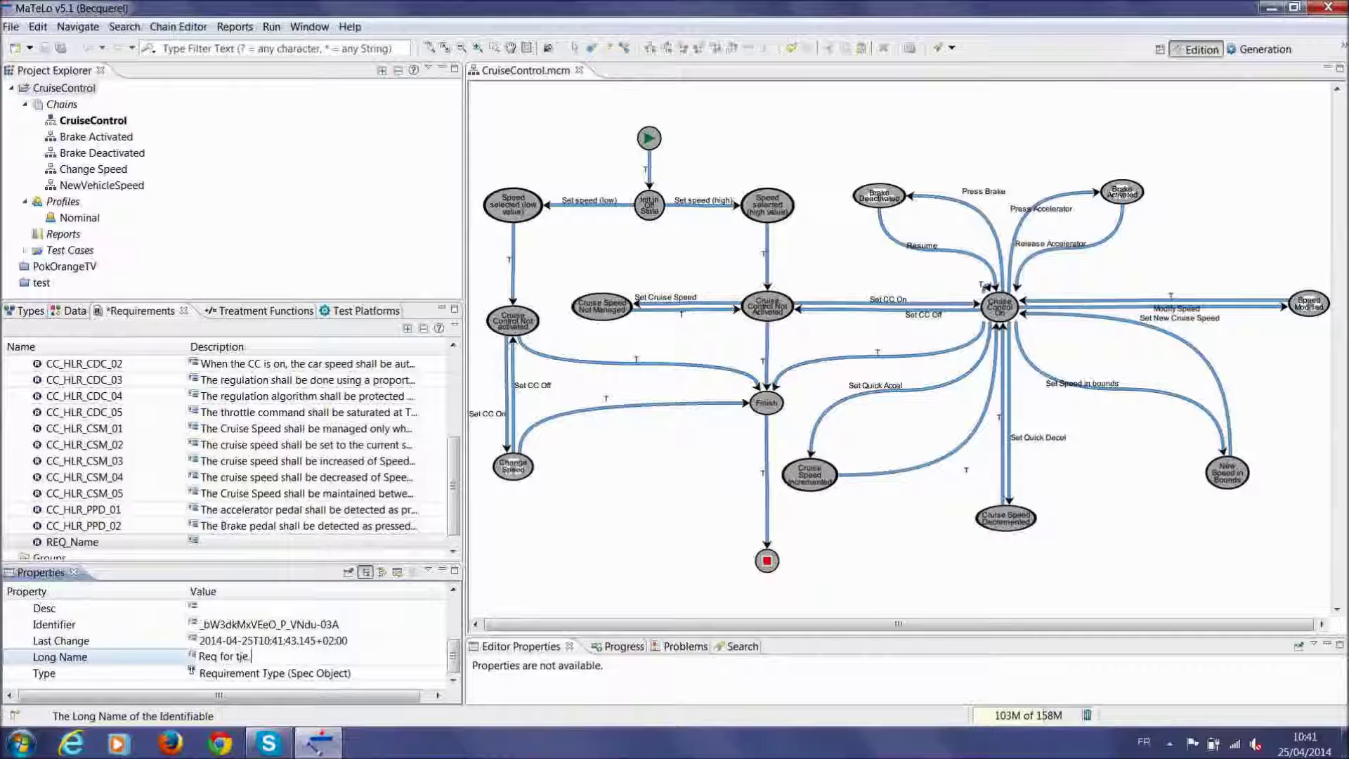
text(he example)
key(Return)
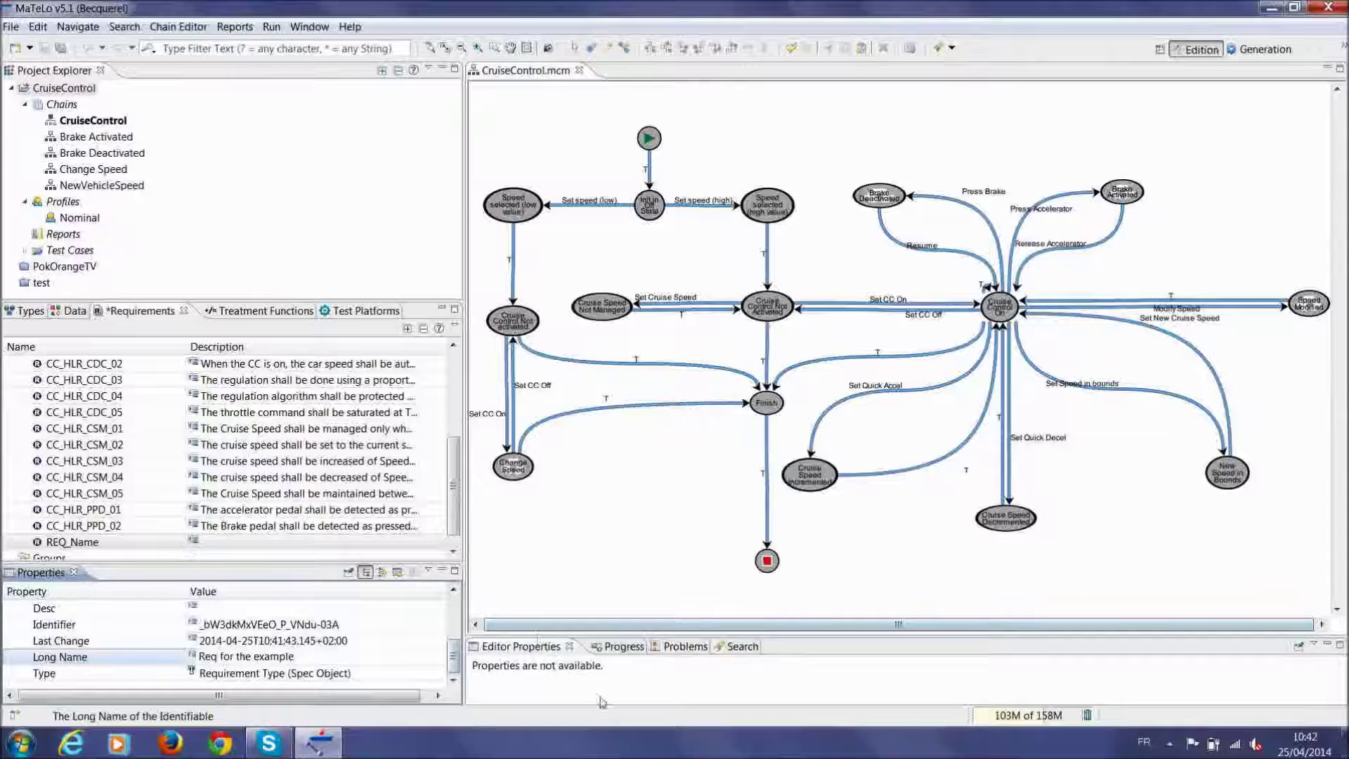
Enter "you can define what you want in text" as the description of "Req for the example"
click(253, 541)
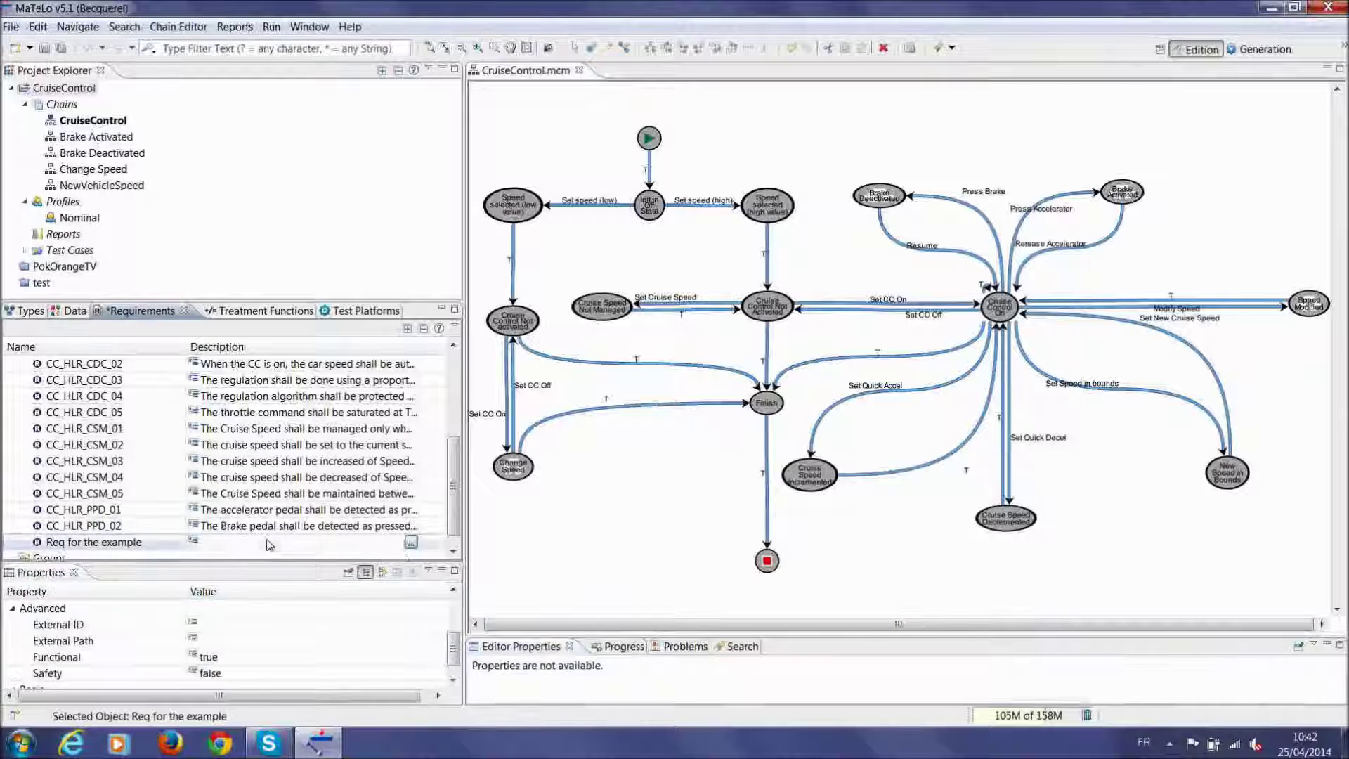
click(411, 542)
text(you can define what you want in text)
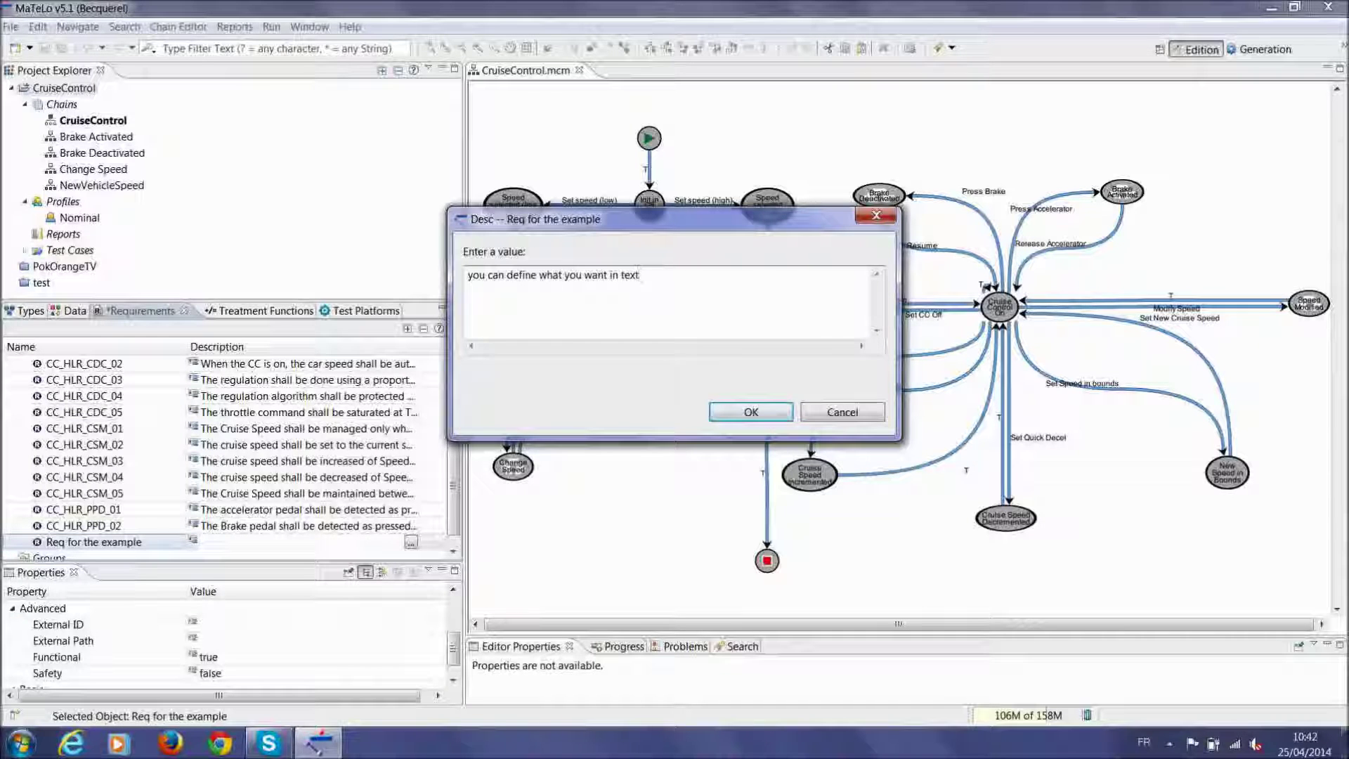
click(750, 412)
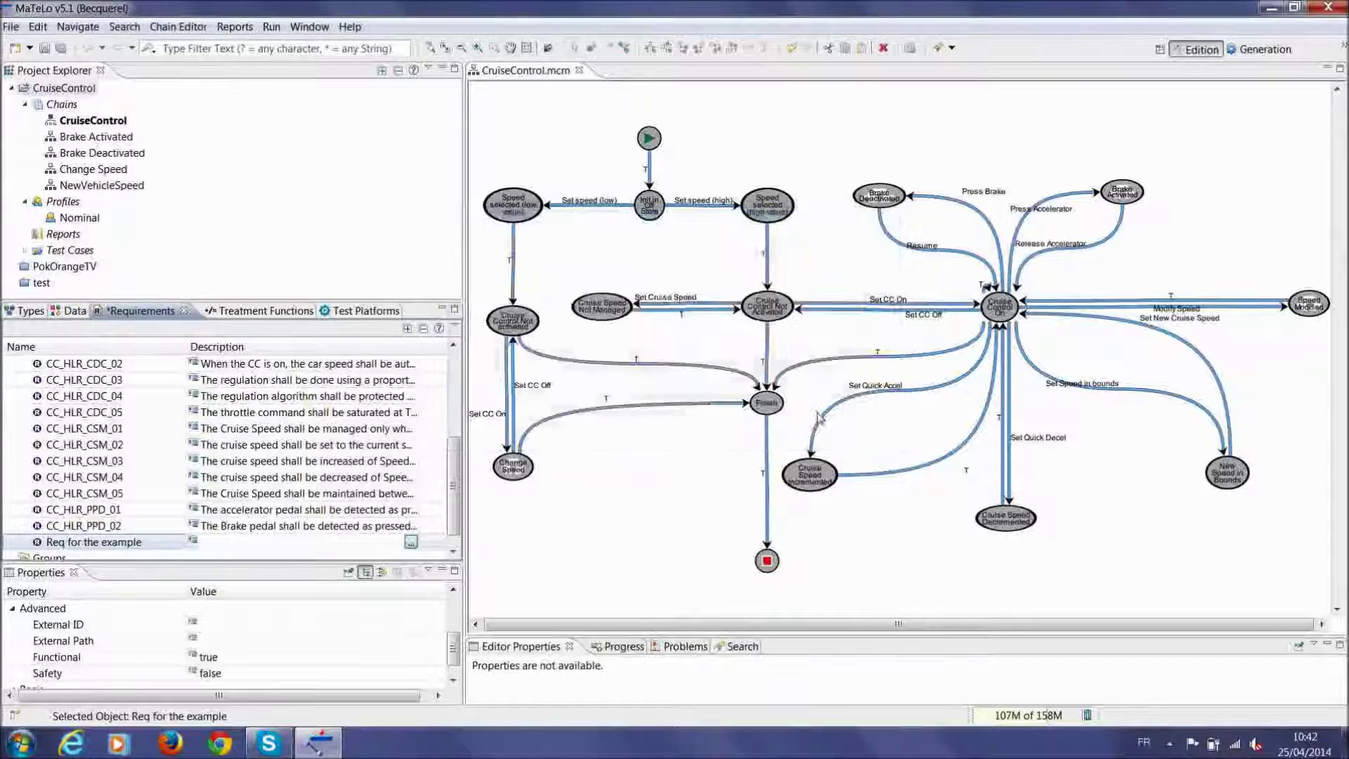
Delete the requirement "Req for the example" from the Requirements Library
right_click(174, 543)
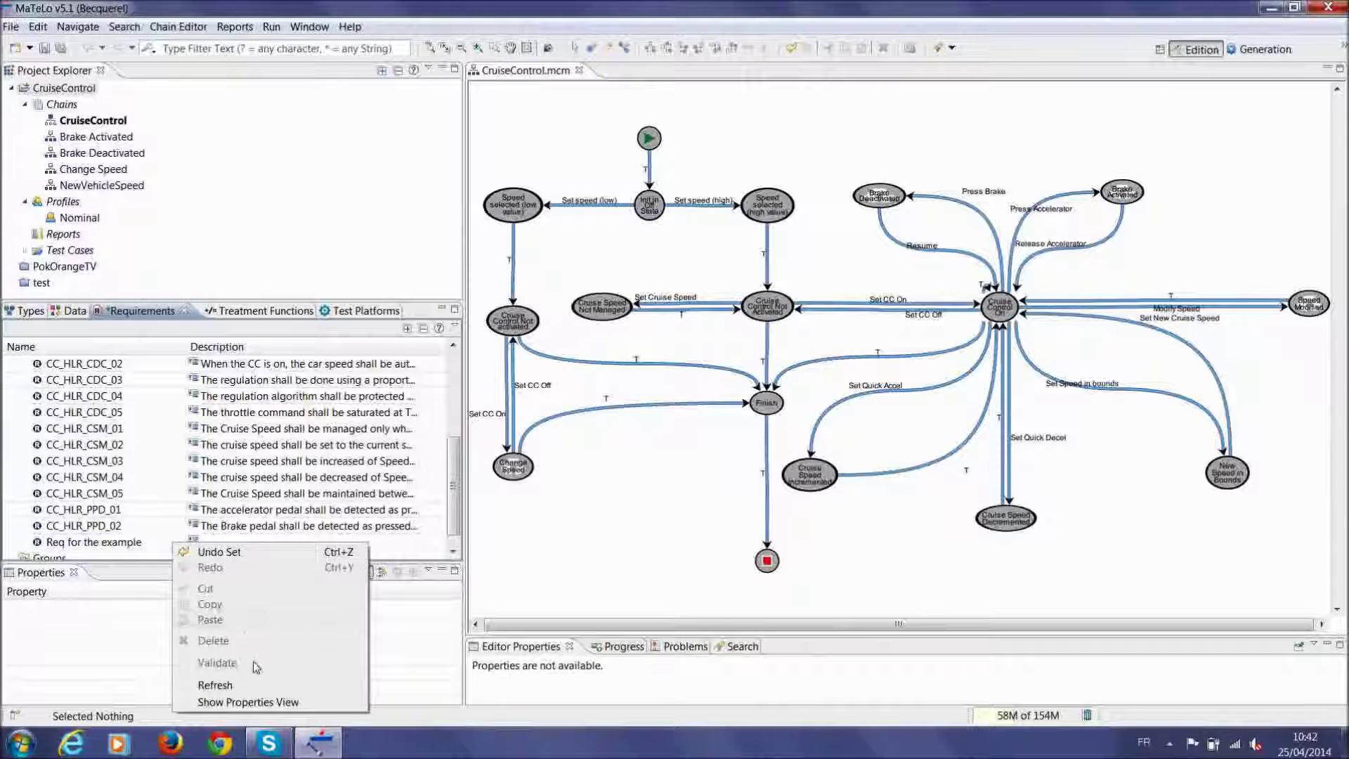
click(119, 544)
right_click(119, 543)
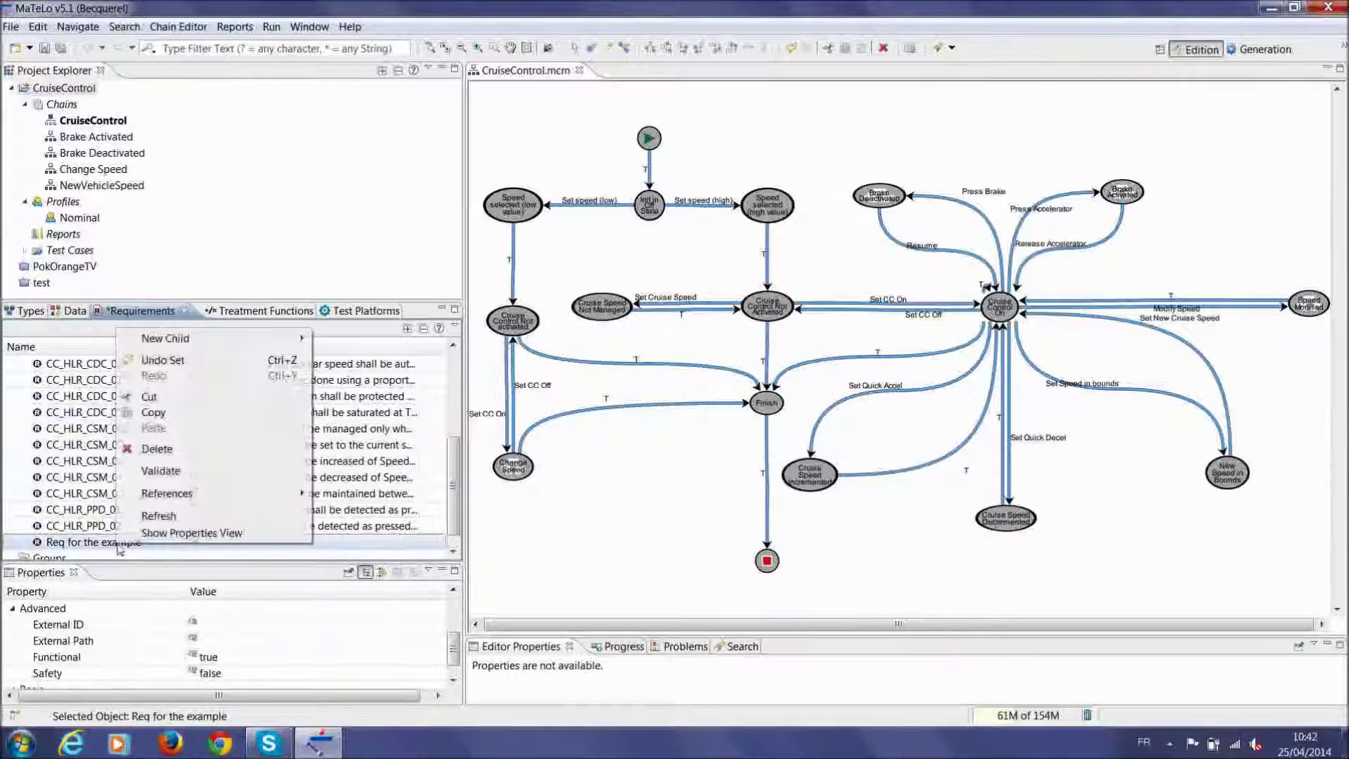
click(169, 448)
click(697, 397)
Check the CSV and ReqIF formats among the requirements import sources, and leave the import without running it
click(15, 30)
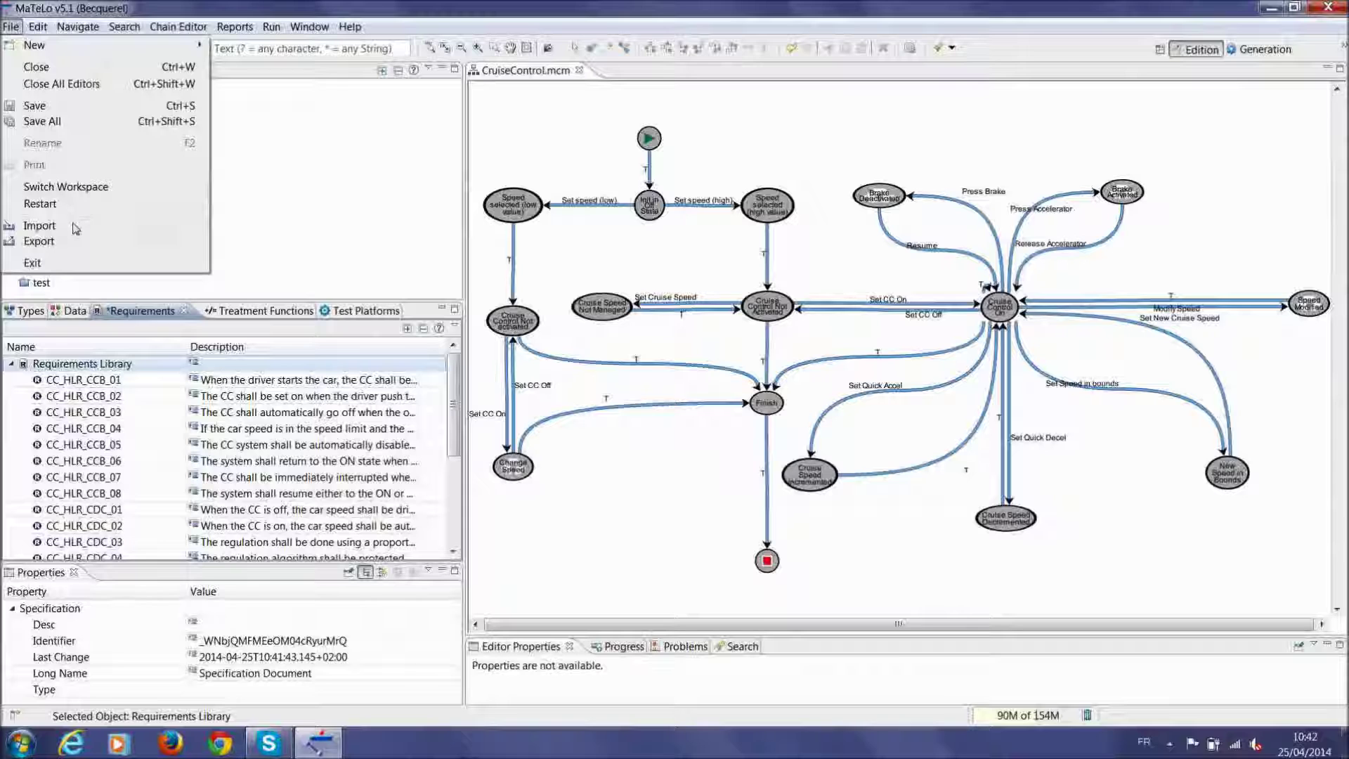
click(76, 228)
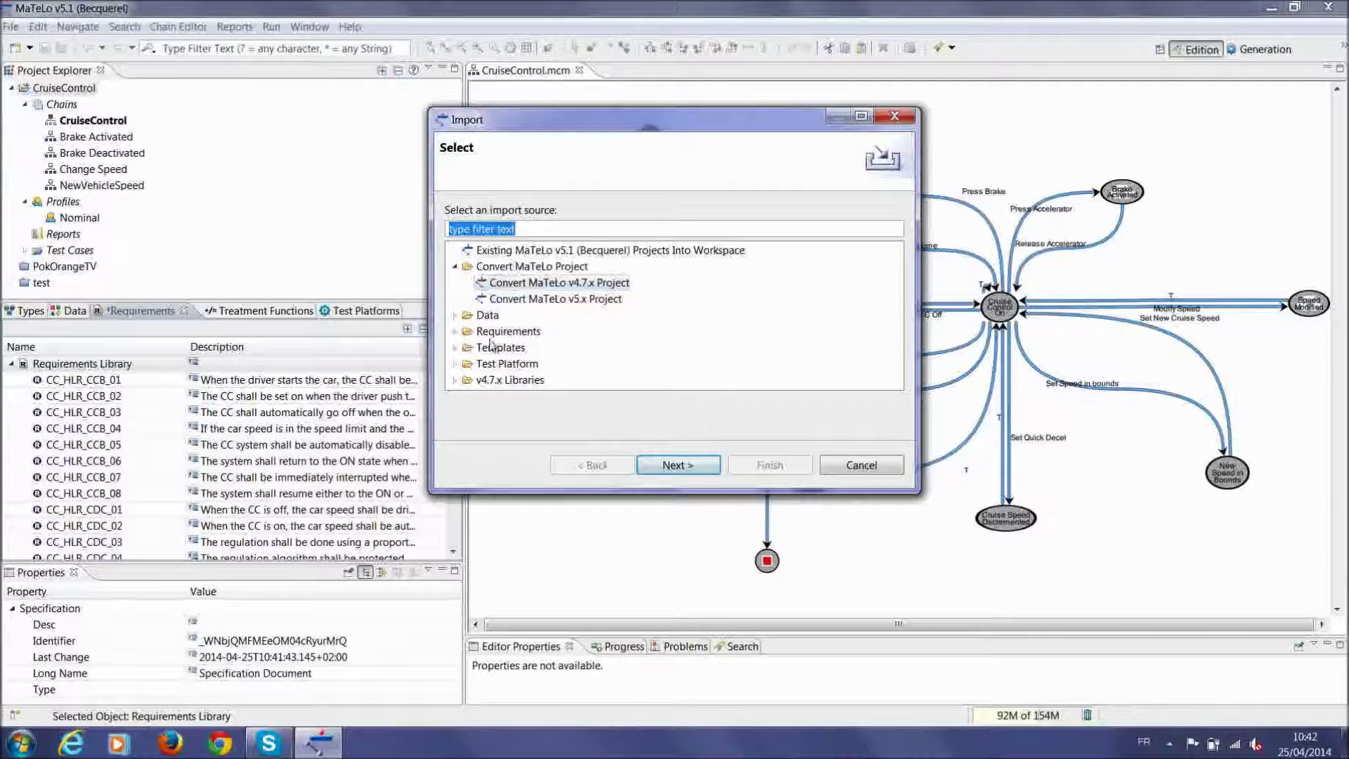
click(455, 331)
click(482, 347)
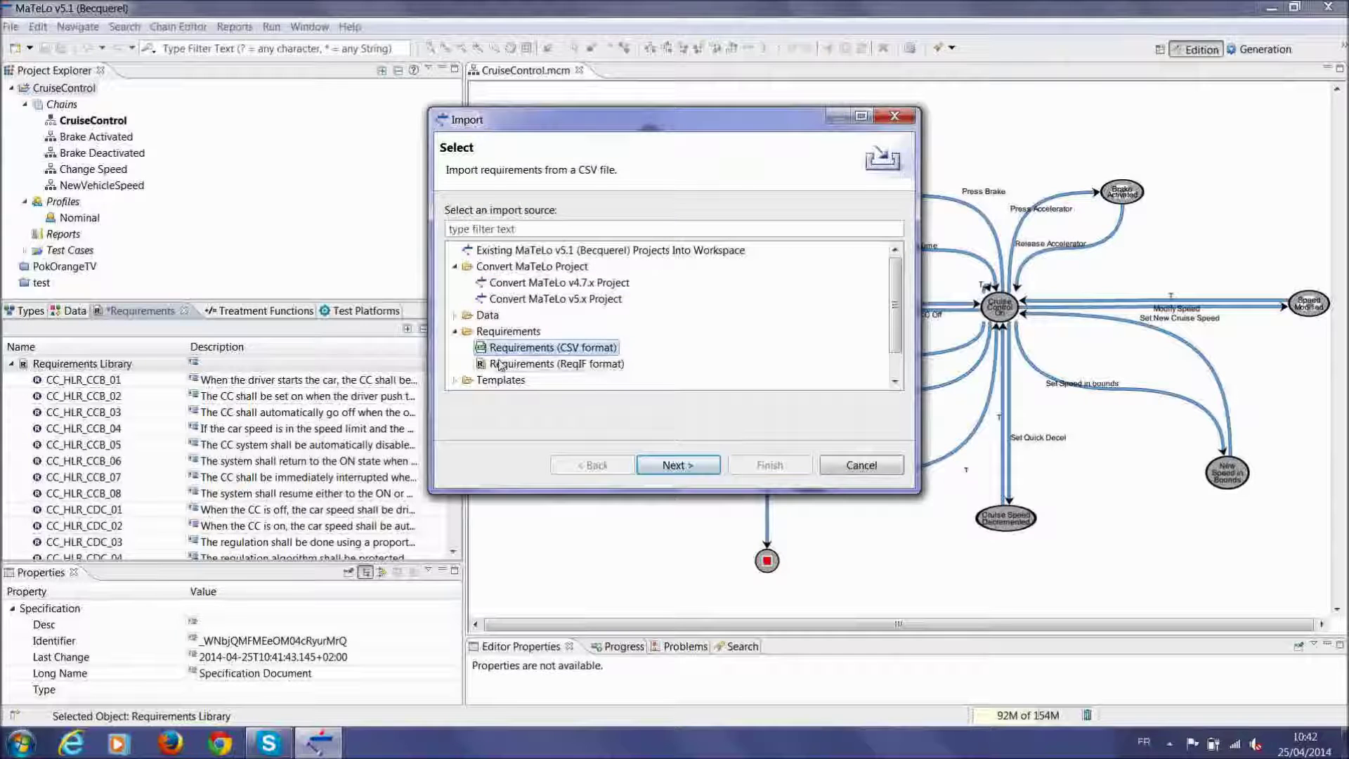
click(501, 365)
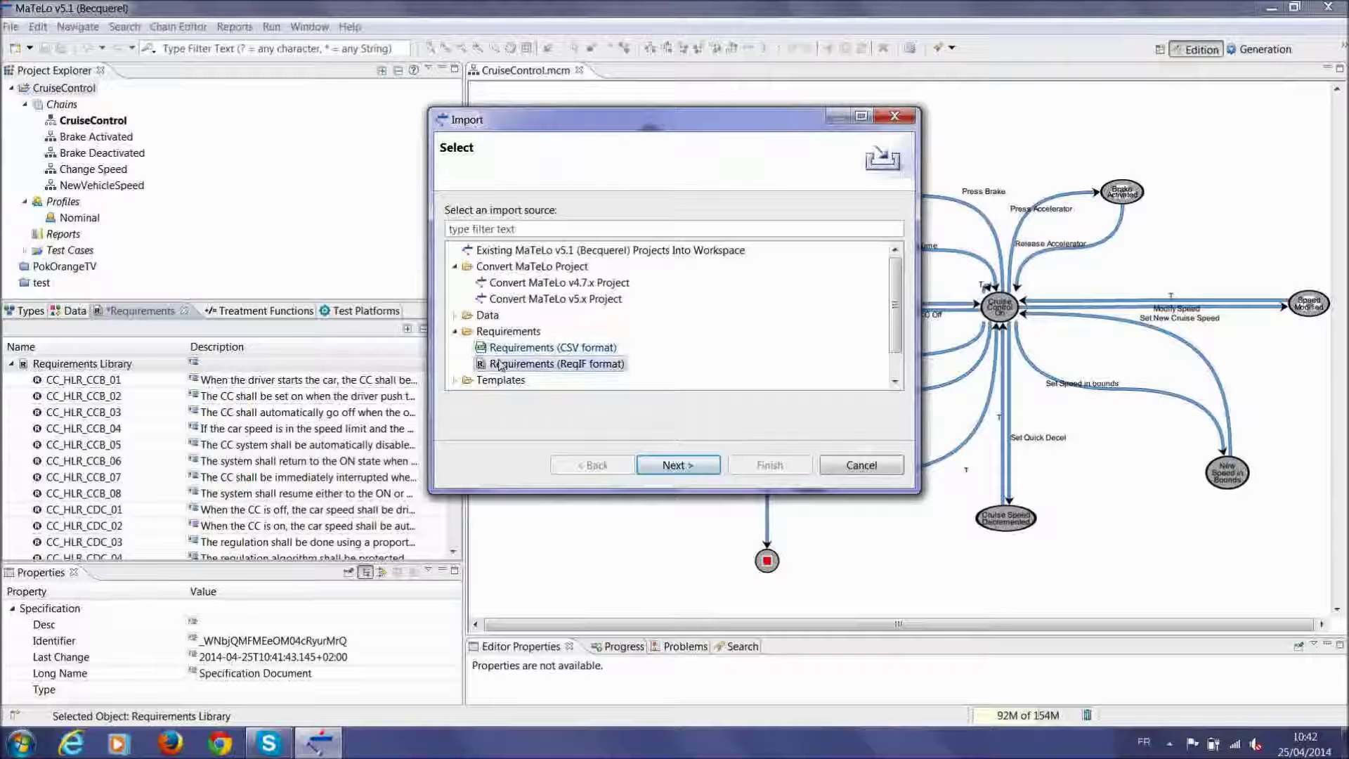
click(853, 466)
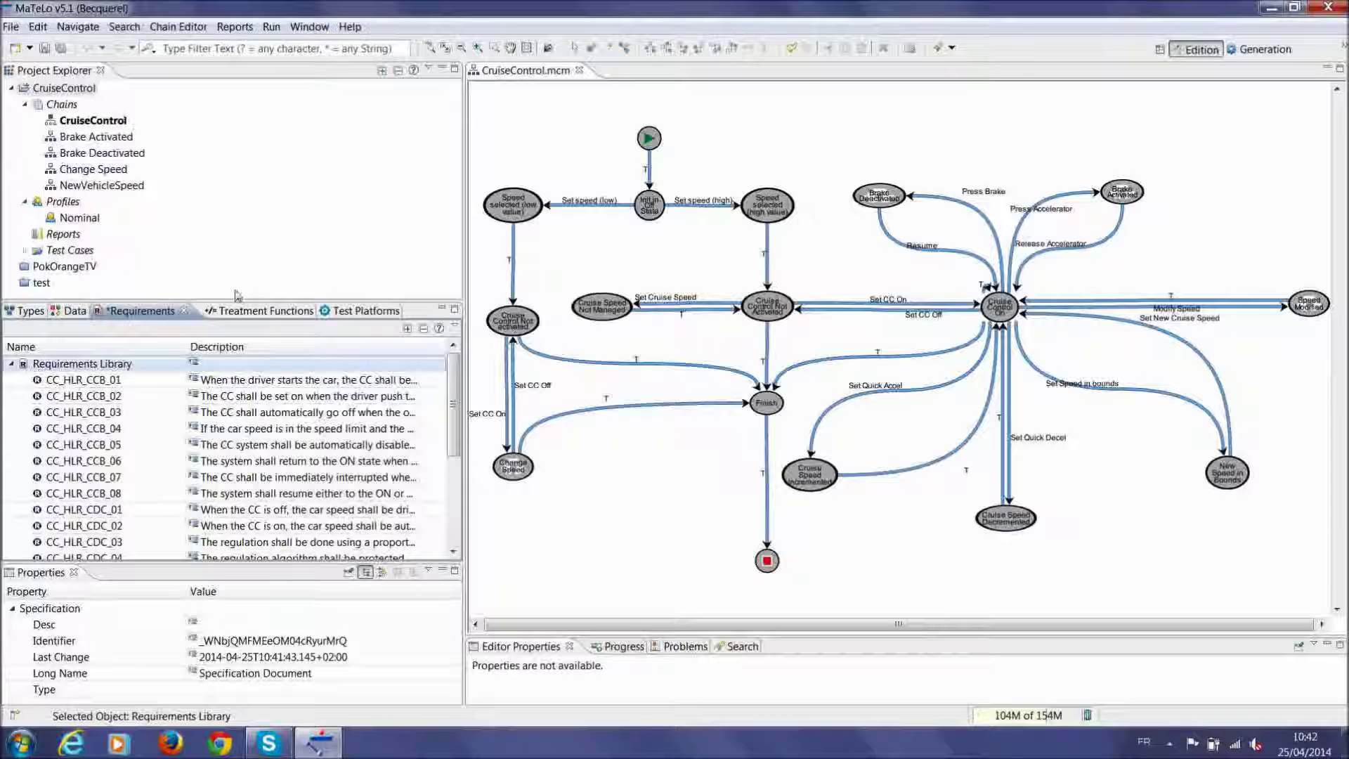
Examine the project's treatment functions by expanding and collapsing subtract, affect and add
click(247, 315)
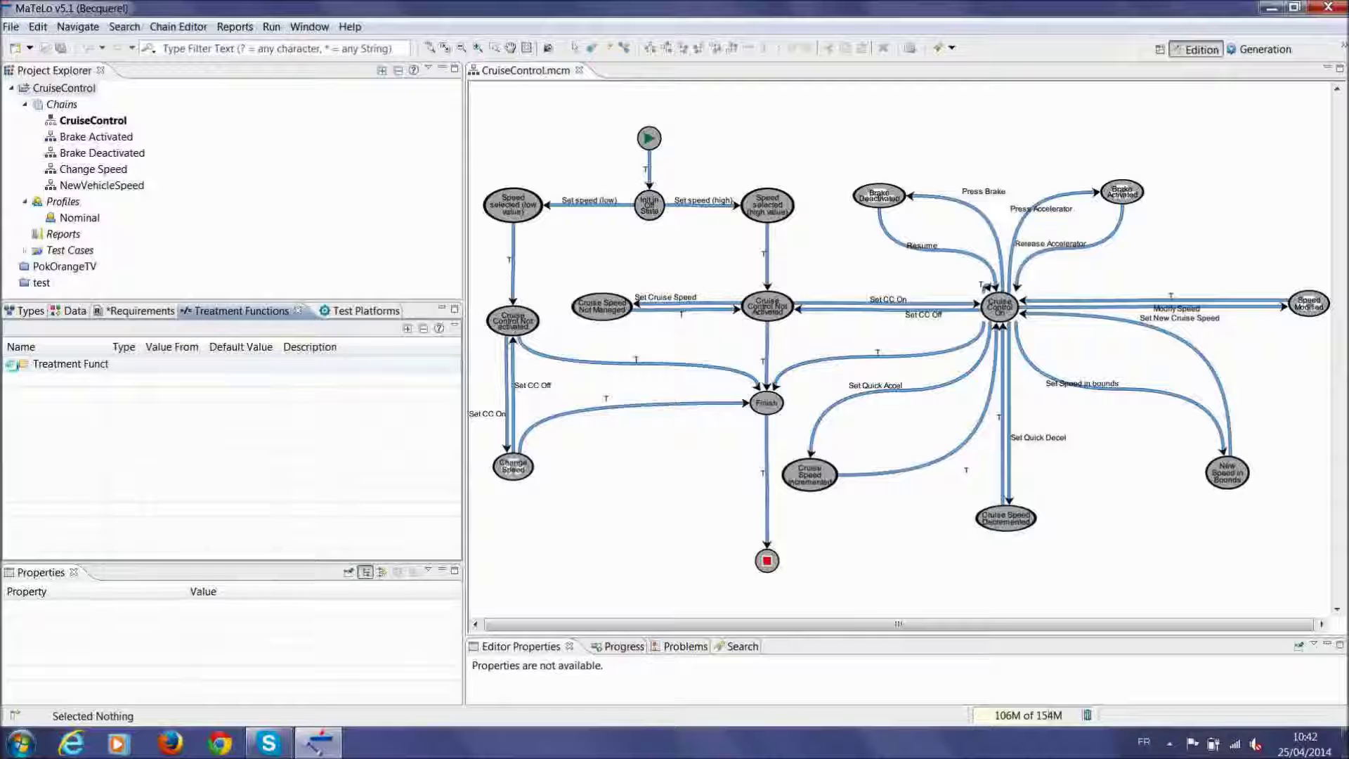
click(11, 363)
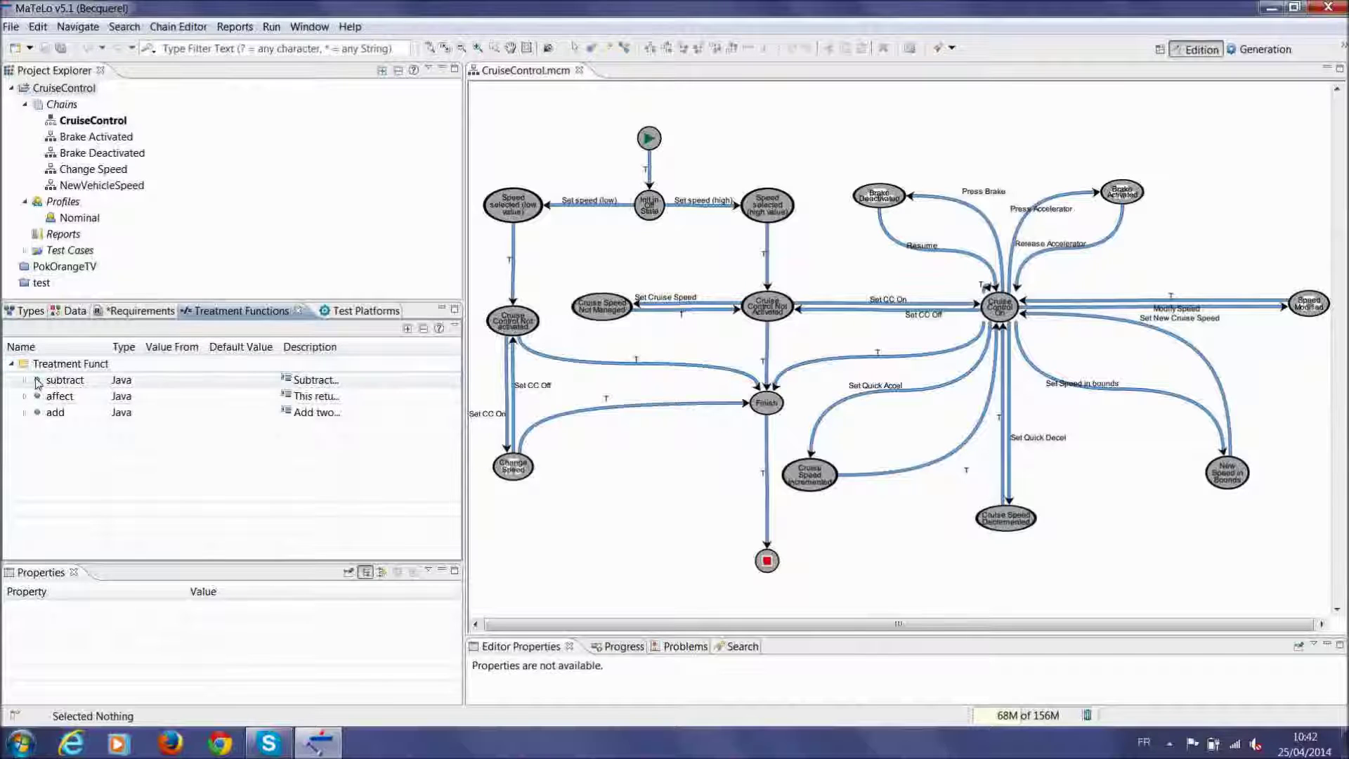
click(25, 380)
click(25, 380)
click(25, 397)
click(25, 396)
click(24, 412)
click(24, 412)
Review the static treatment functions available for creation with their full descriptions and paths, and leave without creating any
right_click(78, 371)
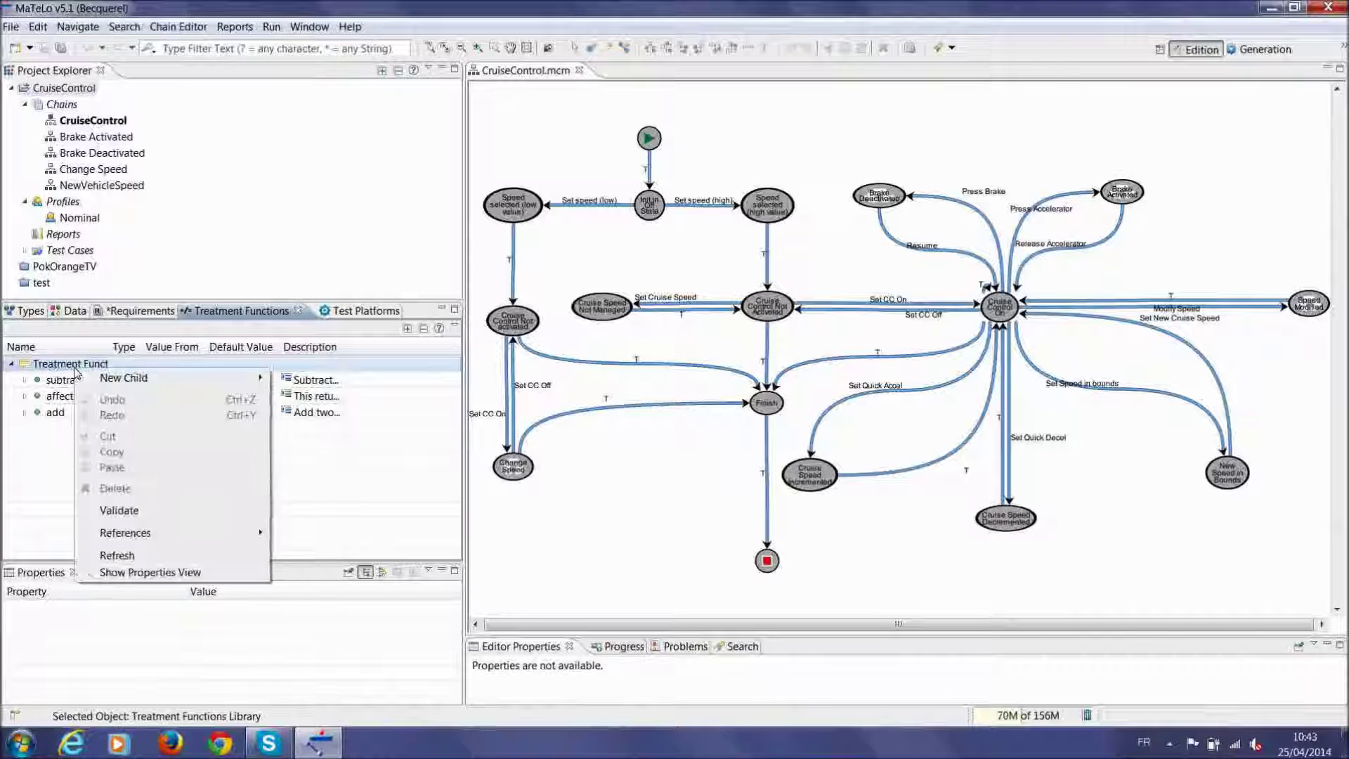
mouse_move(184, 383)
click(325, 393)
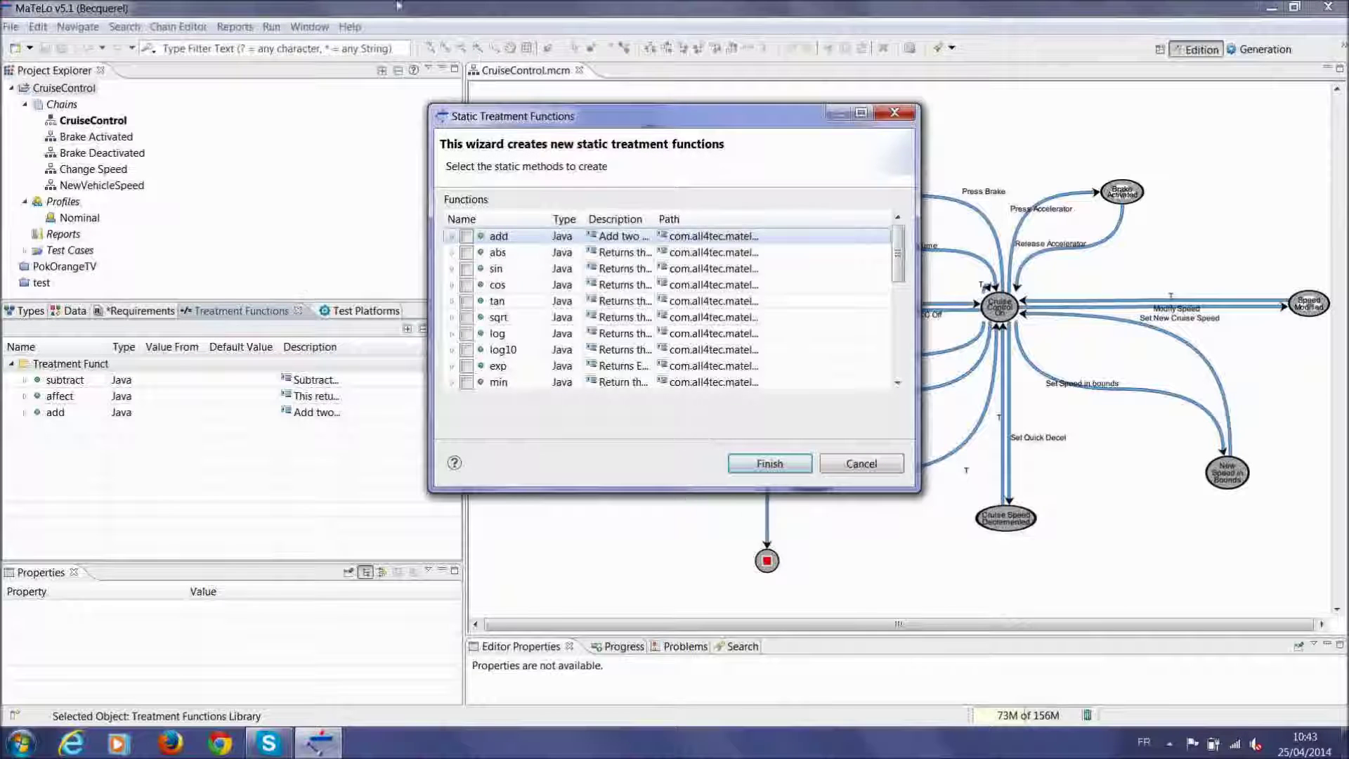
click(860, 113)
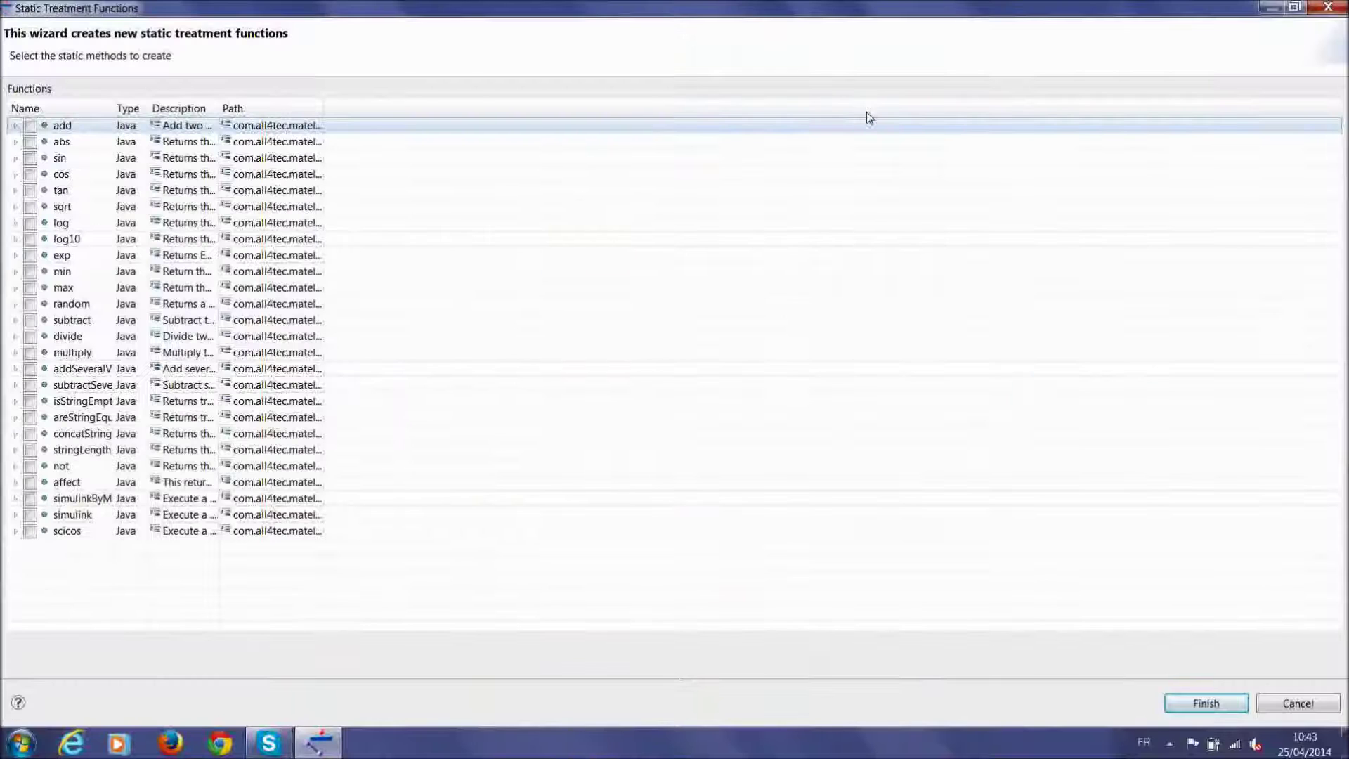
drag(324, 114, 854, 114)
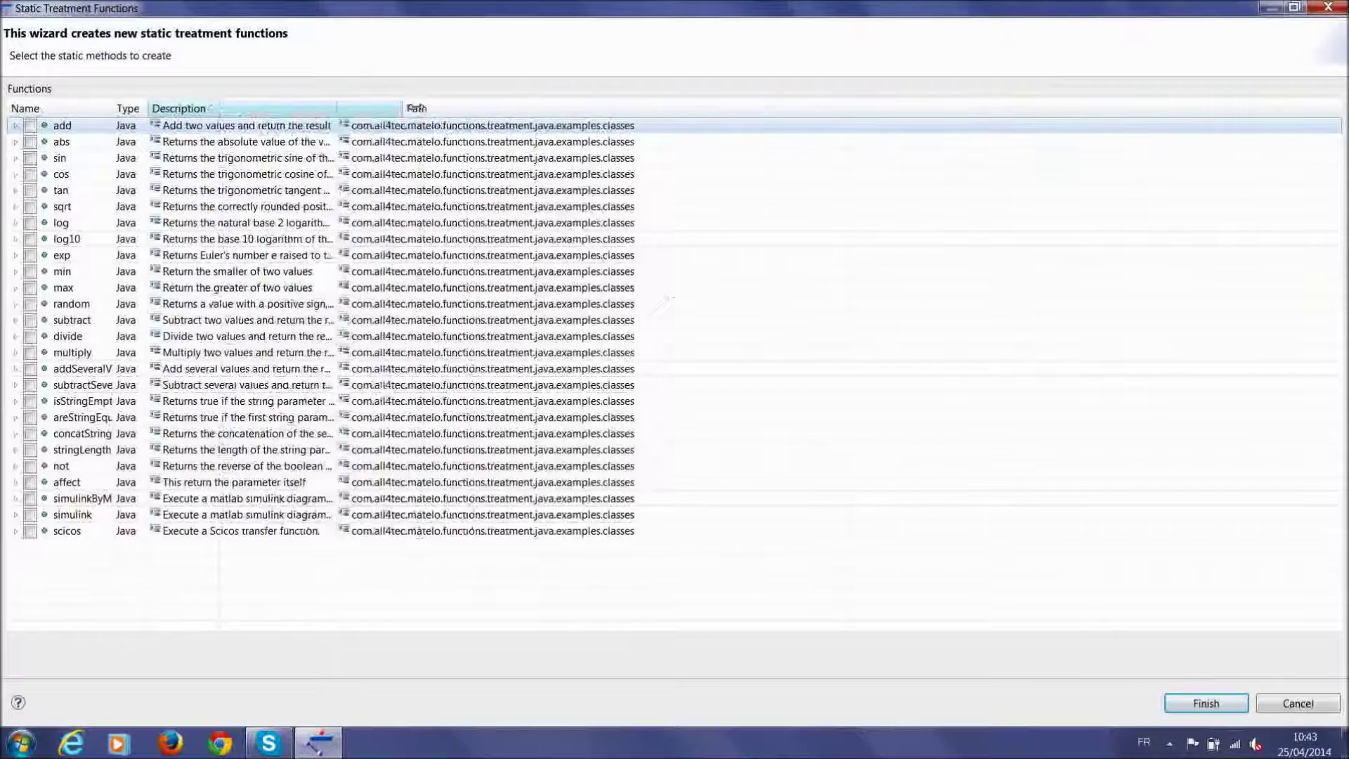
drag(219, 111, 753, 112)
drag(149, 111, 307, 134)
drag(114, 112, 196, 108)
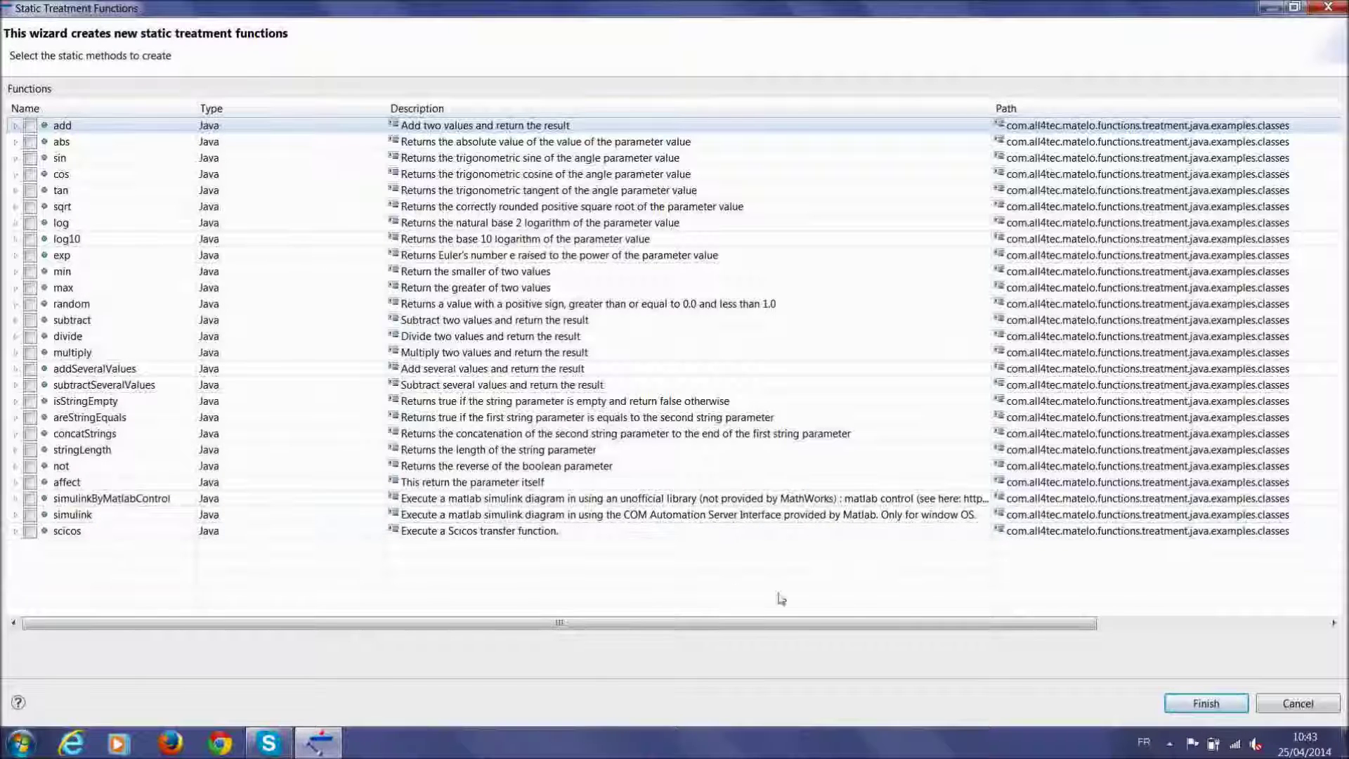
click(1296, 703)
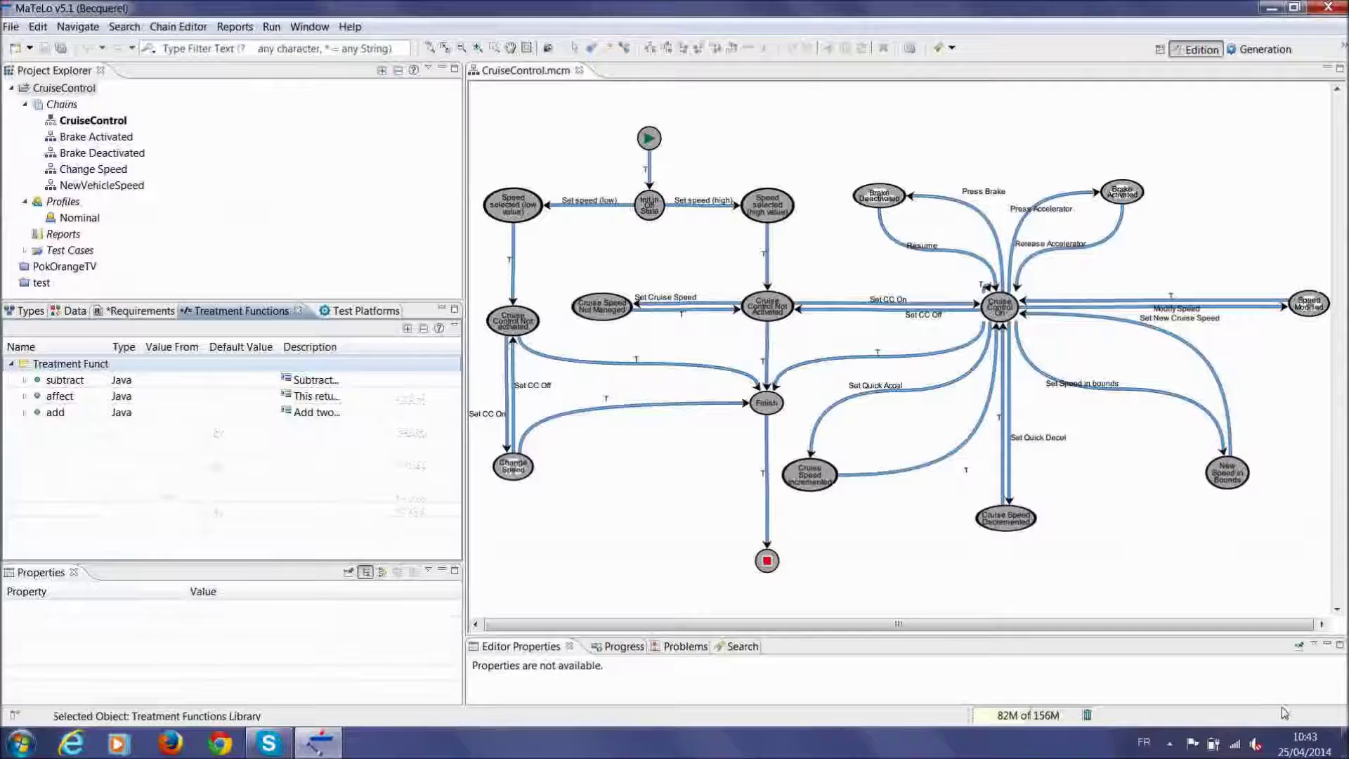
Show the Test Platforms Library and expand the SSS platform down to the operations in its Setting folder
click(376, 314)
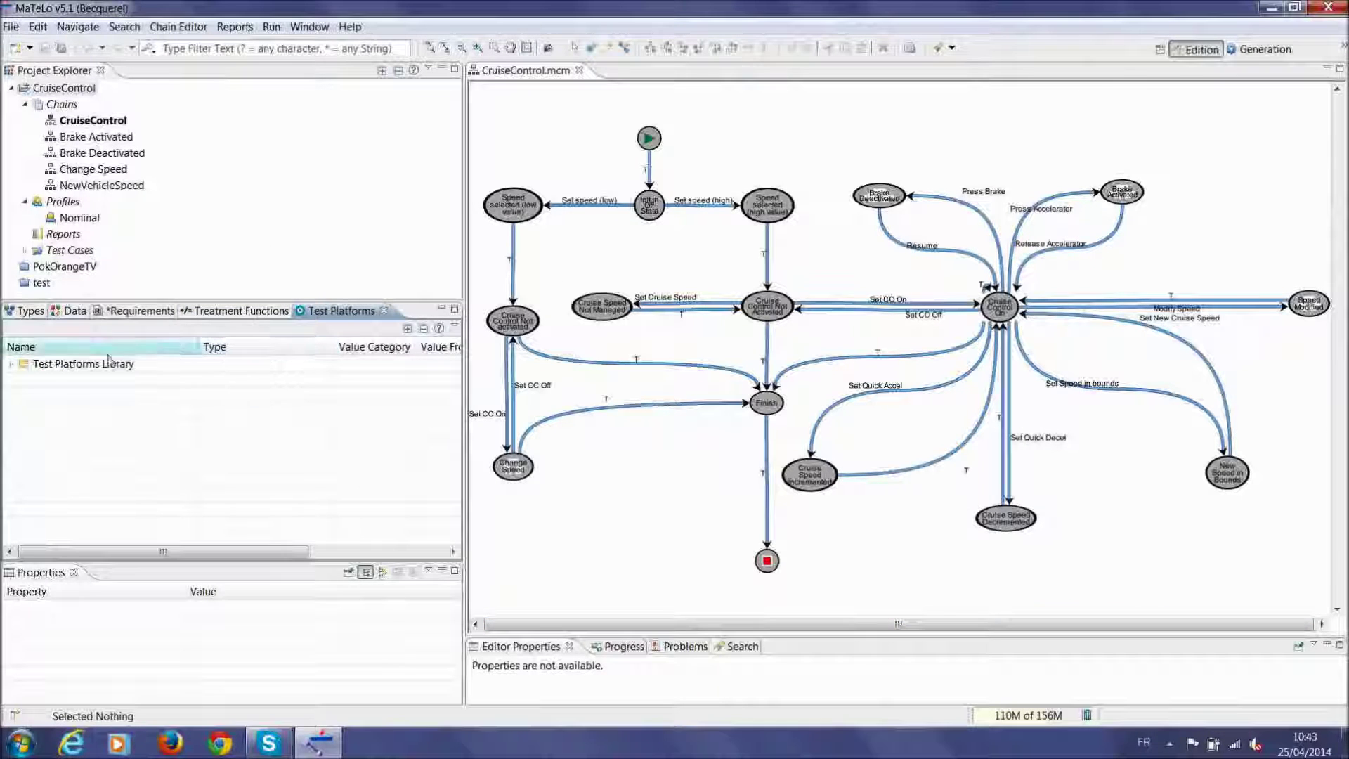
click(11, 365)
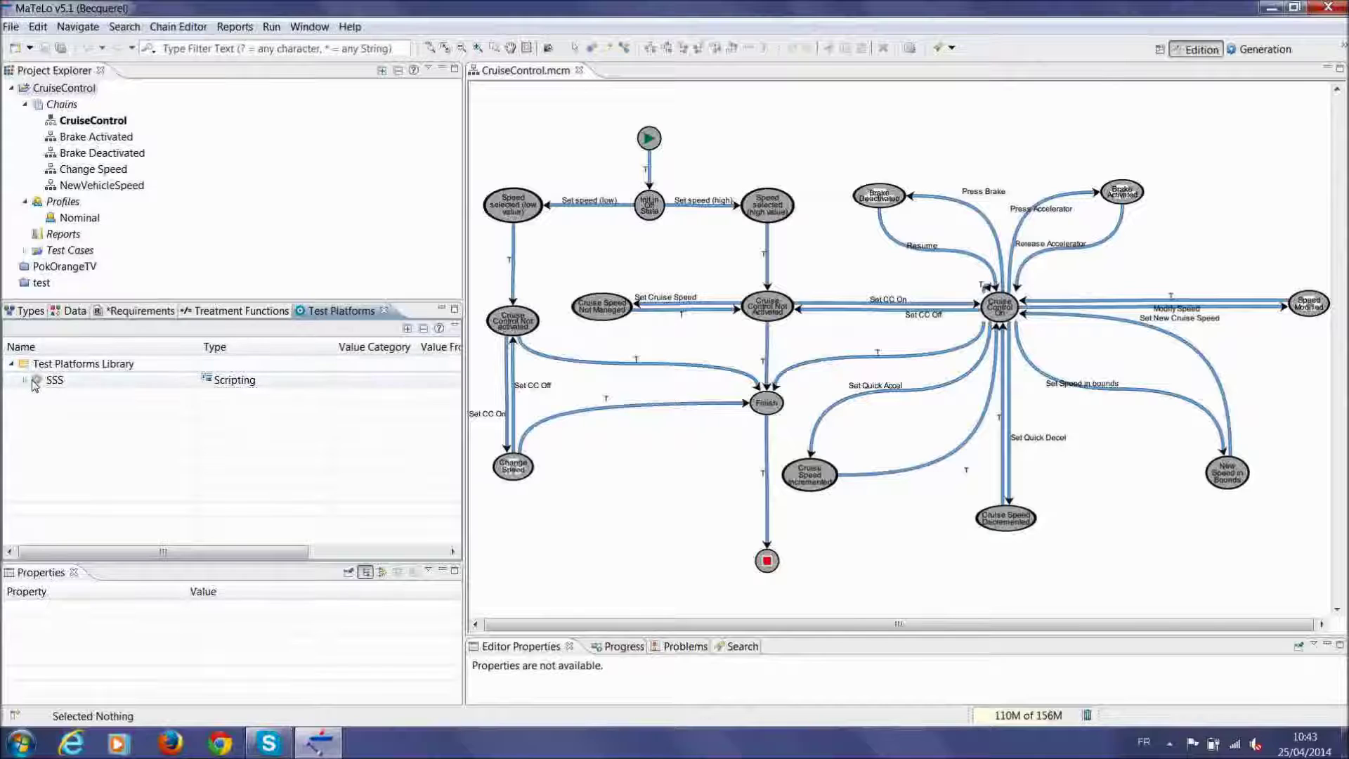
click(25, 380)
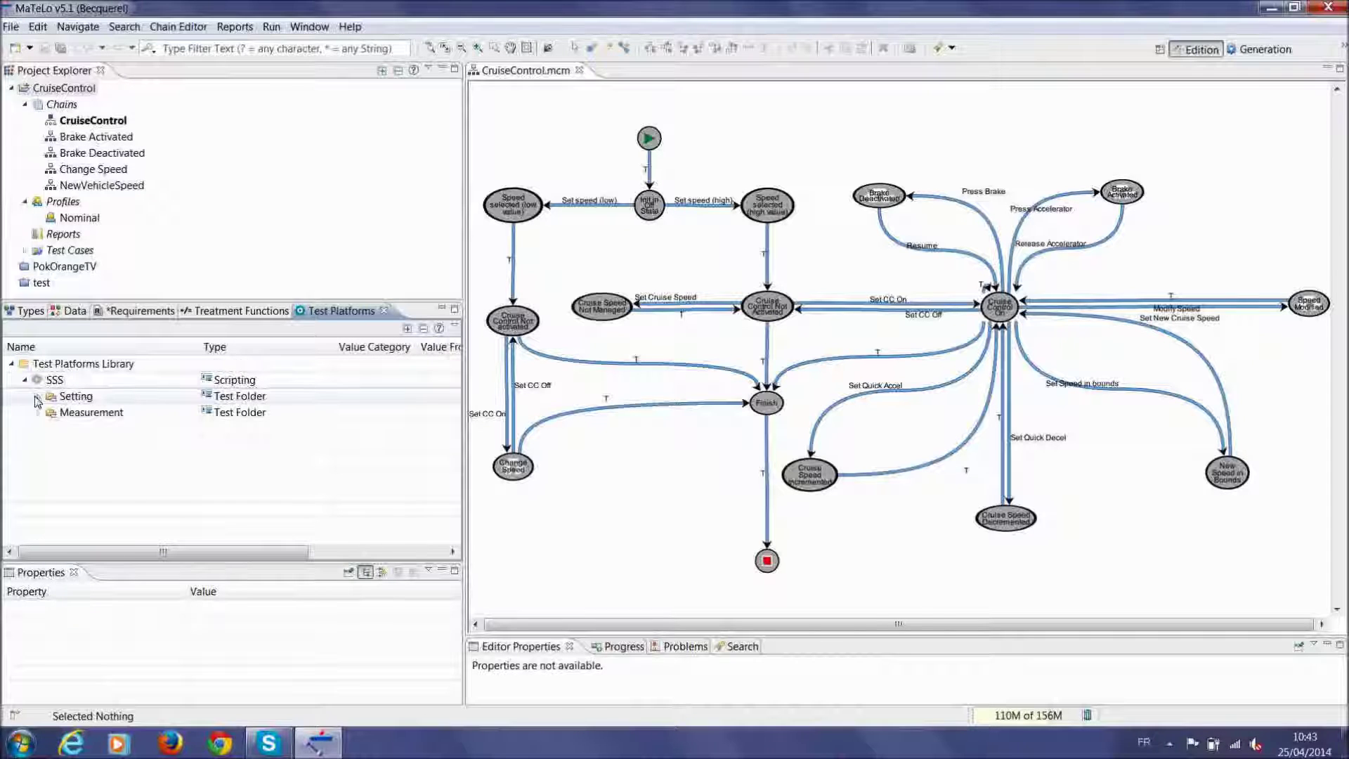
click(37, 398)
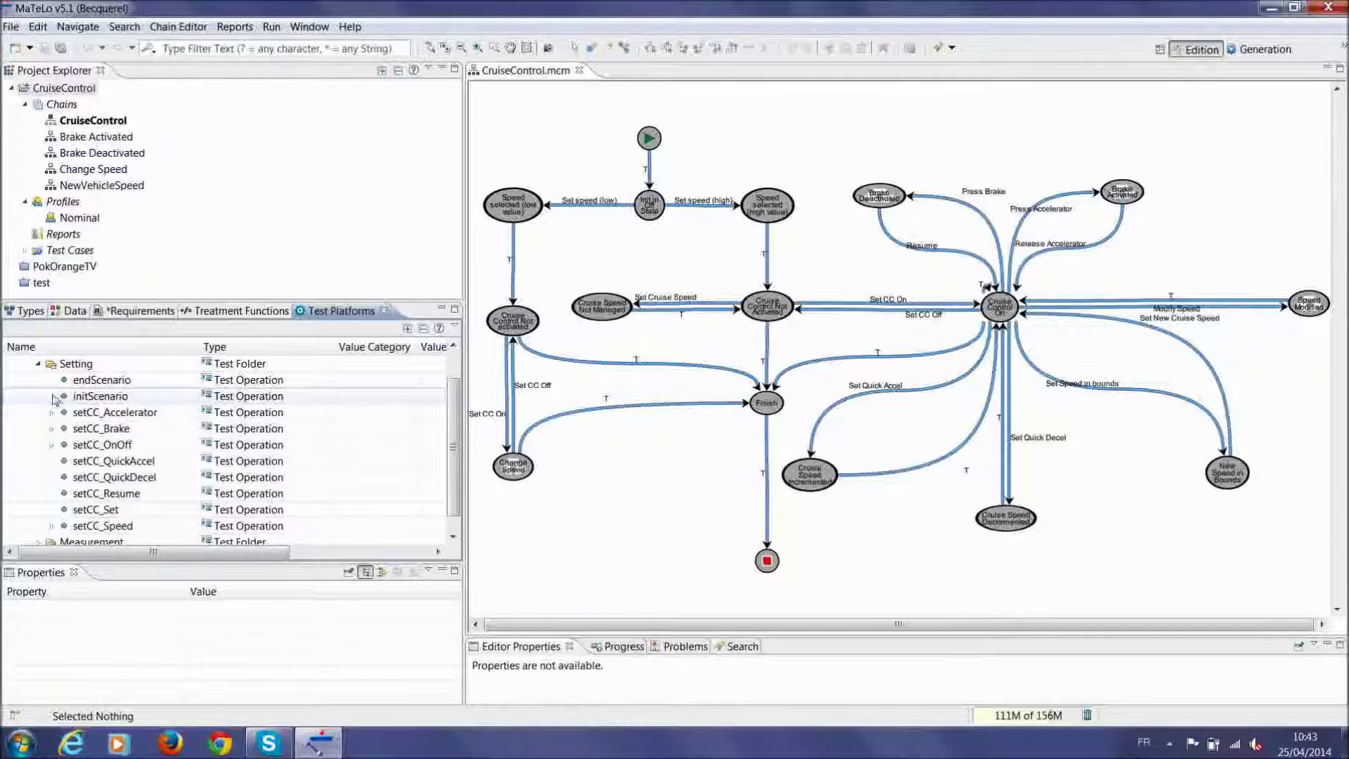
Expand the setCC_OnOff test operation, open its script and examine where the $value parameter is used
click(51, 445)
click(90, 445)
right_click(90, 447)
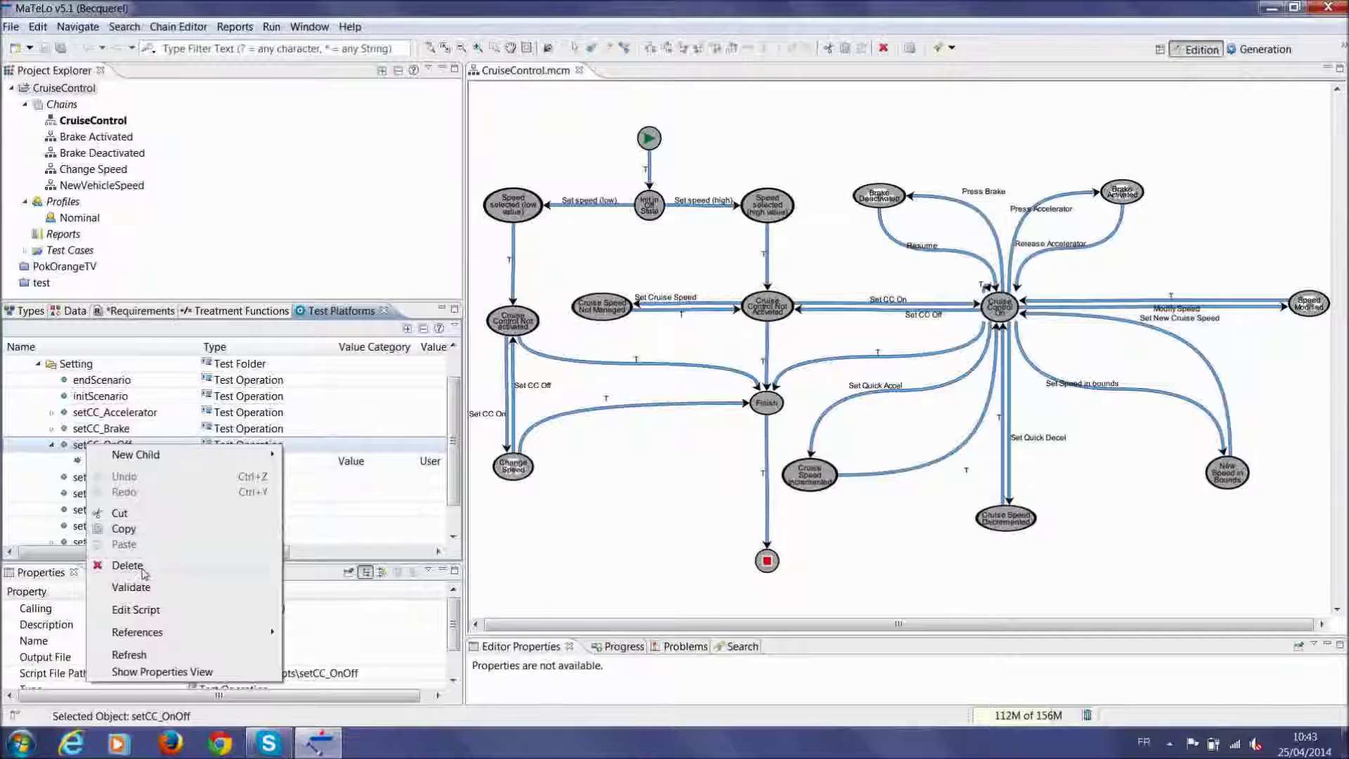
click(145, 607)
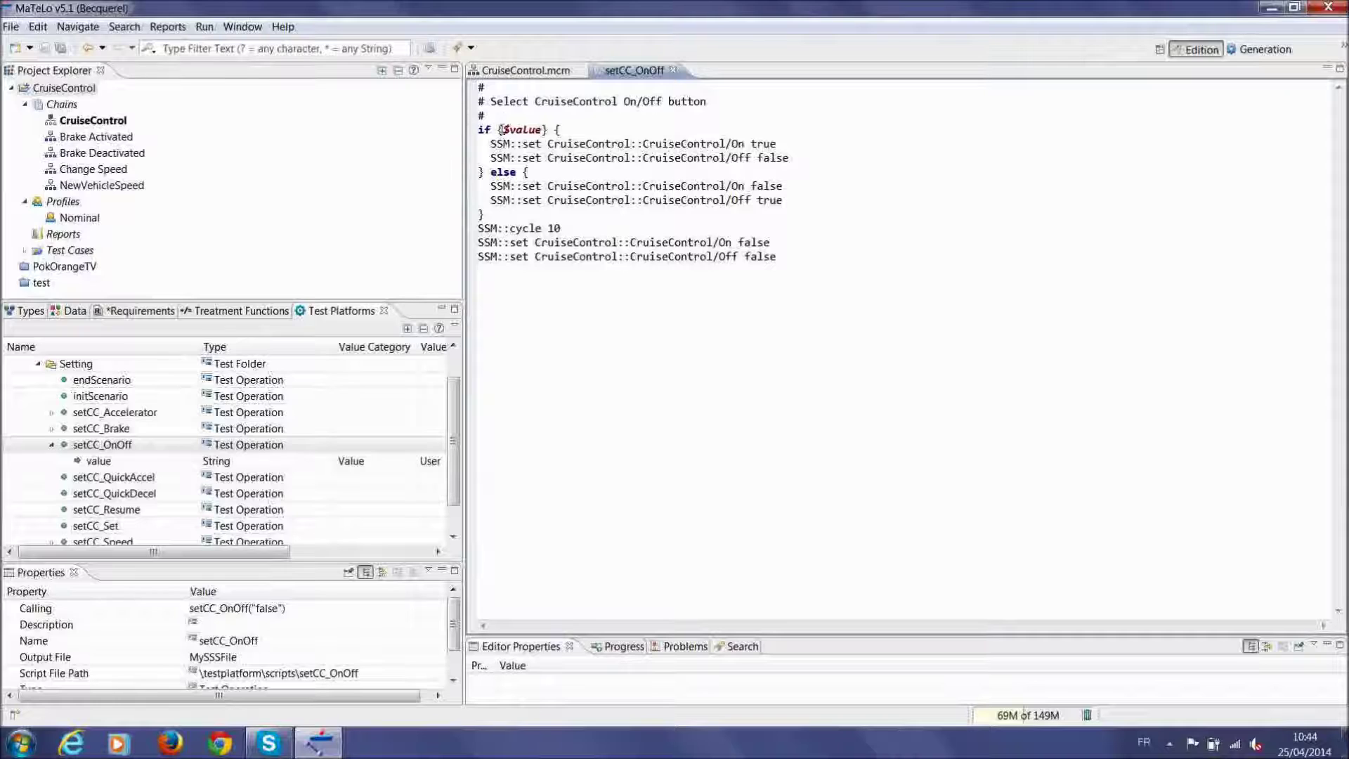
drag(503, 131, 543, 130)
click(569, 330)
Inspect the value parameter of the setCC_Speed test operation, and open its script to examine how $value is used
click(53, 445)
click(52, 526)
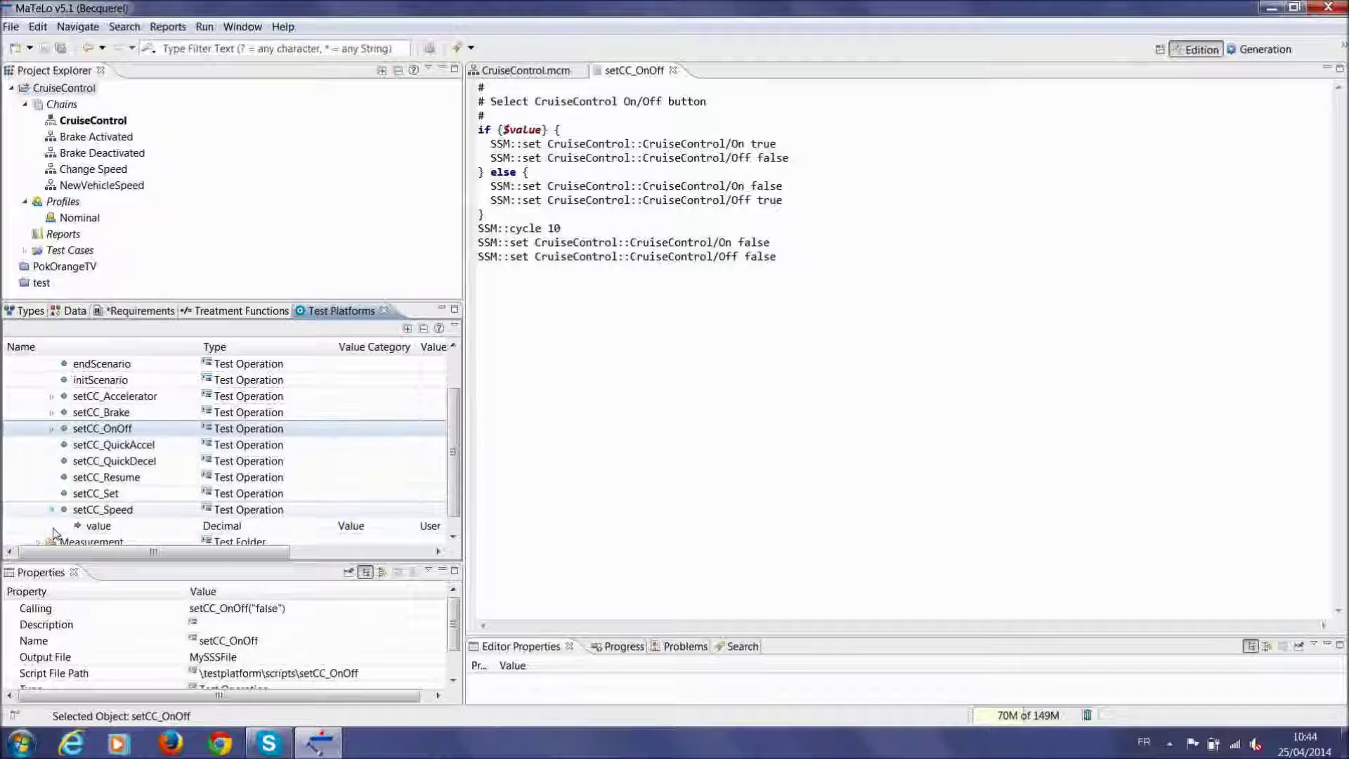
click(87, 527)
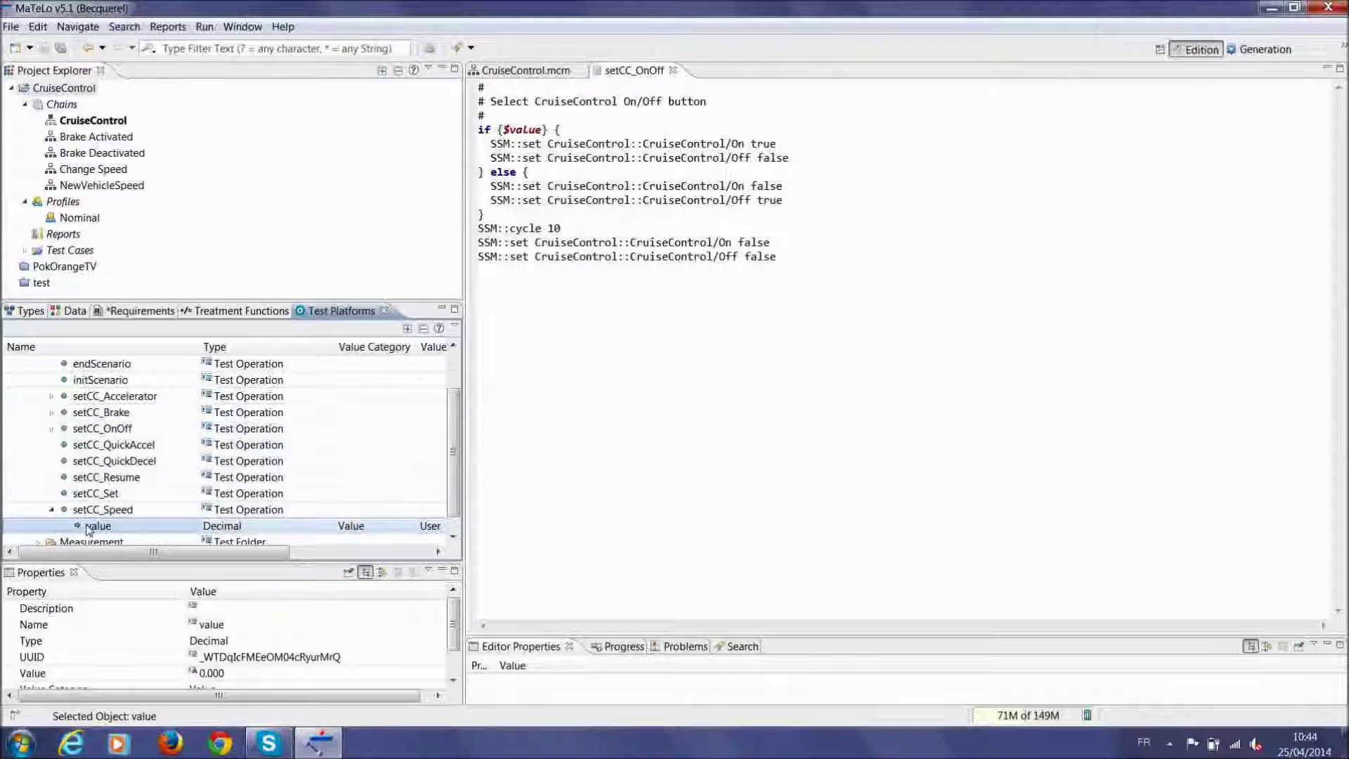
click(95, 511)
right_click(95, 512)
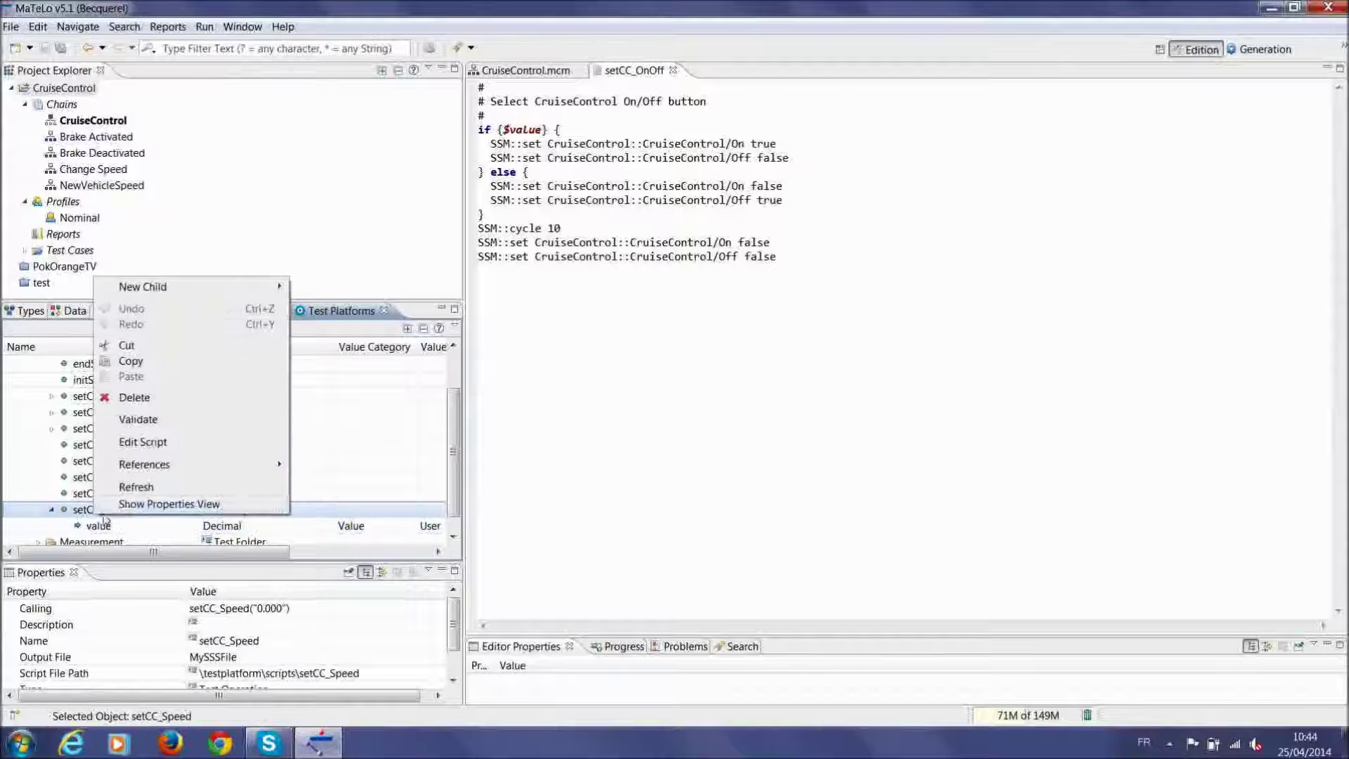
click(144, 443)
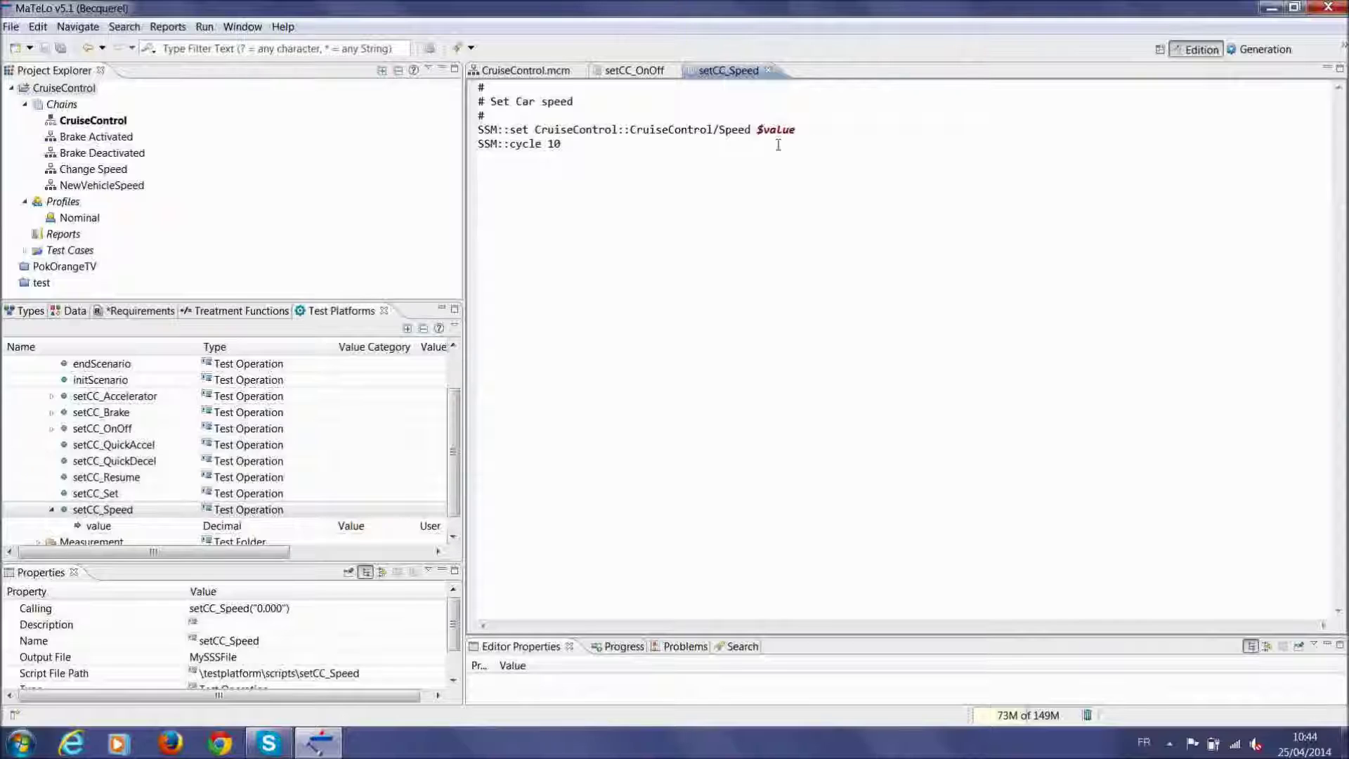
drag(759, 130, 781, 129)
click(839, 153)
Collapse setCC_Speed and the Setting folder, and expand the Measurement folder of the SSS platform
drag(457, 442, 458, 456)
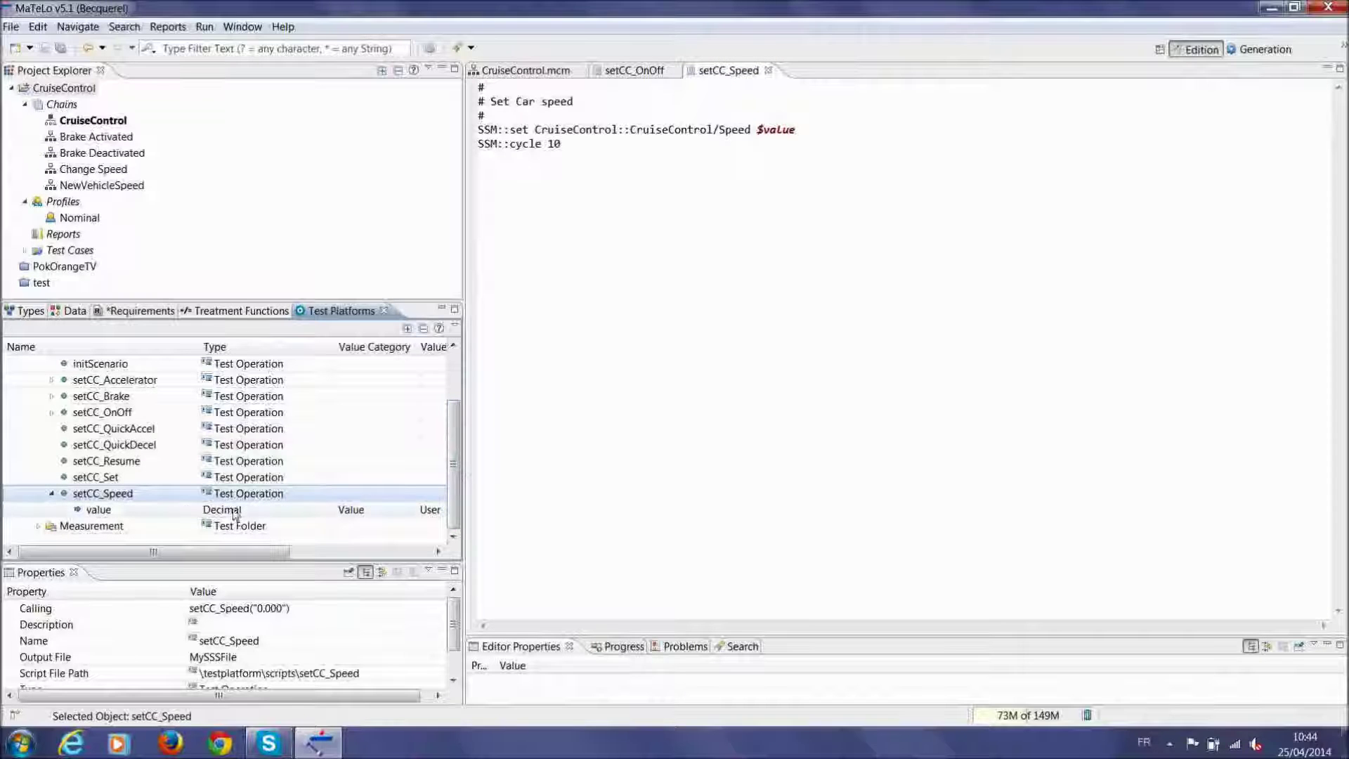
click(51, 493)
scroll(50, 429, up, 1)
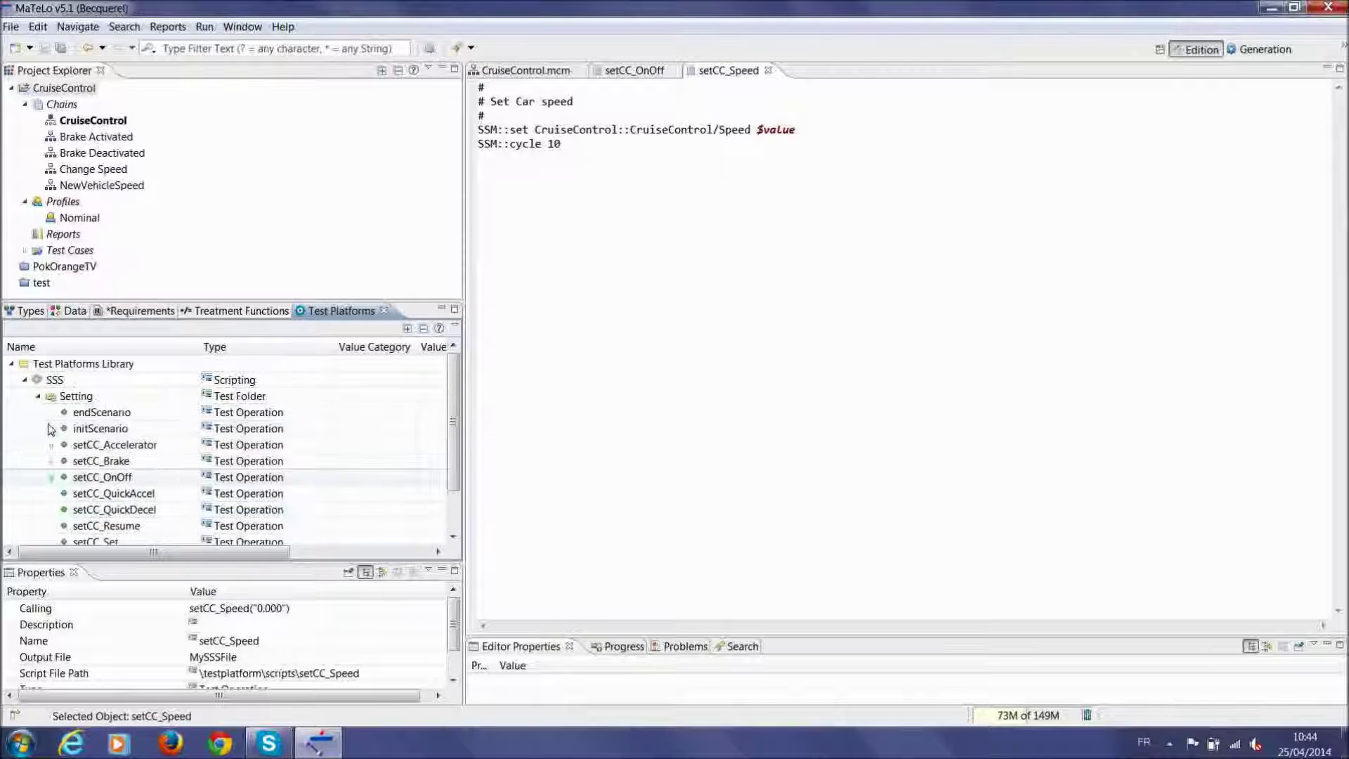
click(38, 396)
click(38, 413)
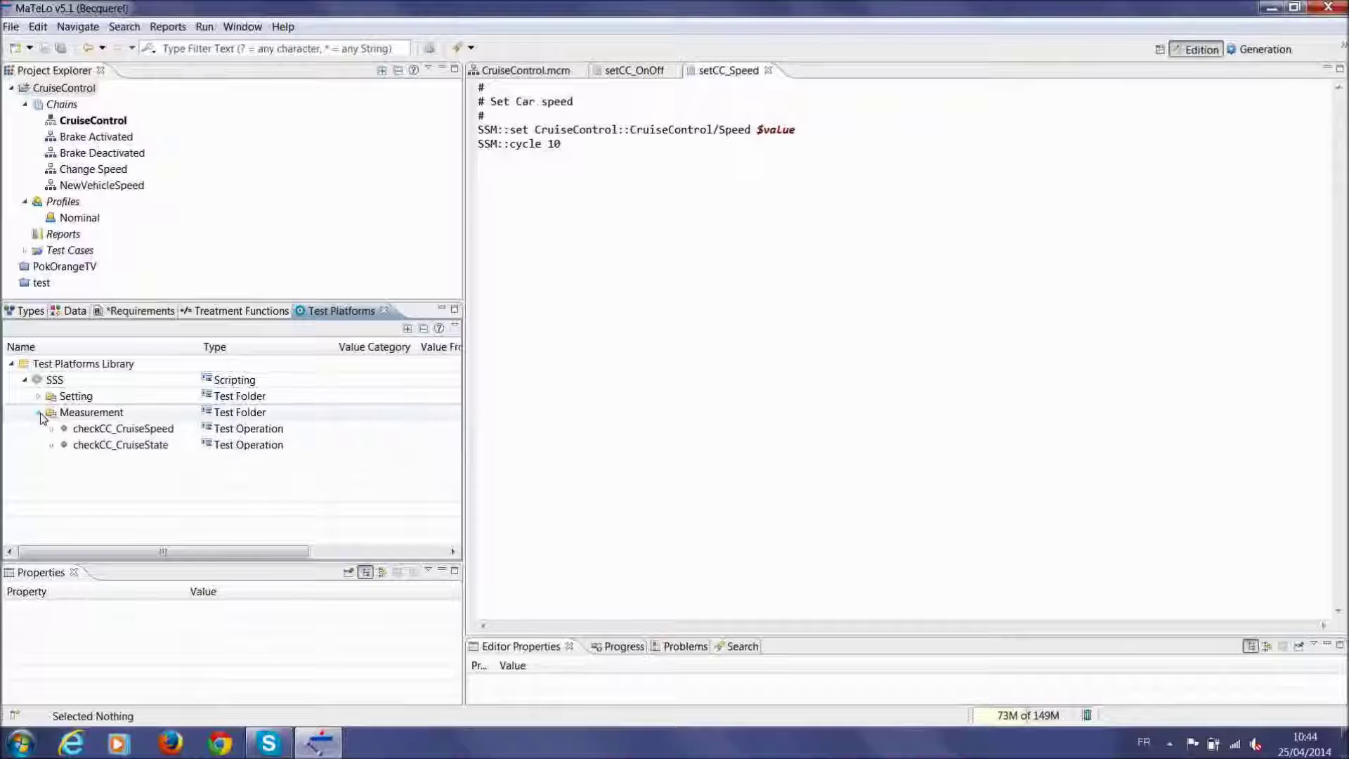
Expand the parameters of the checkCC_CruiseSpeed test operation and open its script
click(52, 429)
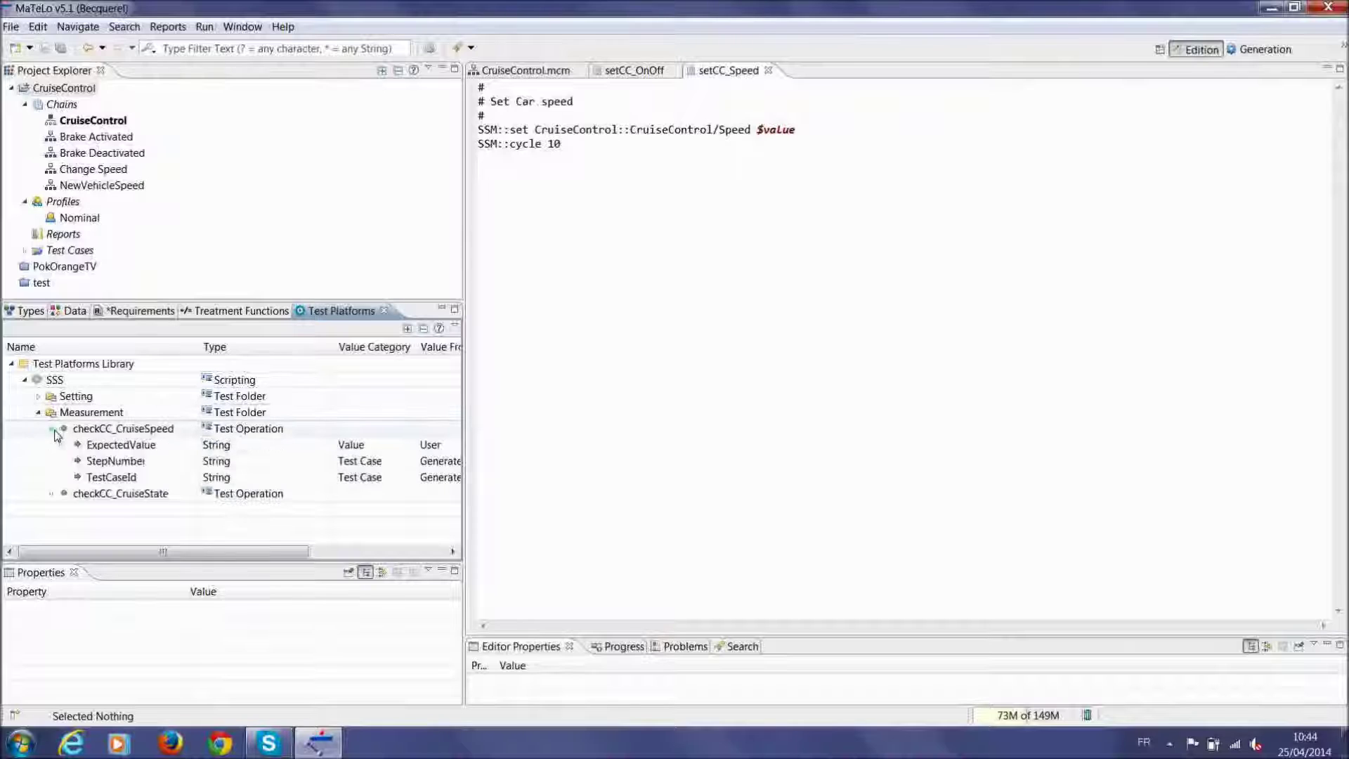
click(101, 430)
right_click(102, 430)
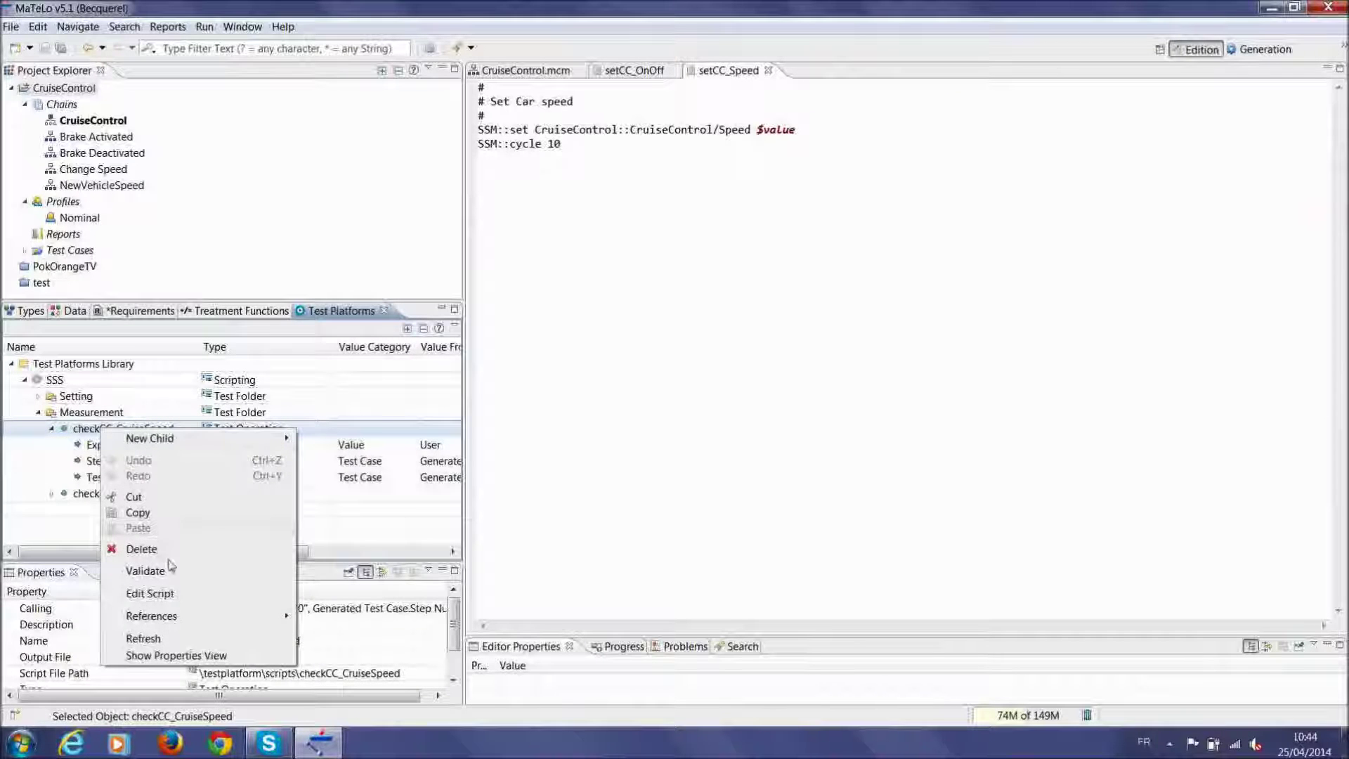
click(150, 593)
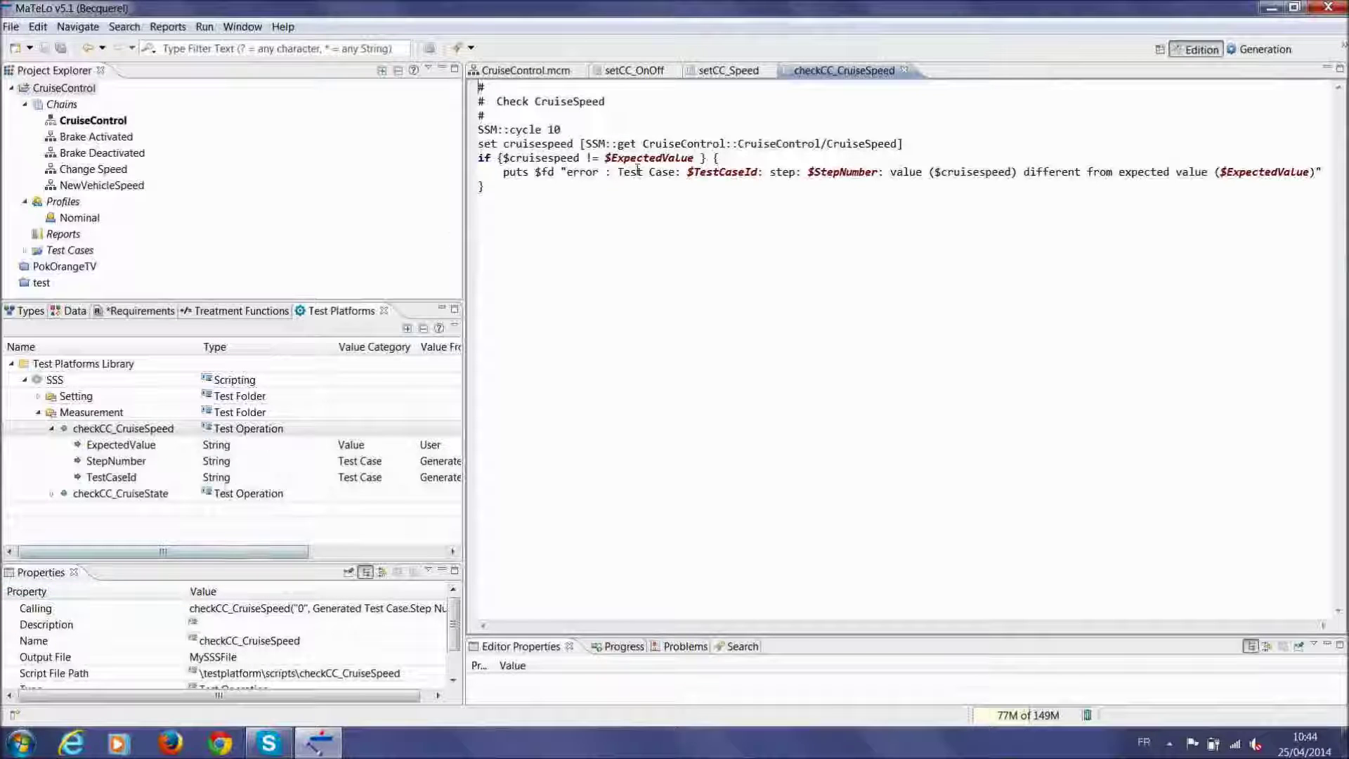
Examine the uses of $ExpectedValue, $TestCaseId and $StepNumber in the checkCC_CruiseSpeed script
drag(608, 159, 693, 159)
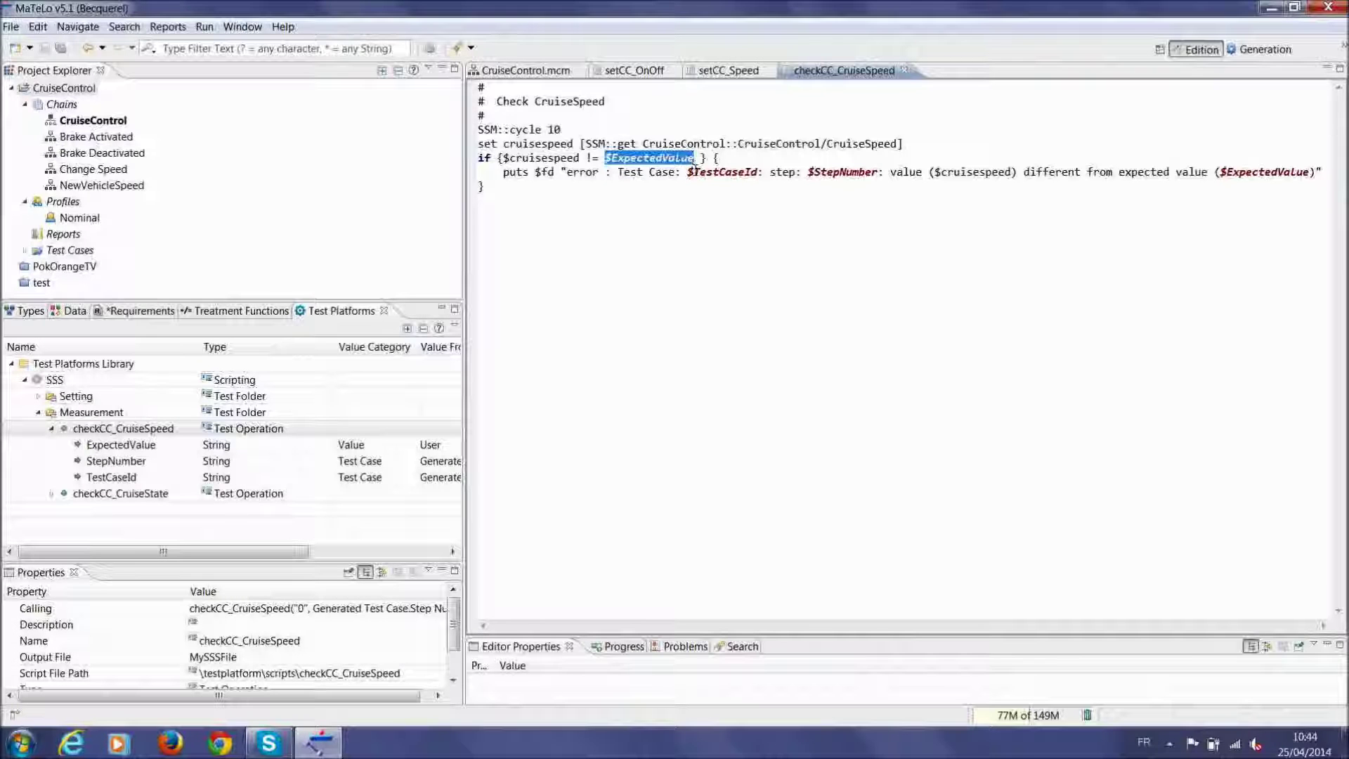
click(699, 196)
drag(688, 172, 759, 173)
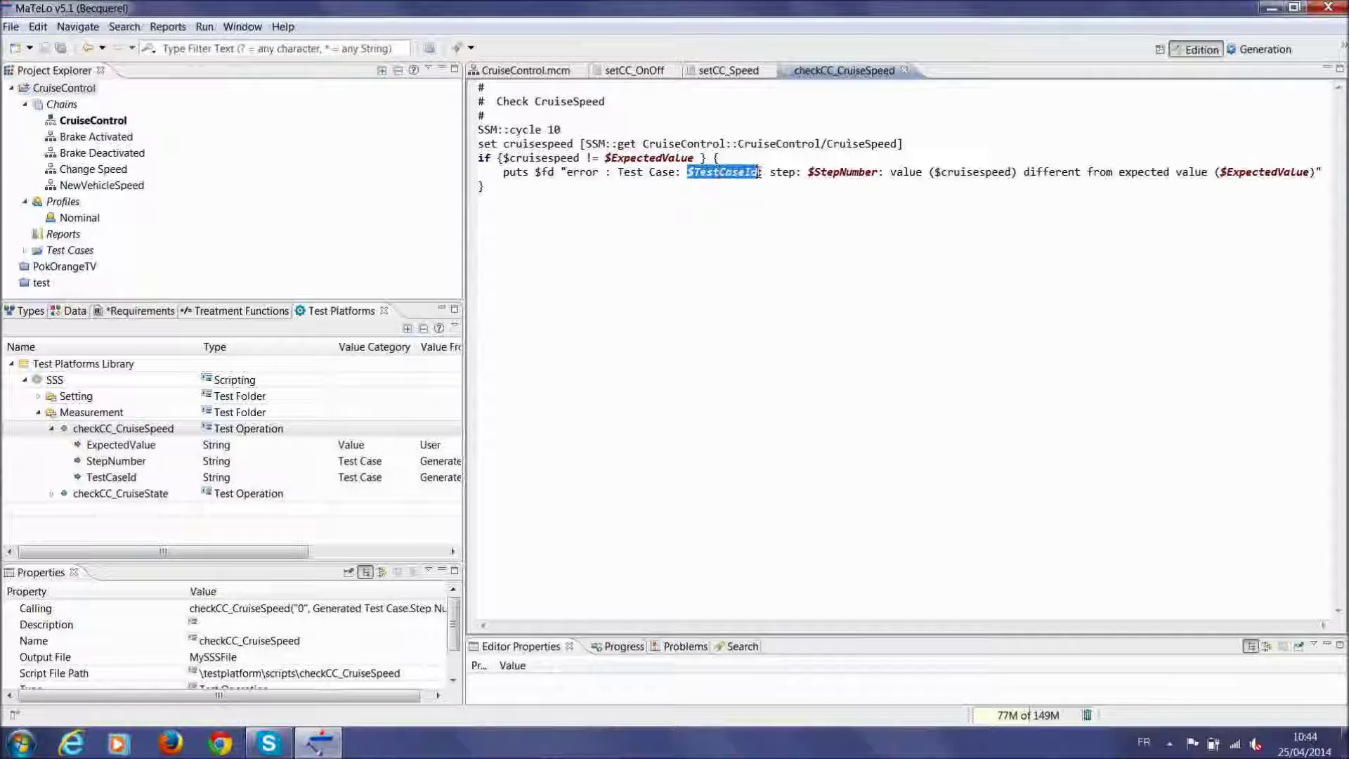
click(771, 225)
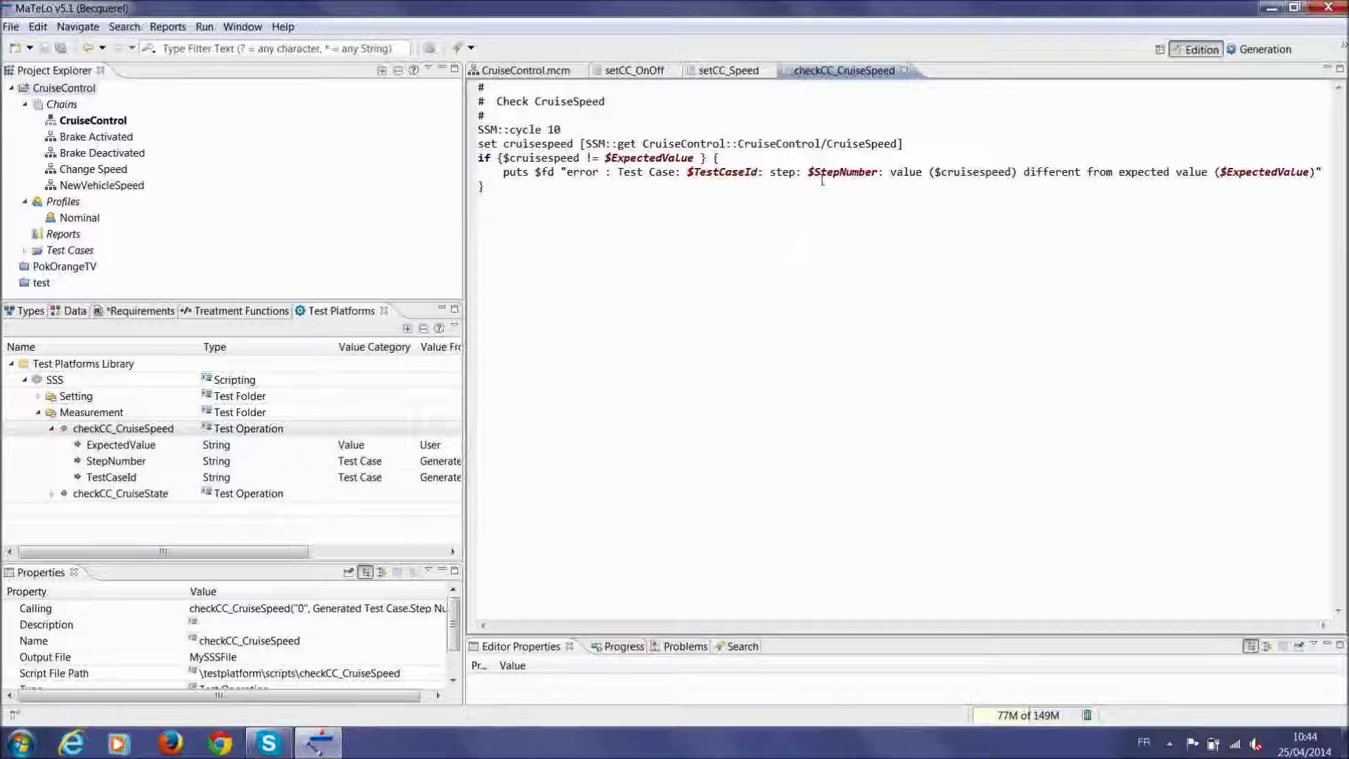
drag(807, 173, 879, 173)
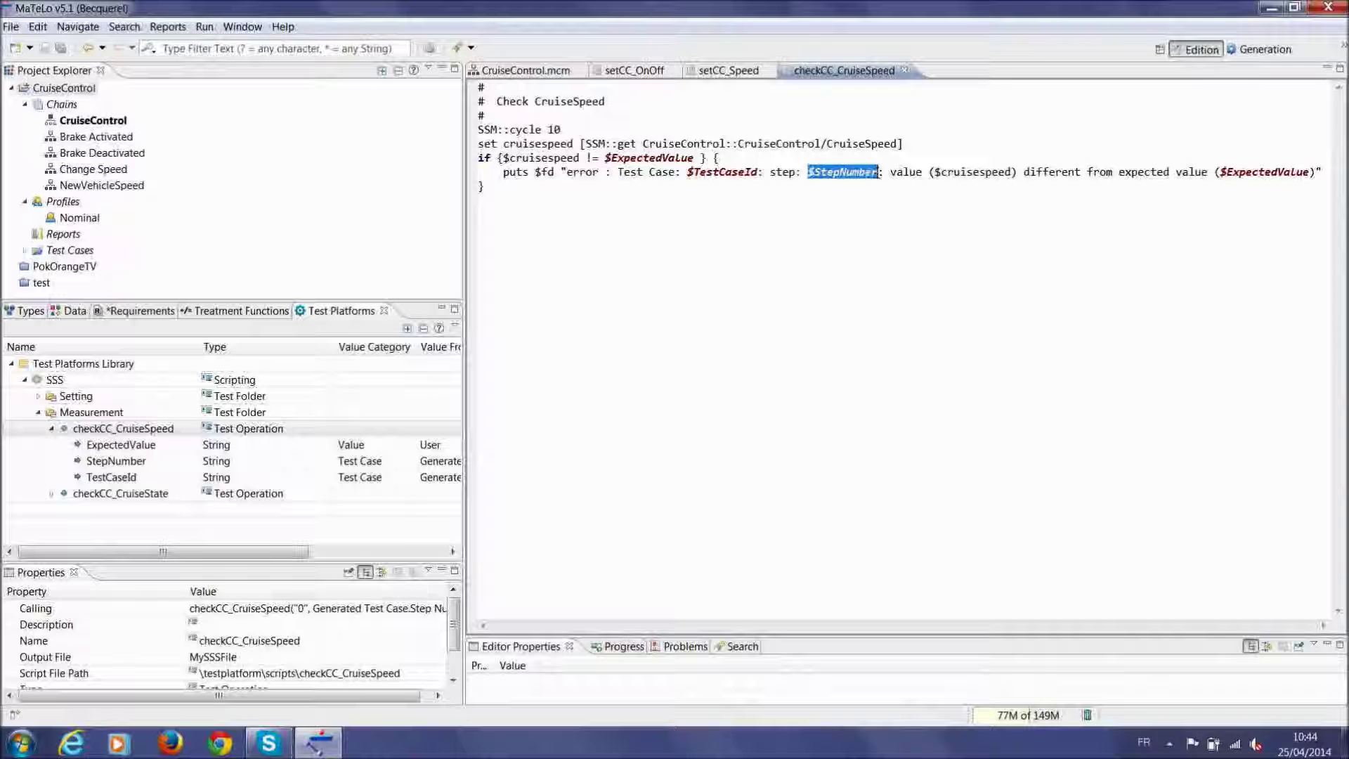
click(878, 211)
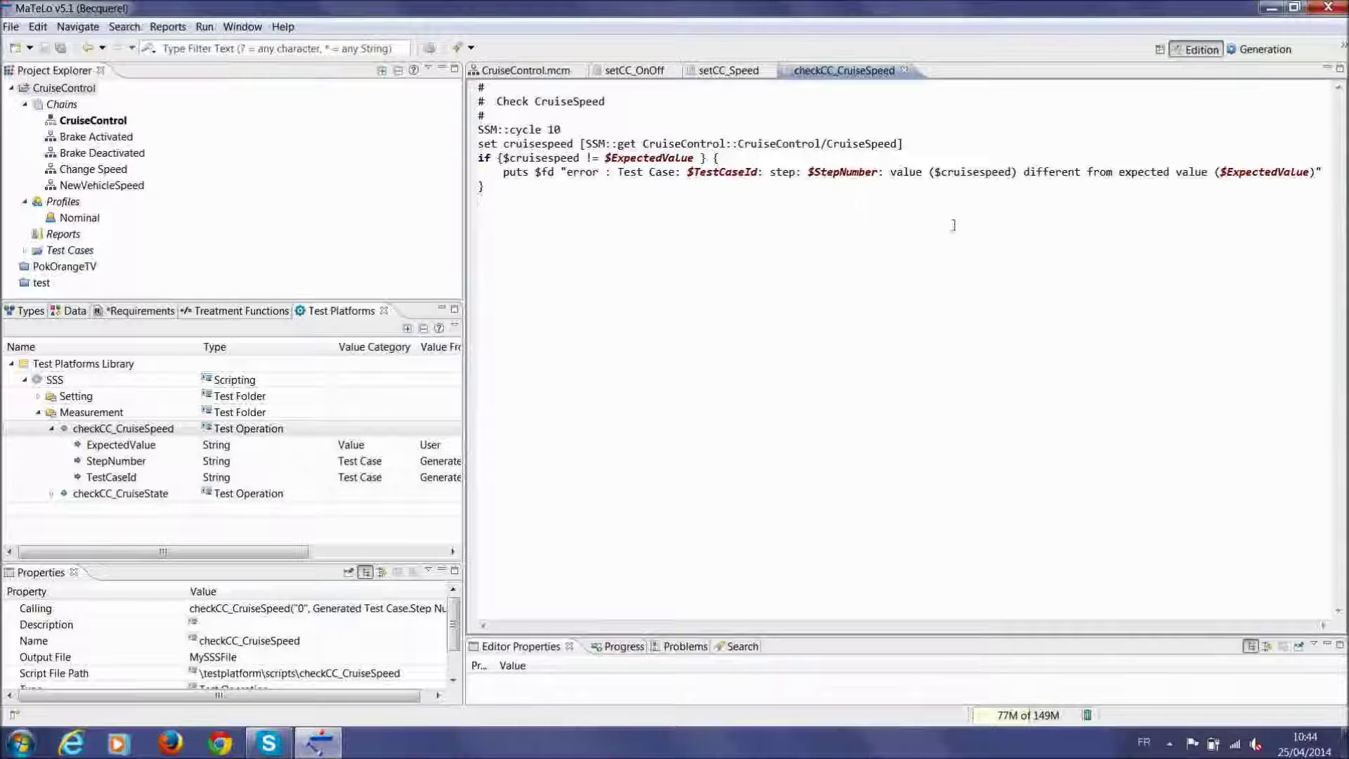
drag(1221, 170, 1290, 175)
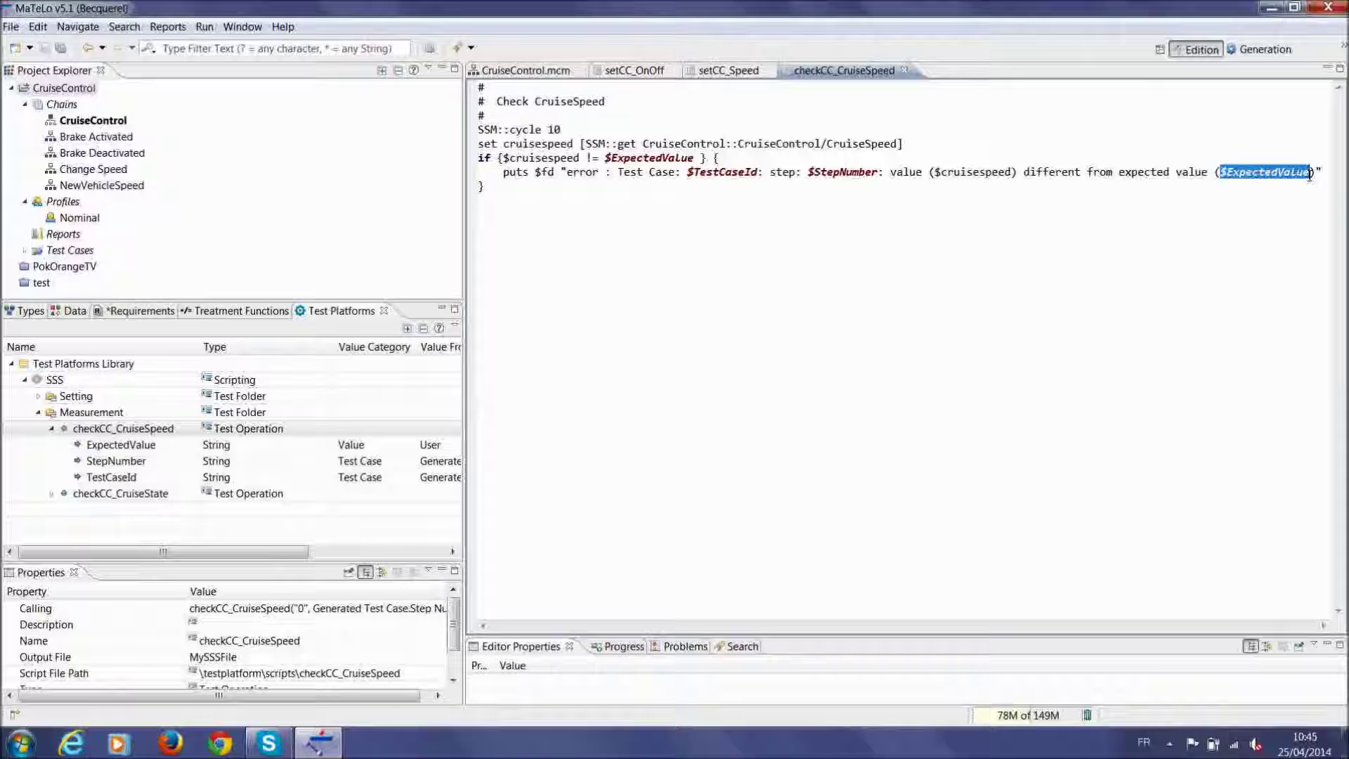
click(1309, 199)
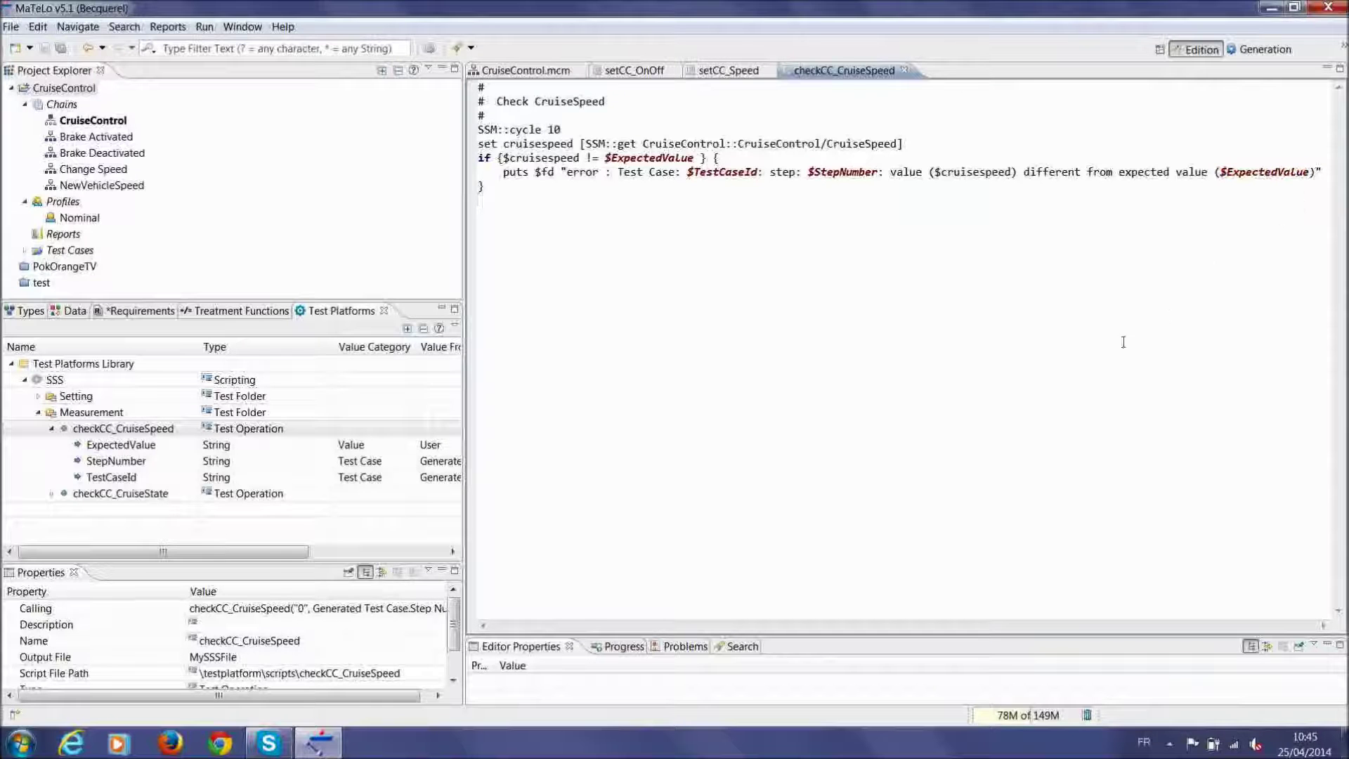
Open the script of the checkCC_CruiseState test operation
click(120, 492)
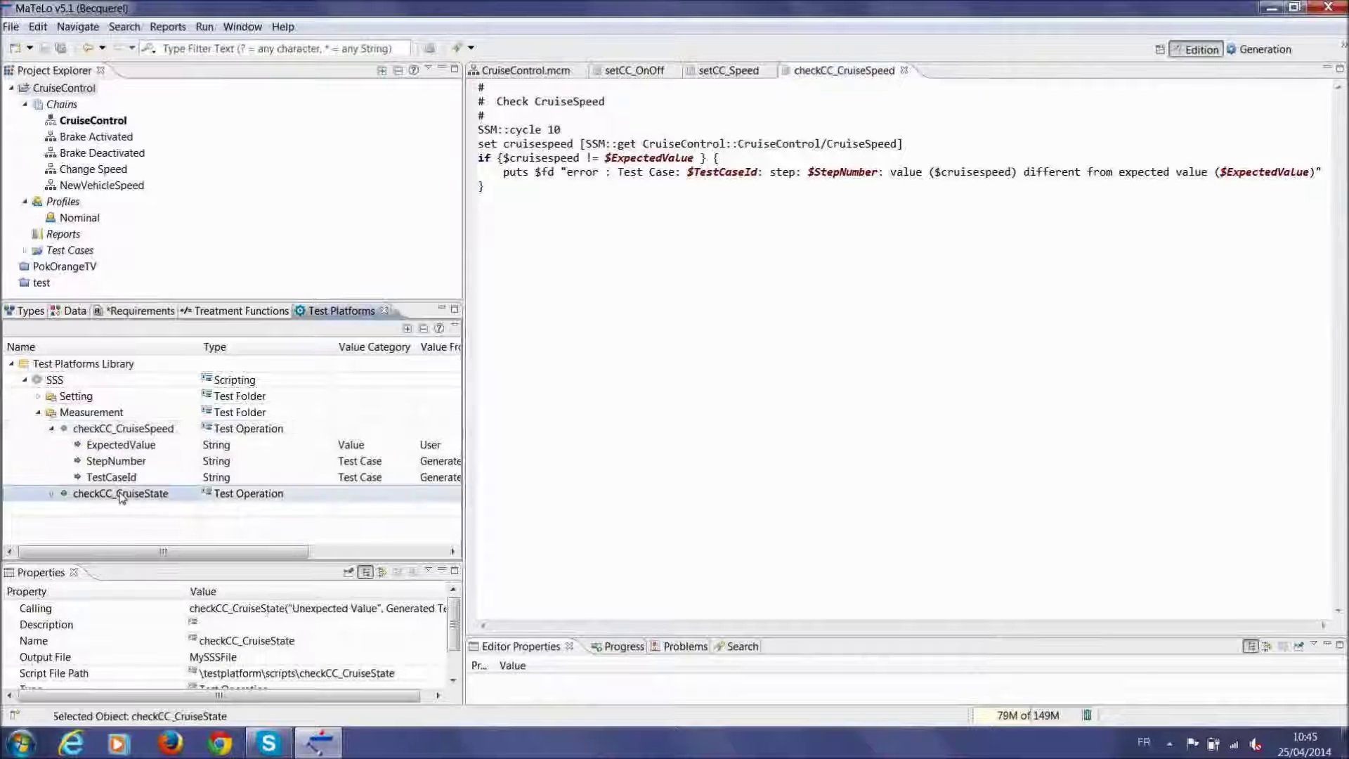
right_click(85, 491)
click(134, 653)
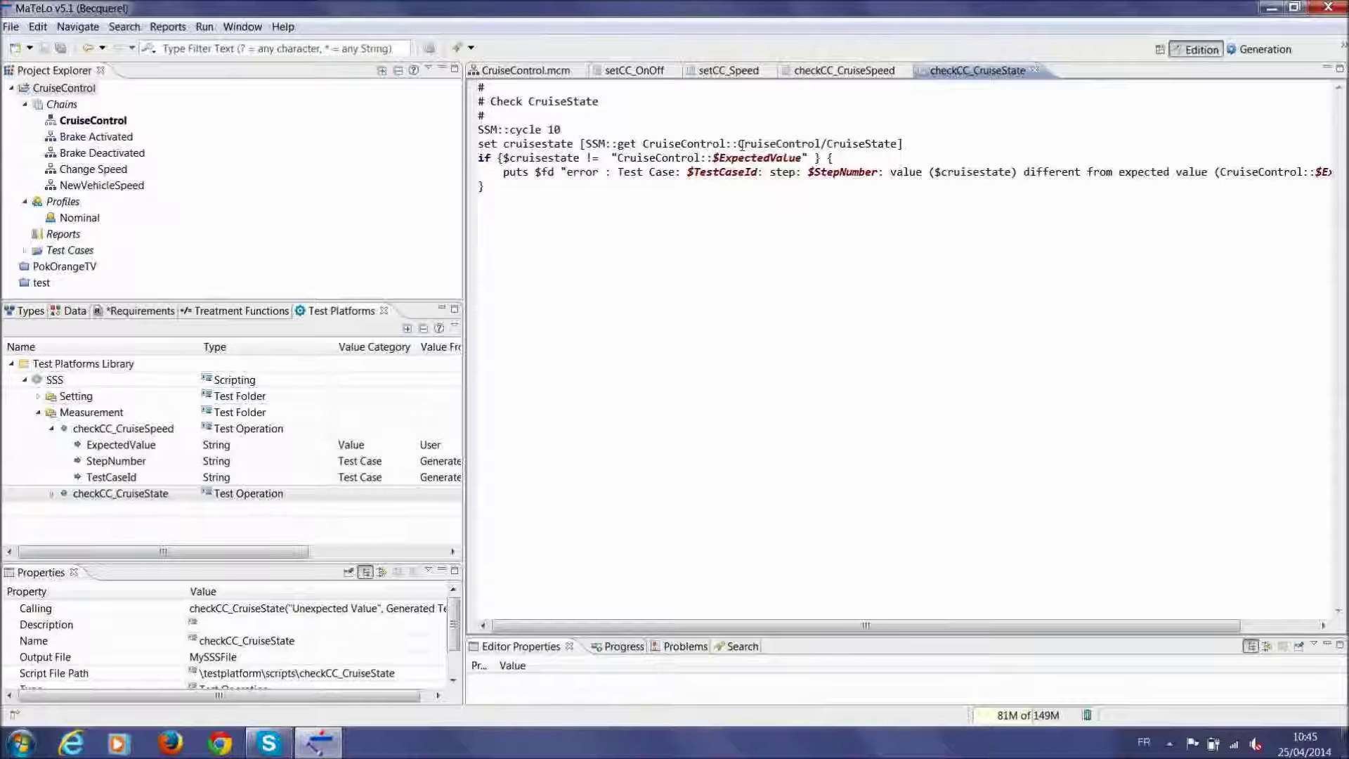
Collapse checkCC_CruiseSpeed and the Measurement folder, and return to the treatment functions and the CruiseControl.mcm chain diagram
click(51, 428)
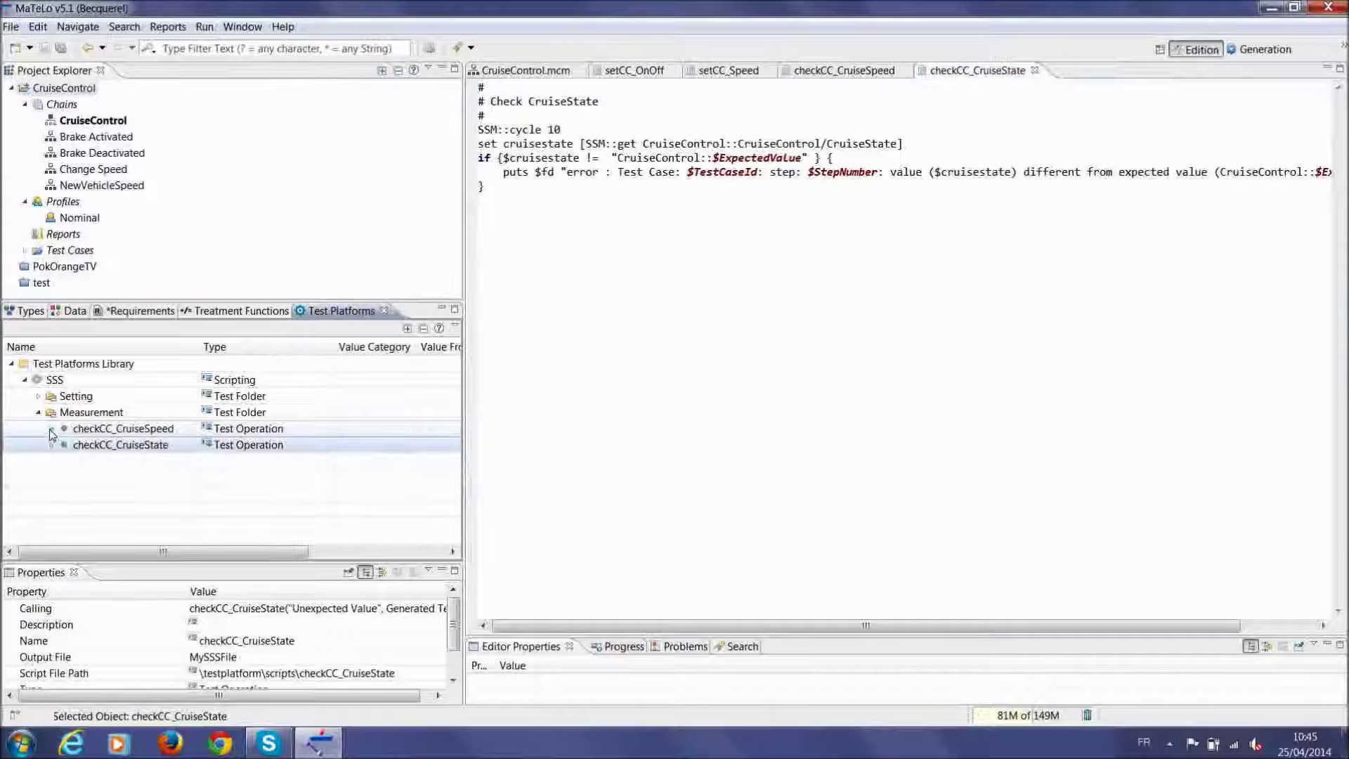
click(39, 413)
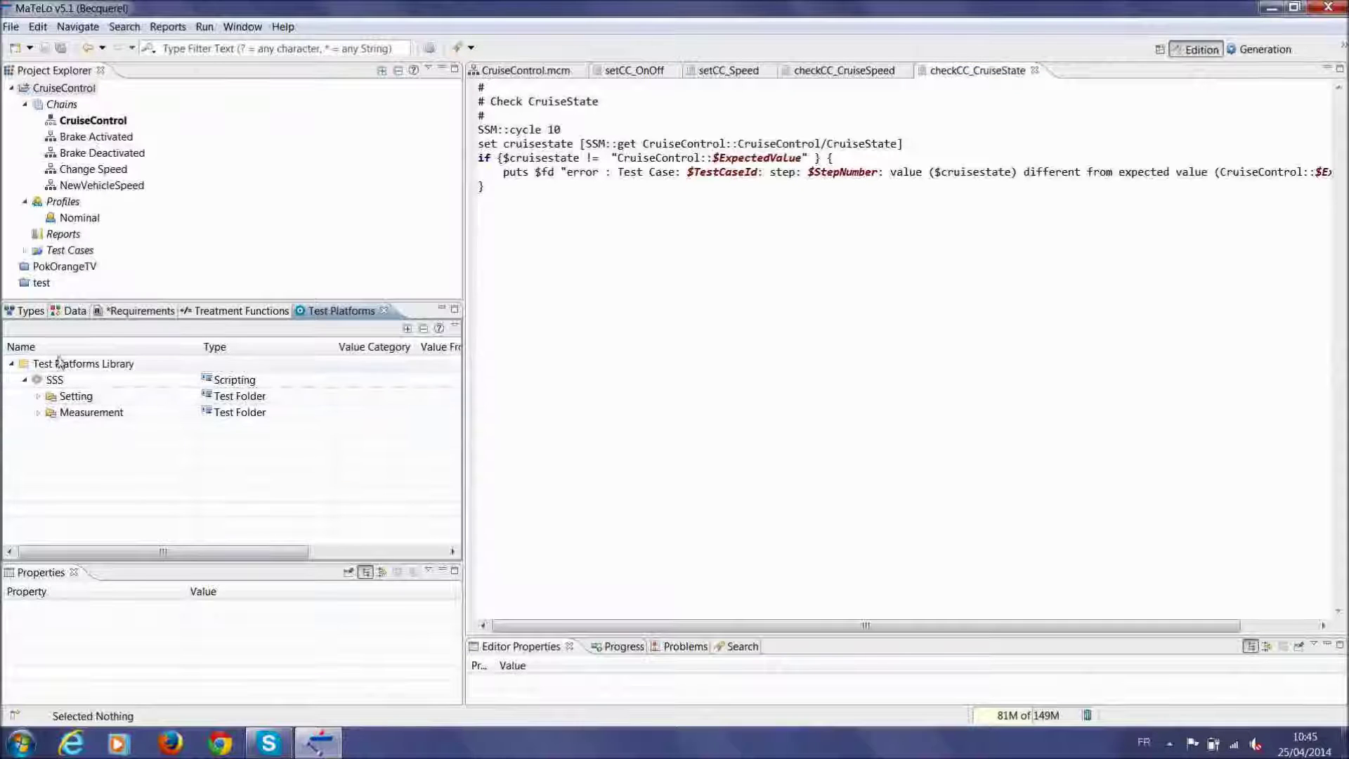
click(265, 310)
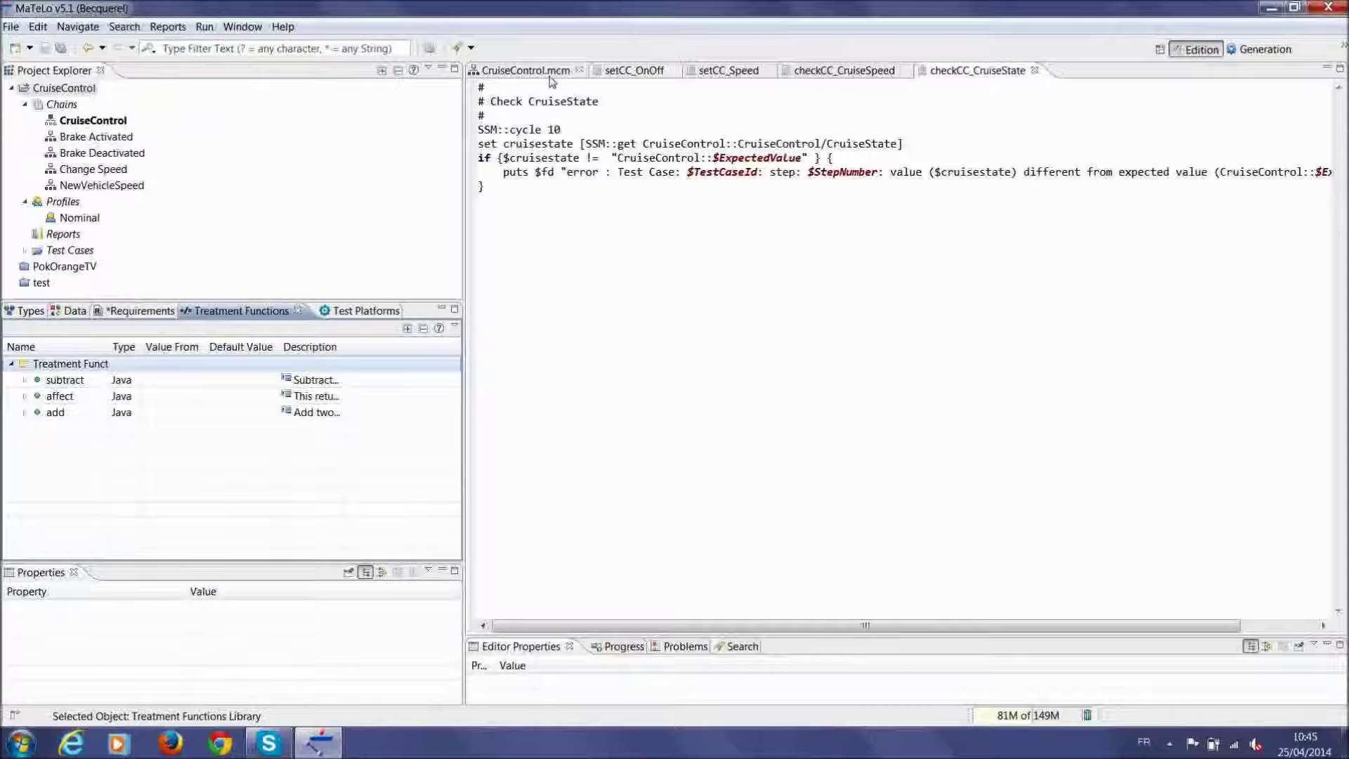
click(526, 71)
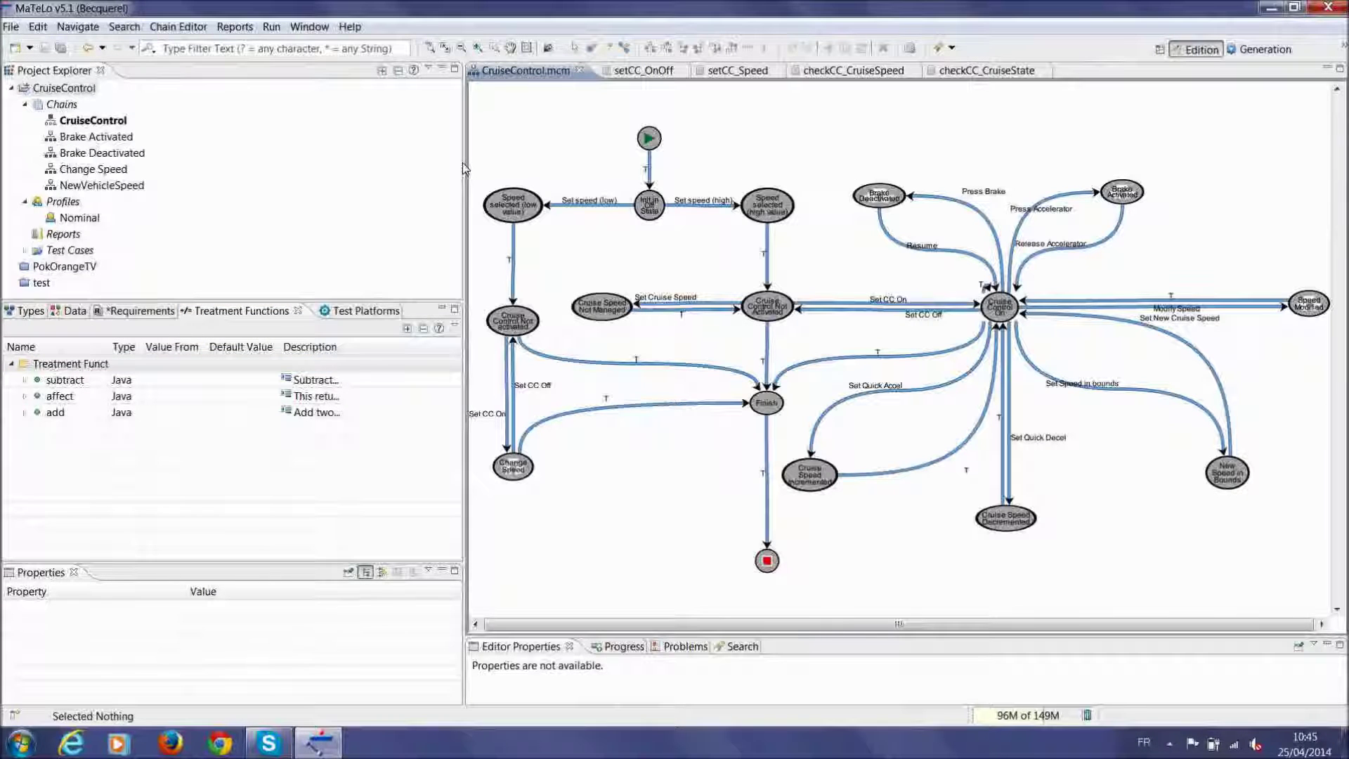
Maximize the CruiseControl chain diagram and inspect the Speed selected (low value) state and its incoming and outgoing transitions
drag(464, 162, 347, 161)
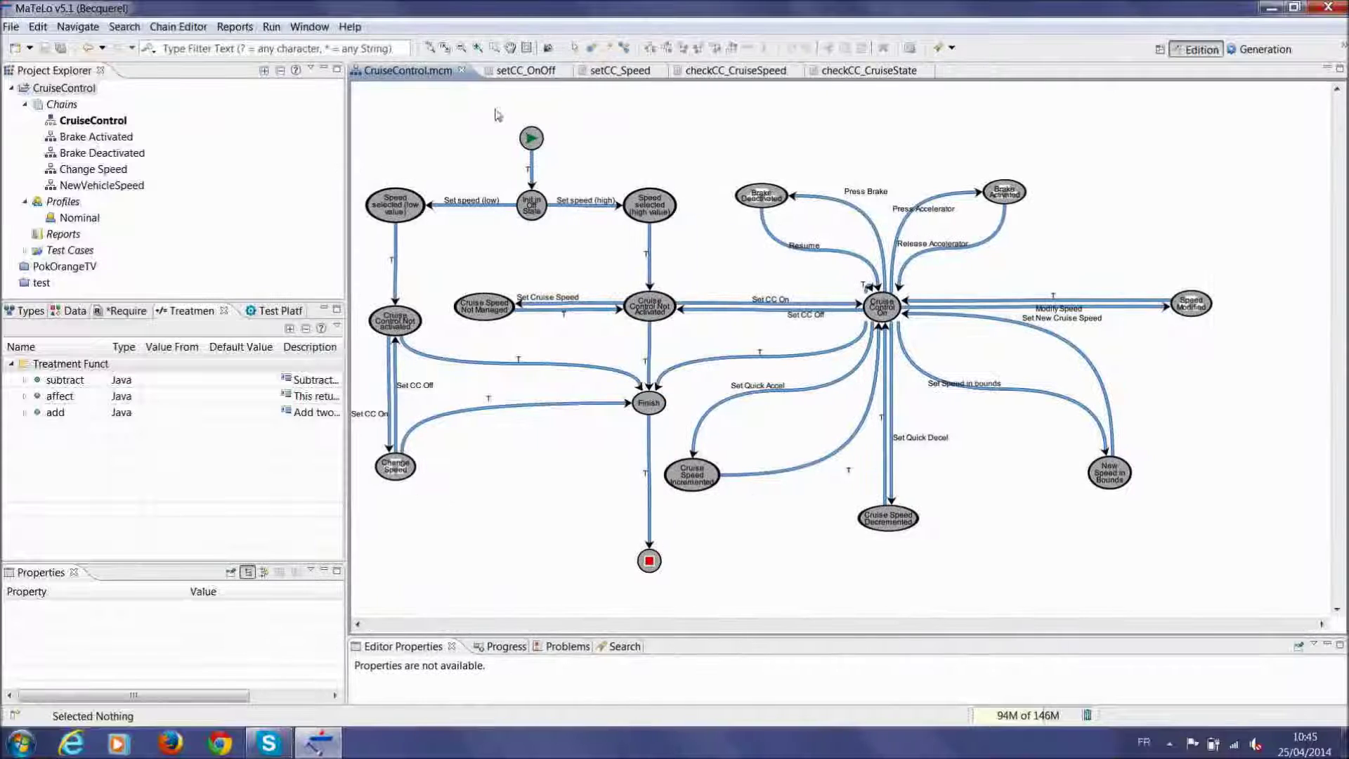
click(1338, 70)
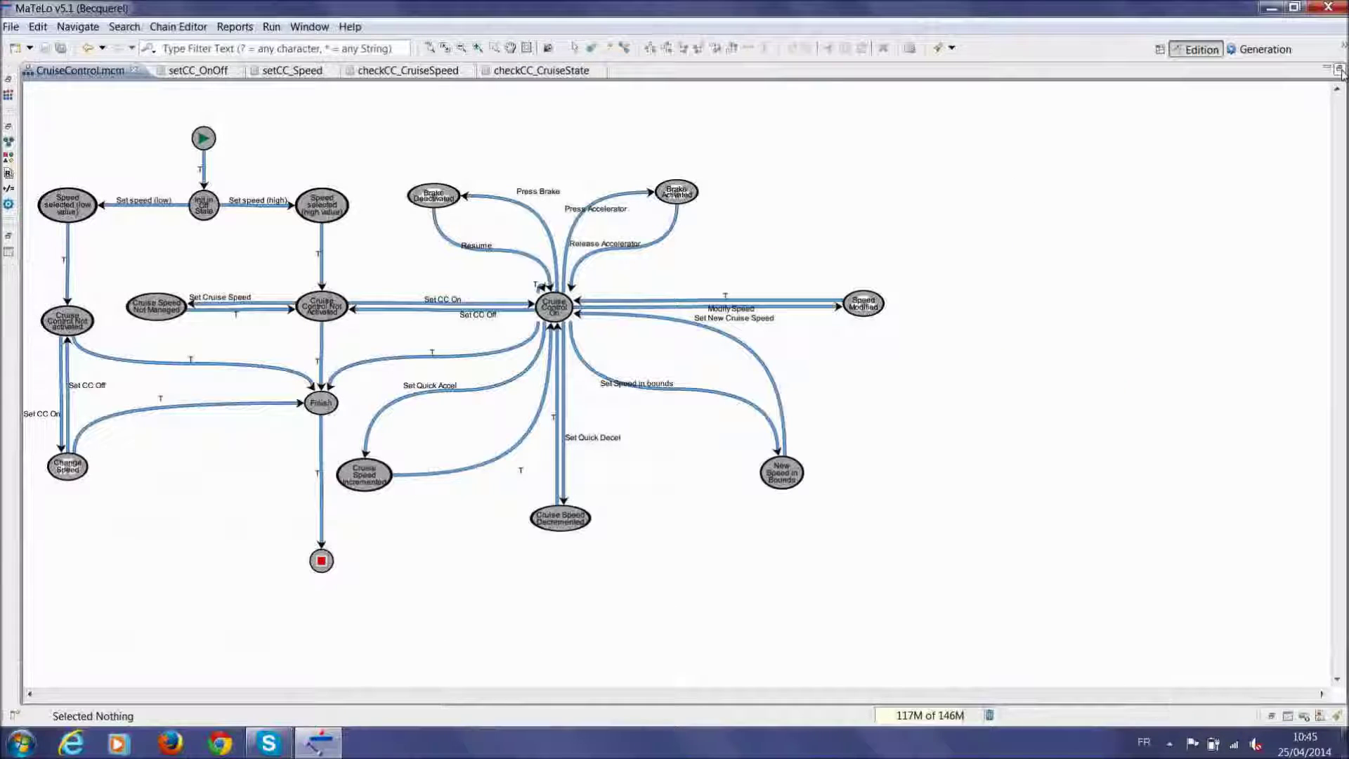
click(76, 214)
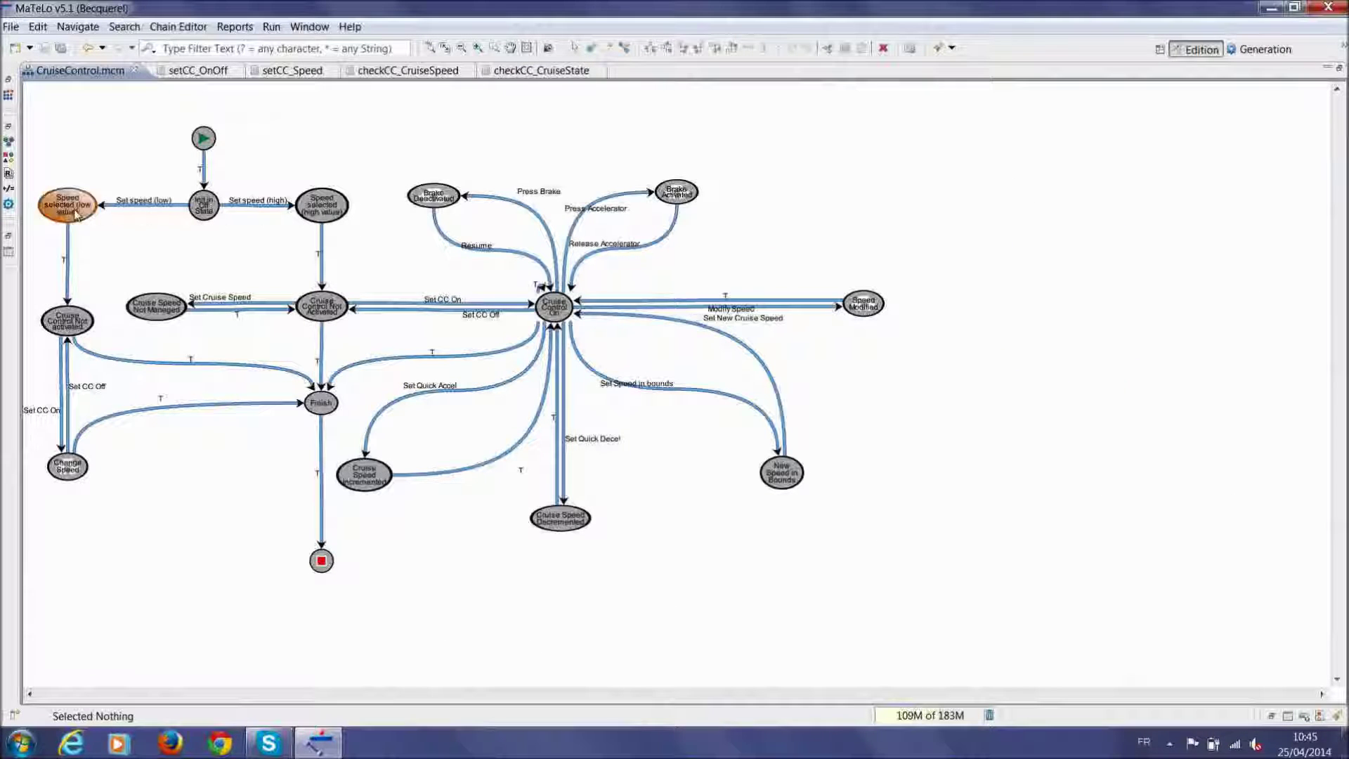
click(160, 205)
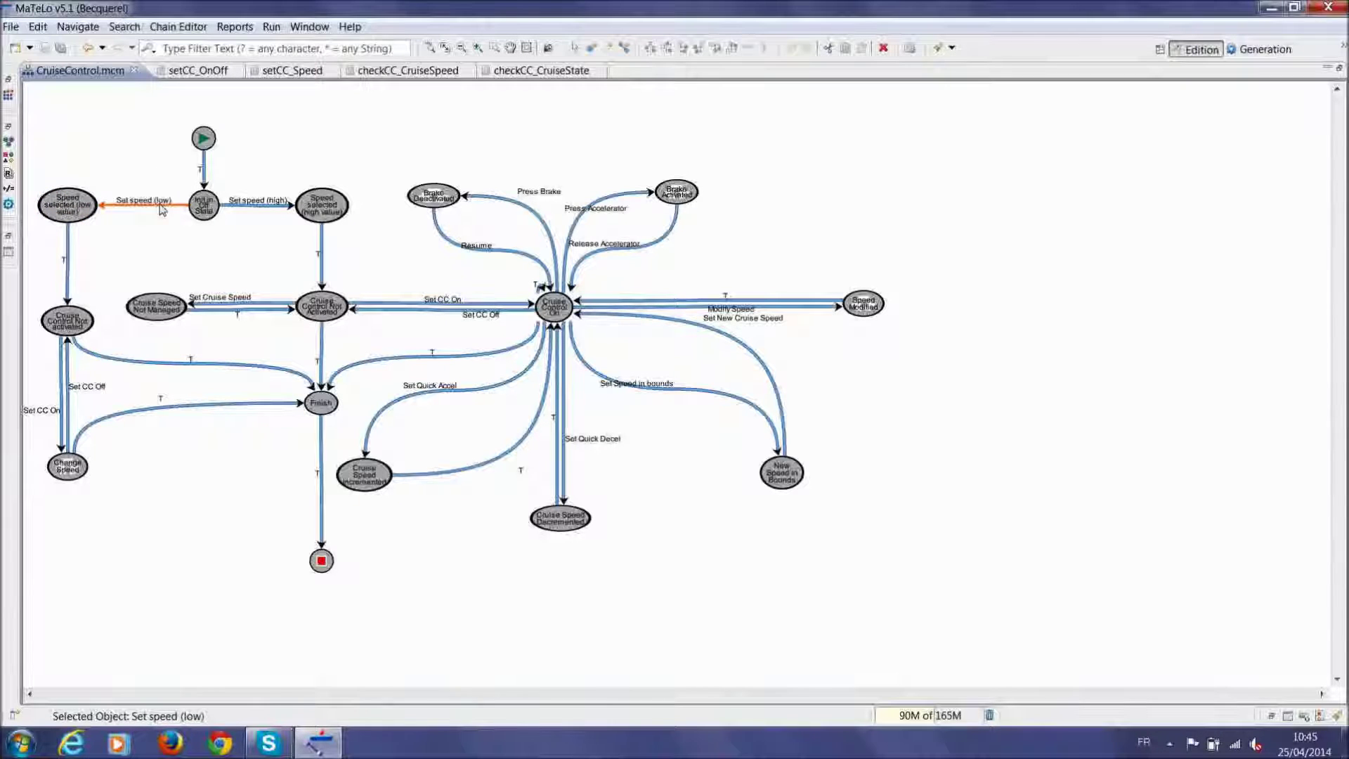
click(69, 248)
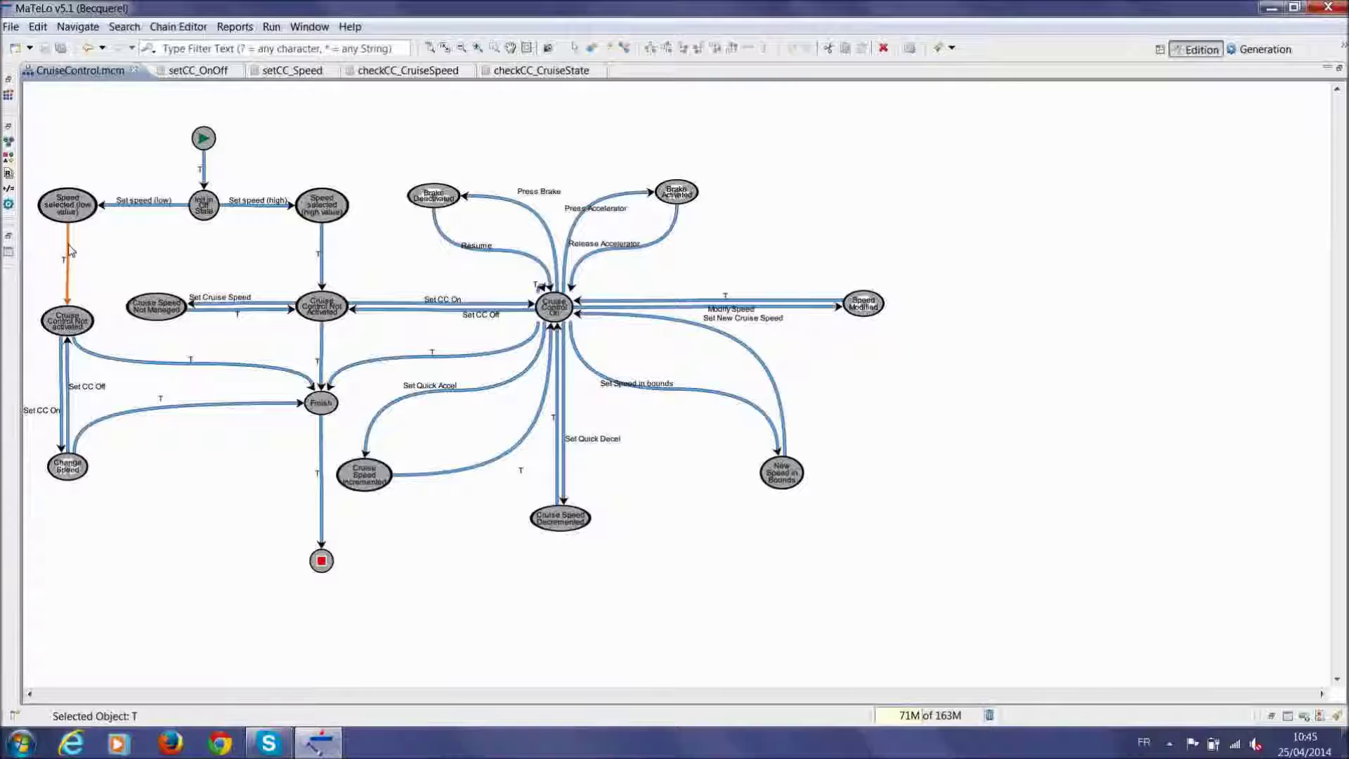
Open the Change Speed chain from its state in the CruiseControl diagram and show the whole chain in a maximized editor
double_click(76, 463)
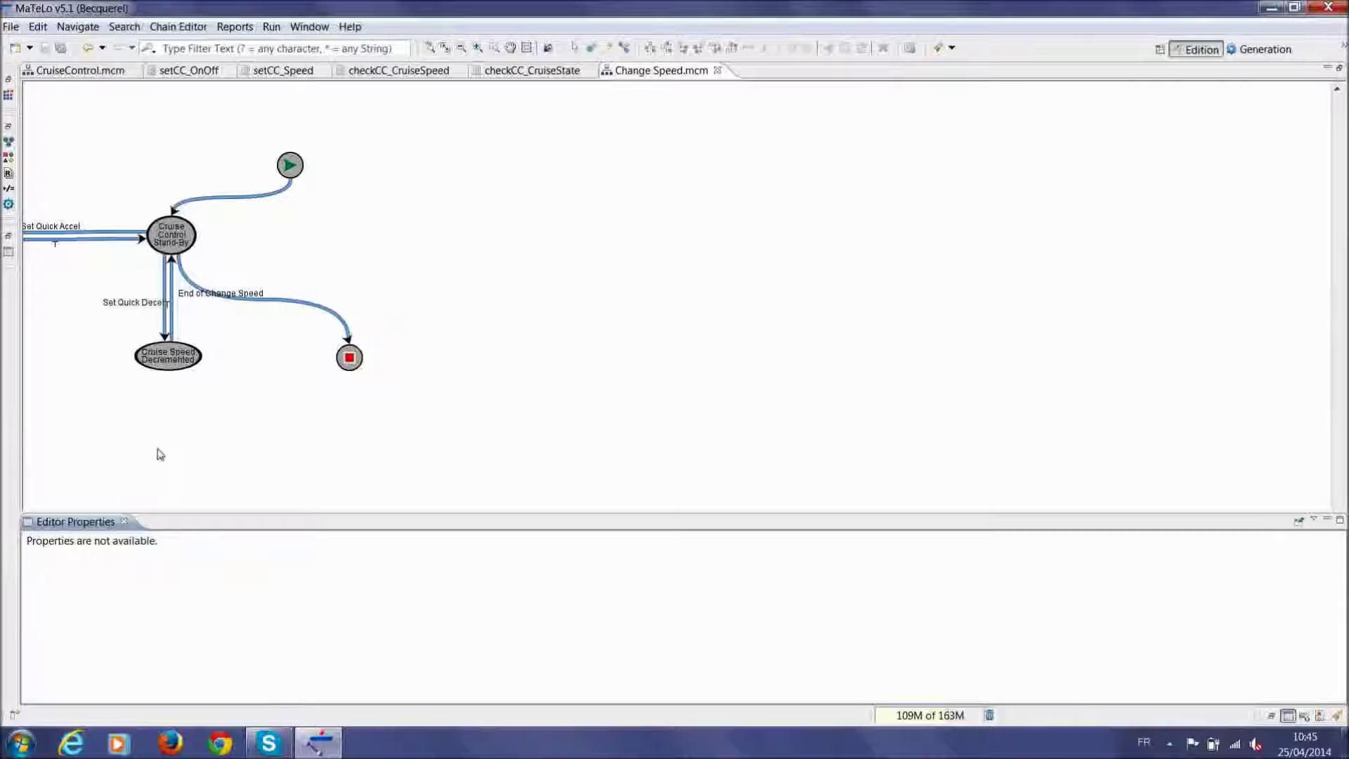
click(446, 48)
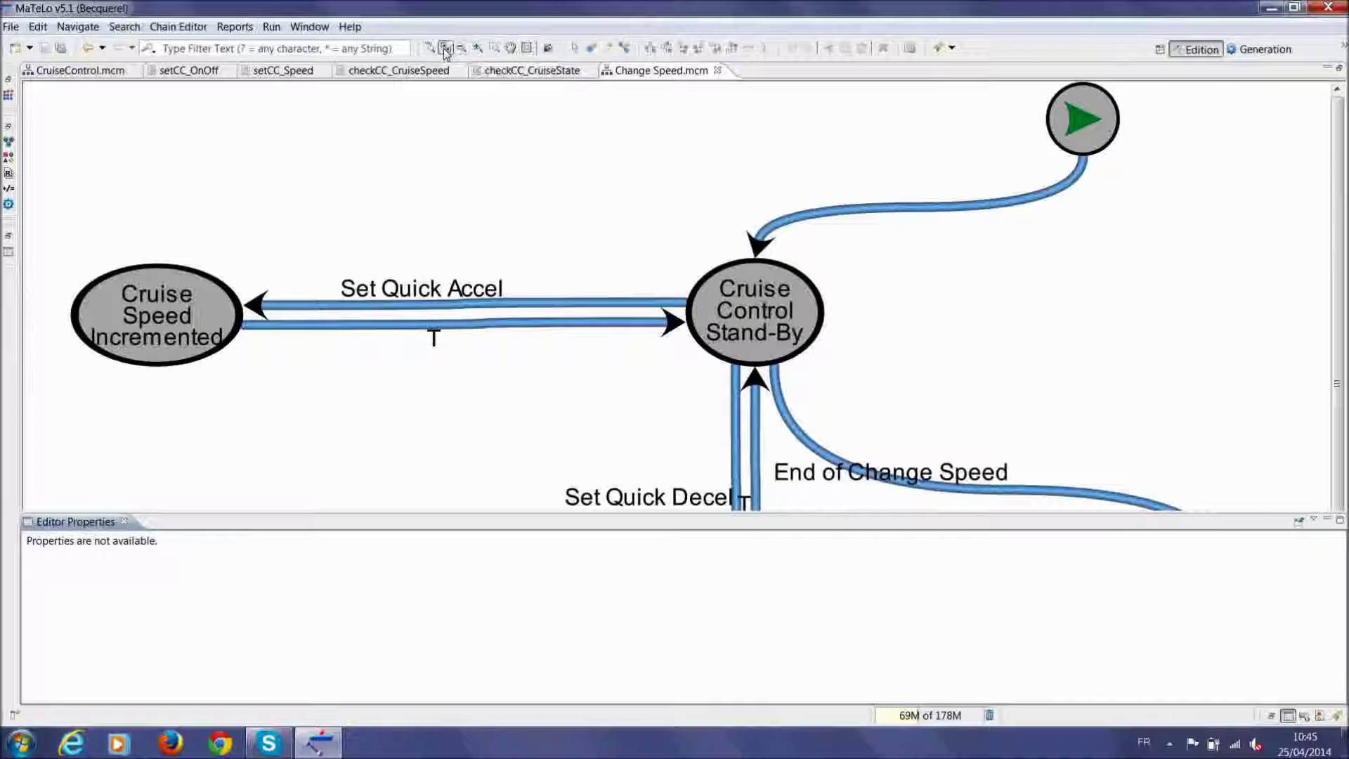
click(460, 48)
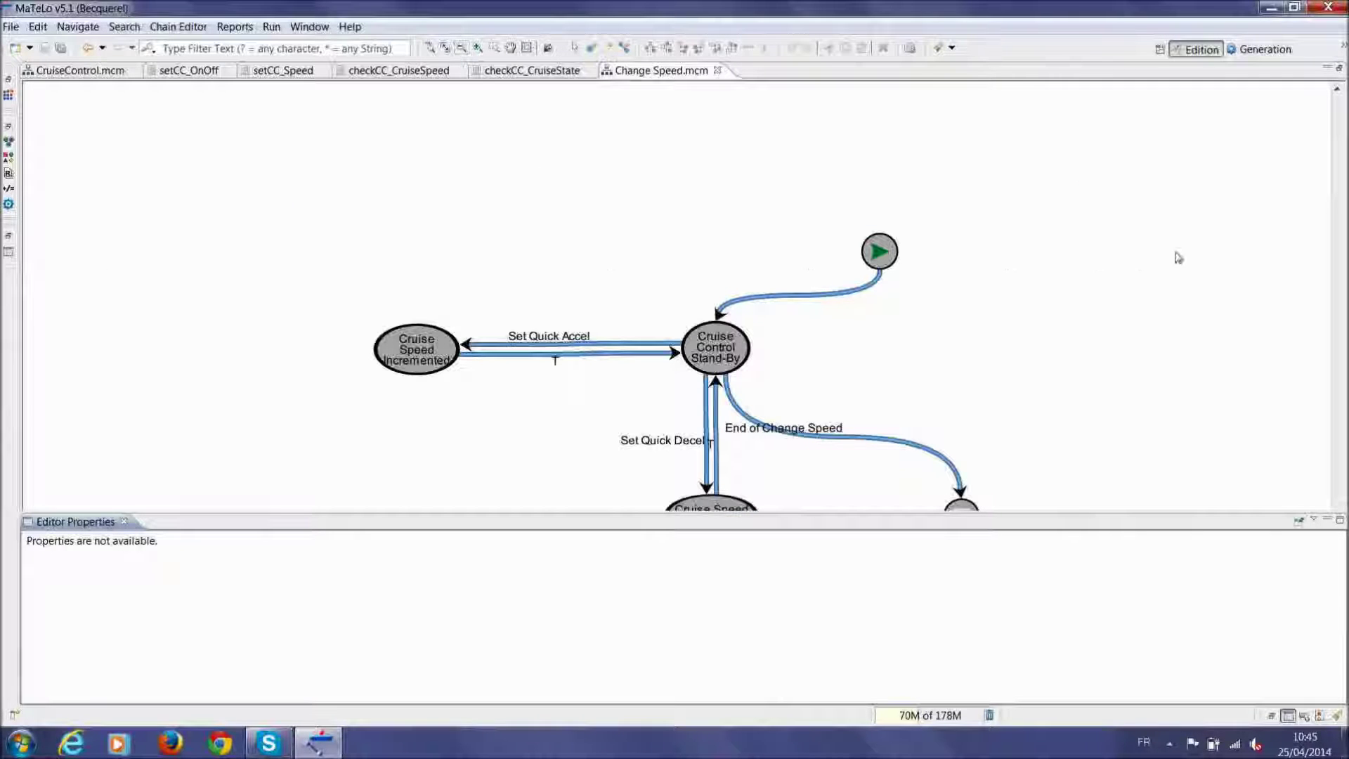
click(510, 48)
key(ctrl+m)
drag(557, 175, 546, 100)
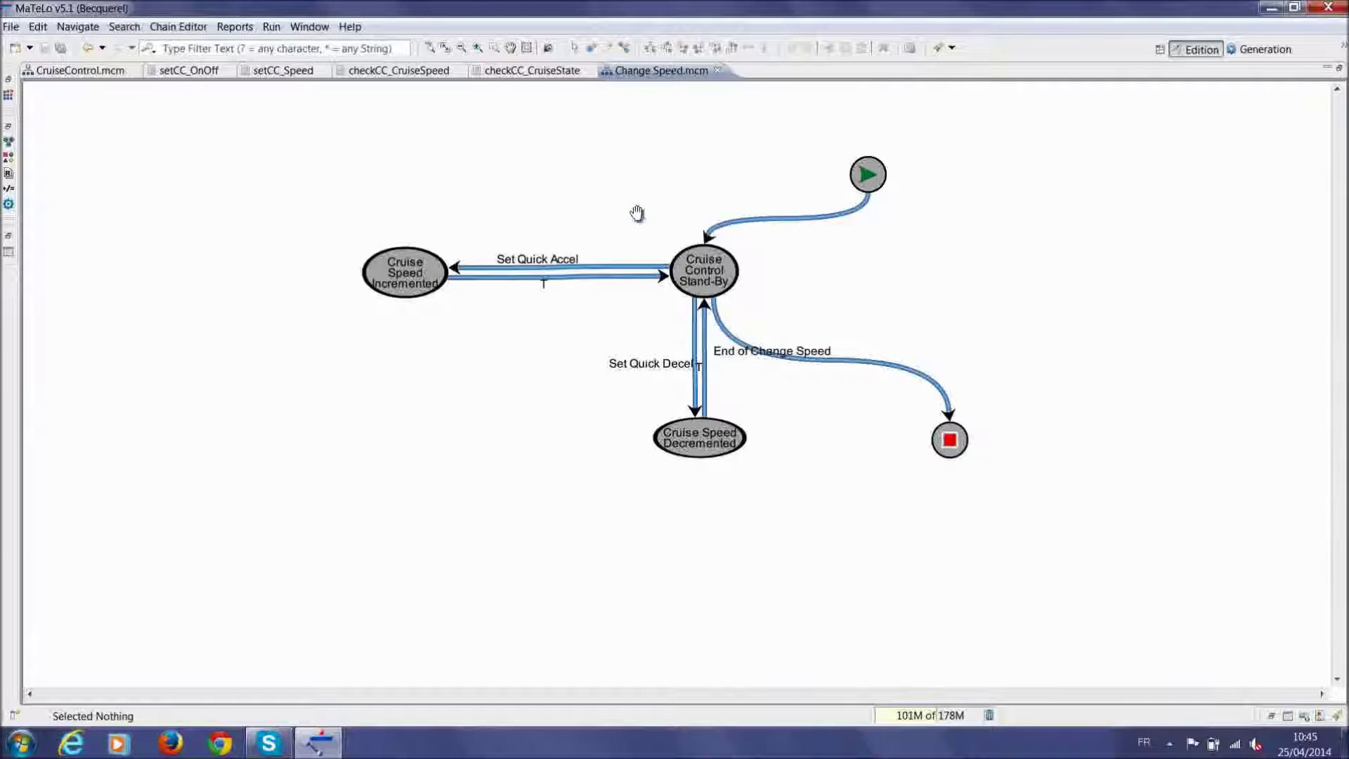
Open the properties of the Set Quick Accel transition and display the profiling of its QuickAccel stimulation
double_click(607, 269)
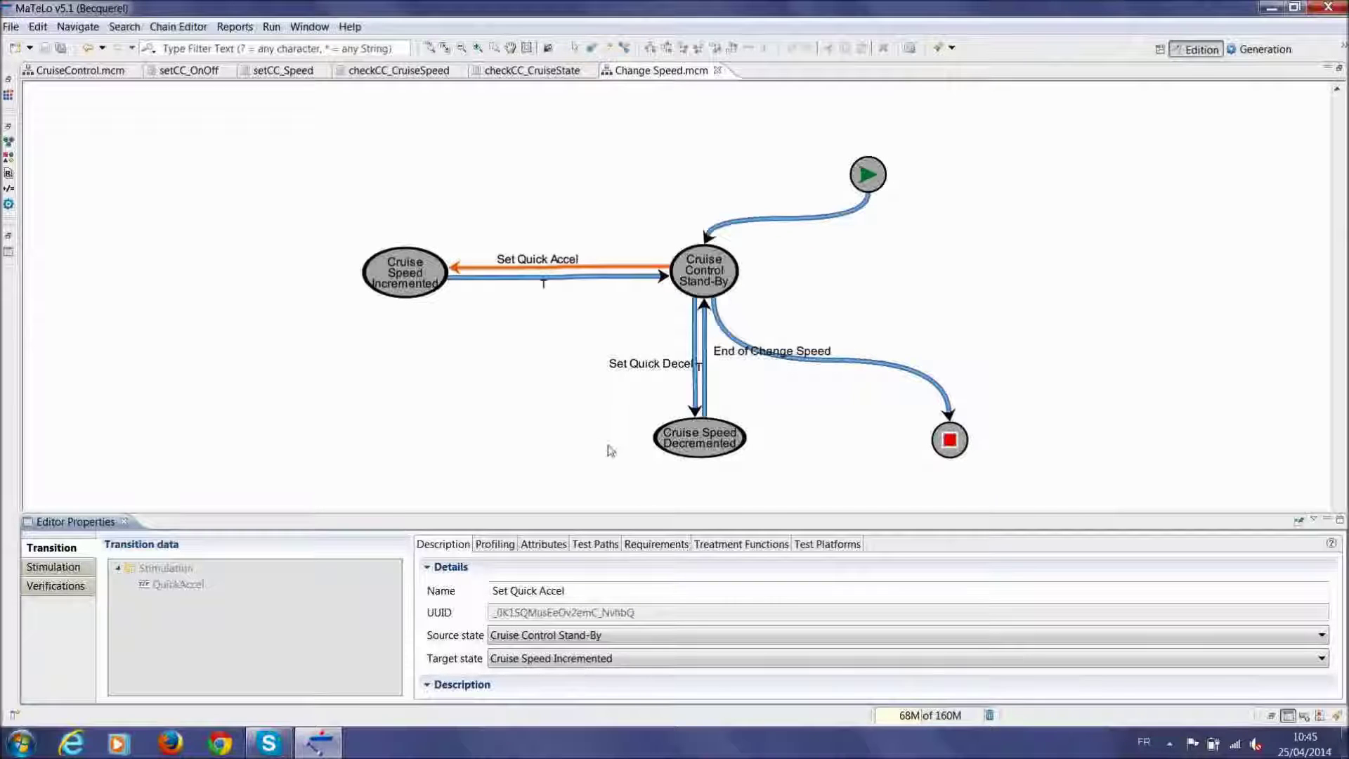
click(52, 567)
click(162, 587)
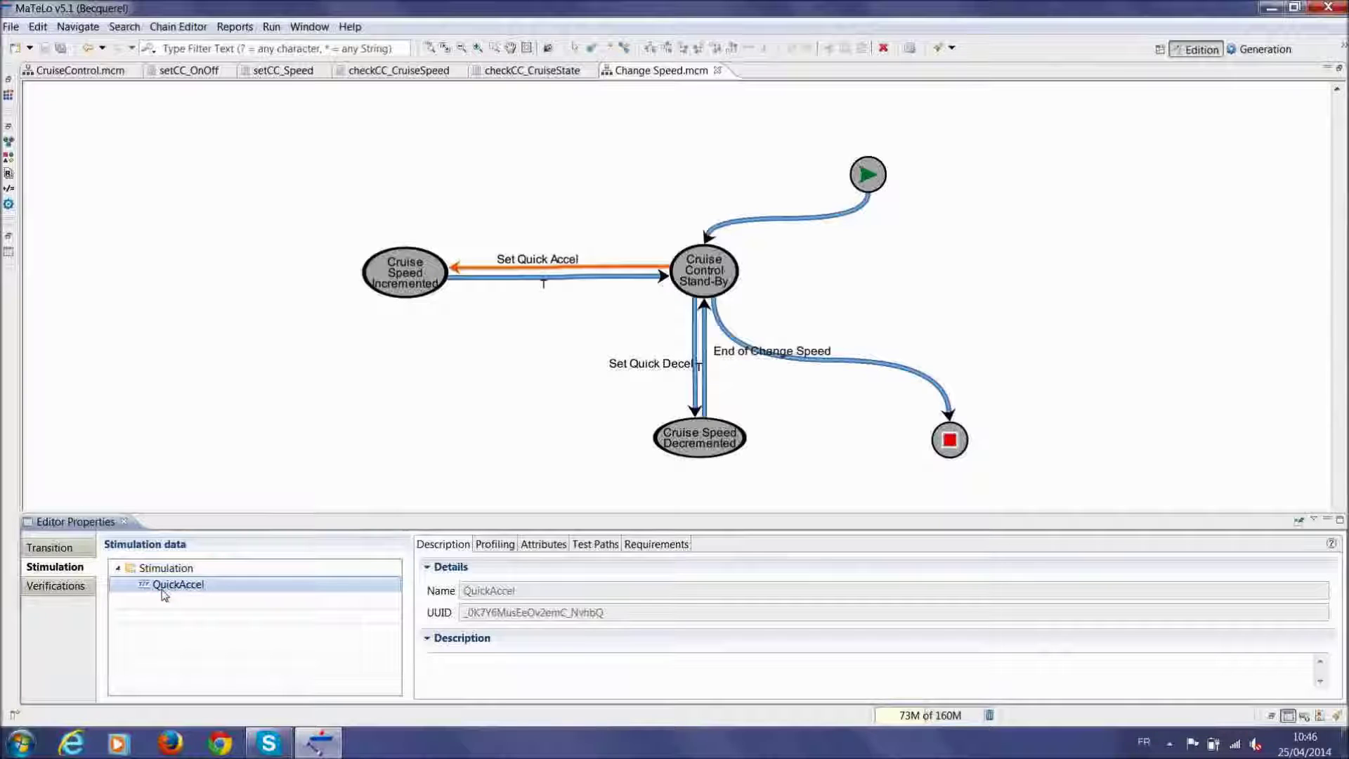
click(495, 548)
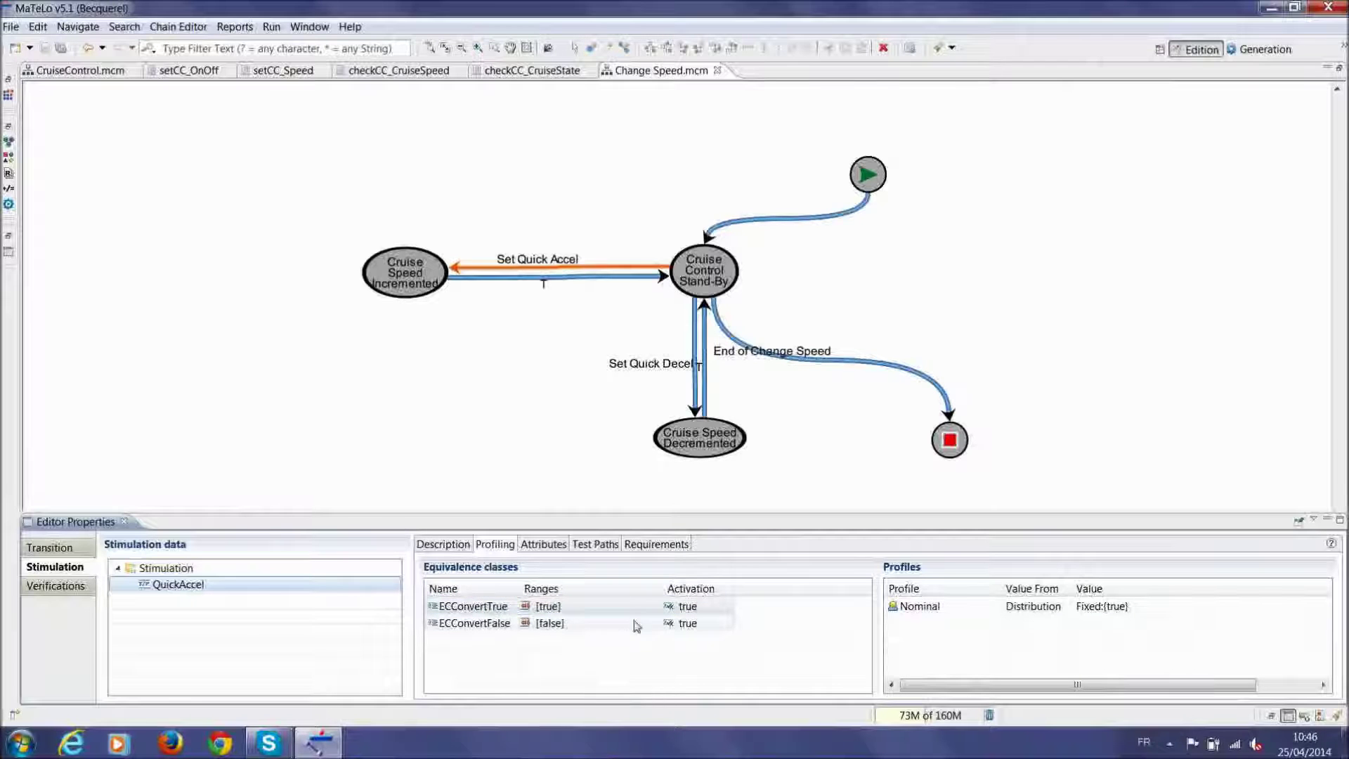
Open QuickAccel's Nominal profile distribution, review the distribution kinds, and switch the fixed value to false and back to true
click(1103, 607)
click(1323, 605)
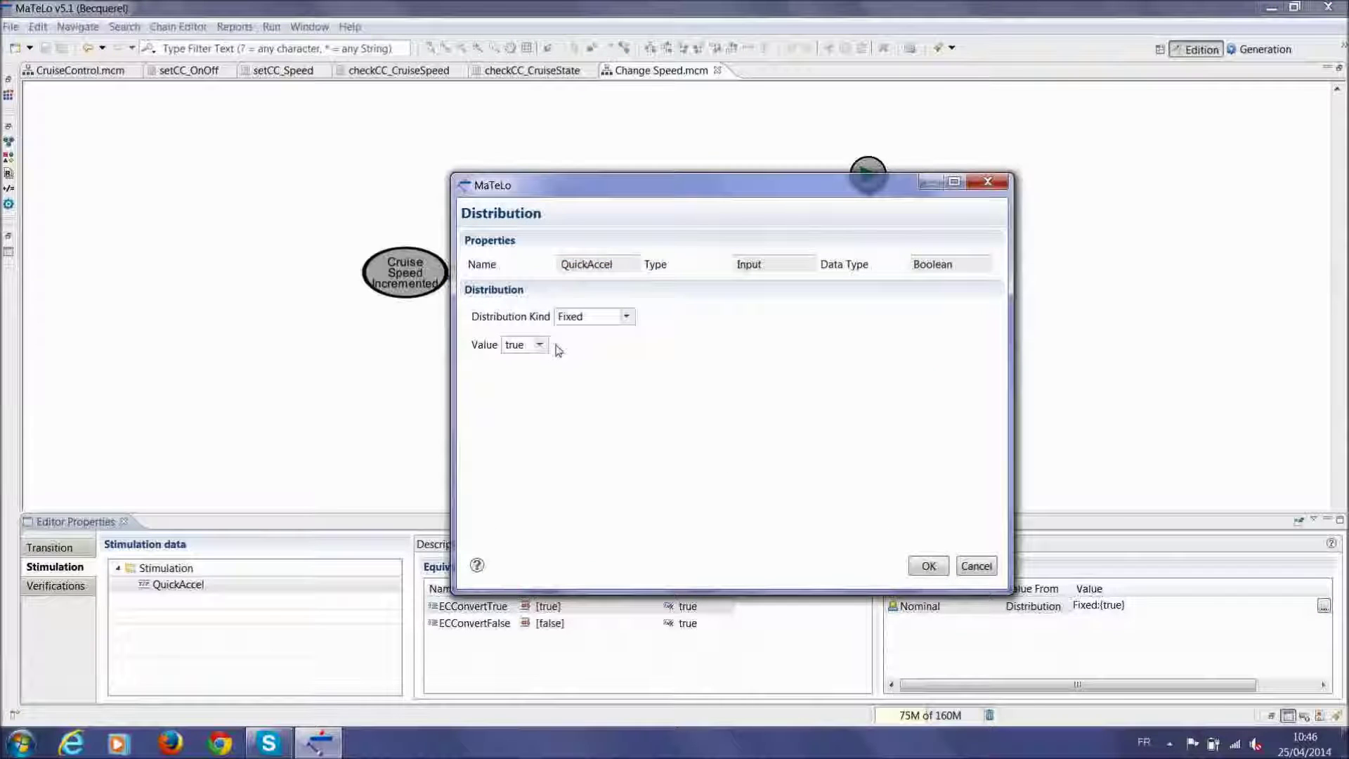
click(624, 320)
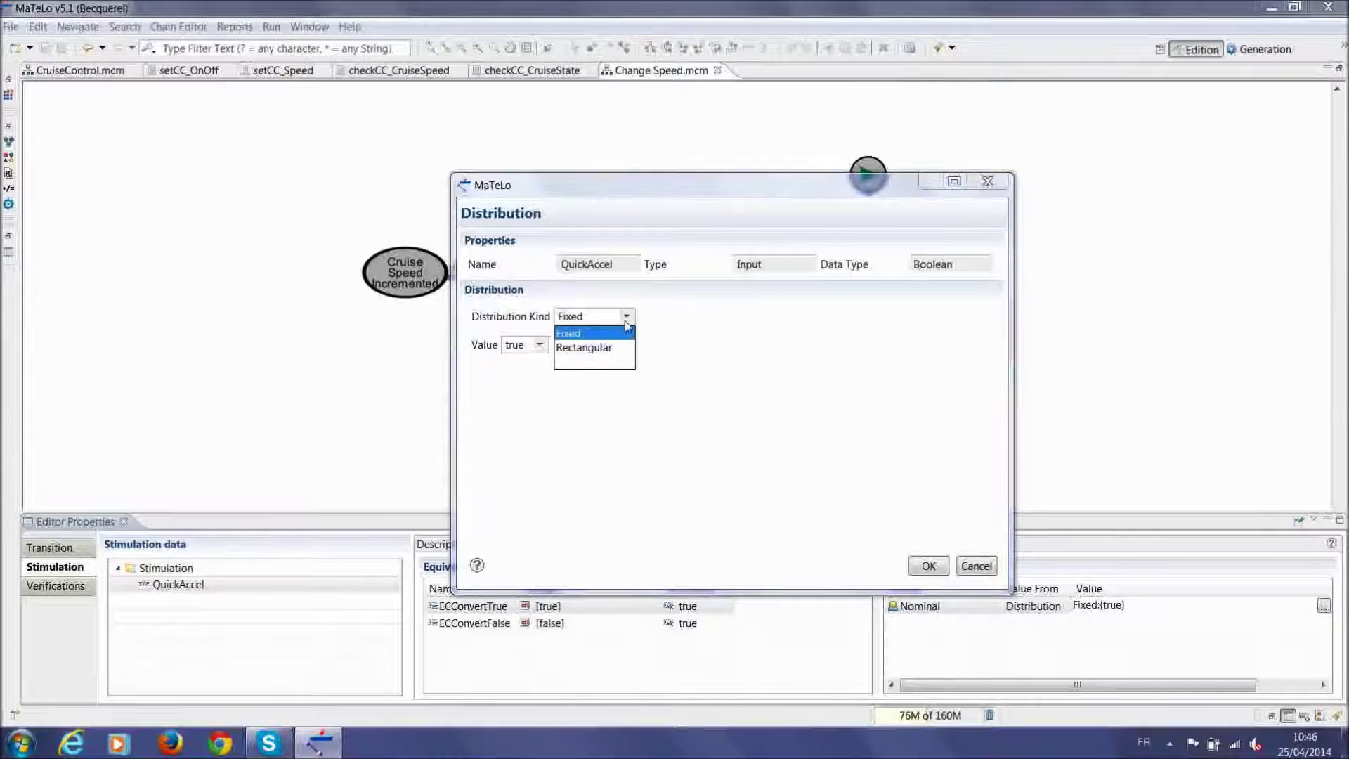
click(625, 320)
click(541, 345)
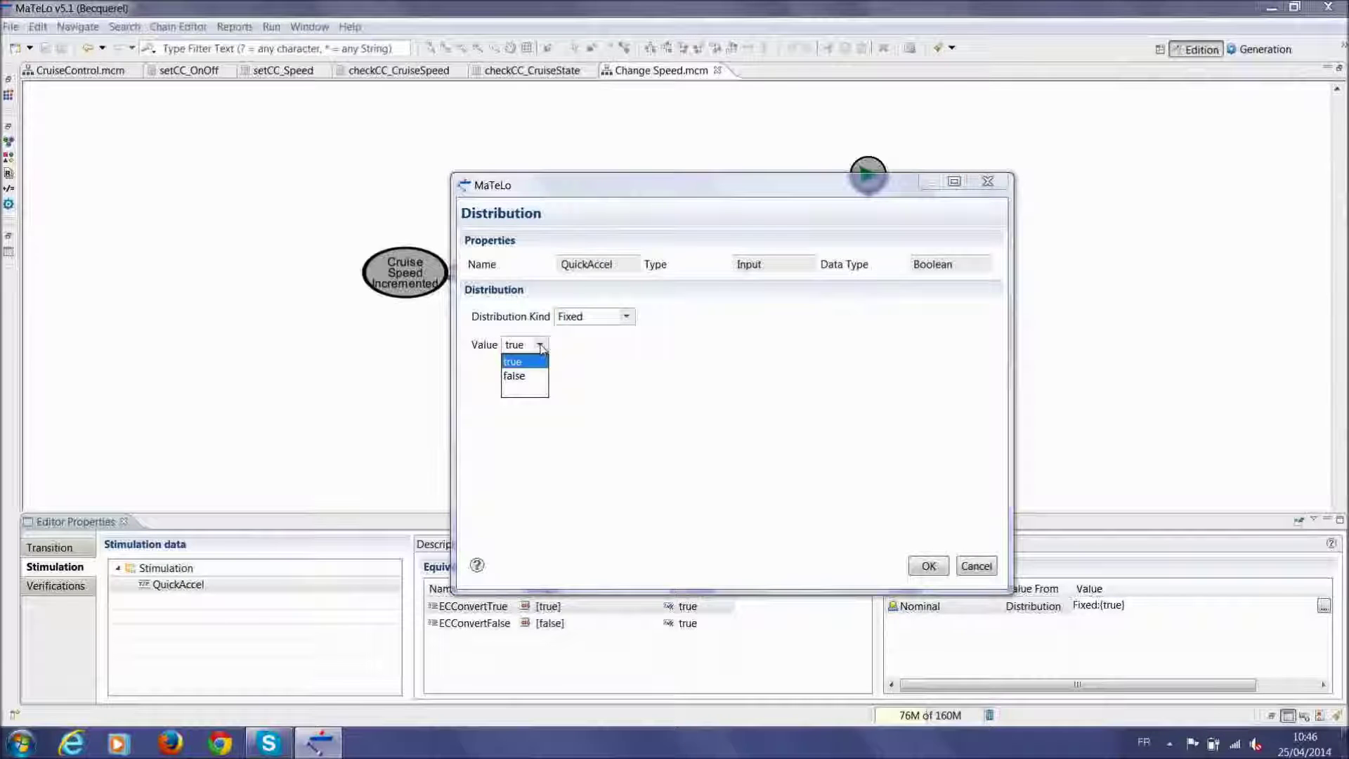
click(541, 345)
click(543, 346)
click(532, 376)
click(540, 347)
click(534, 366)
Set QuickAccel's distribution kind to Rectangular for the Nominal profile
click(626, 316)
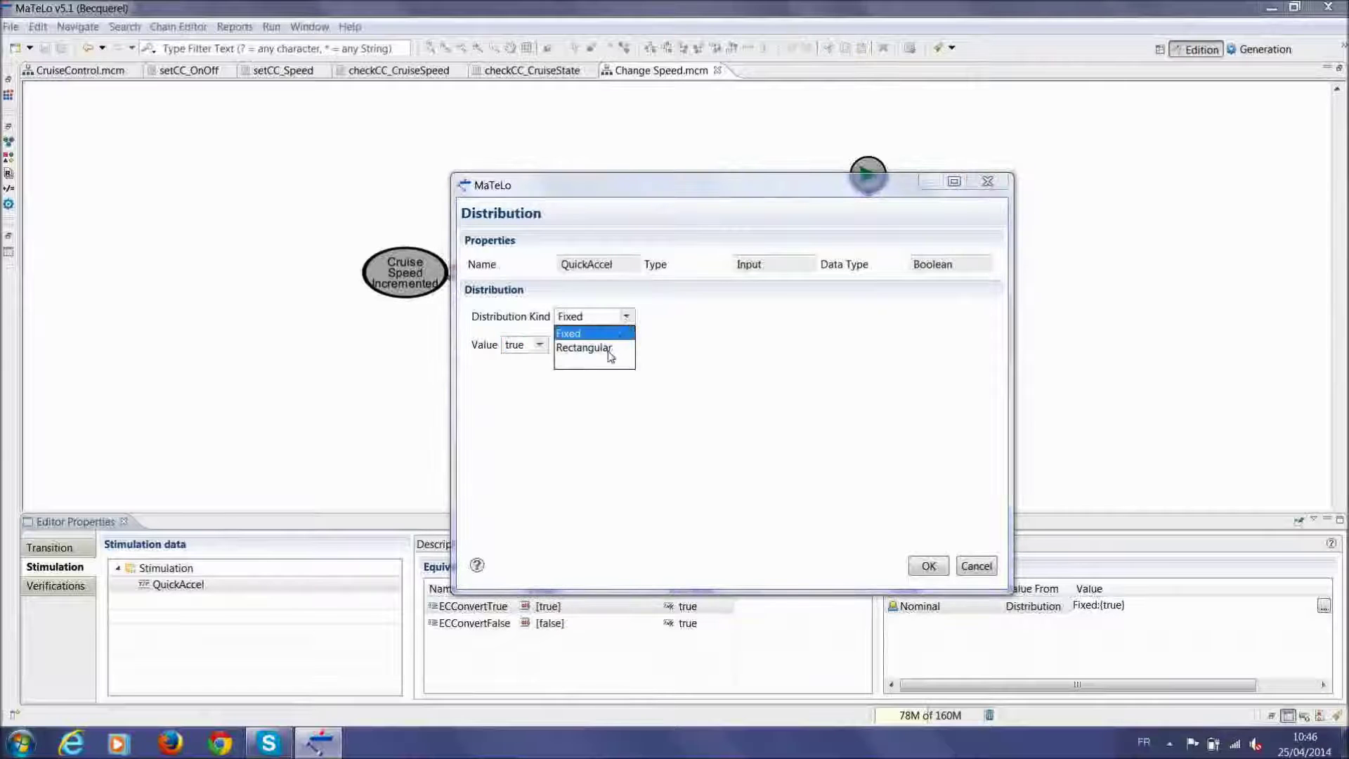
click(613, 349)
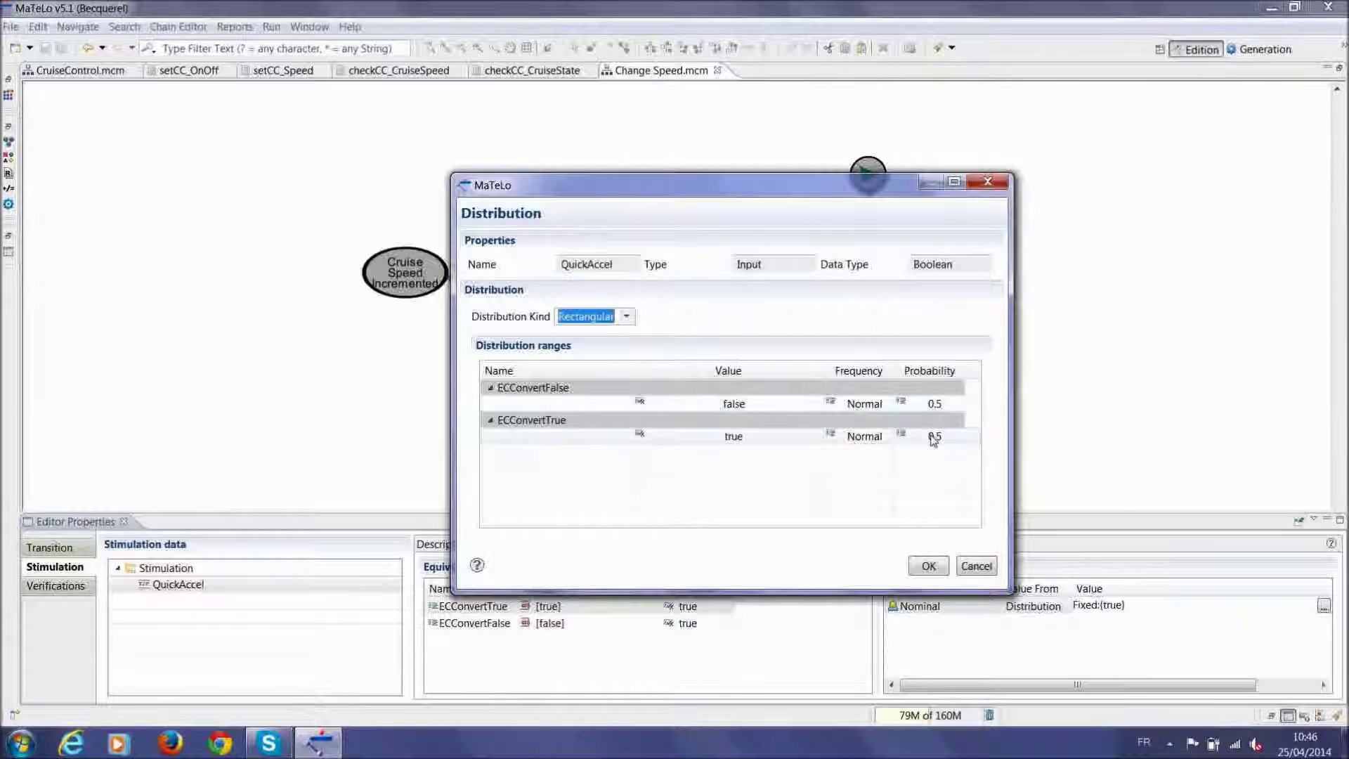
click(929, 565)
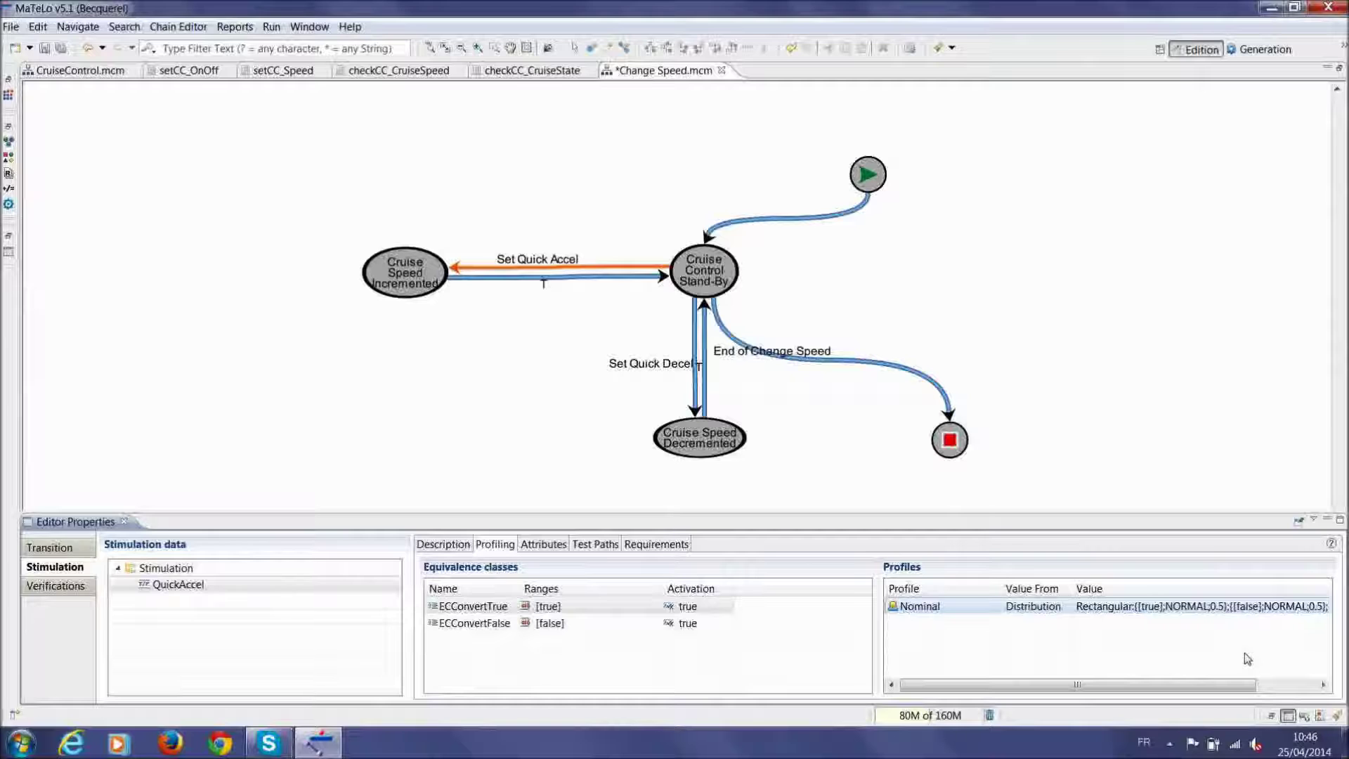
Set QuickAccel's Nominal distribution kind back to Fixed with the value true and save the Change Speed chain
click(1208, 607)
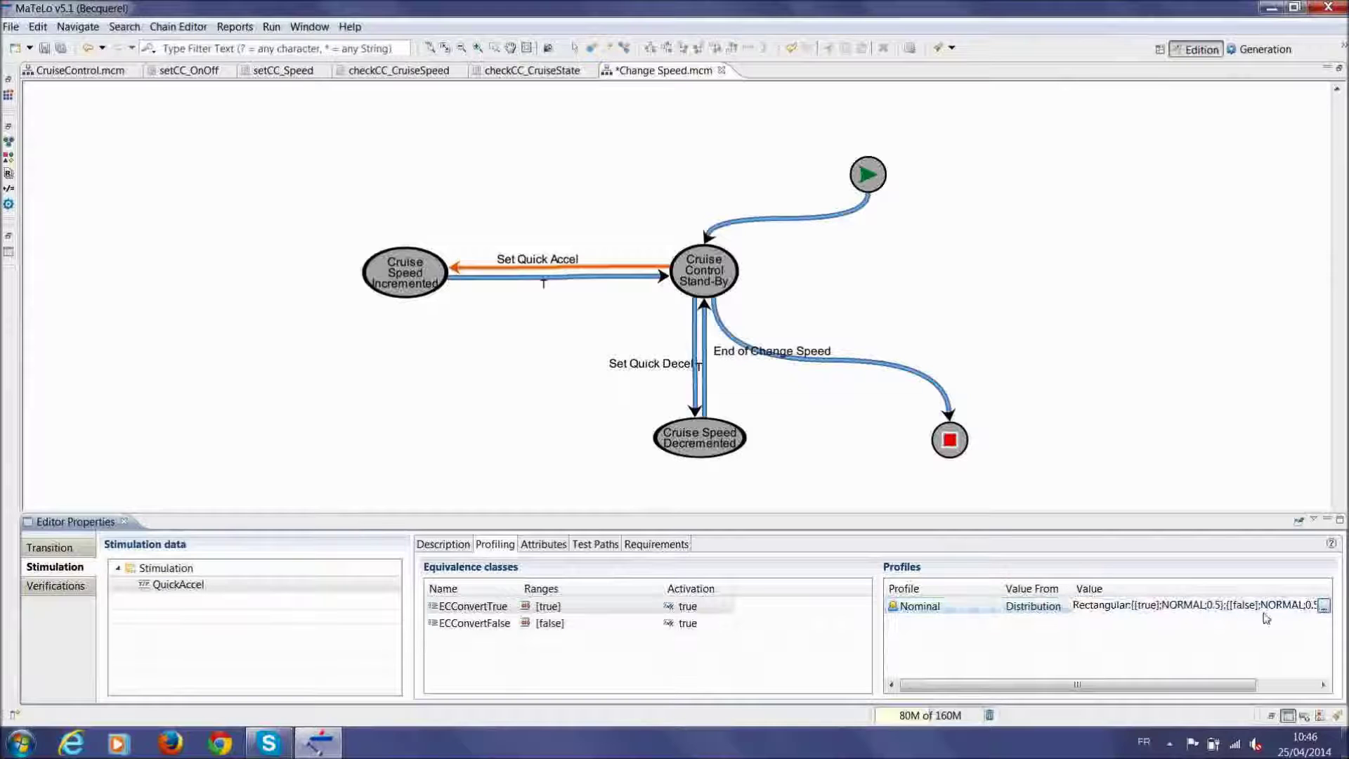
click(1324, 606)
click(626, 250)
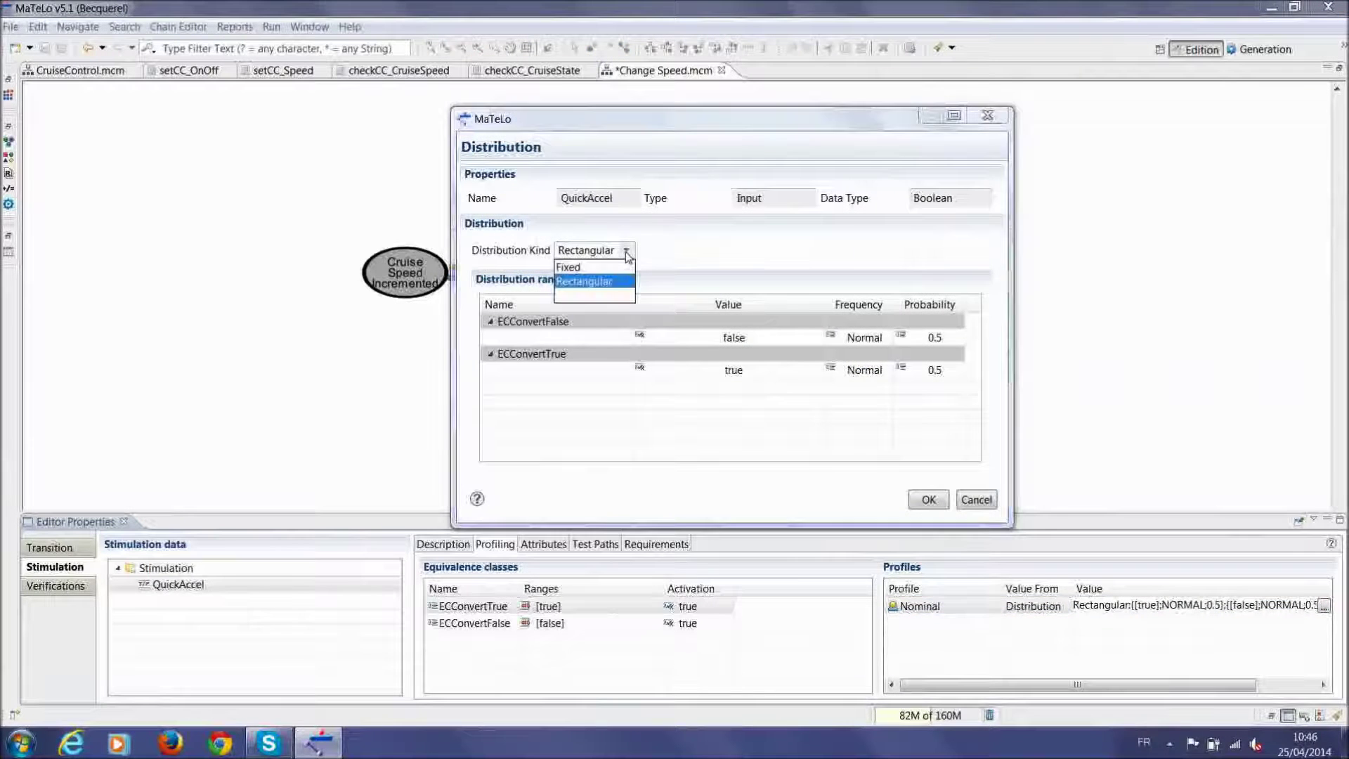
click(612, 262)
click(928, 498)
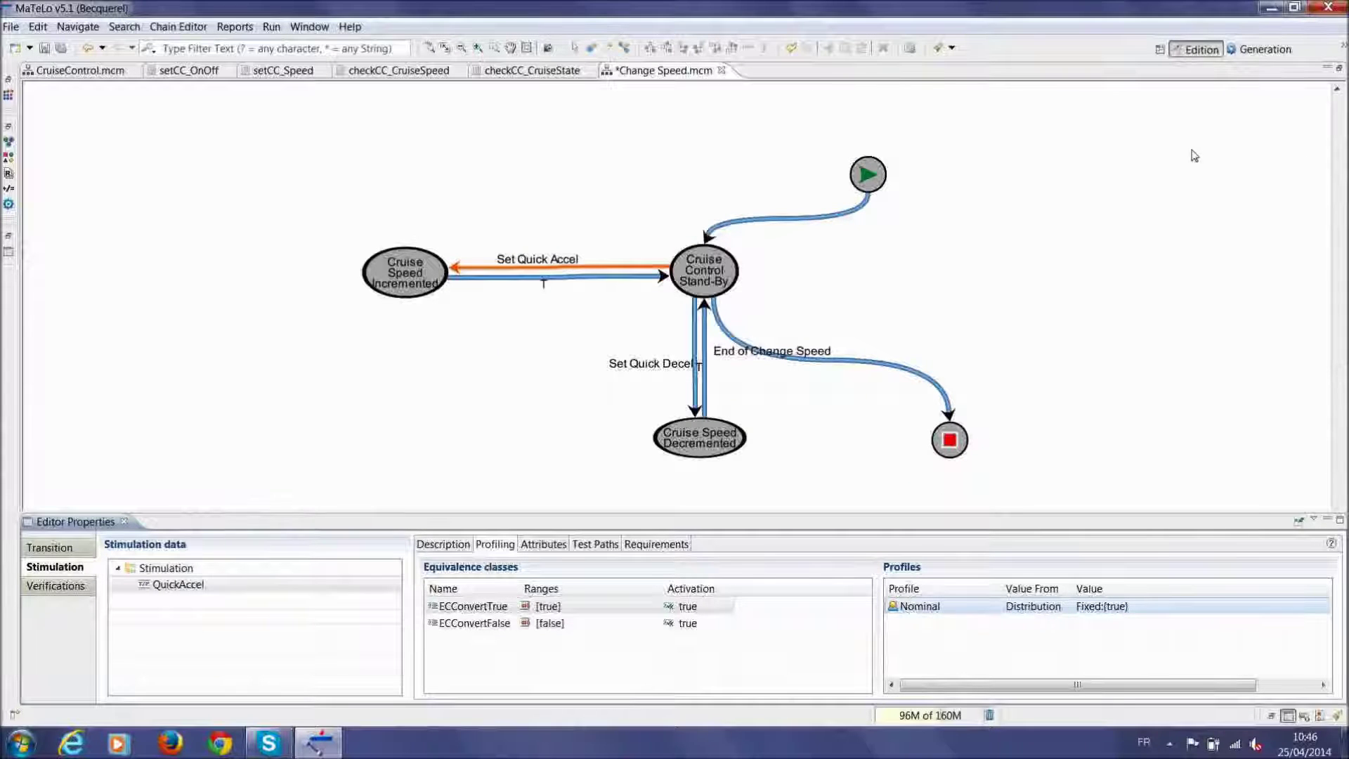
click(44, 48)
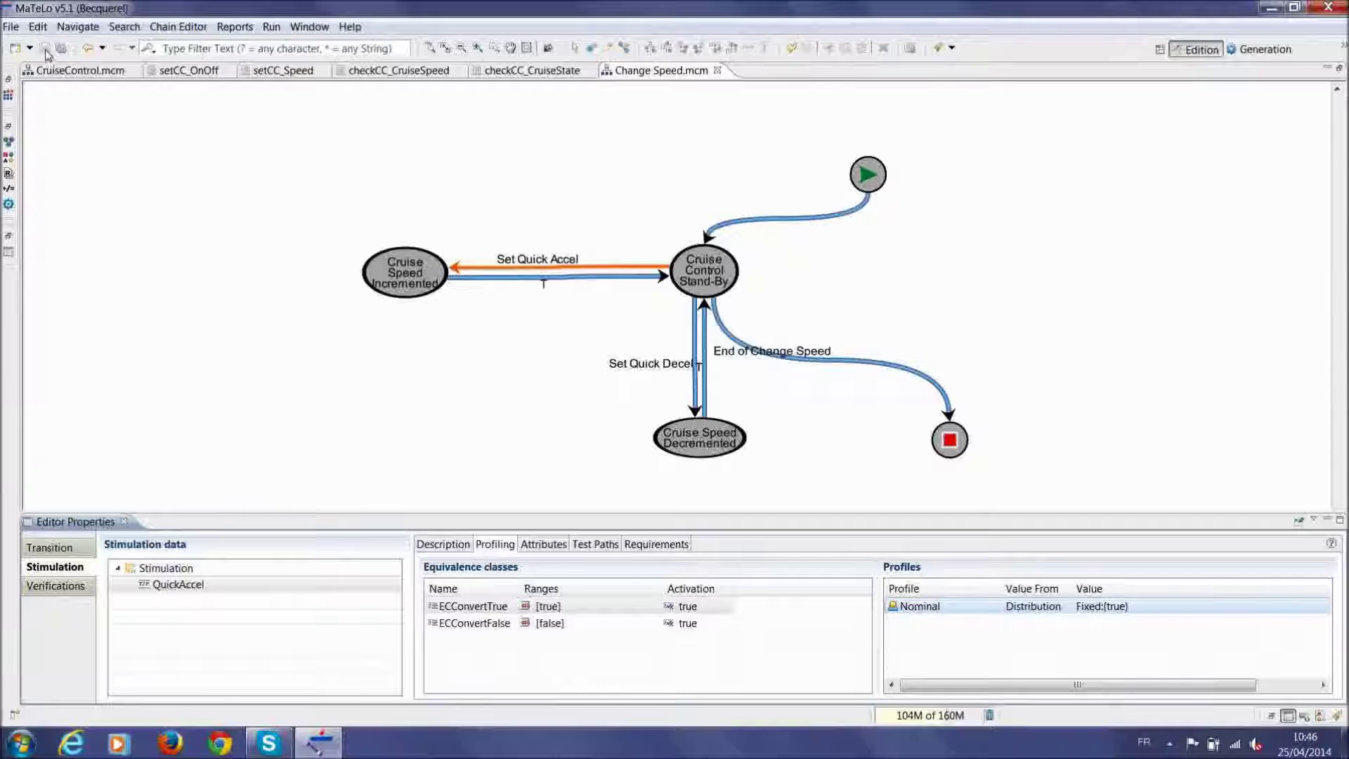
Return to the CruiseControl chain and display the Speed stimulation of the Set speed (low) transition
click(121, 76)
click(300, 104)
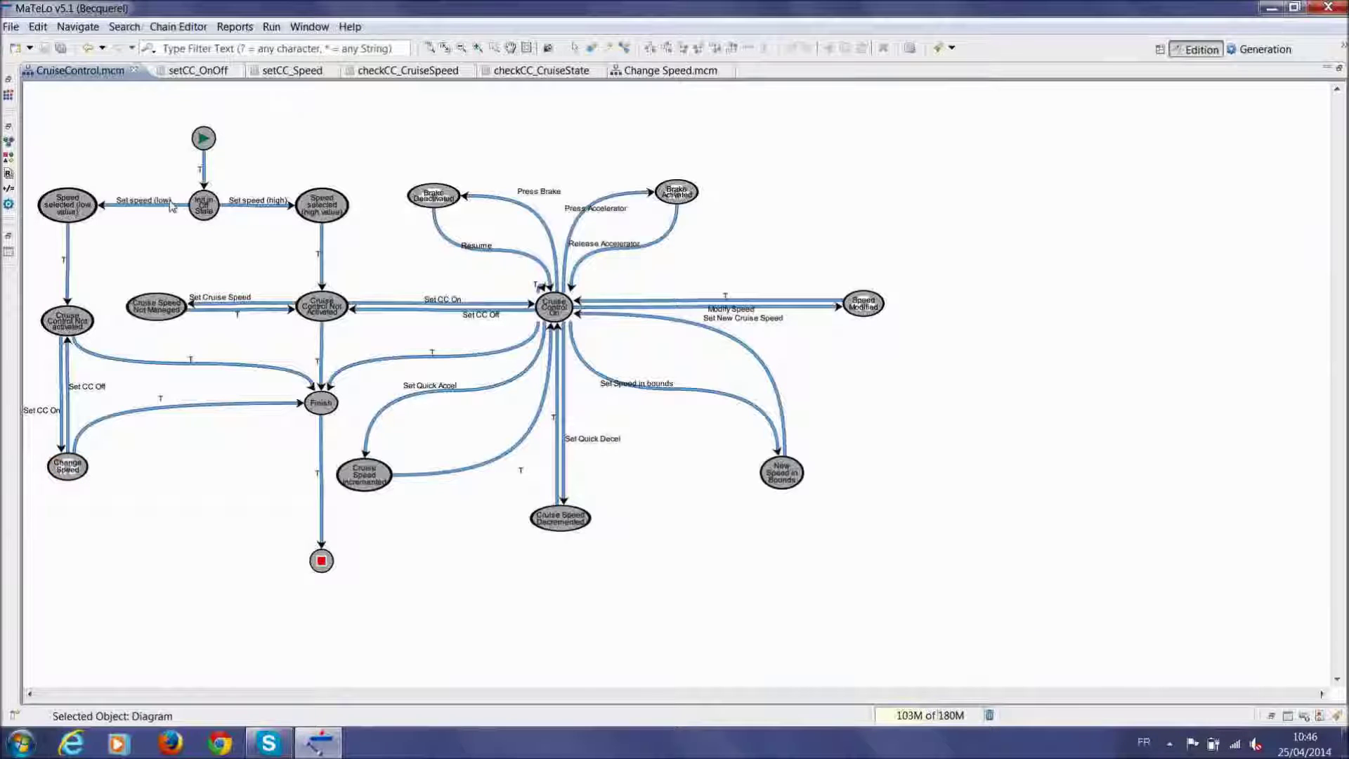
click(172, 211)
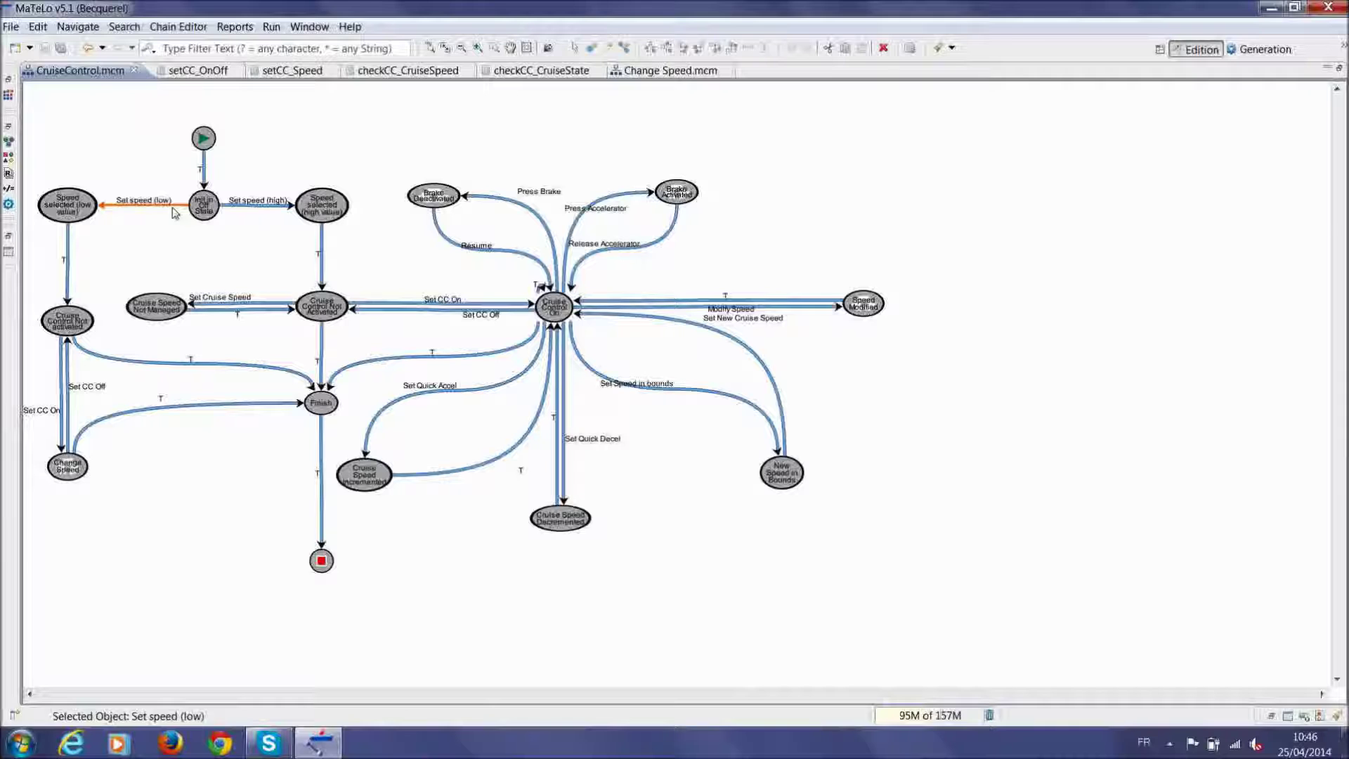
double_click(174, 211)
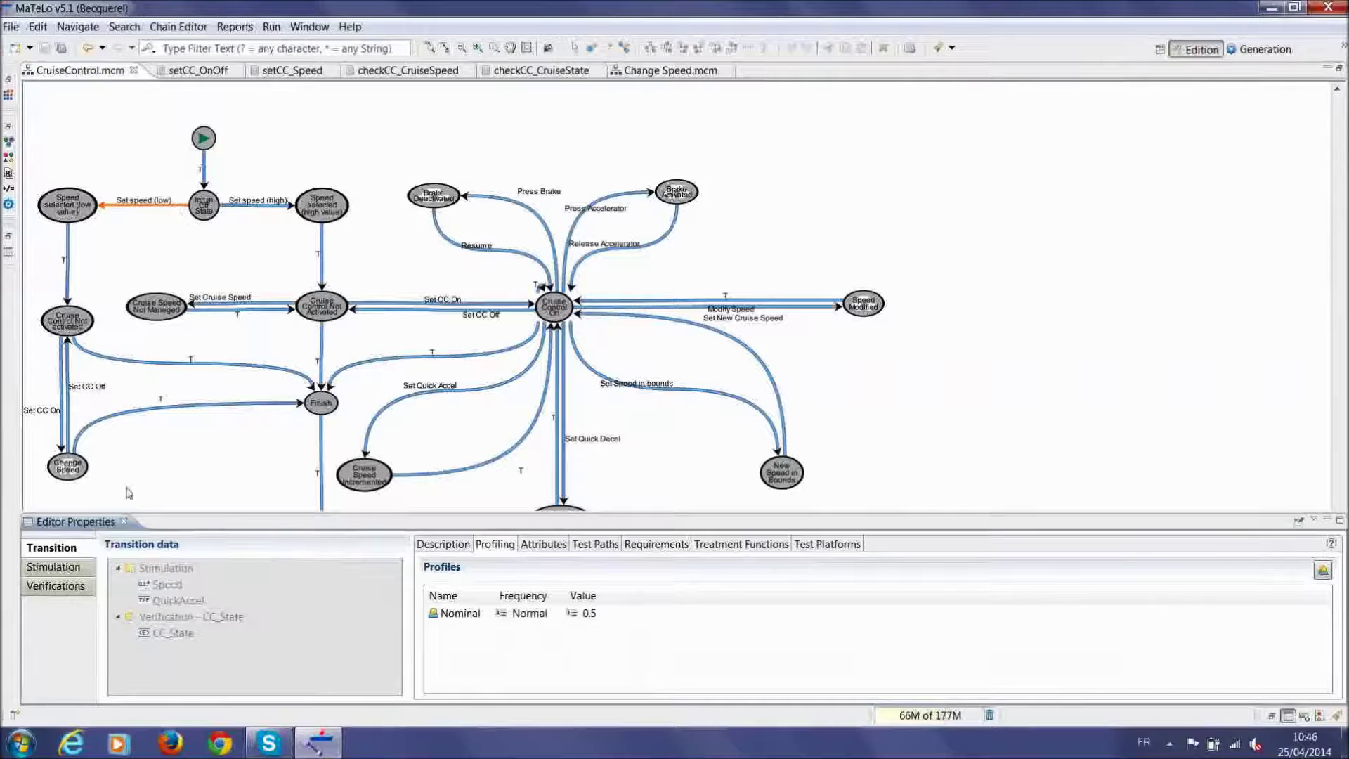
click(81, 568)
click(169, 586)
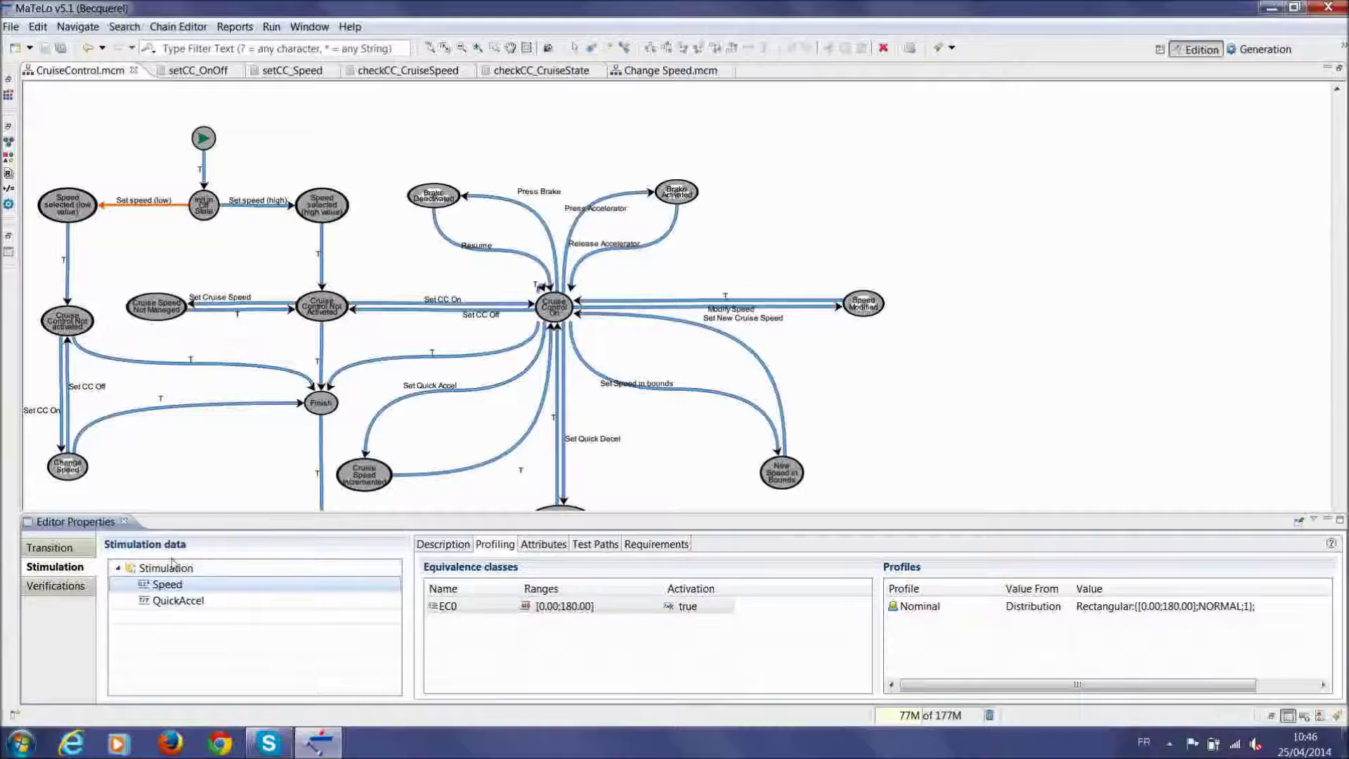
Review the EC0 equivalence class and the Nominal profile's distribution ranges for the Speed stimulation
click(559, 609)
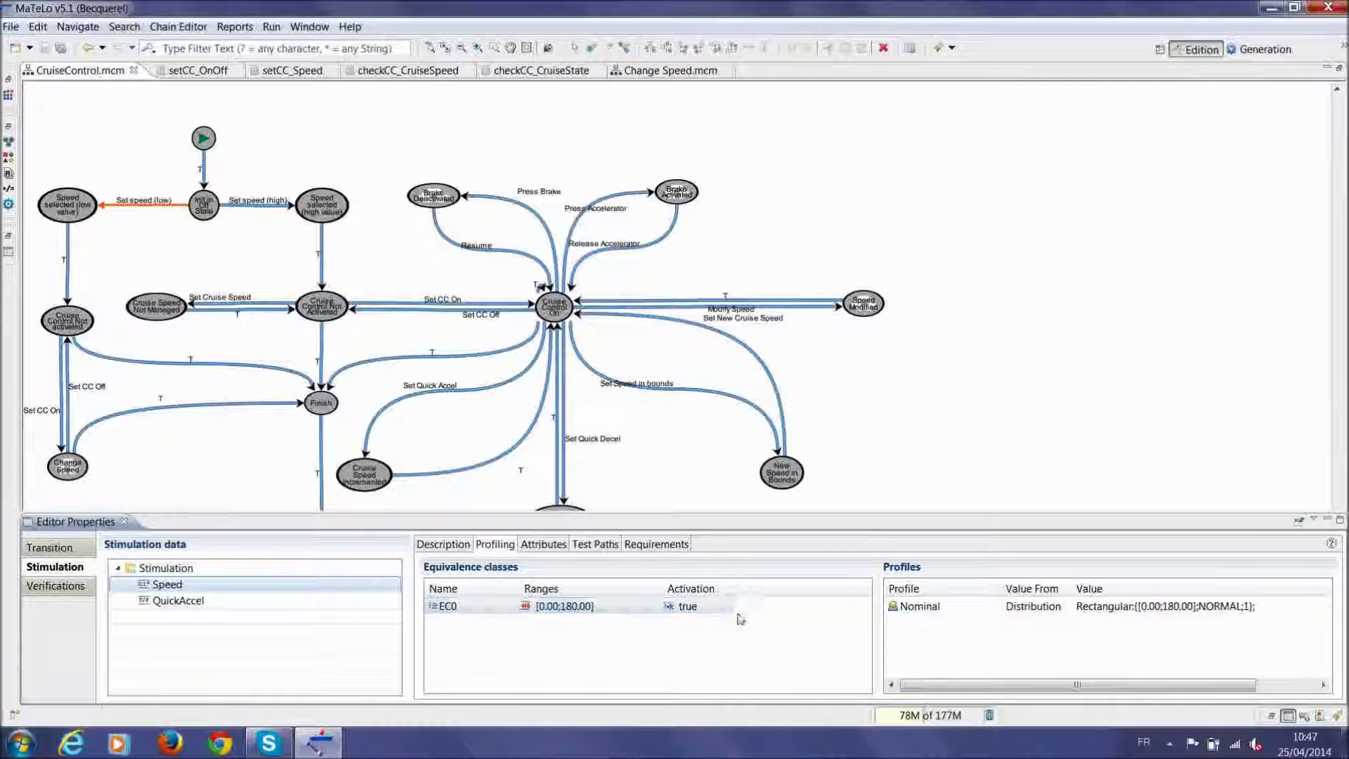
click(1270, 608)
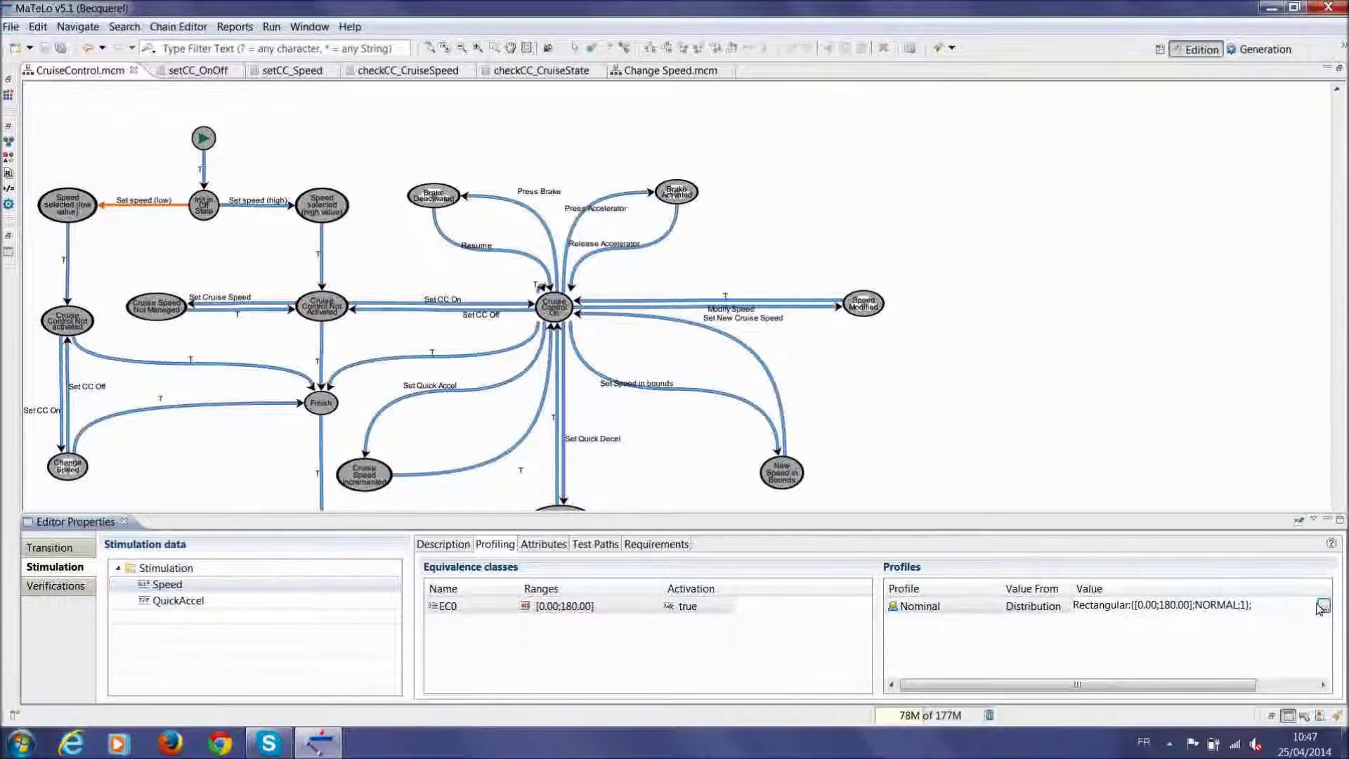
click(1323, 606)
scroll(913, 362, down, 2)
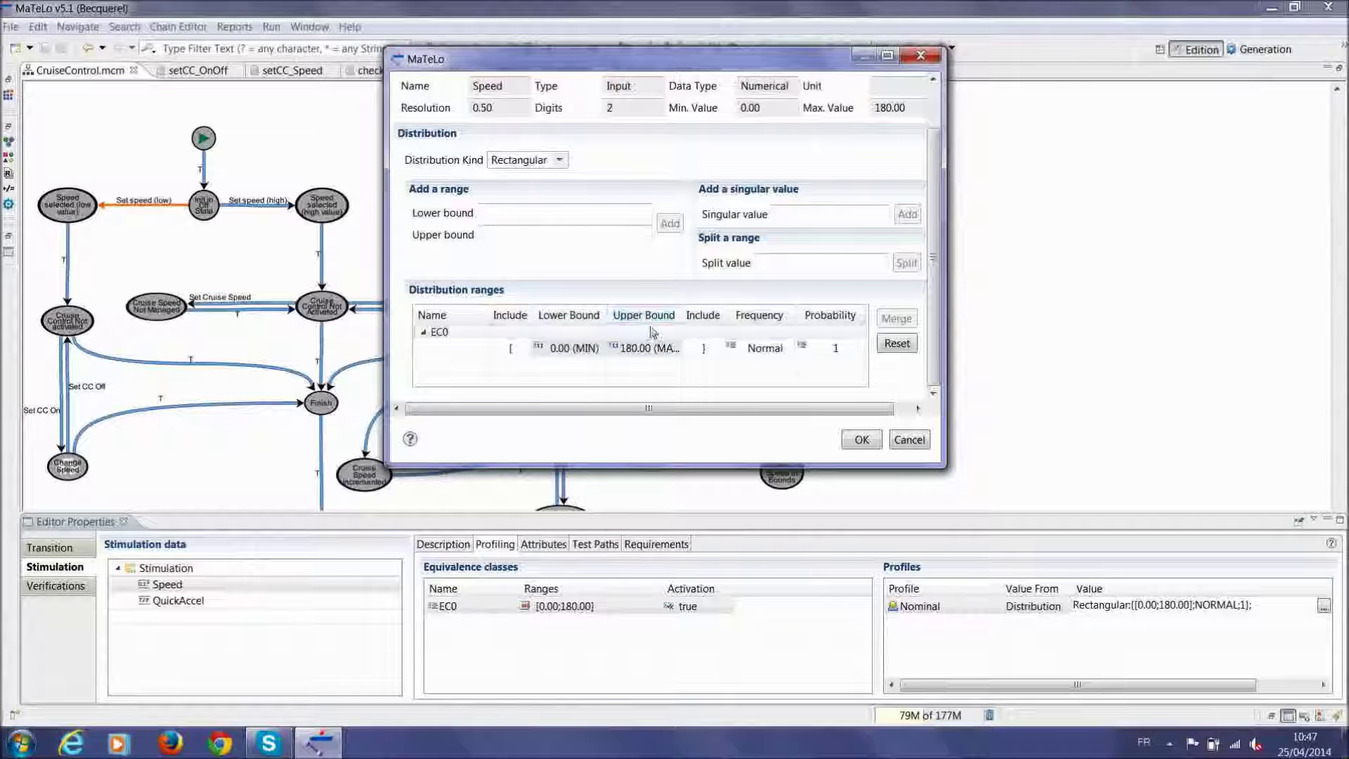
click(861, 440)
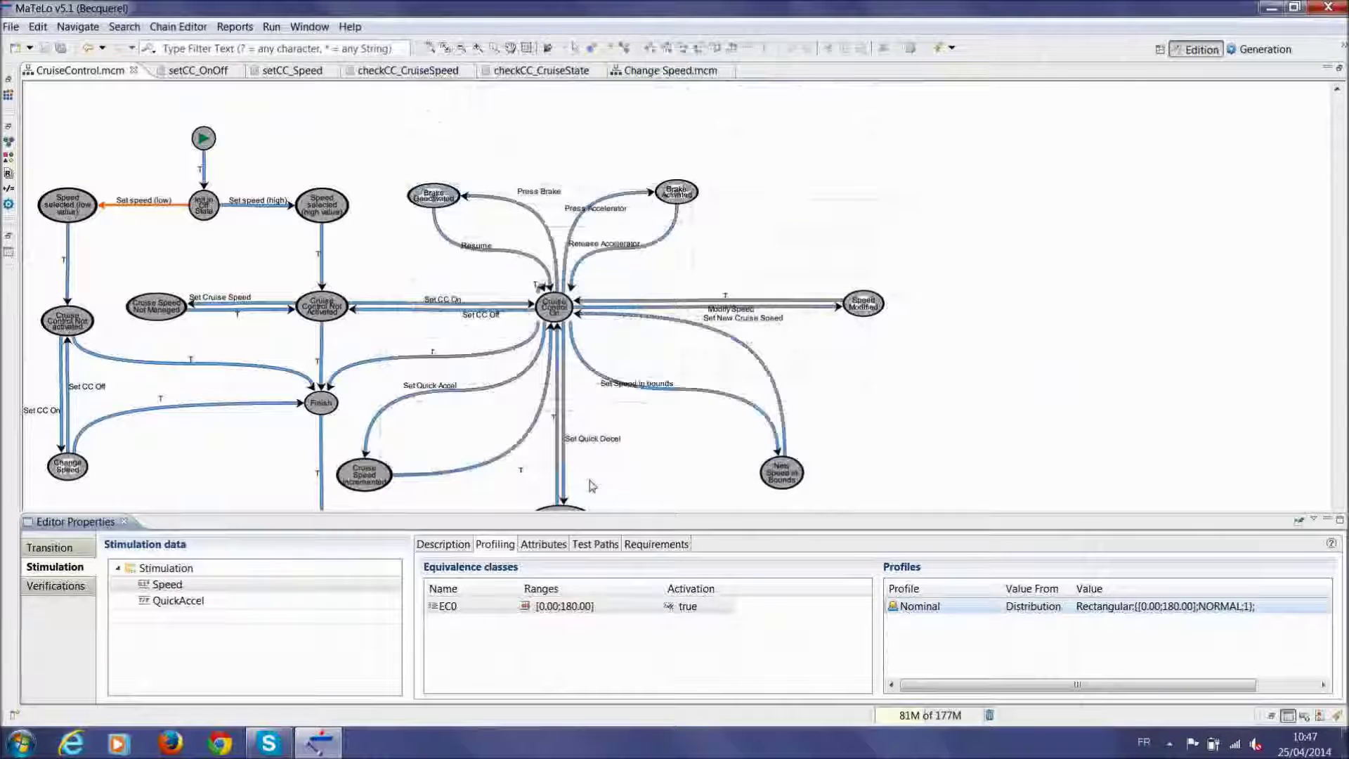
Review the Nominal profile's distribution for the QuickAccel stimulation of the Set speed (low) transition
click(178, 601)
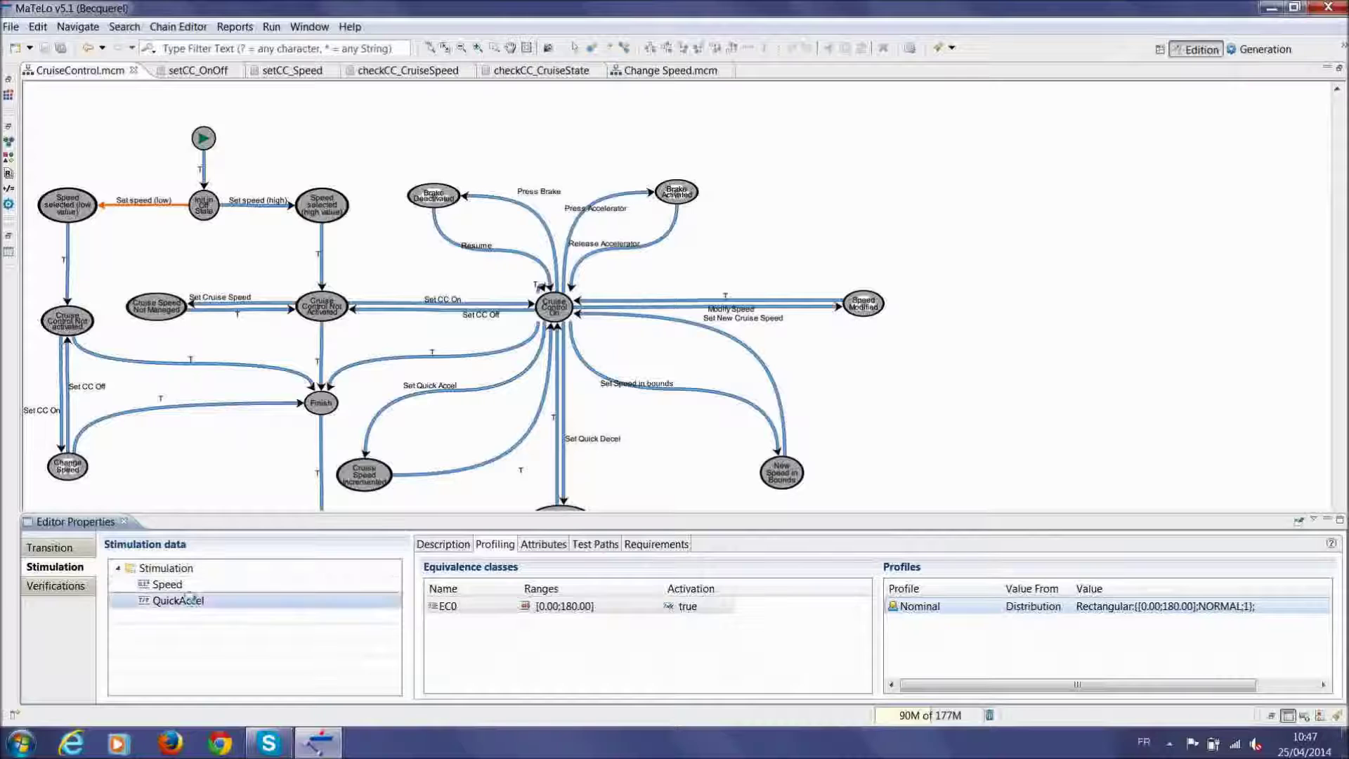
click(1133, 606)
click(1324, 605)
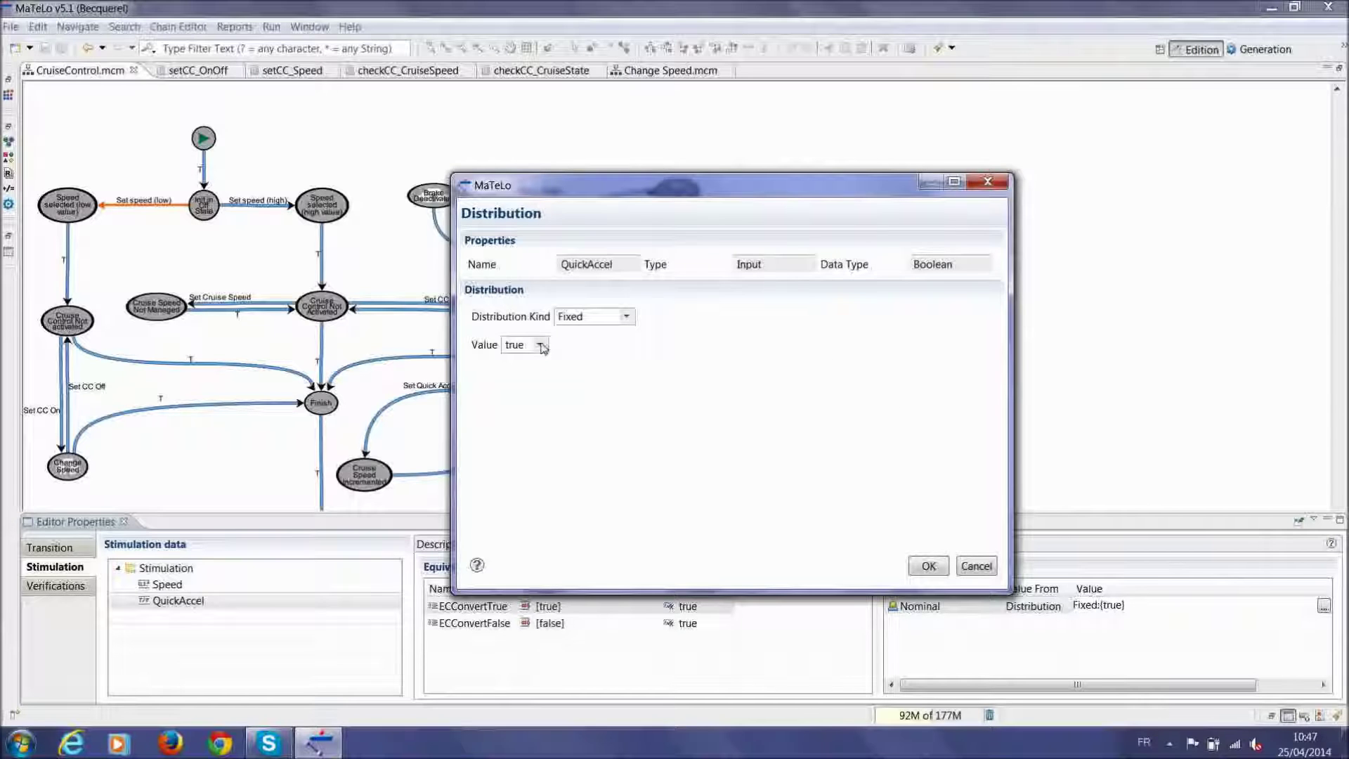
click(928, 565)
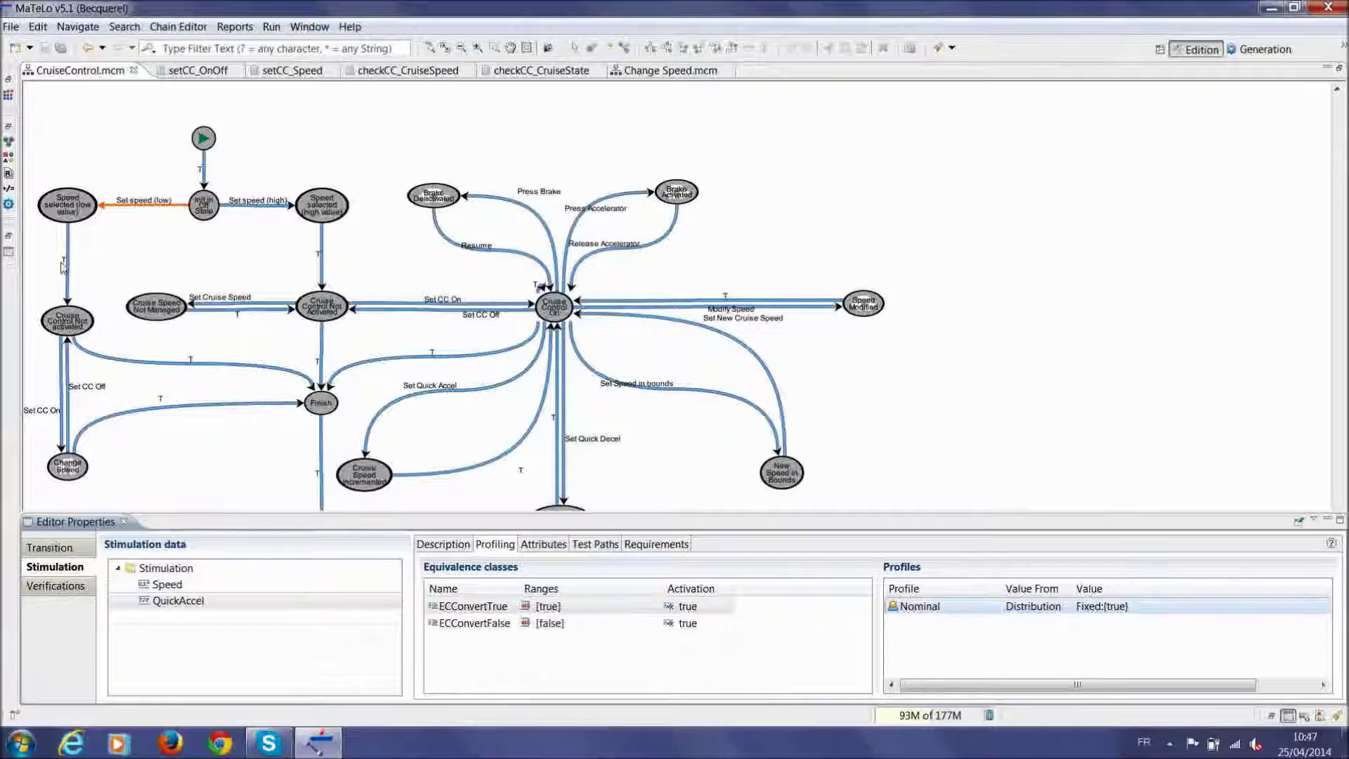
Review the CC_State verification's comparison settings and its selectable state values for the Set speed (low) transition
click(56, 586)
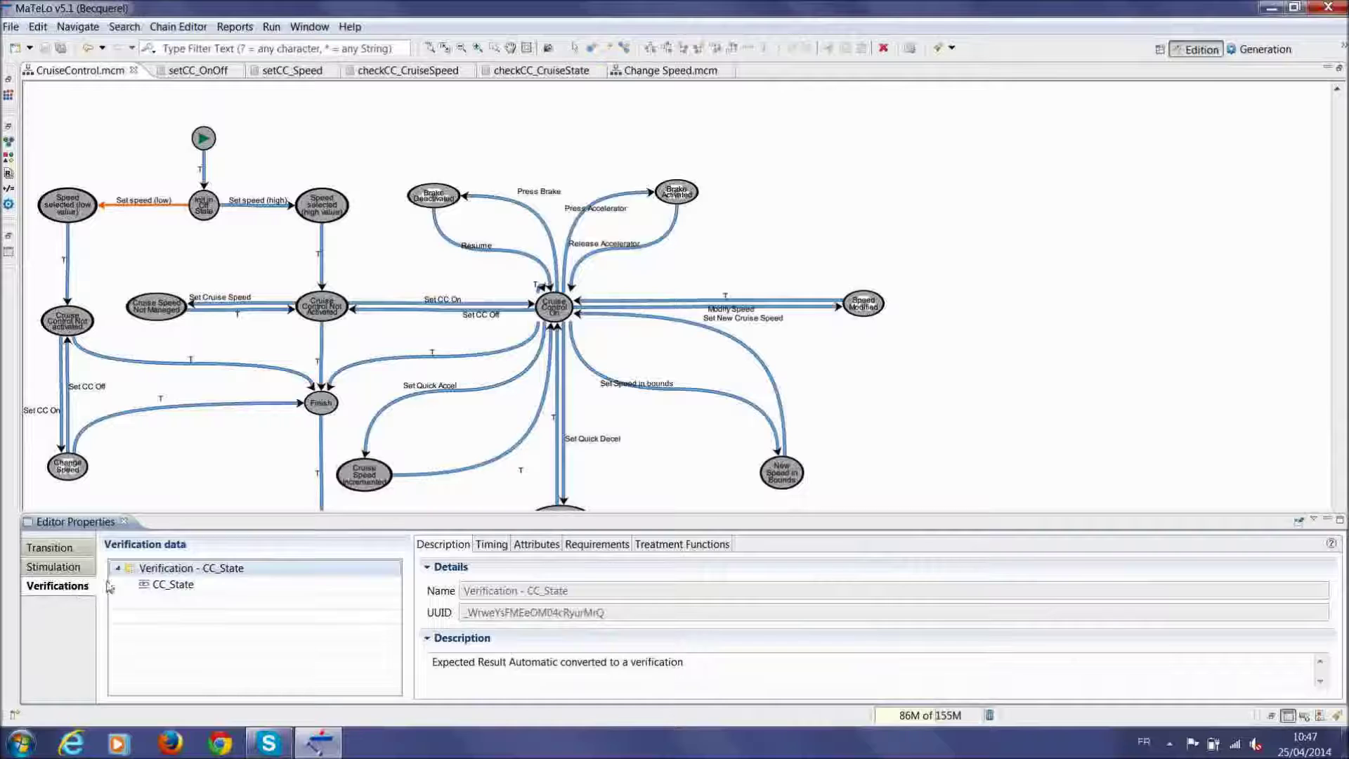
click(161, 585)
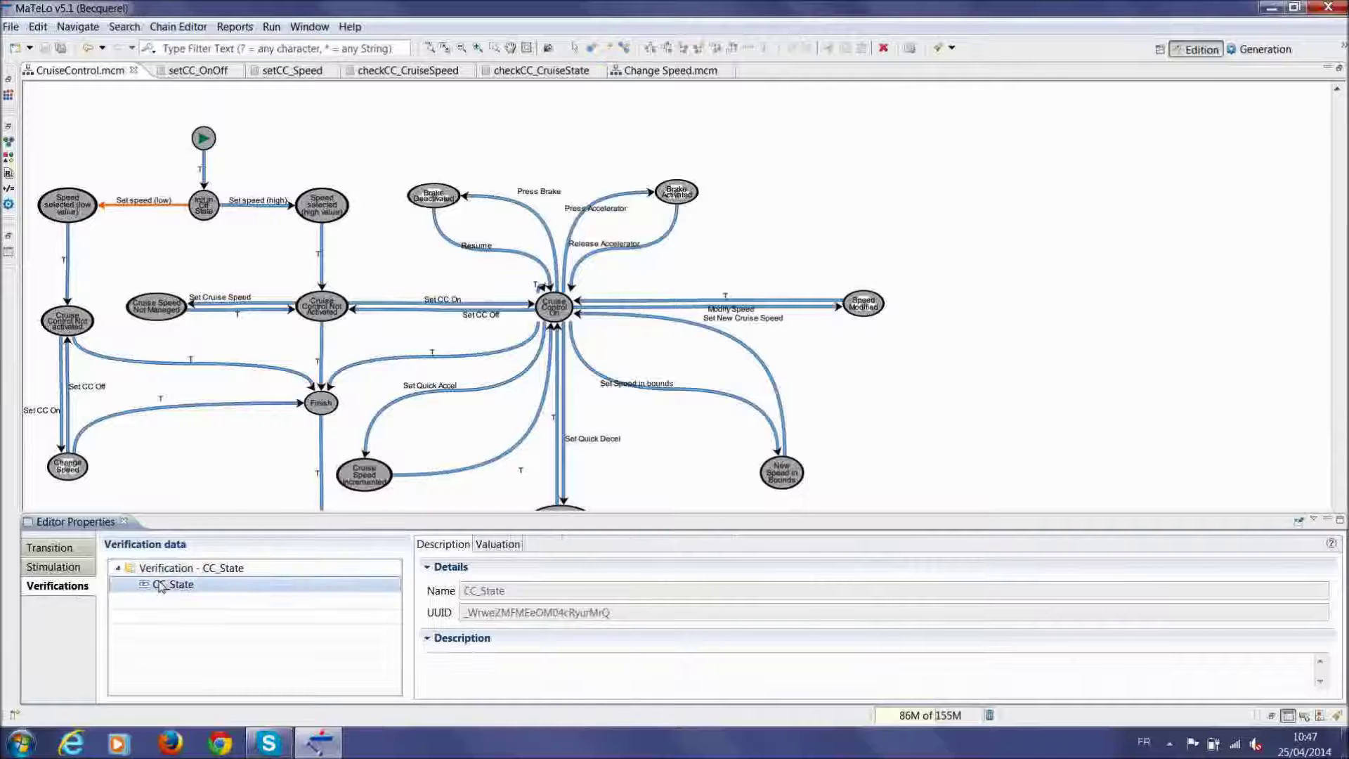
click(509, 546)
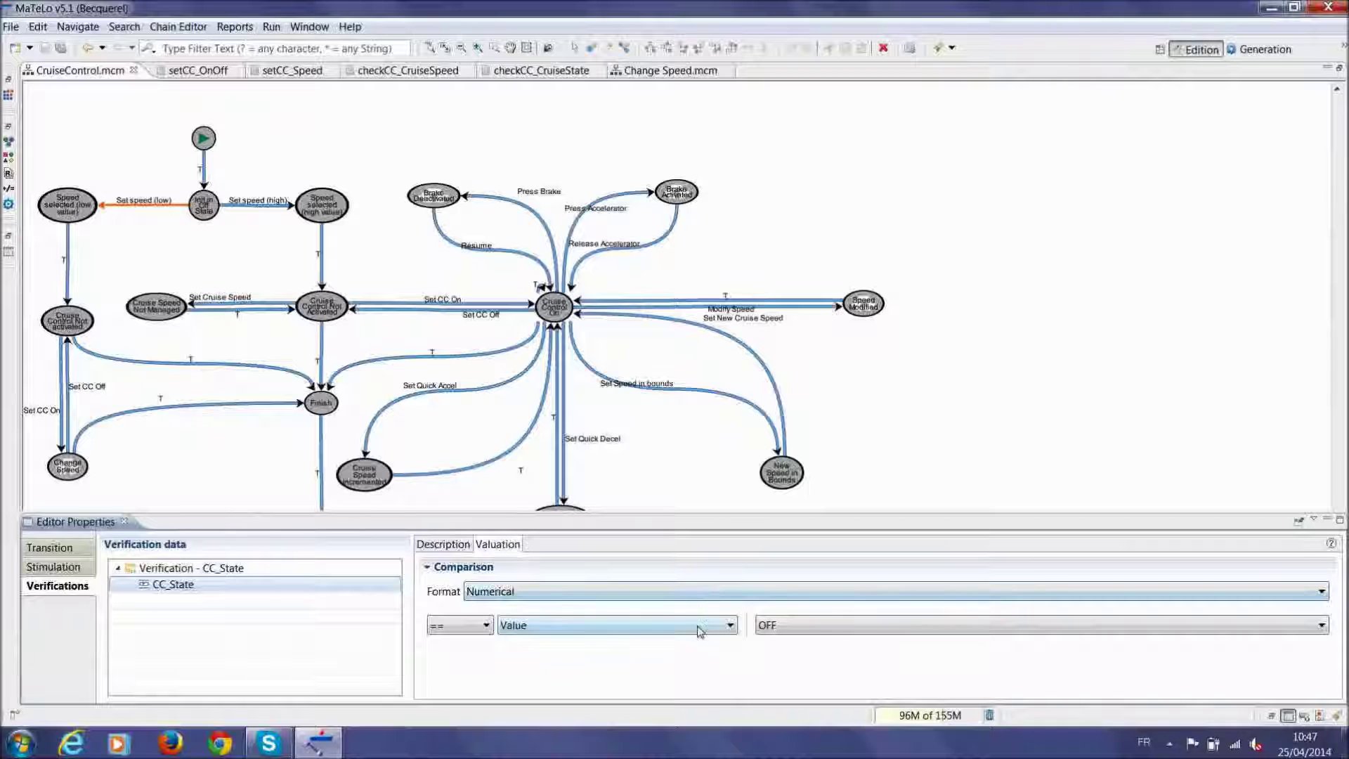
click(848, 635)
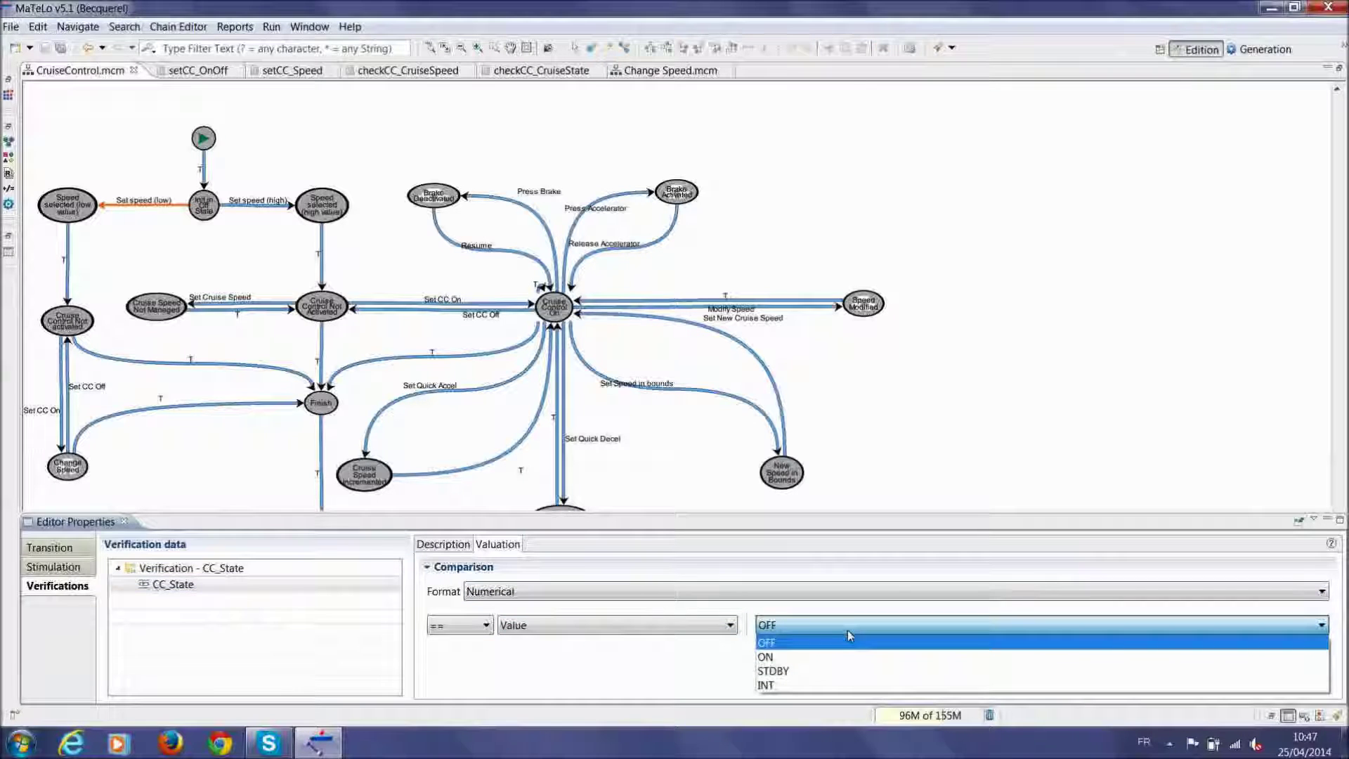
click(849, 632)
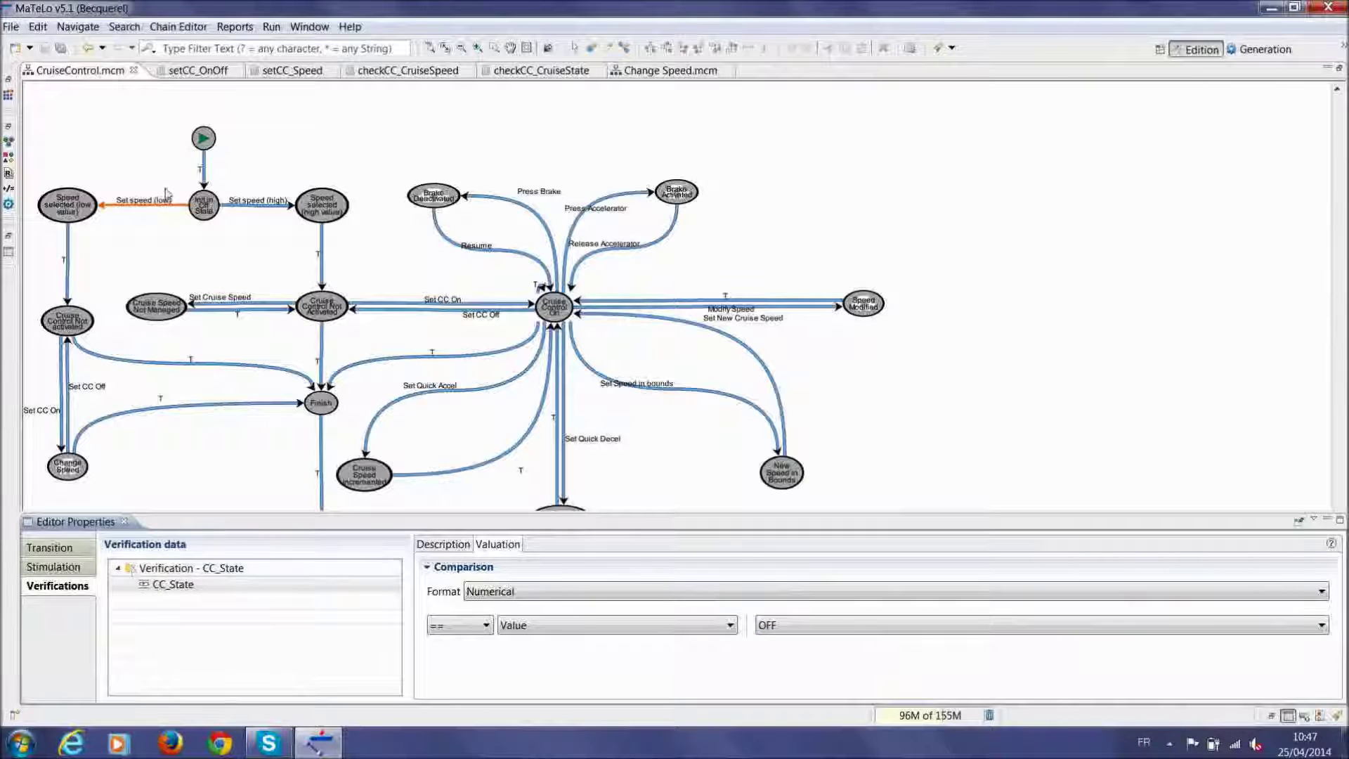
Display the requirement associated with the Set speed (low) transition, widening the columns to read its full name and description
click(165, 232)
click(166, 206)
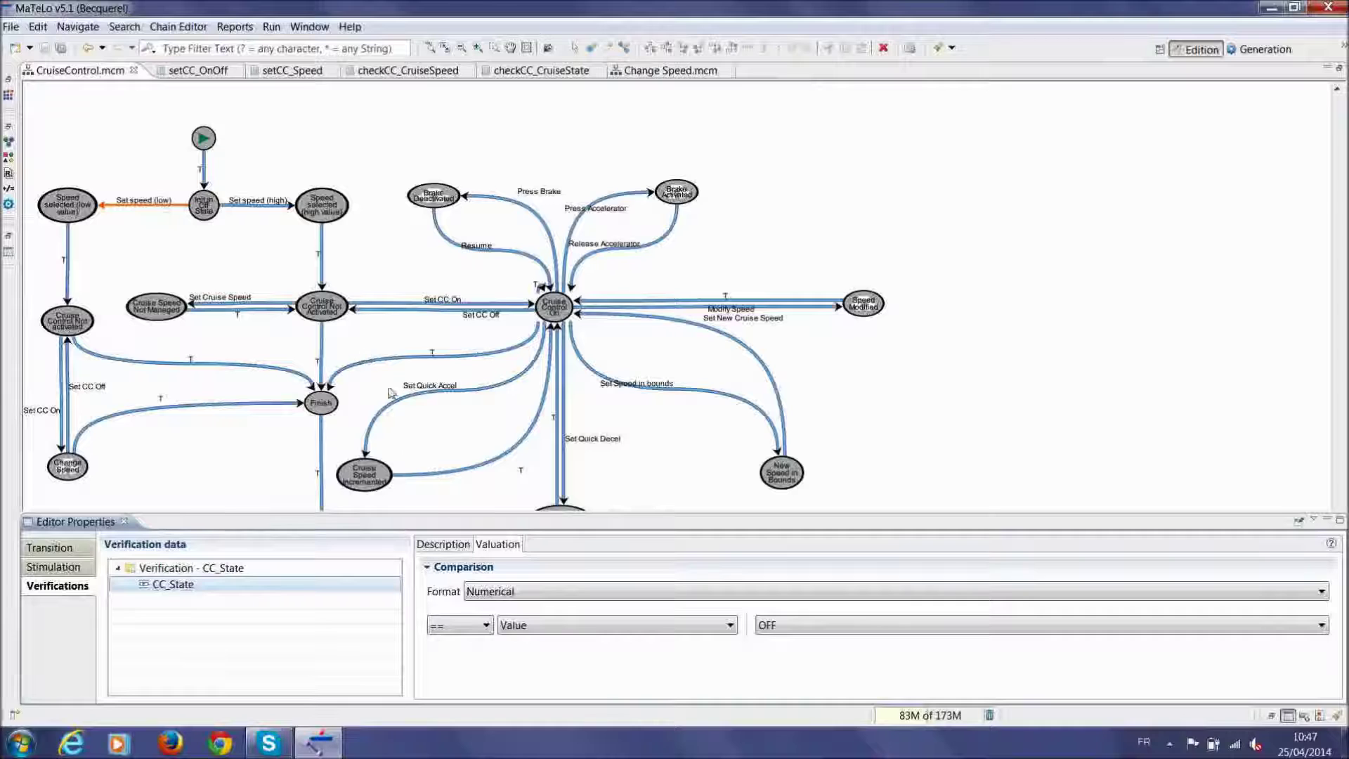
click(78, 548)
click(657, 545)
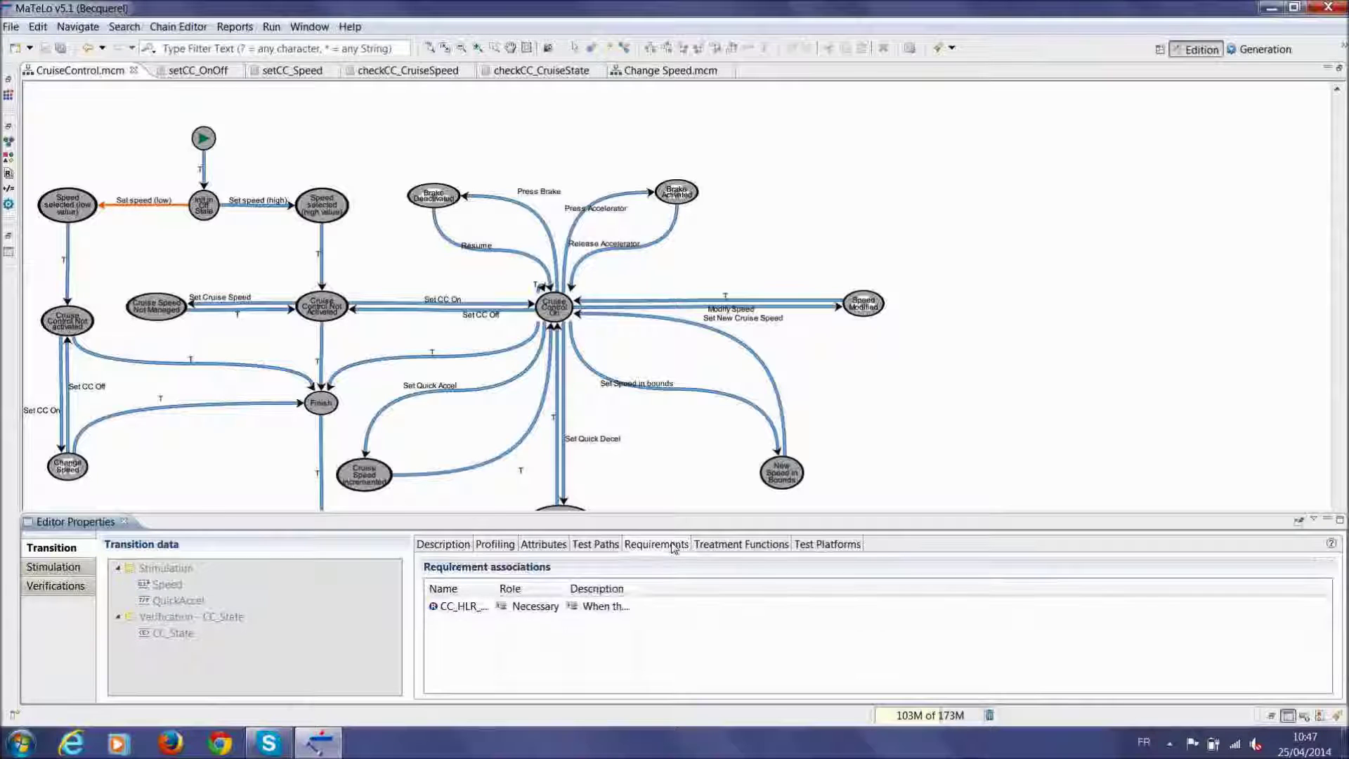
drag(494, 589, 650, 584)
drag(794, 590, 1230, 568)
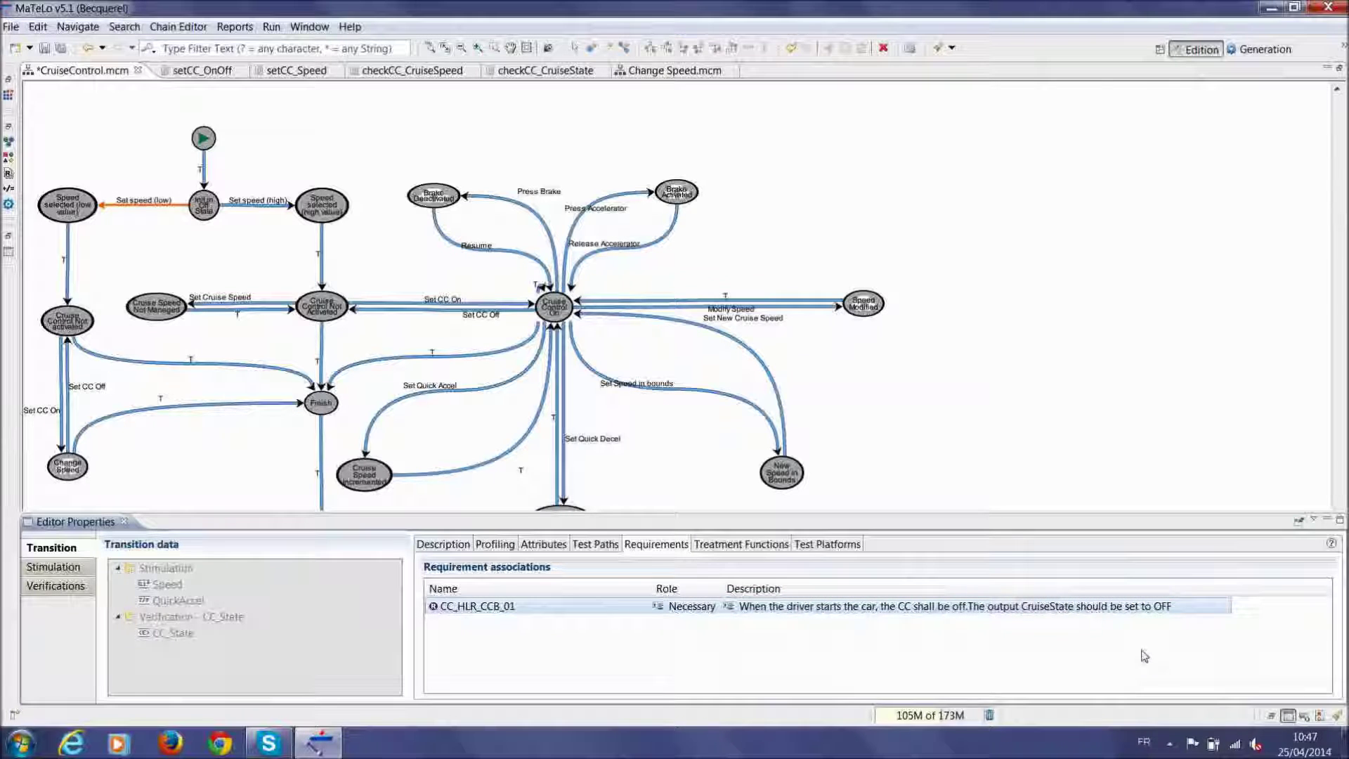
Save the CruiseControl chain and reset the Edition perspective to its defaults
click(196, 269)
click(45, 49)
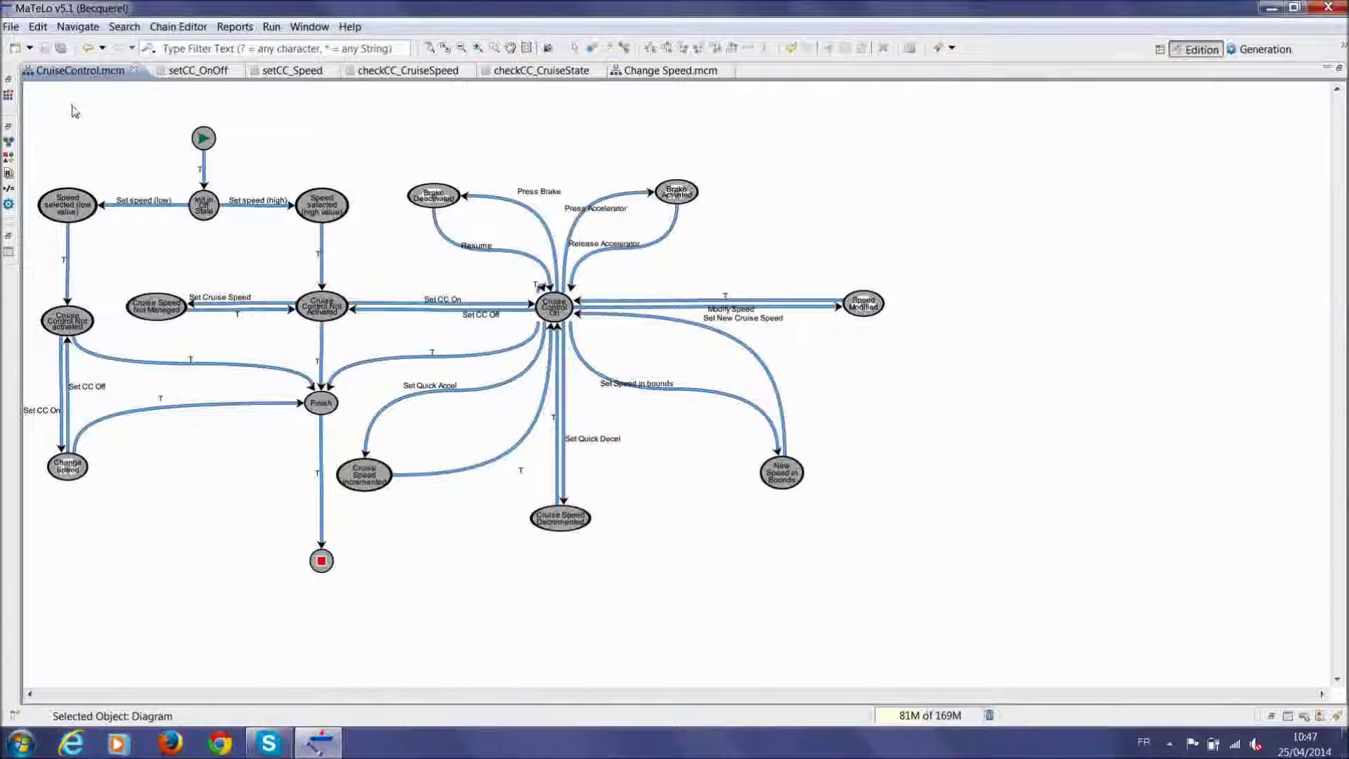
click(315, 27)
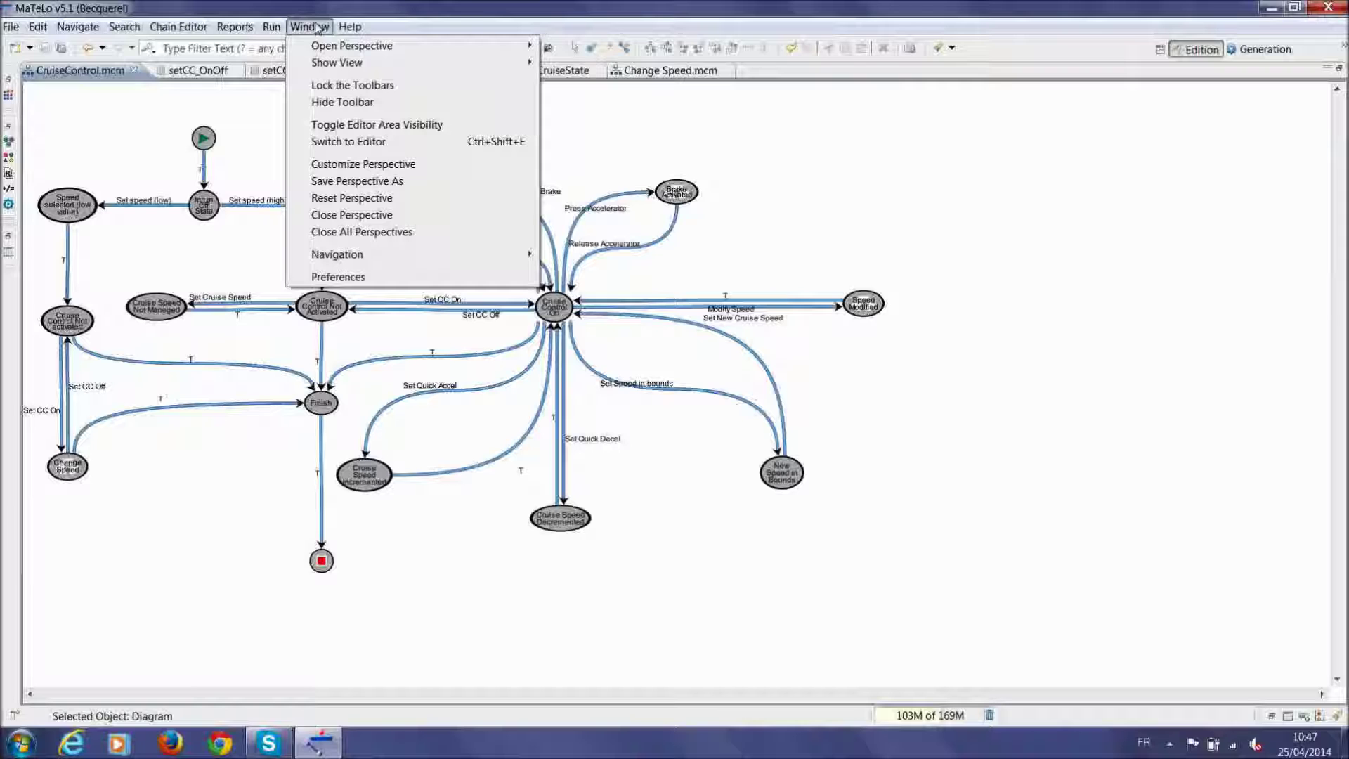
click(376, 198)
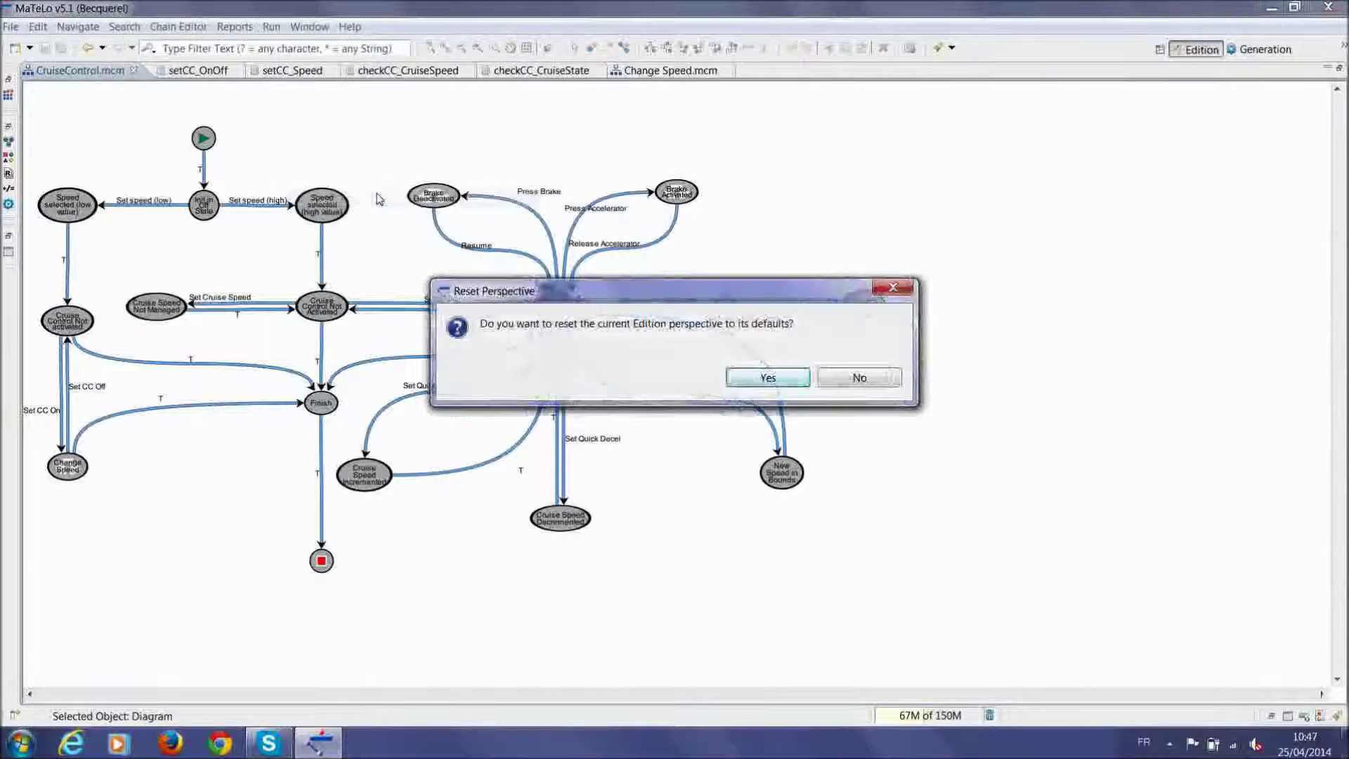
click(768, 377)
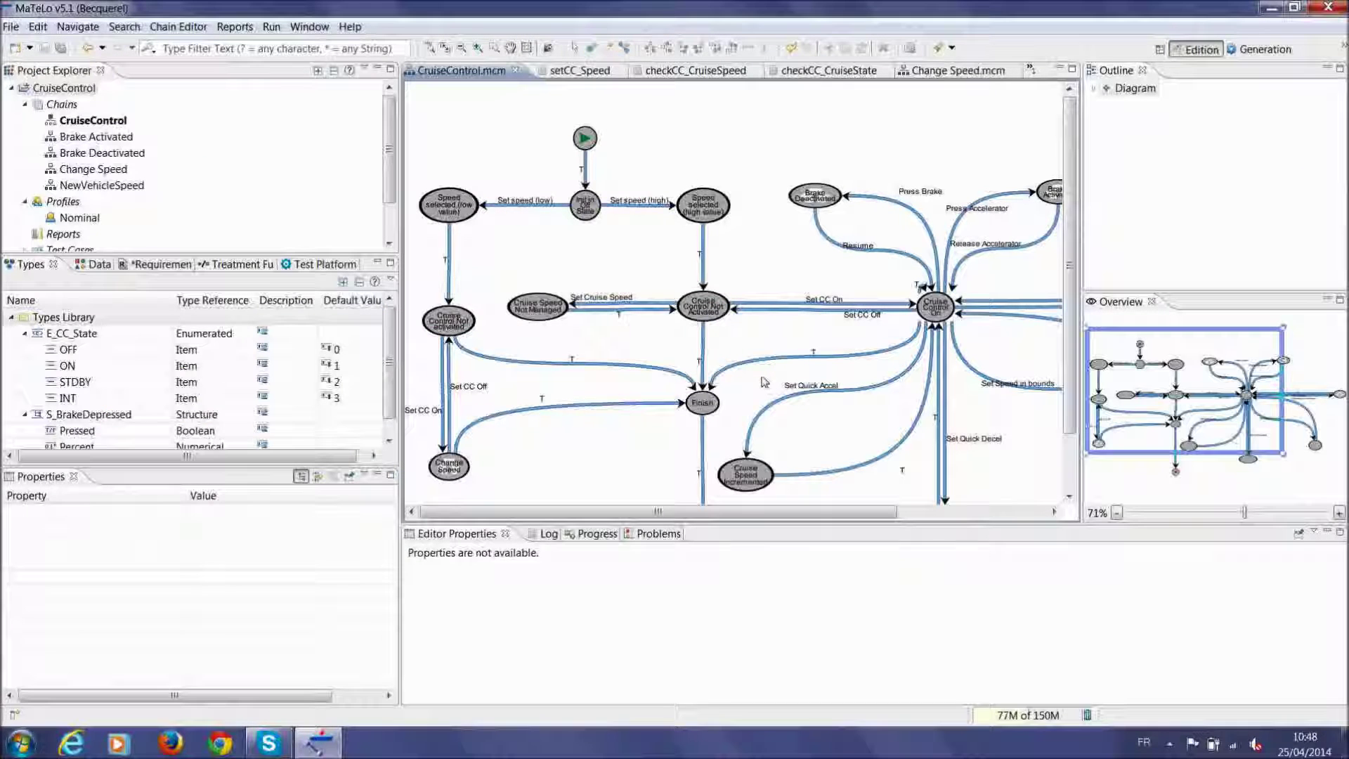
Close the Outline and Overview views and enlarge the diagram area to fit the whole CruiseControl chain
click(1142, 71)
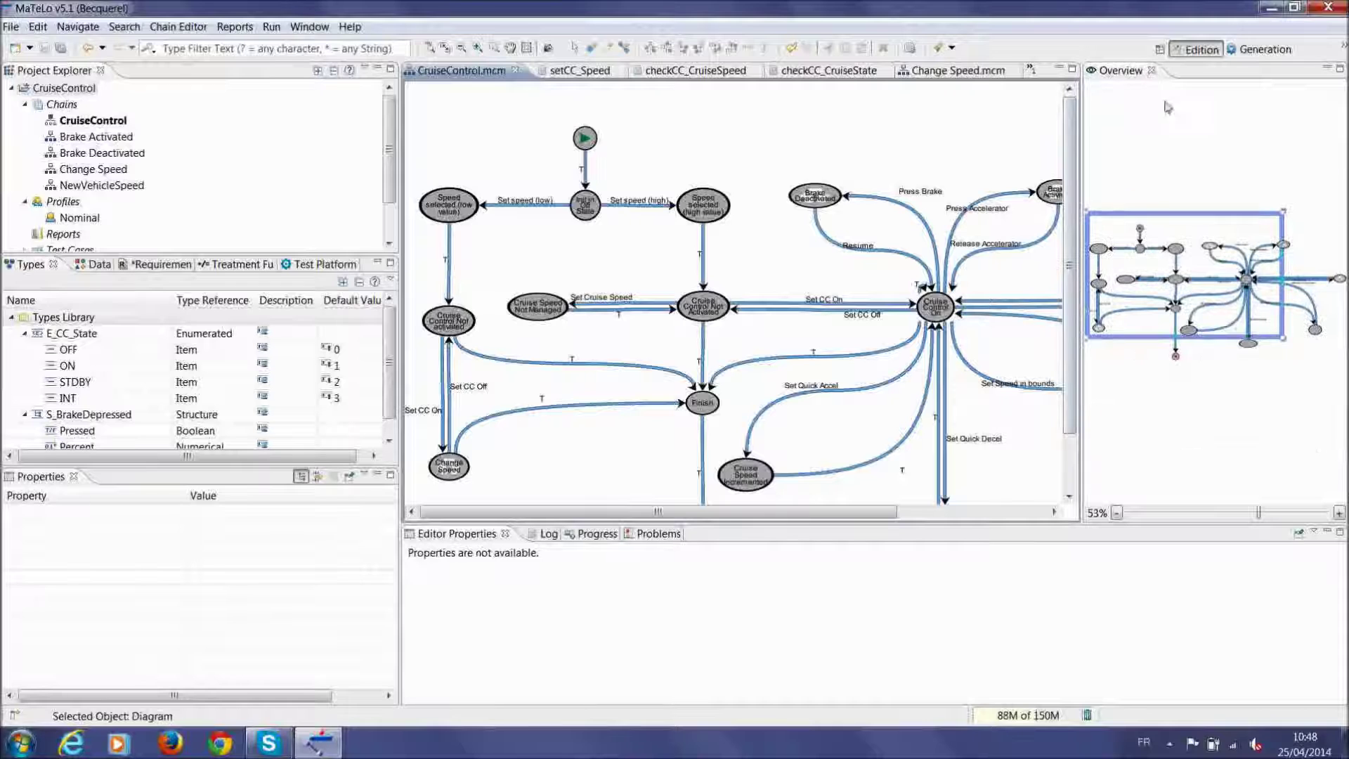
click(1151, 71)
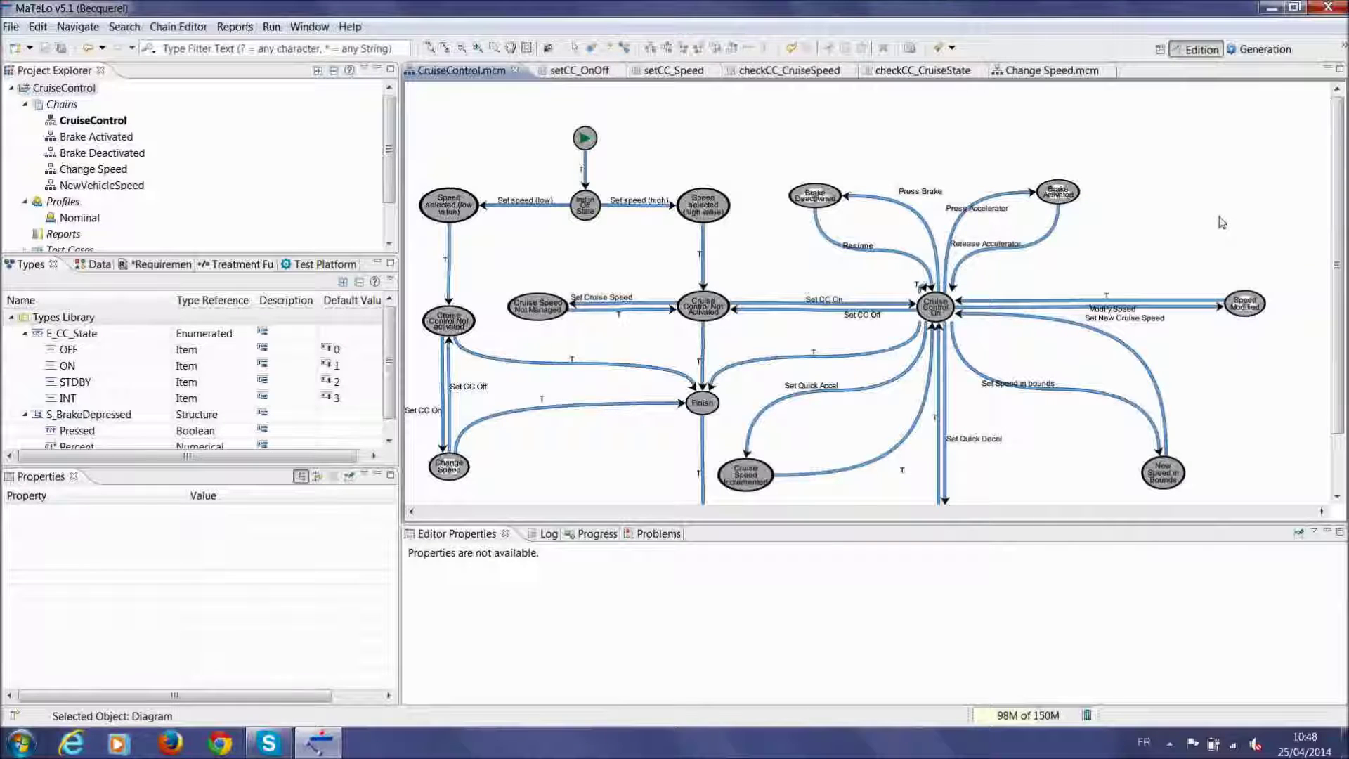
scroll(1042, 298, down, 3)
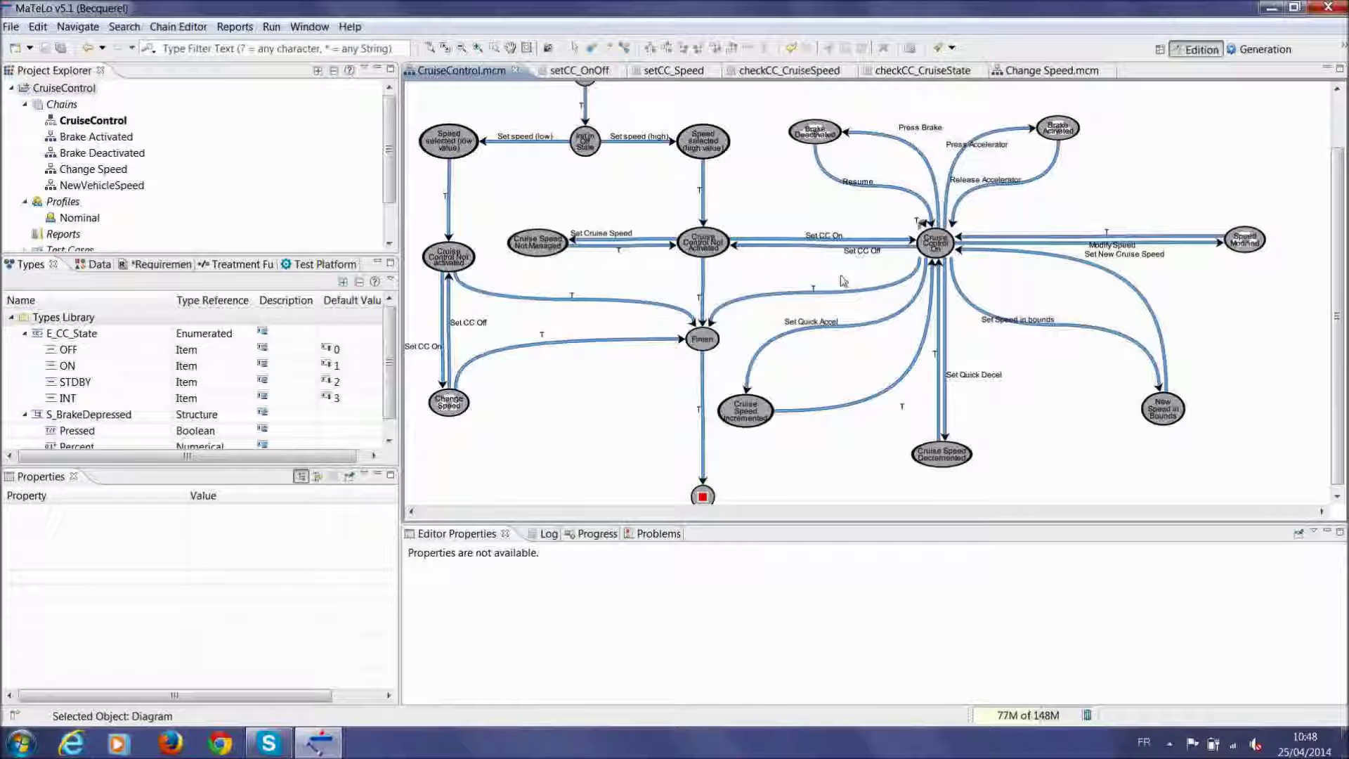
drag(852, 522, 884, 648)
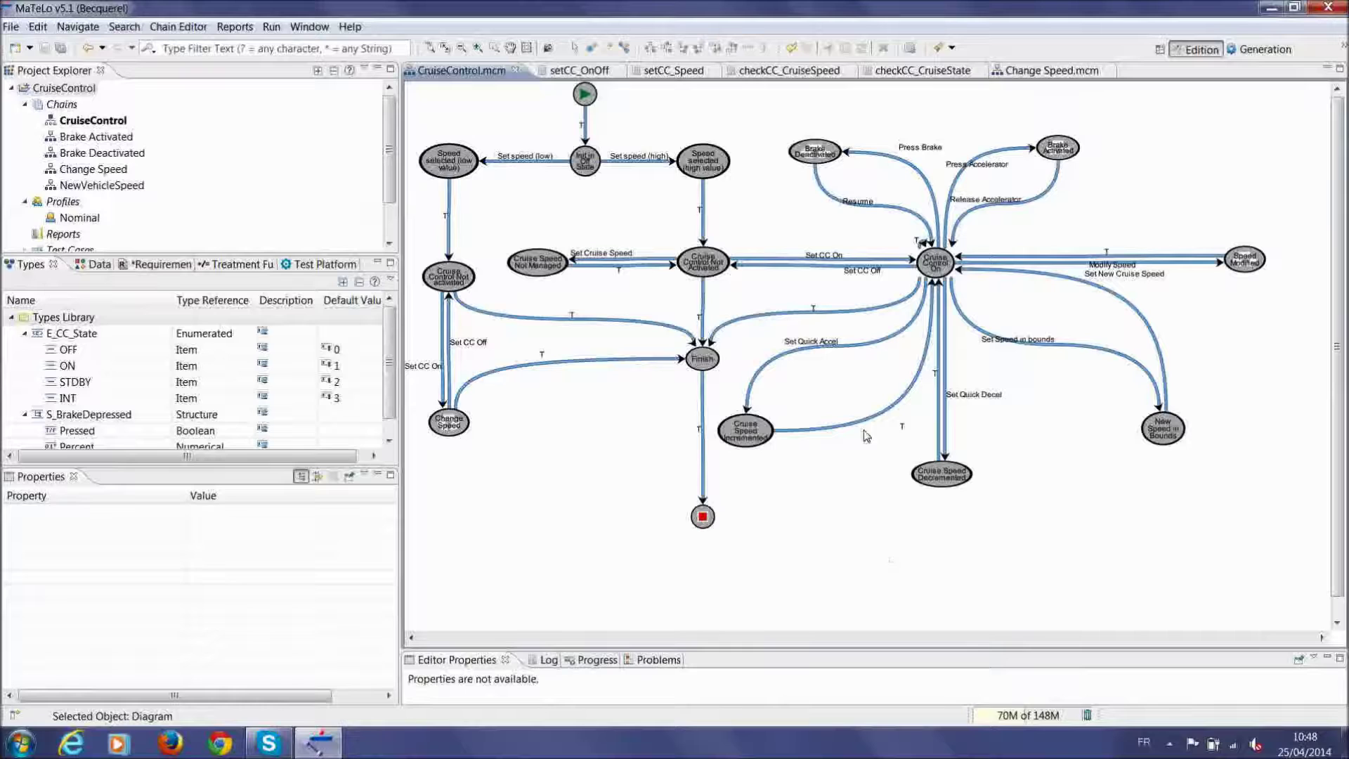
Examine the chains behind the Brake Deactivated and Brake Activated macro states and return to the CruiseControl chain
double_click(815, 150)
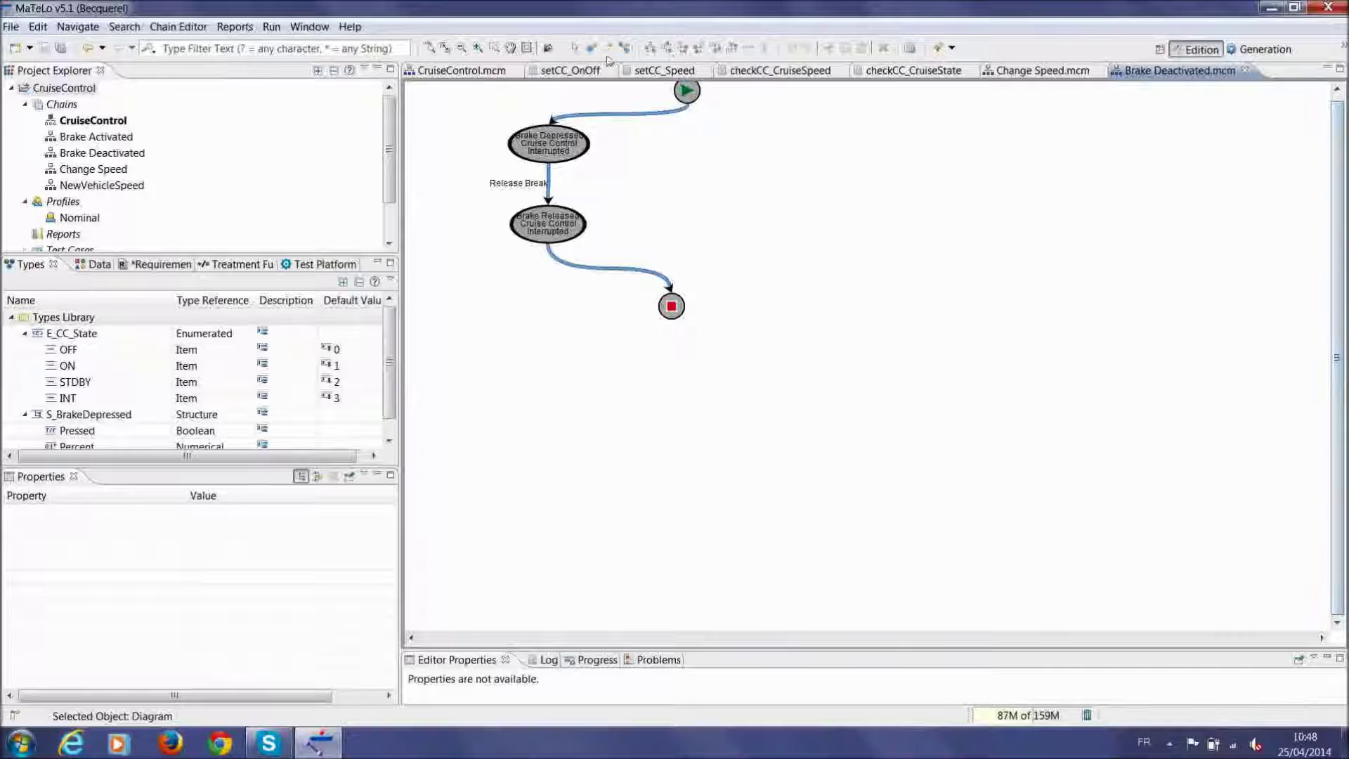
click(445, 49)
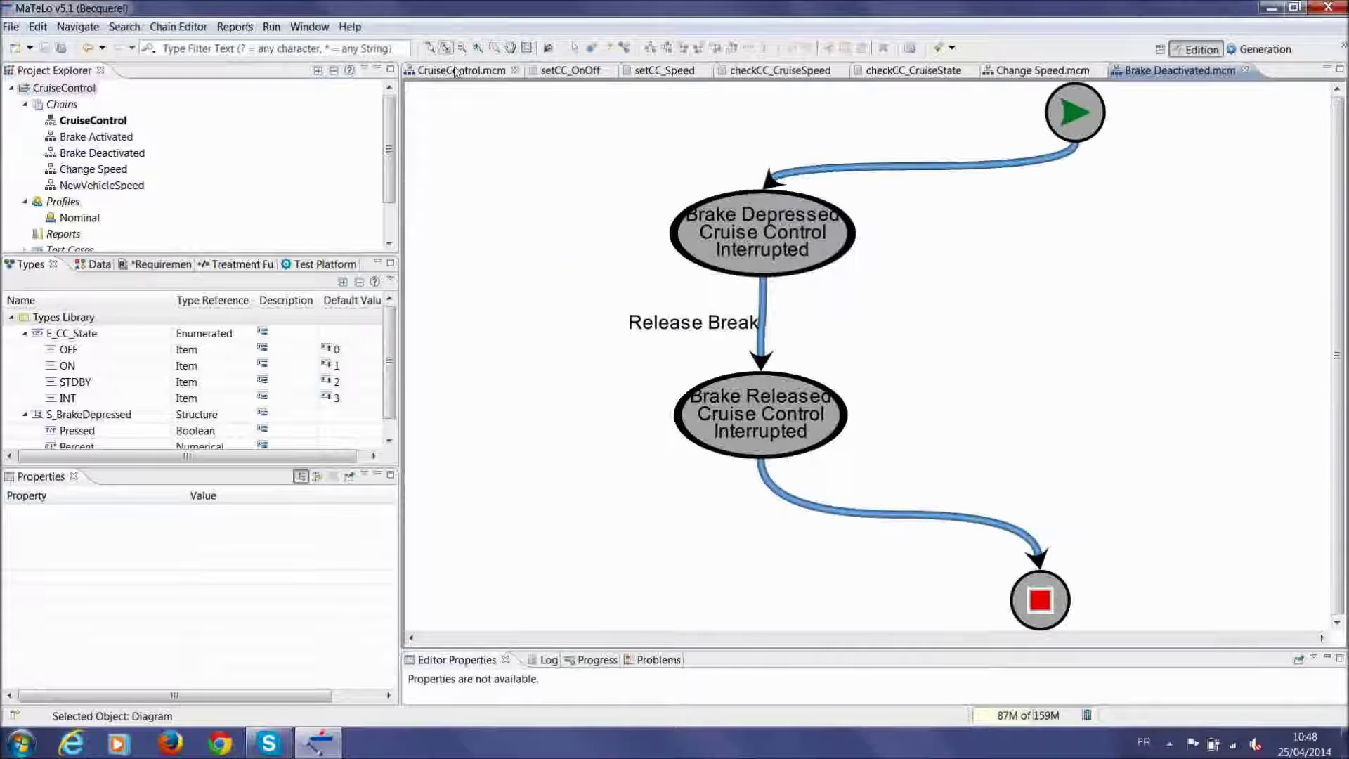
click(455, 70)
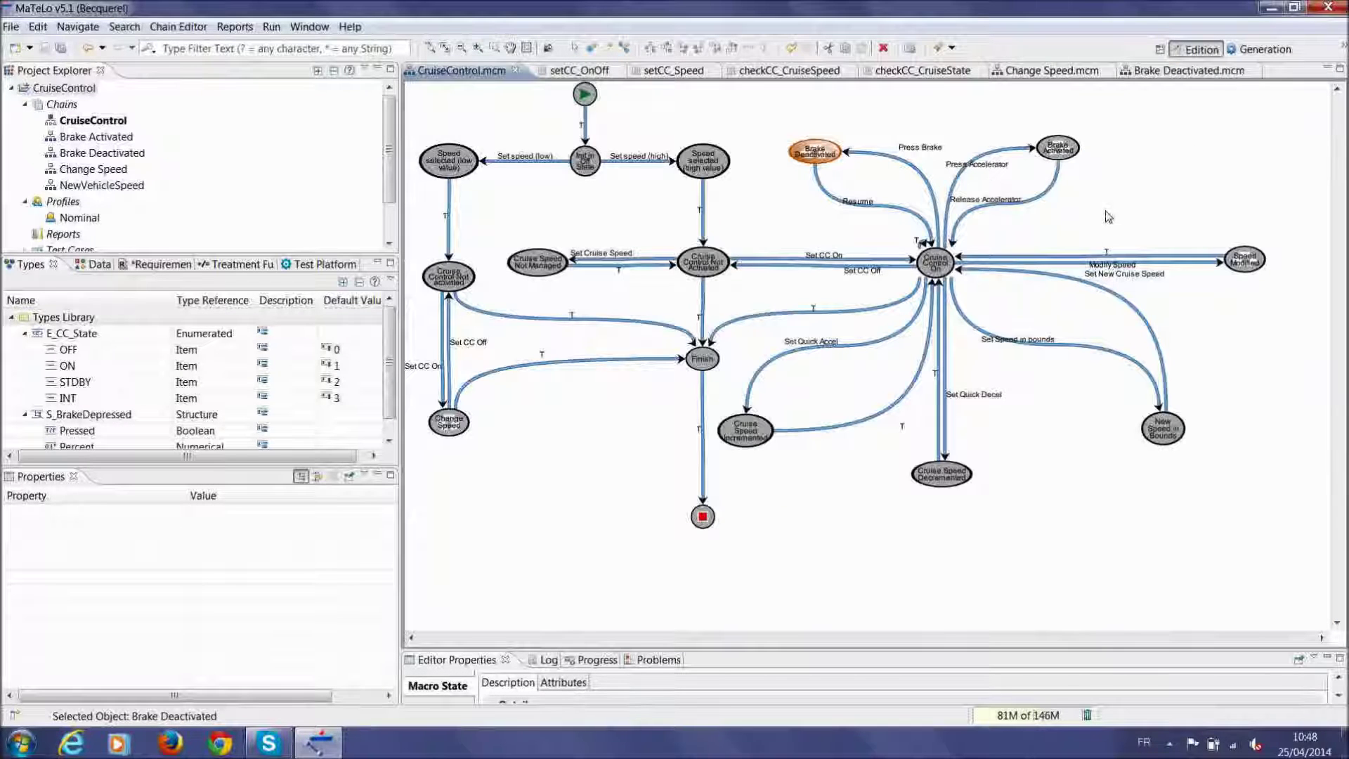
double_click(1066, 155)
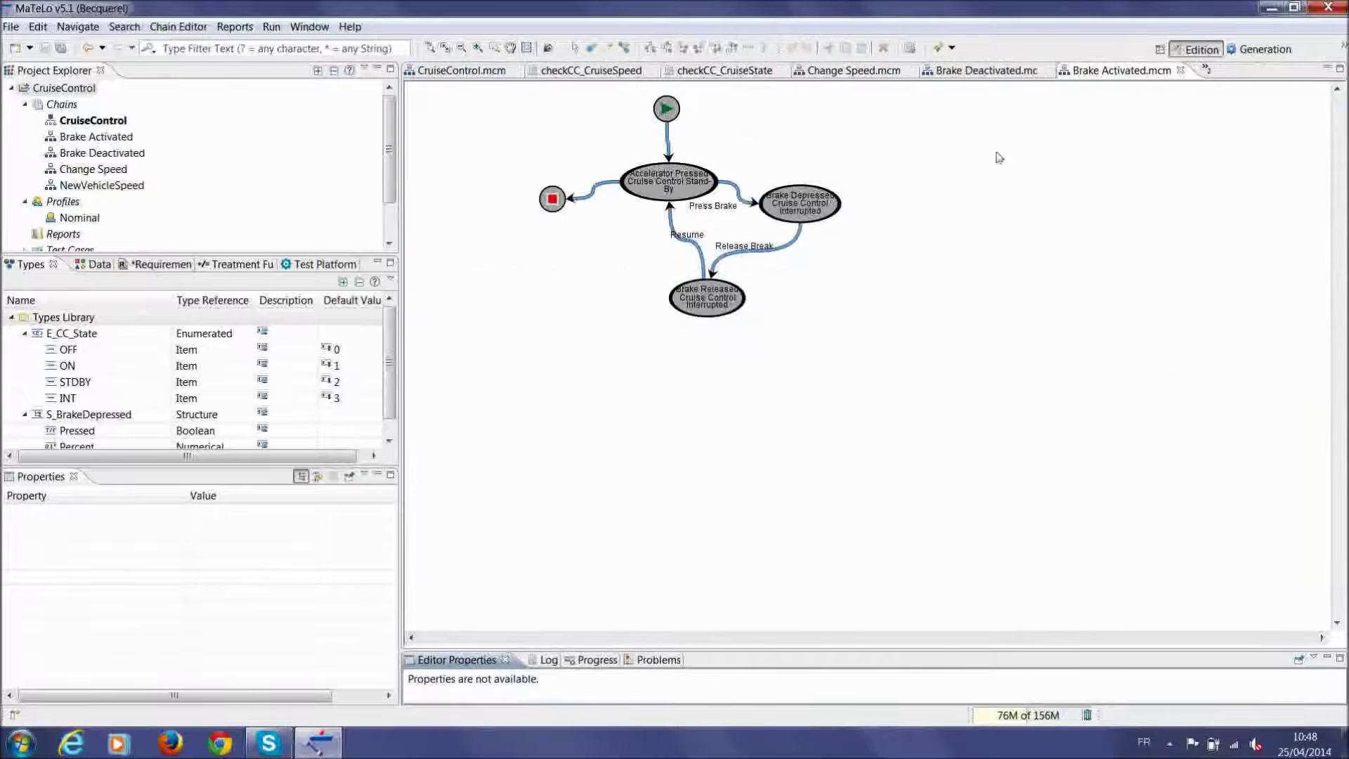
click(489, 76)
click(509, 101)
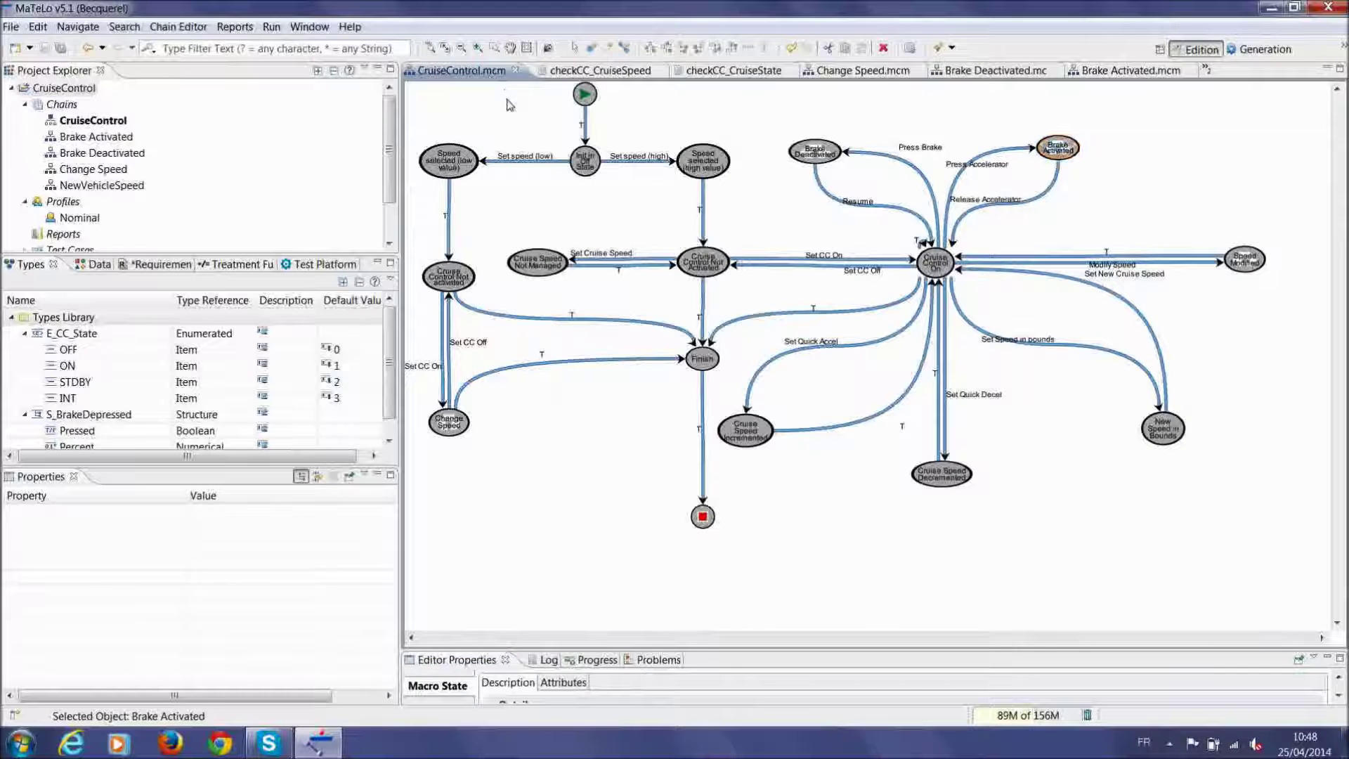
Display the Set speed (low) transition's test operation scheduling and examine the value parameter of setCC_Speed under SSS
click(540, 163)
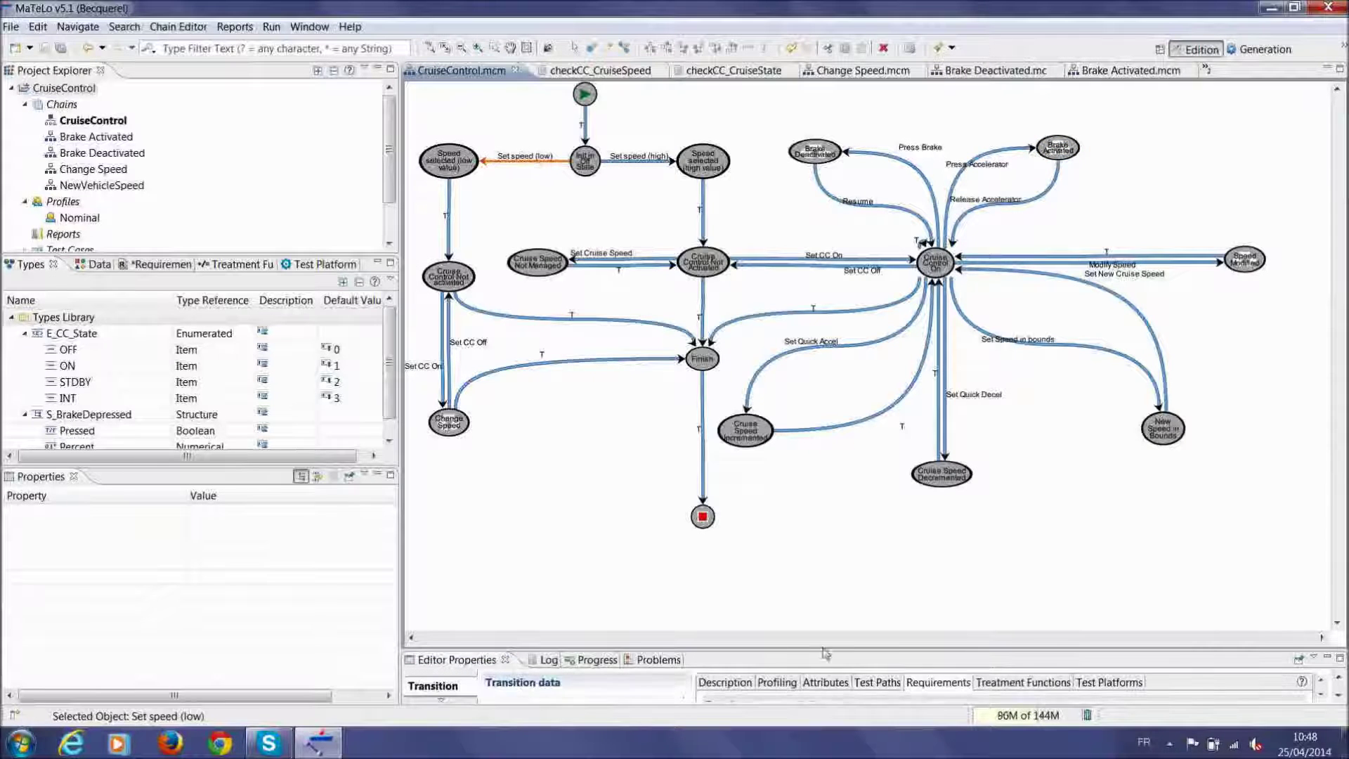
drag(835, 648, 865, 529)
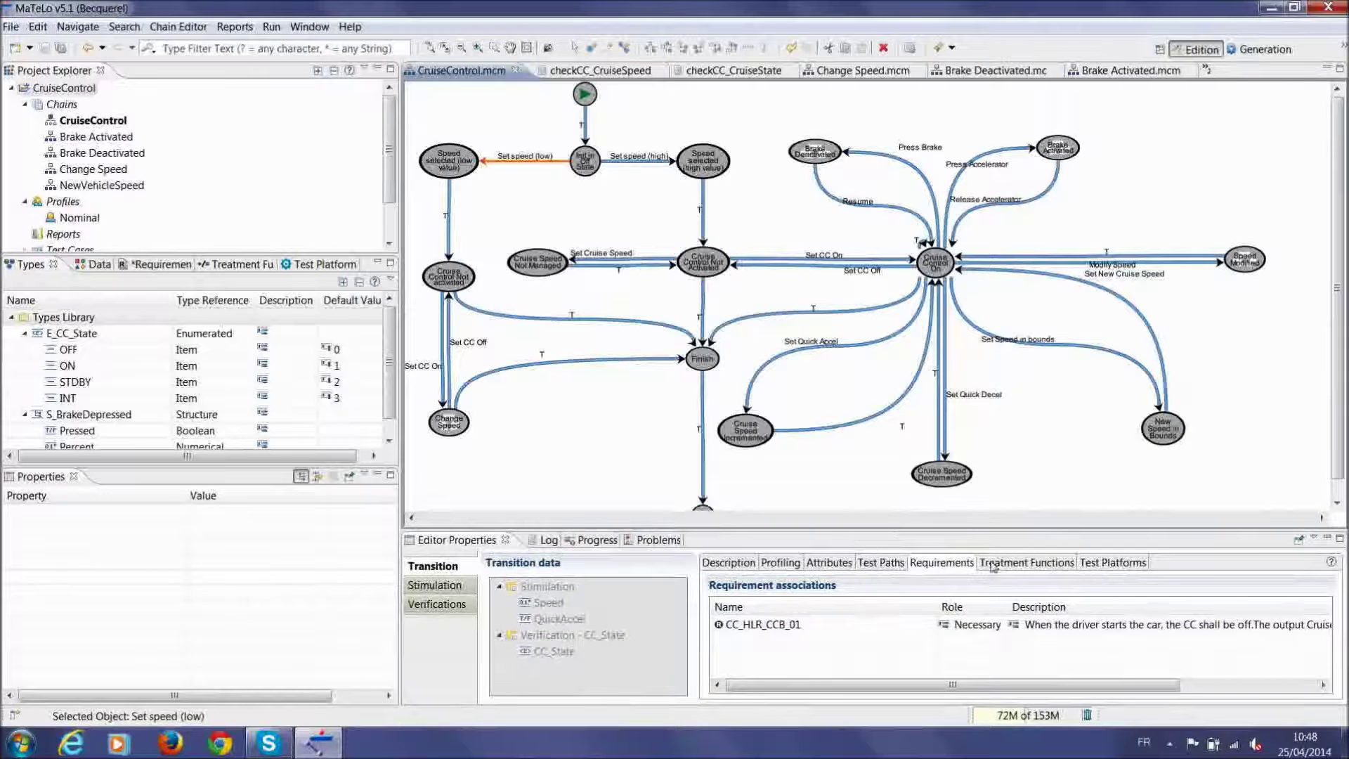
click(1093, 563)
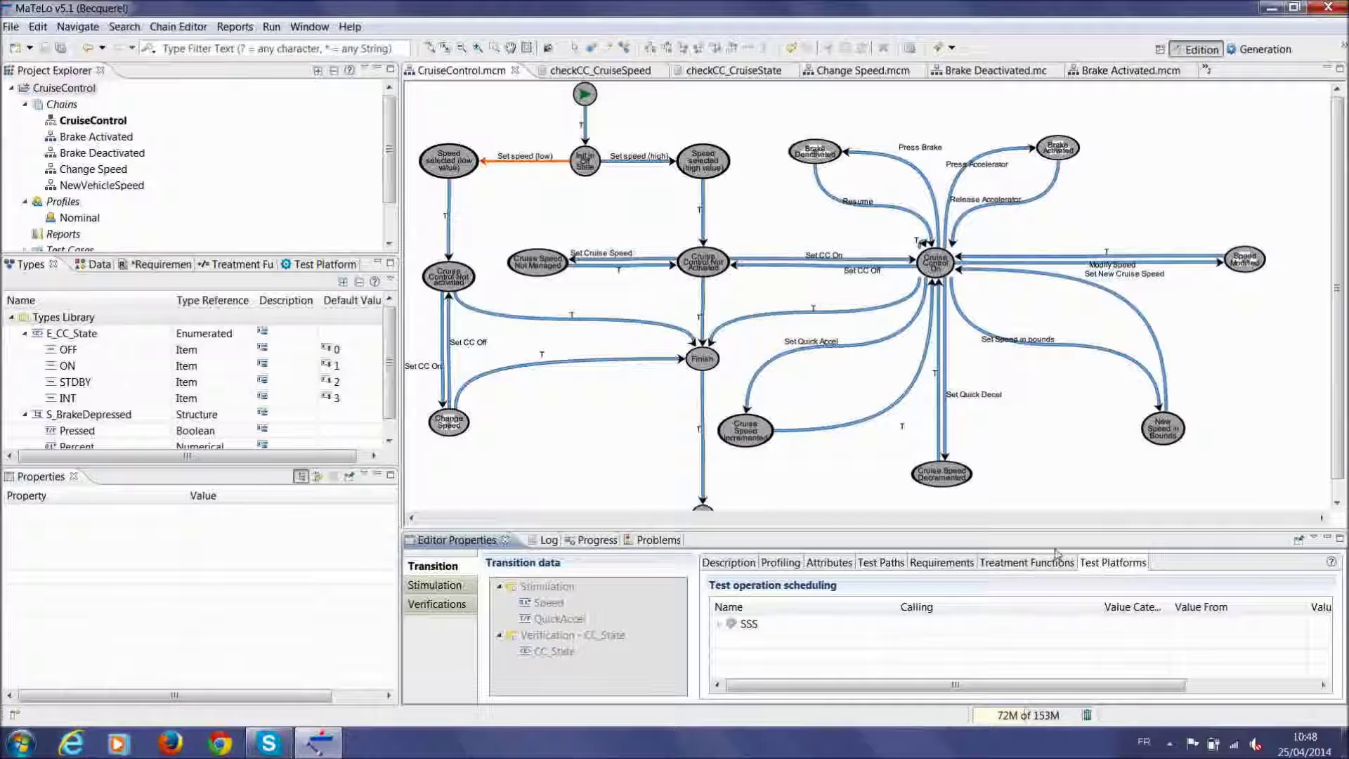
drag(1062, 529, 1057, 431)
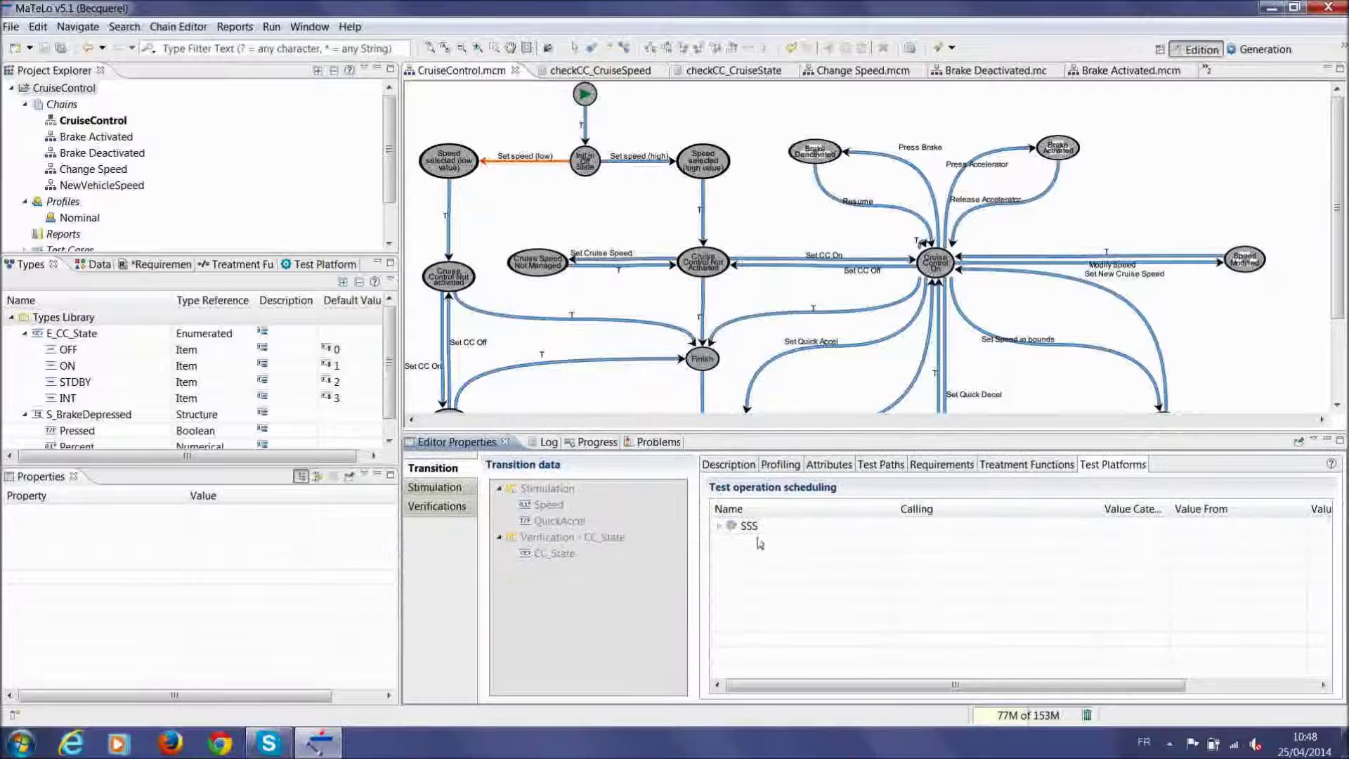
click(719, 526)
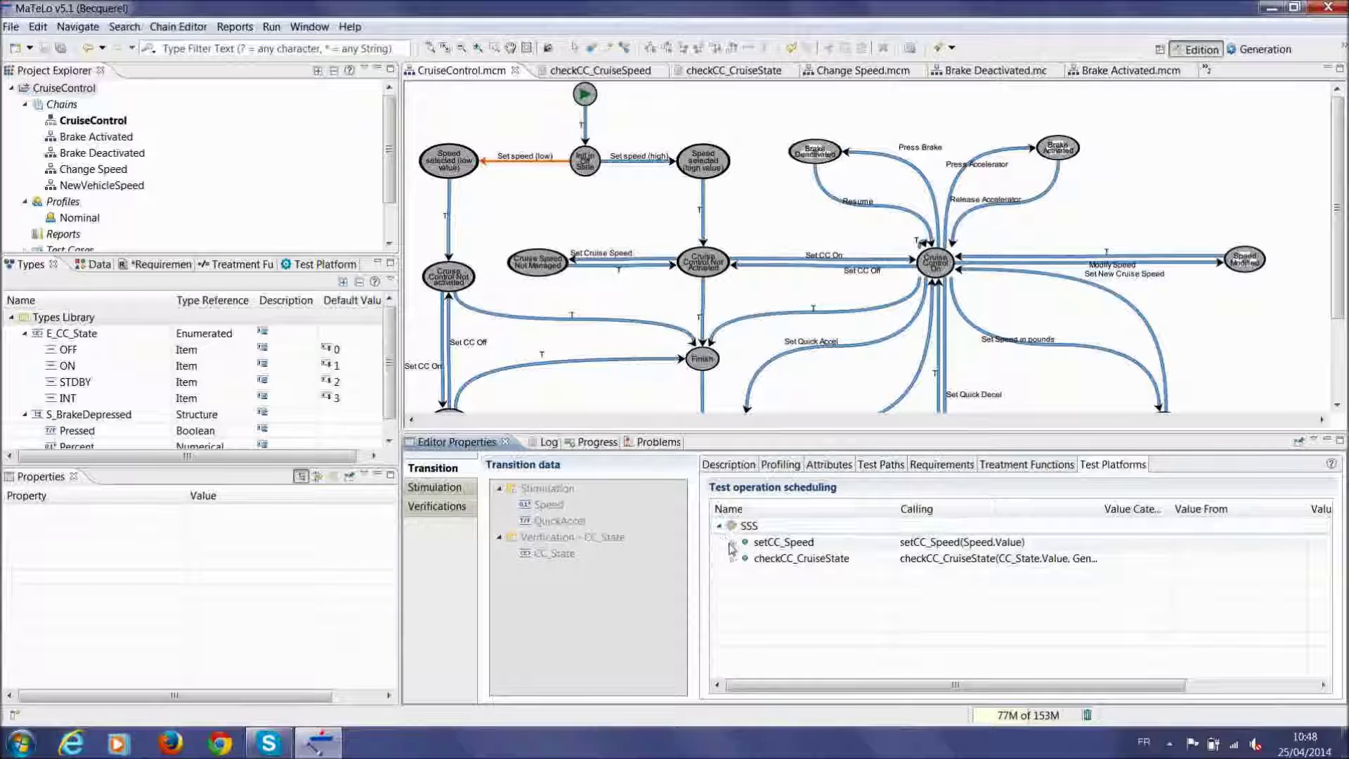
click(732, 543)
click(752, 562)
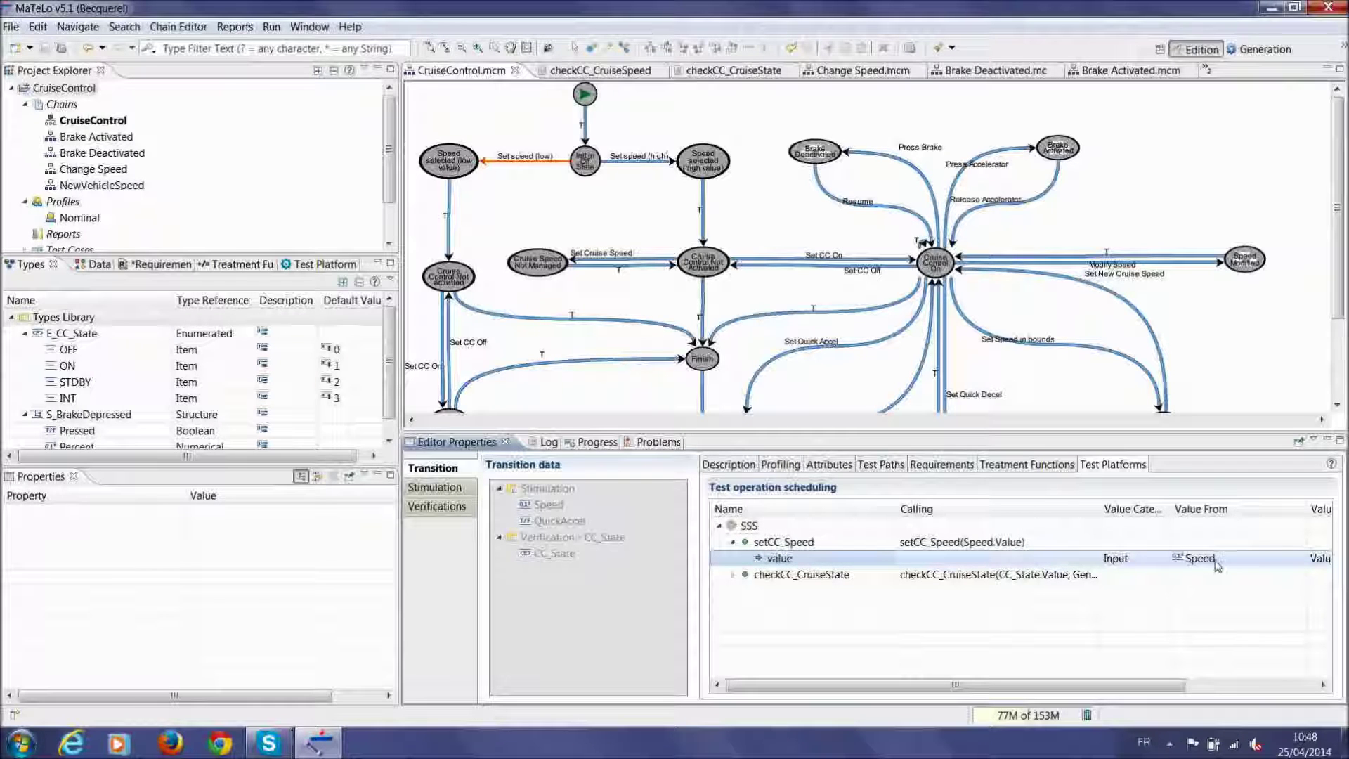
Review the equivalence class and Nominal profile of the Speed stimulation that feeds the setCC_Speed operation
click(465, 488)
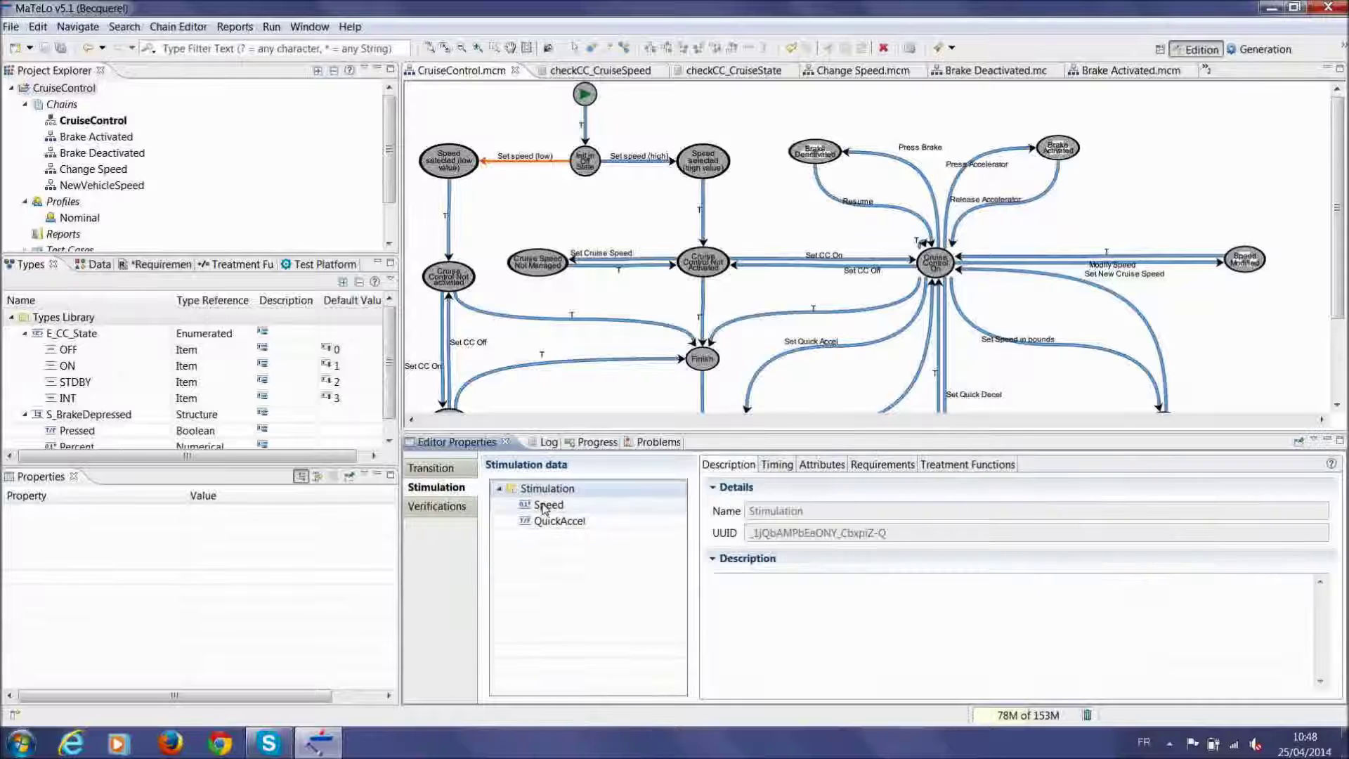
click(548, 504)
click(782, 465)
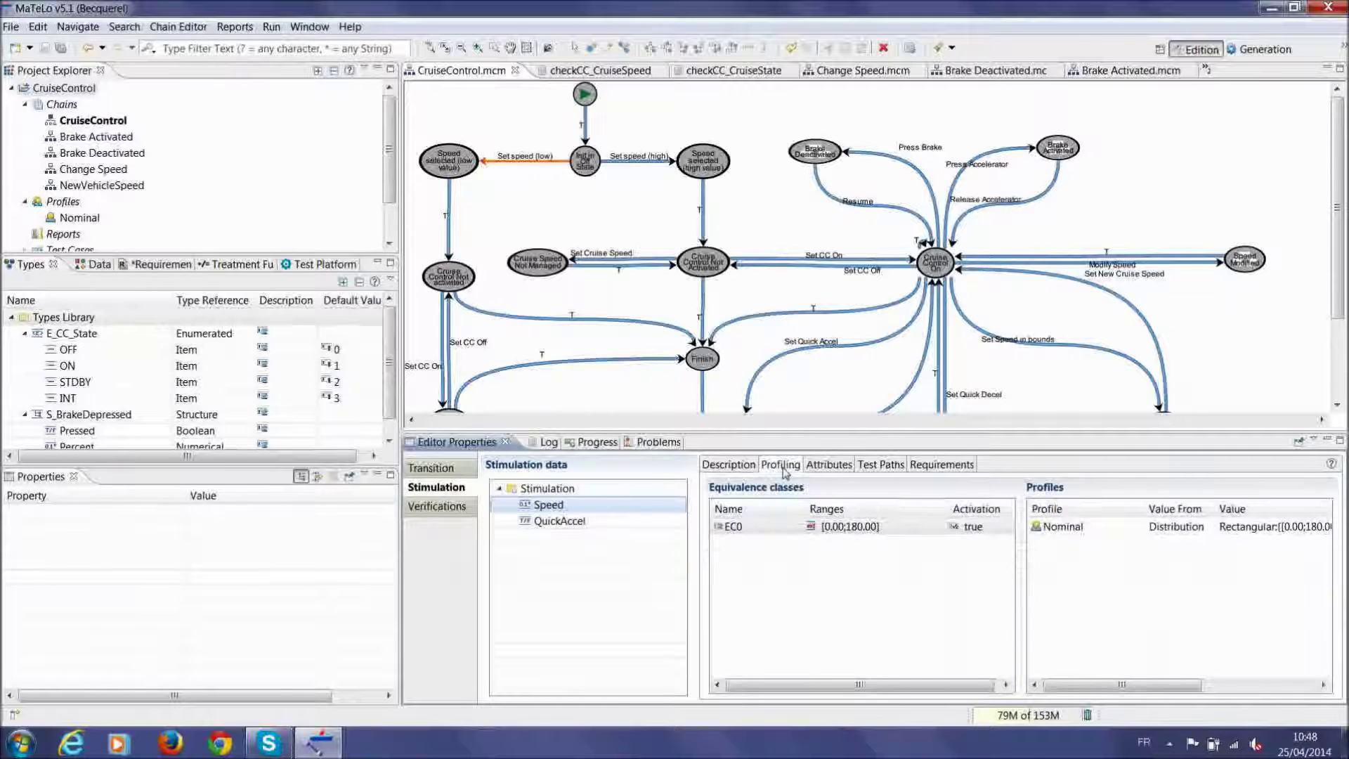
click(658, 508)
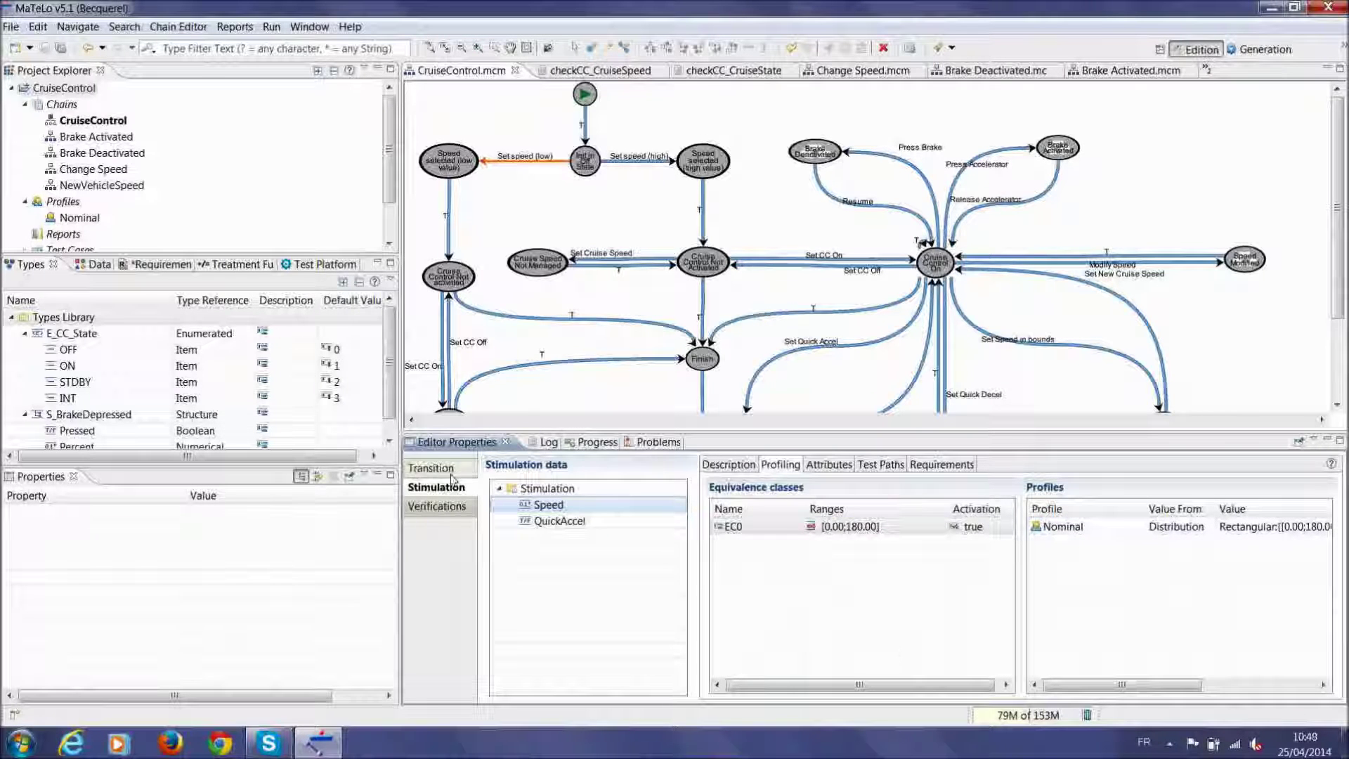
Return to the transition's test operation scheduling and examine the ExpectedValue parameter of checkCC_CruiseState
click(431, 468)
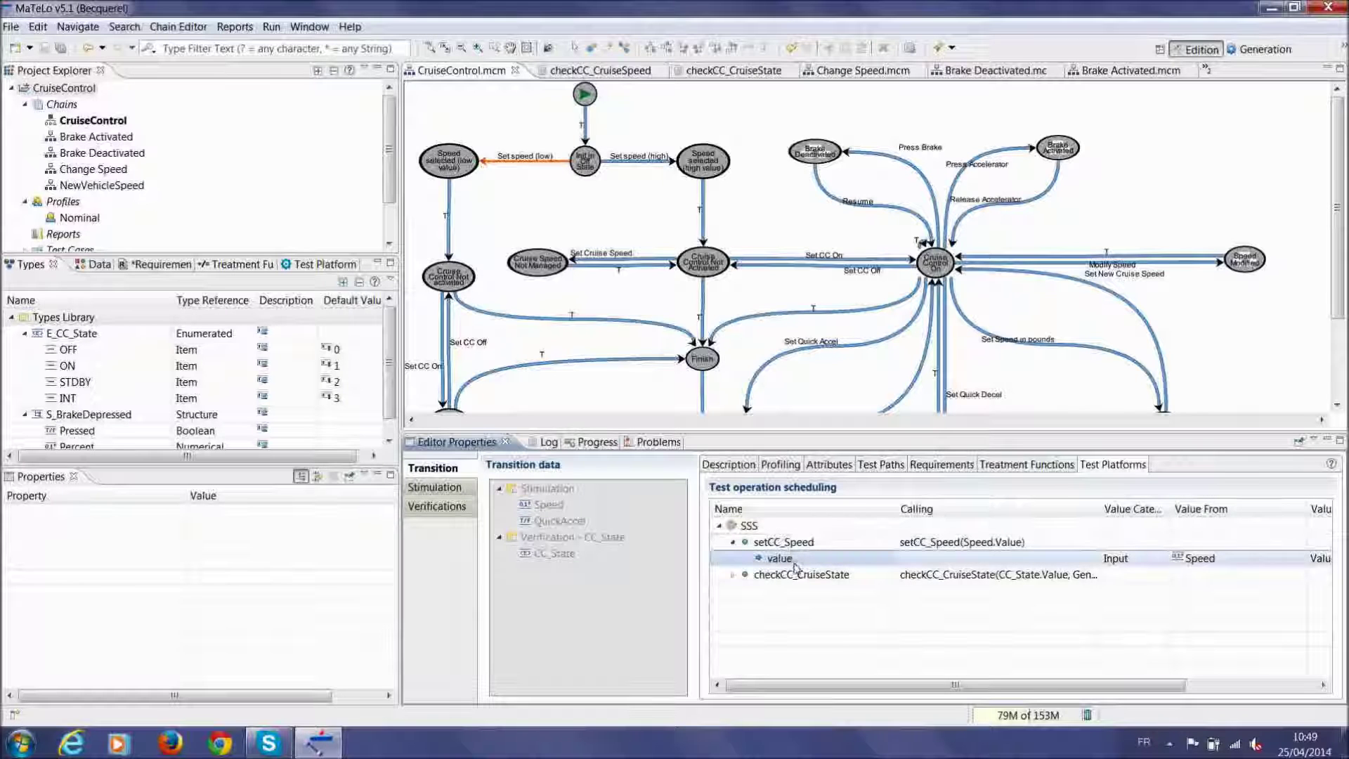
click(734, 576)
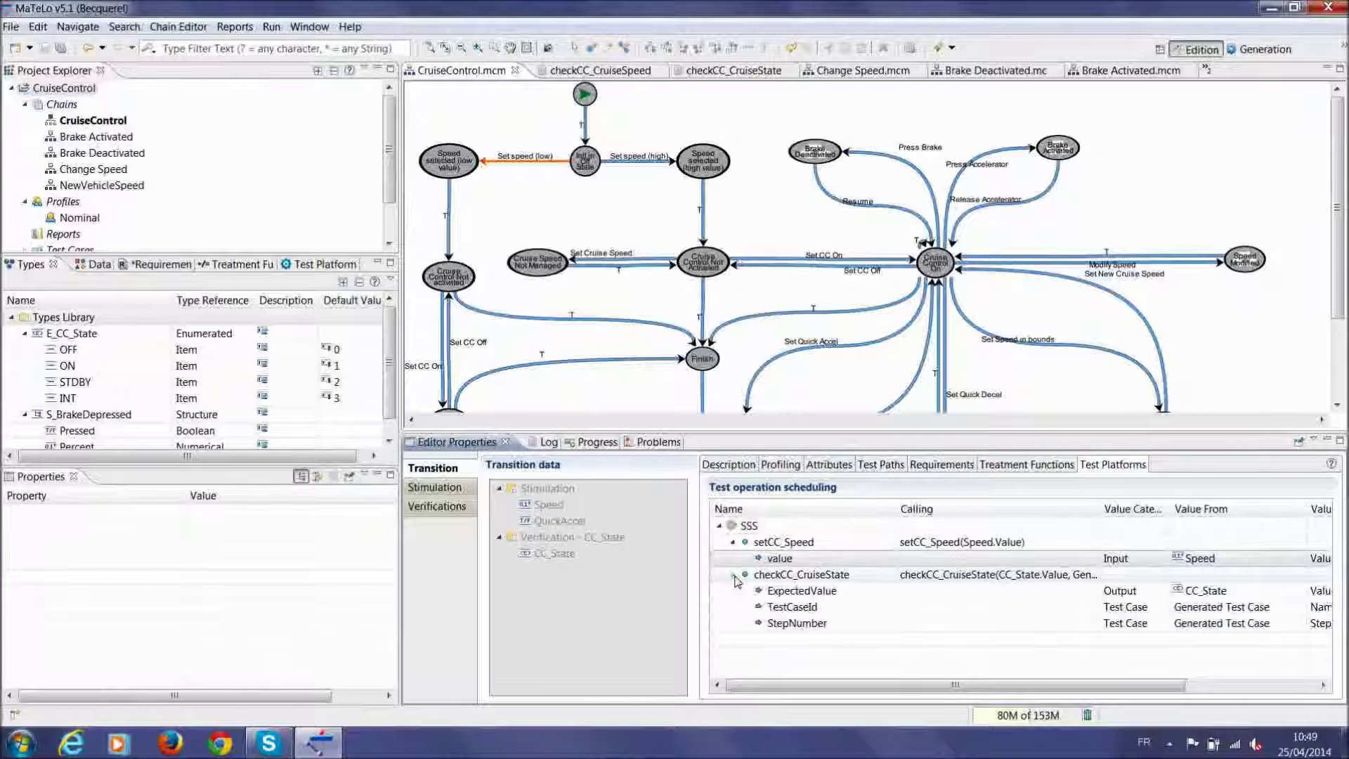
click(789, 596)
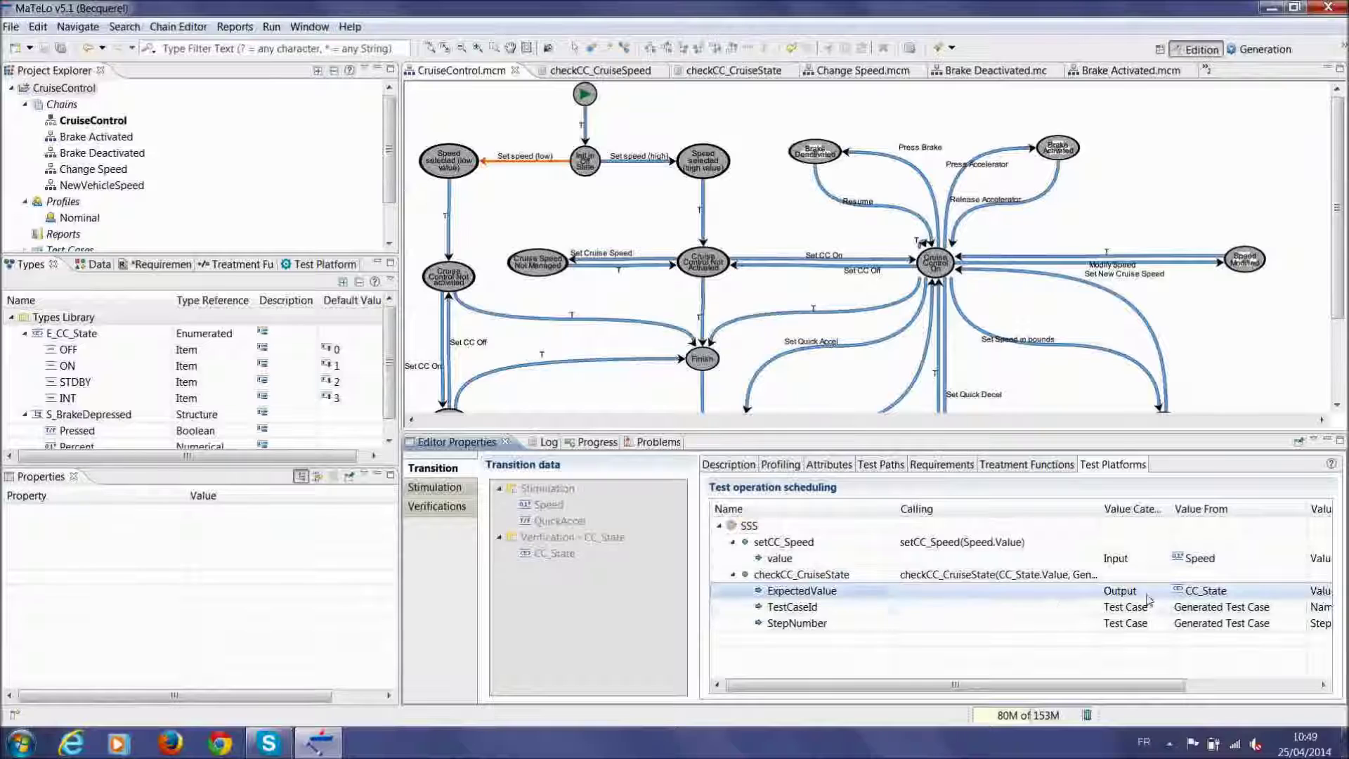
Review the comparison of the CC_State verification that supplies checkCC_CruiseState's expected value
click(455, 507)
click(548, 504)
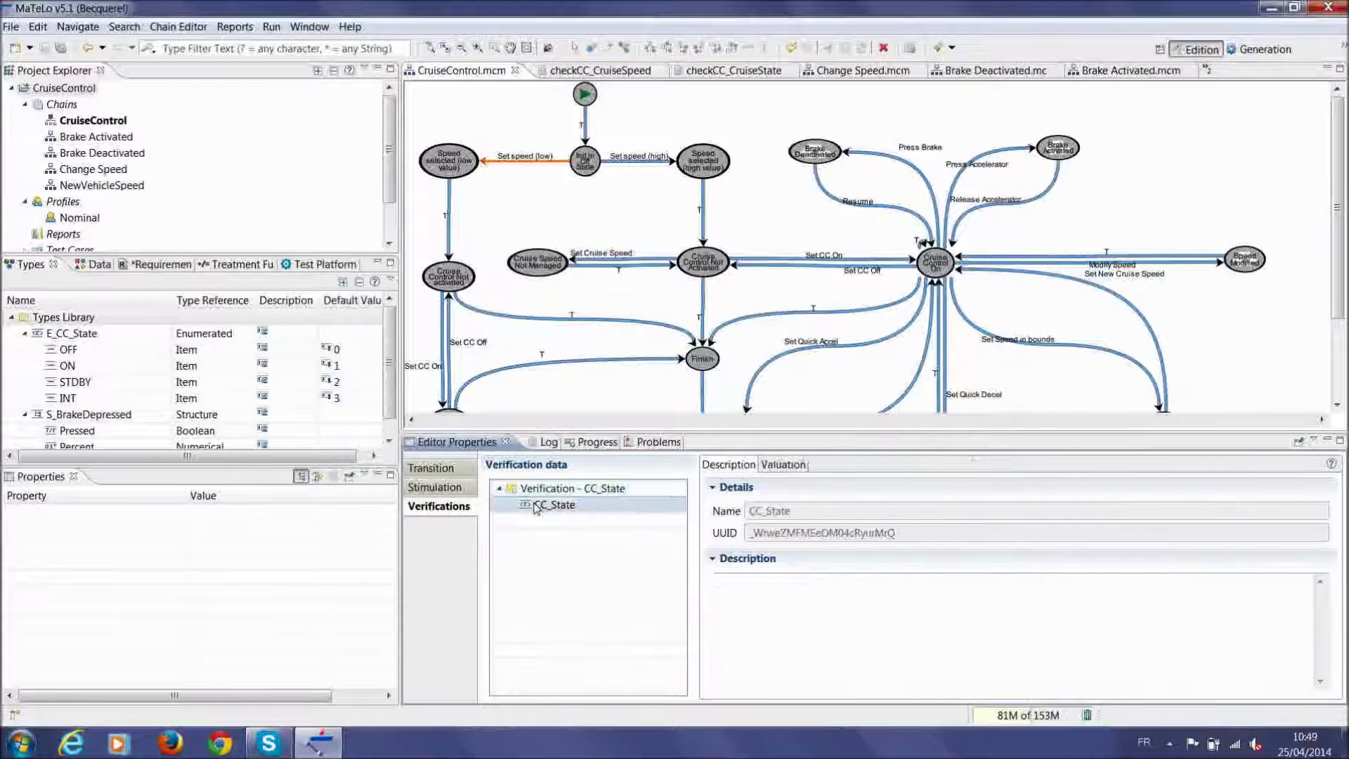
click(780, 465)
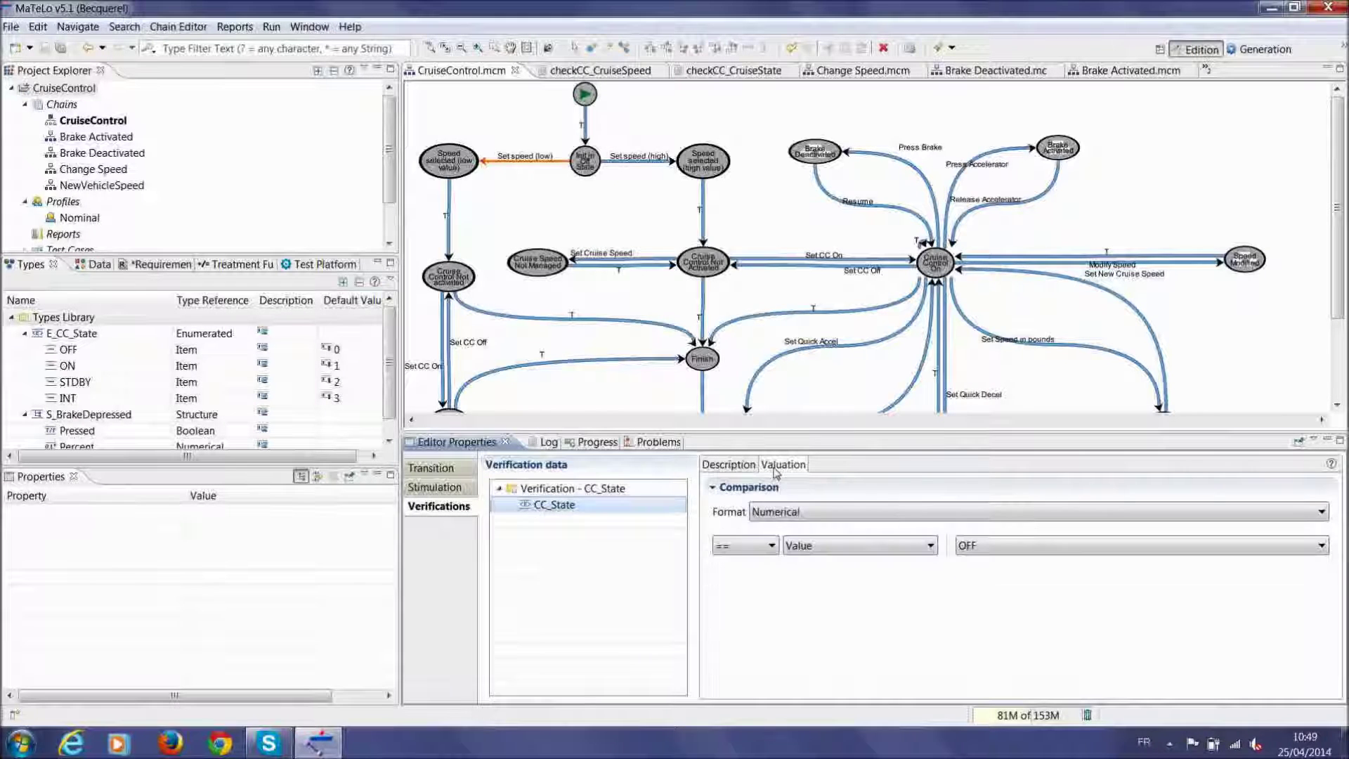
Return to the transition's test operation scheduling and examine the TestCaseId and StepNumber parameters of checkCC_CruiseState, including their source values
click(458, 470)
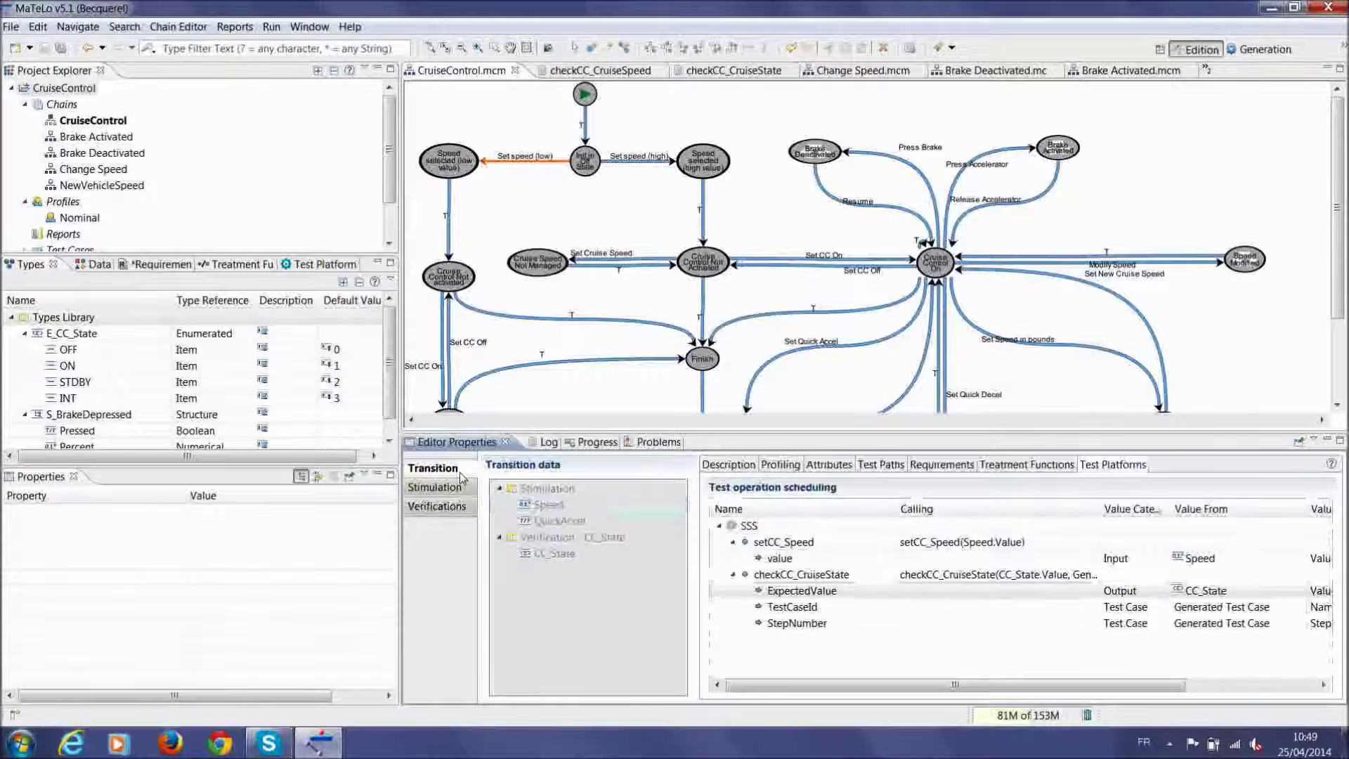
click(772, 606)
click(780, 622)
drag(815, 685, 922, 694)
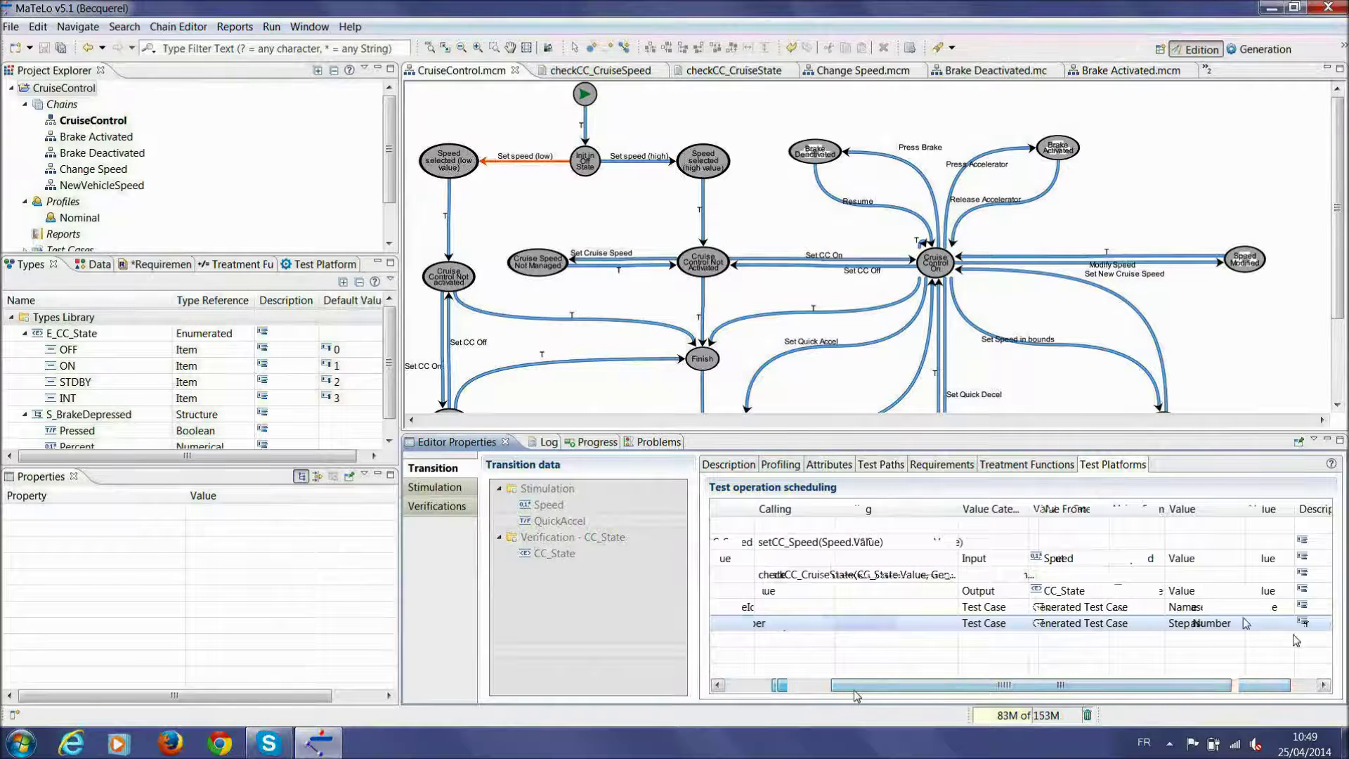
drag(1238, 694, 1134, 696)
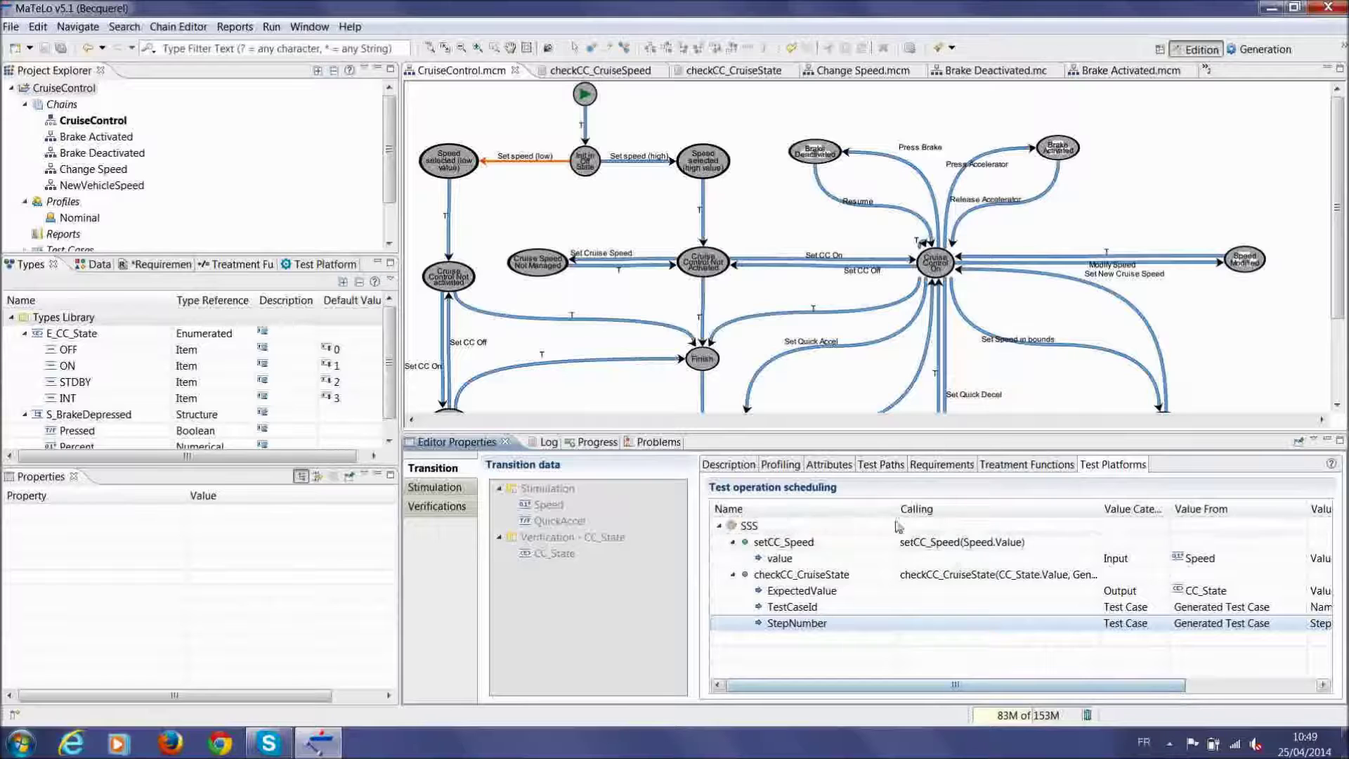
Check the transition's treatment function scheduling, and collapse setCC_Speed and checkCC_CruiseState in its test operation scheduling
click(991, 467)
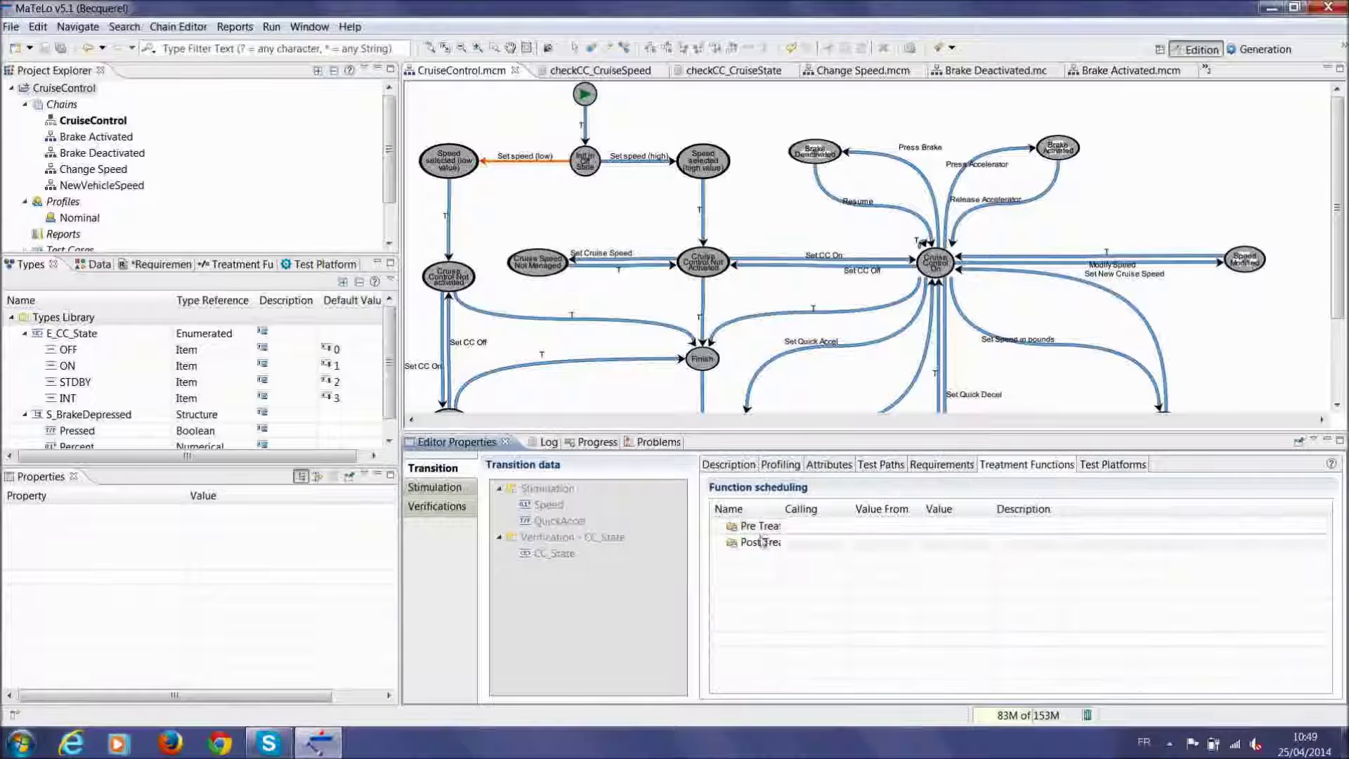
click(1099, 469)
click(733, 542)
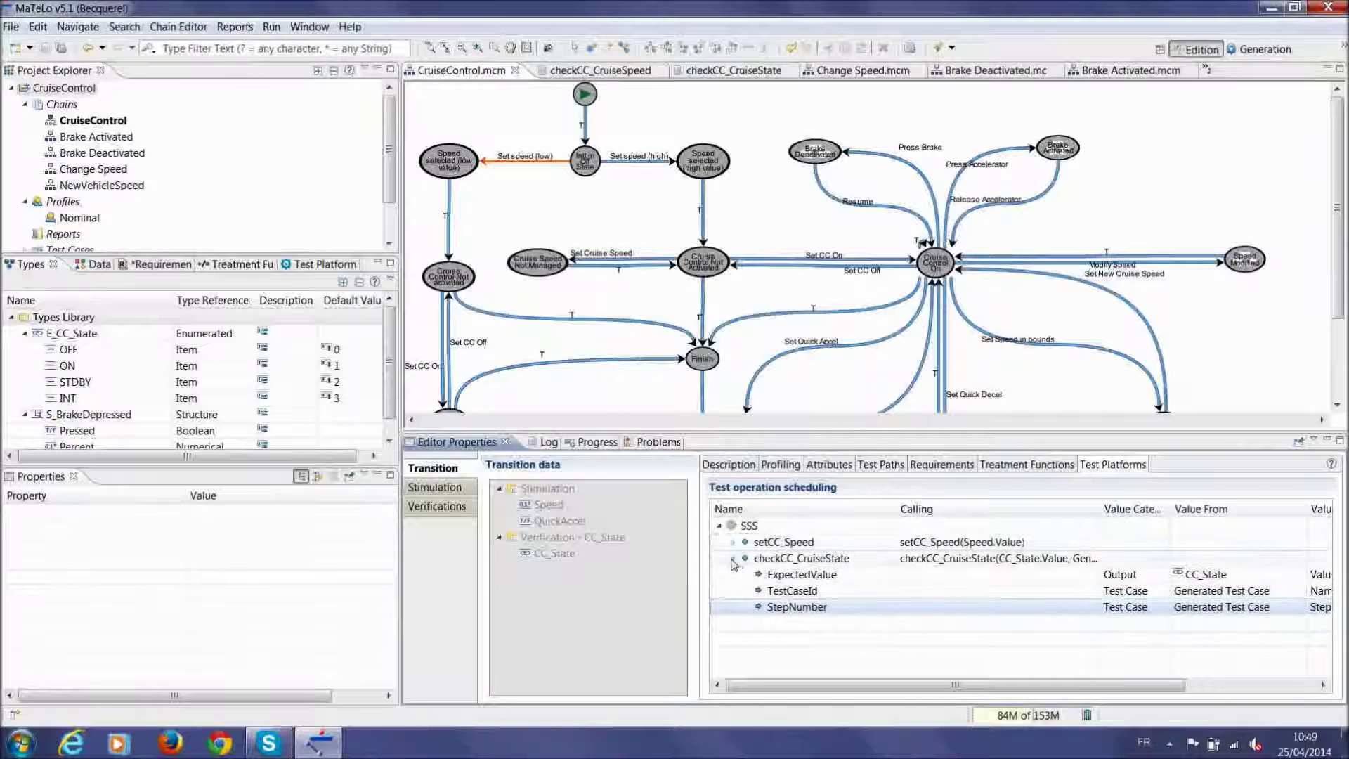
click(733, 558)
right_click(788, 562)
click(787, 542)
right_click(788, 543)
click(769, 595)
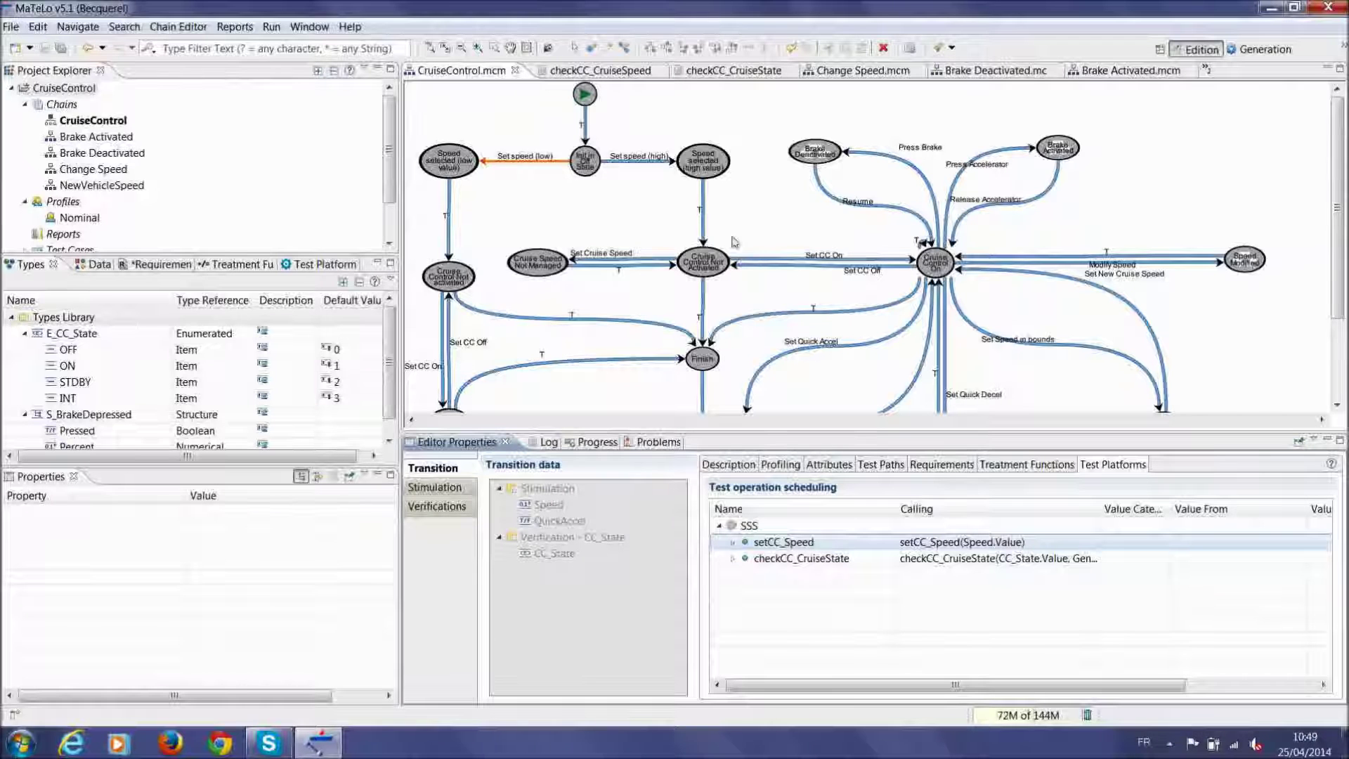
Display the test platforms library, expand the Setting folder under SSS and select the setCC_Speed operation
click(245, 266)
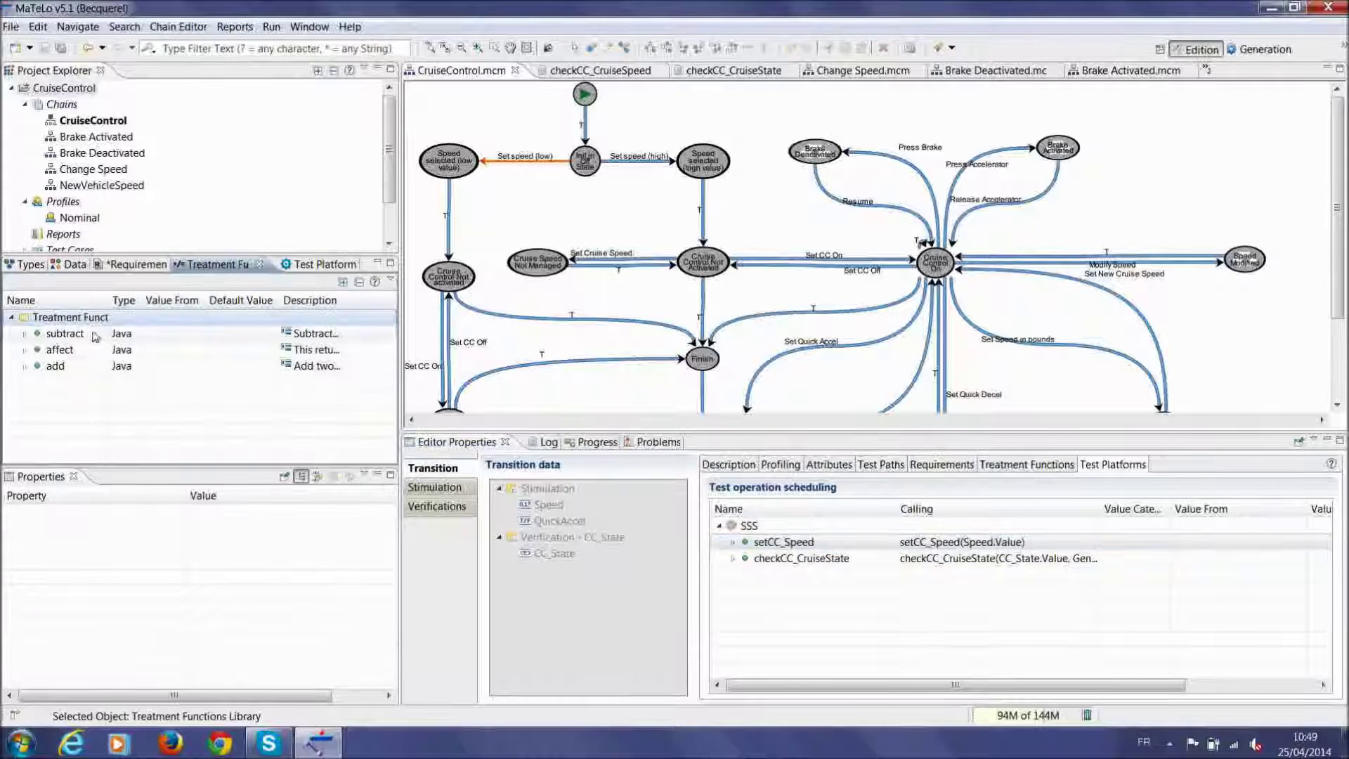
click(326, 265)
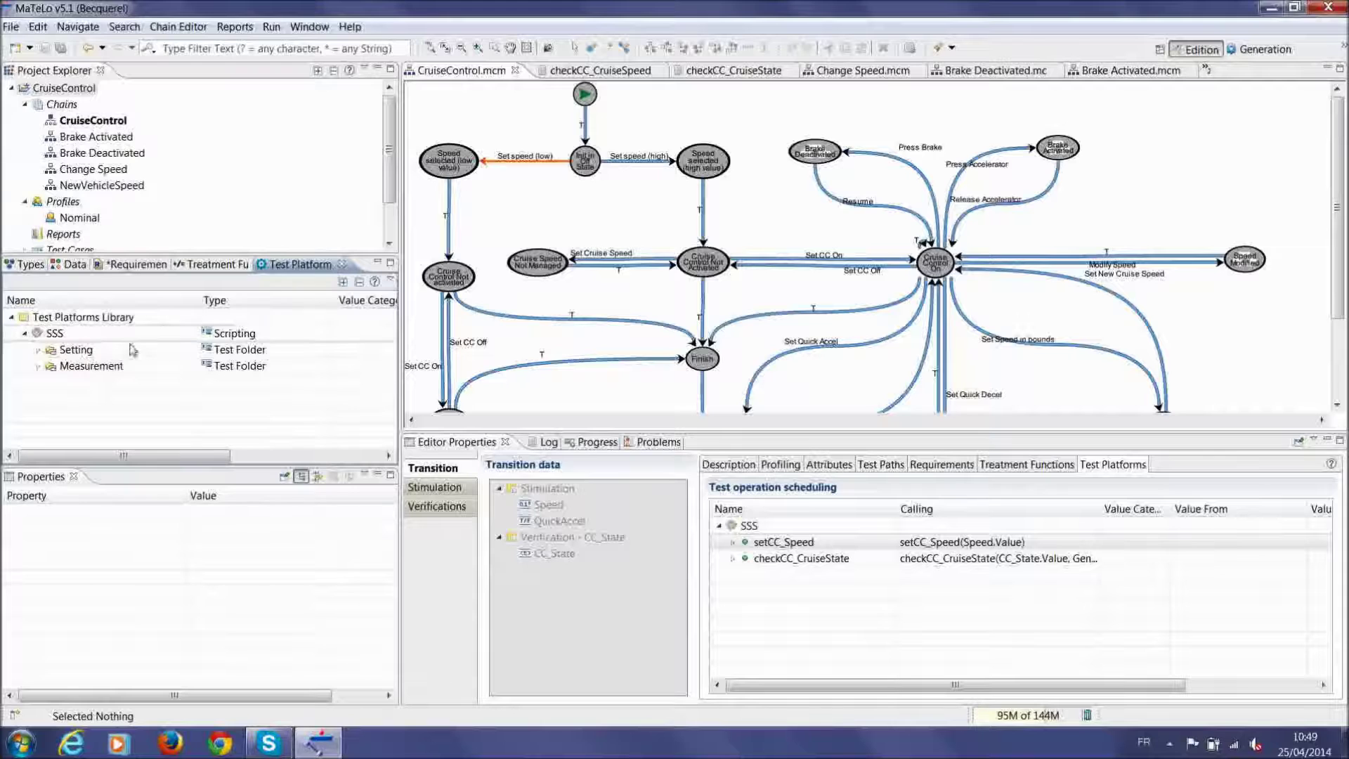
click(38, 350)
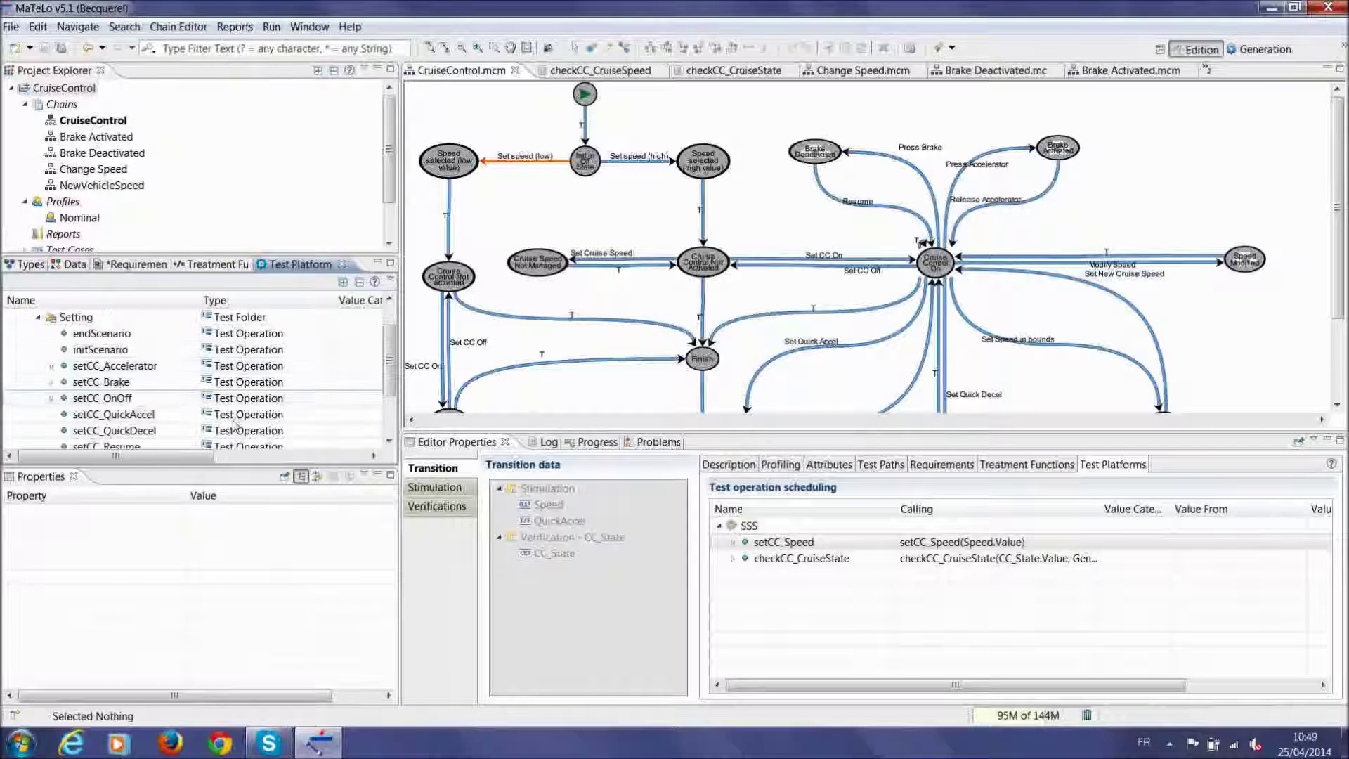
scroll(279, 421, down, 1)
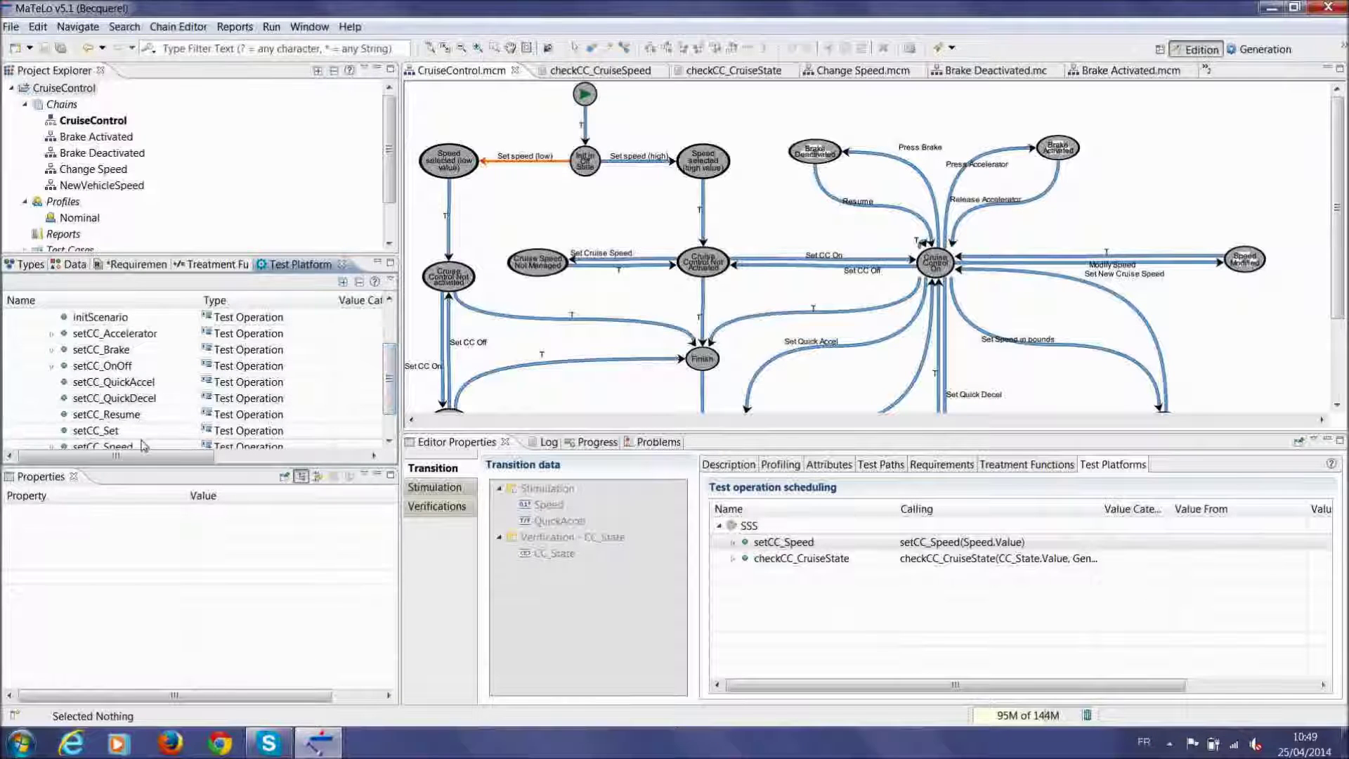
click(102, 445)
scroll(391, 421, down, 1)
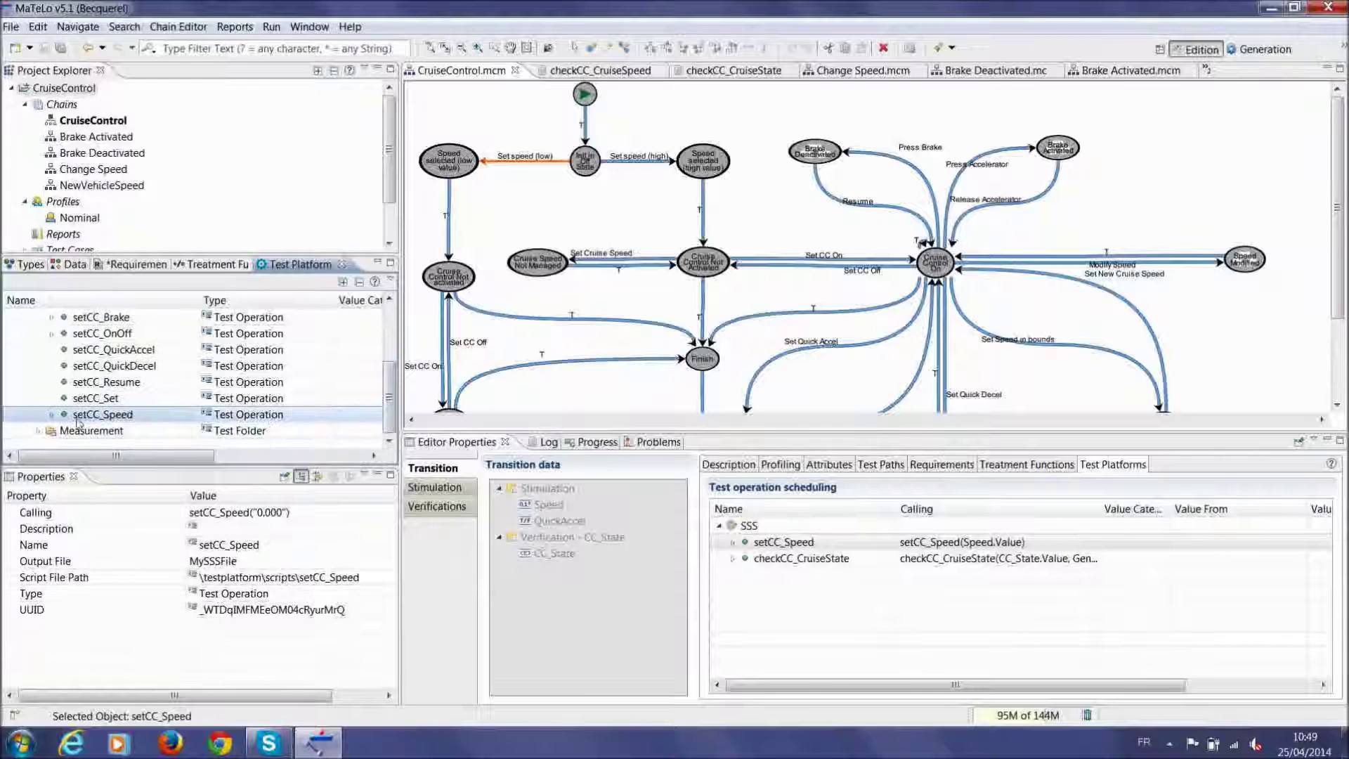
Show setCC_Speed's value parameter, open the operation's script and examine the line that assigns $value to CruiseControl/Speed
click(51, 415)
click(93, 430)
right_click(94, 418)
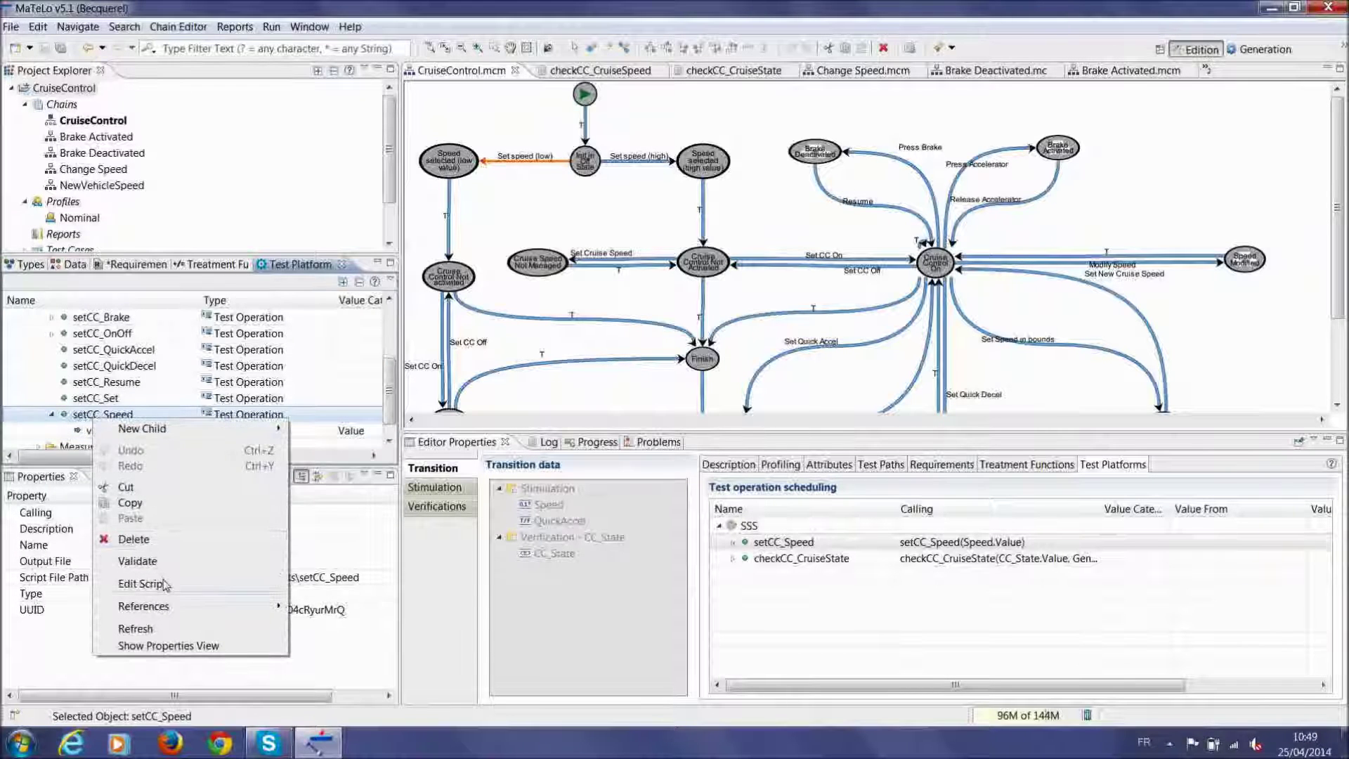
click(141, 584)
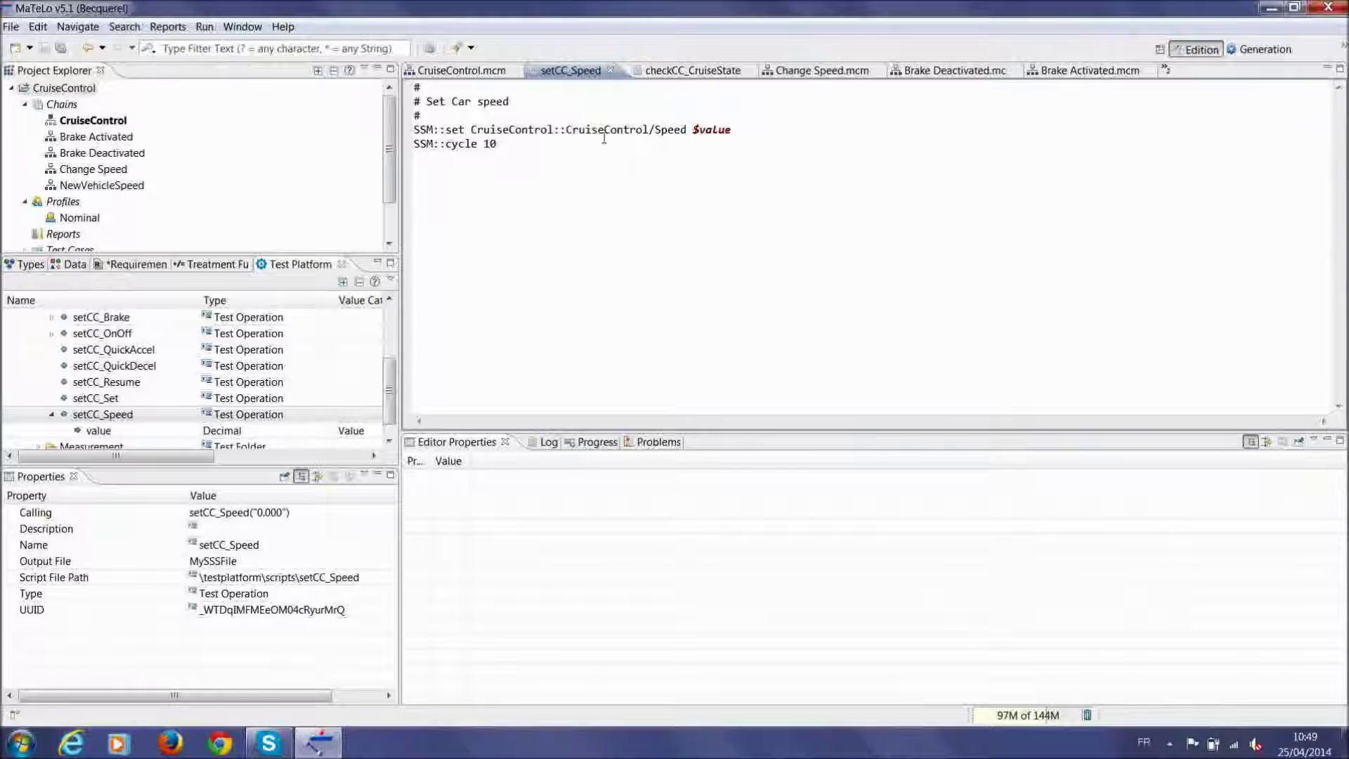
drag(568, 124, 735, 129)
click(700, 138)
click(763, 160)
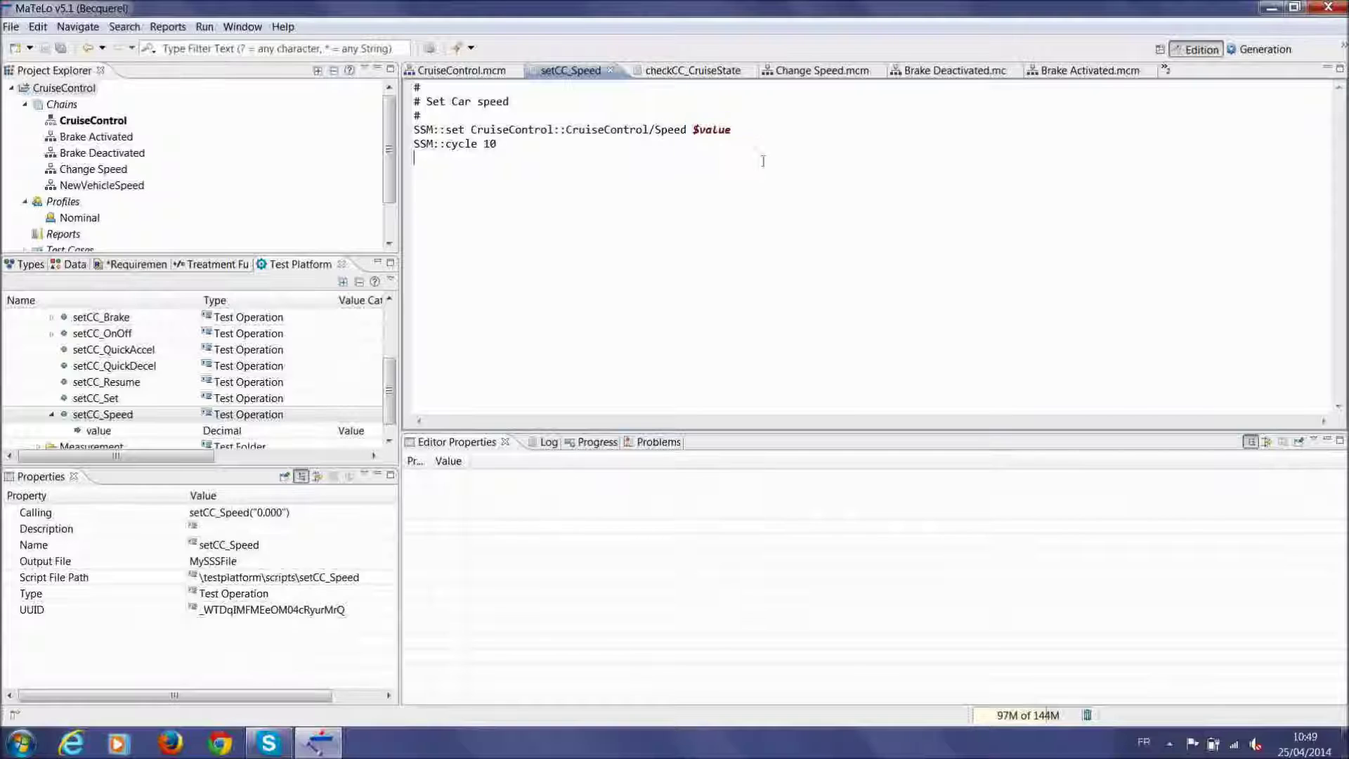
Expand the Measurement folder, show the parameters of checkCC_CruiseState and open that operation's script
click(51, 414)
click(37, 431)
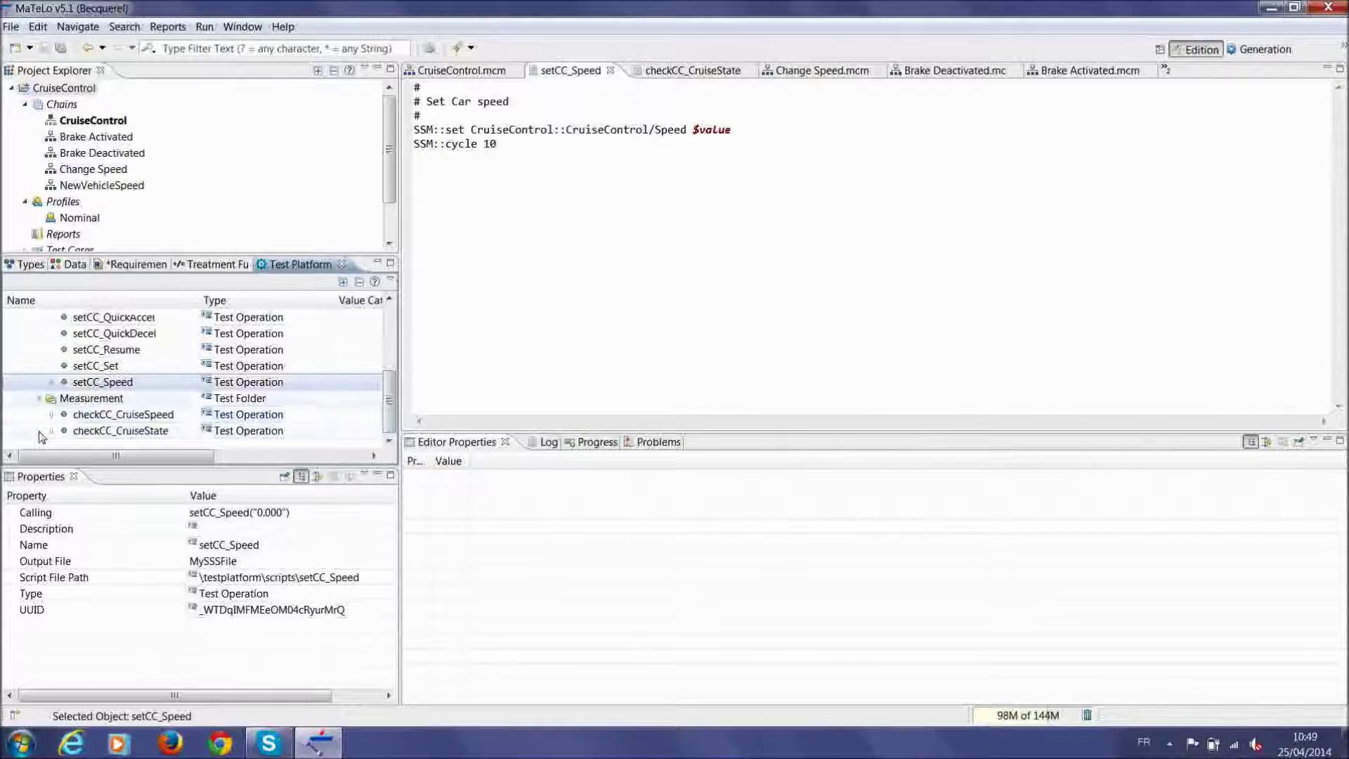
click(101, 431)
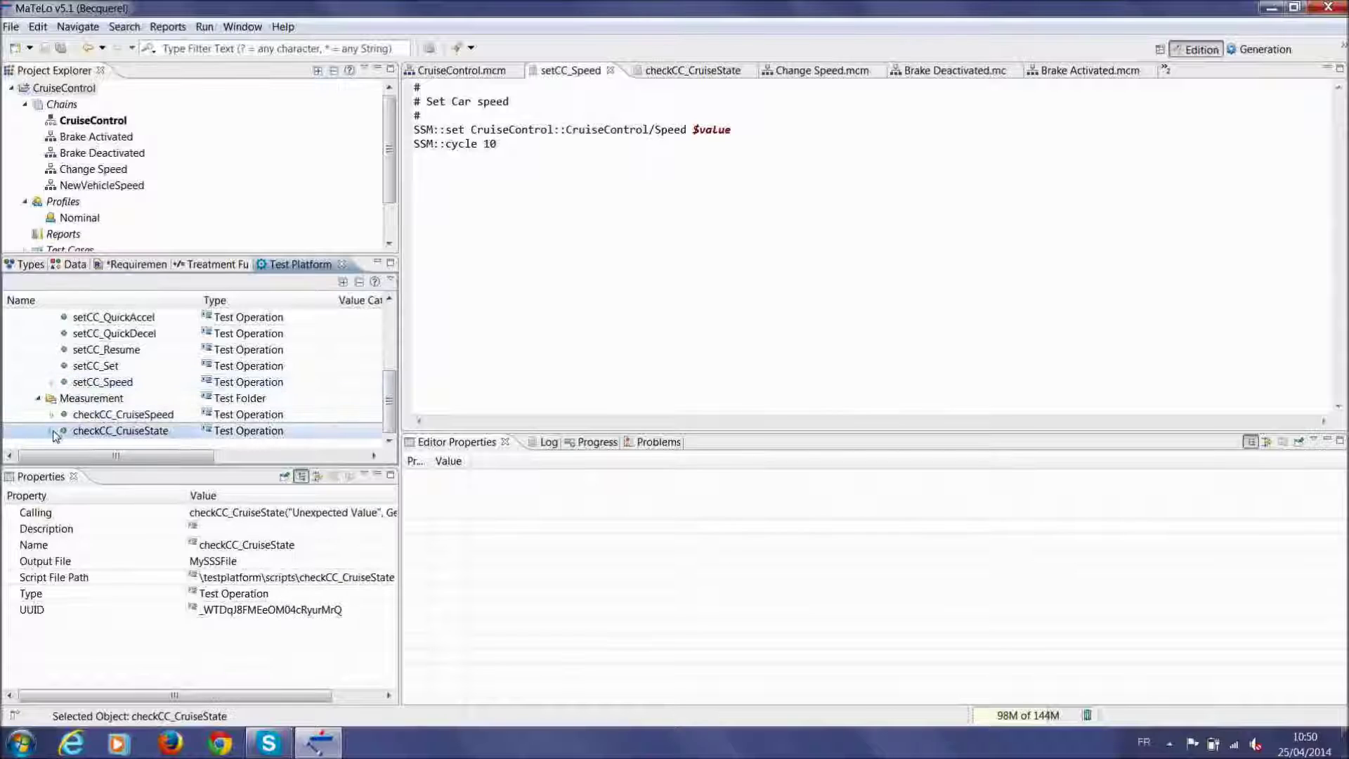
click(52, 431)
click(123, 400)
right_click(128, 384)
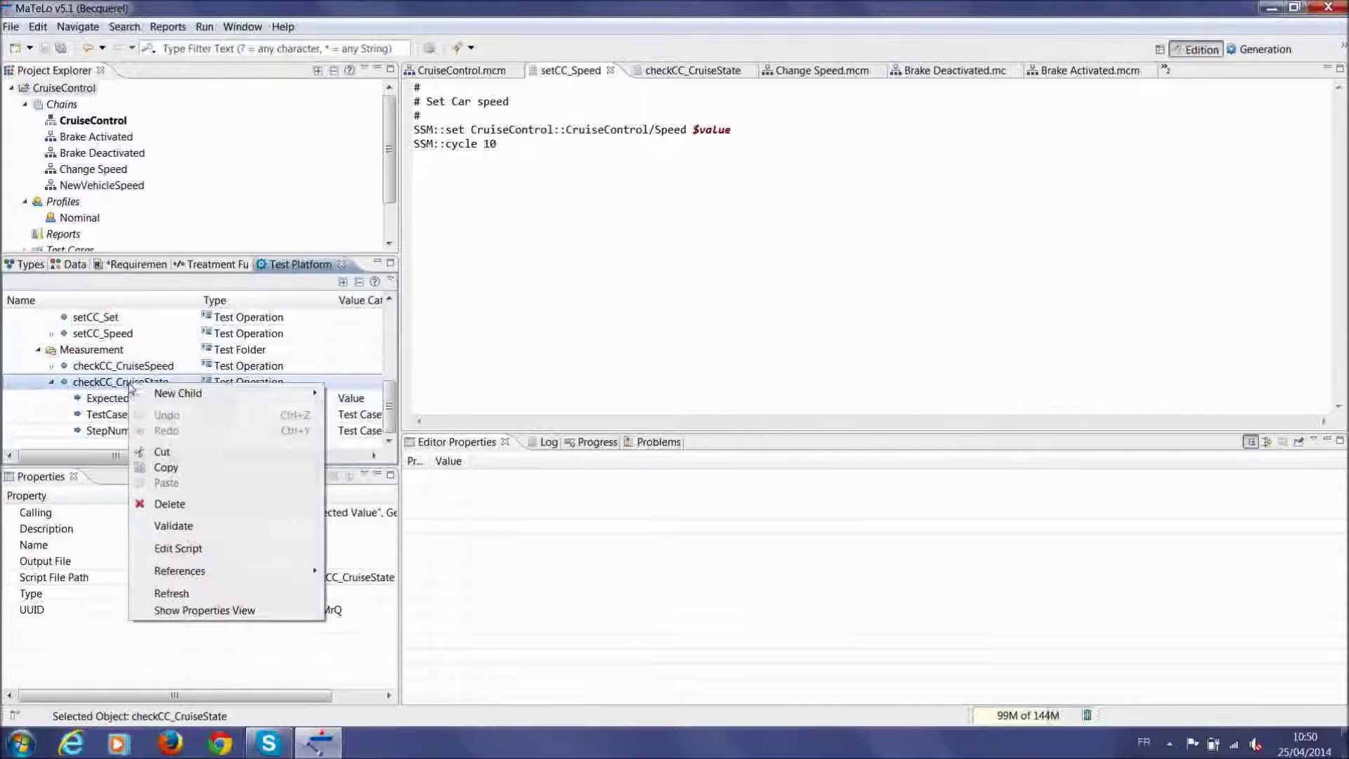
click(175, 548)
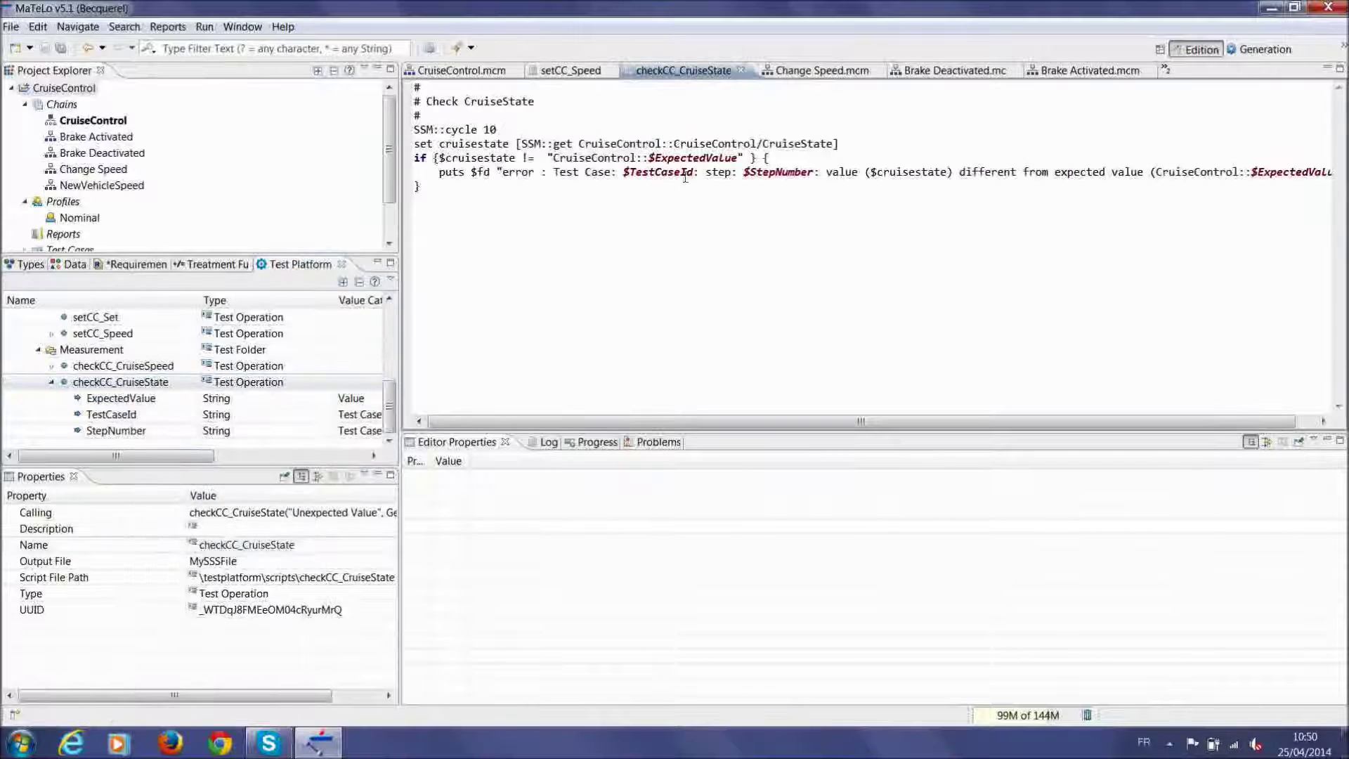
Examine where the checkCC_CruiseState script uses $ExpectedValue, in the comparison and in the error output line
drag(648, 157, 739, 158)
click(736, 159)
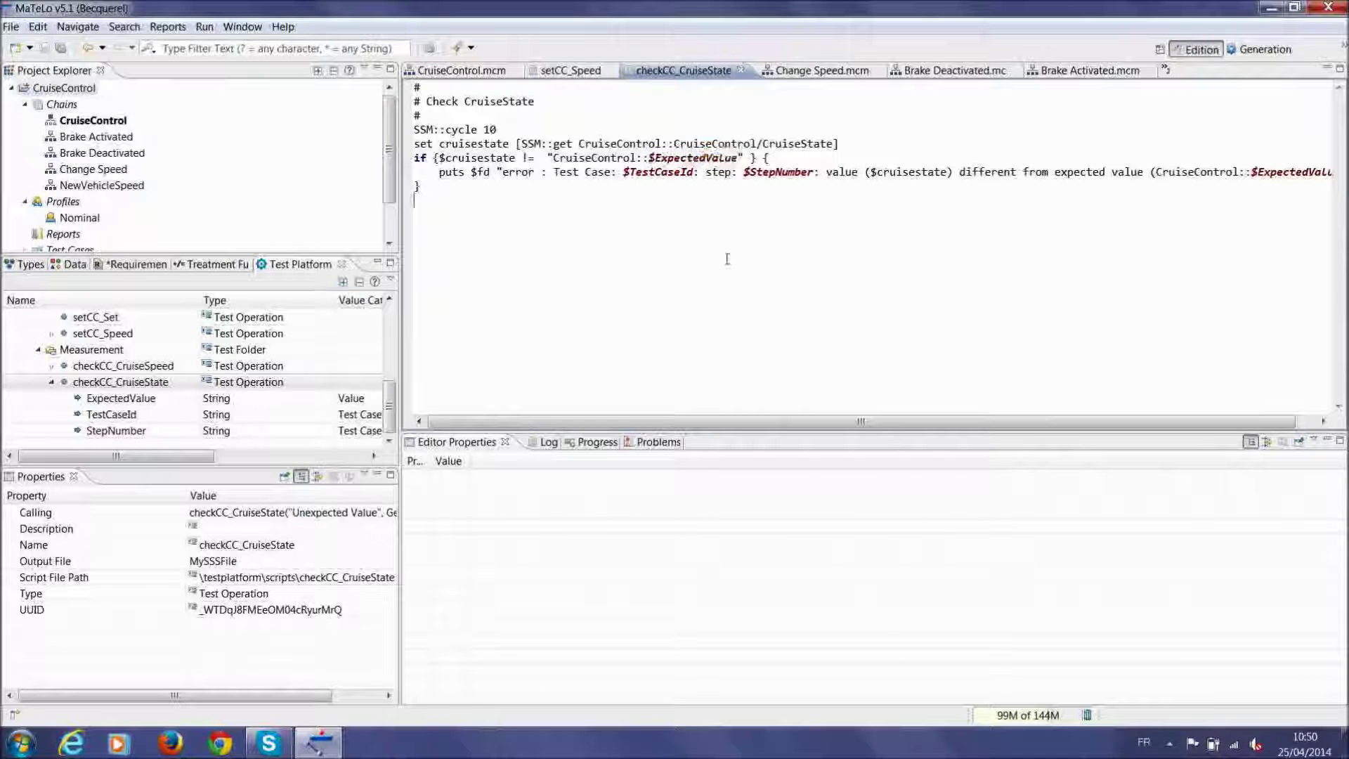
drag(759, 421, 919, 375)
drag(1229, 173, 1322, 182)
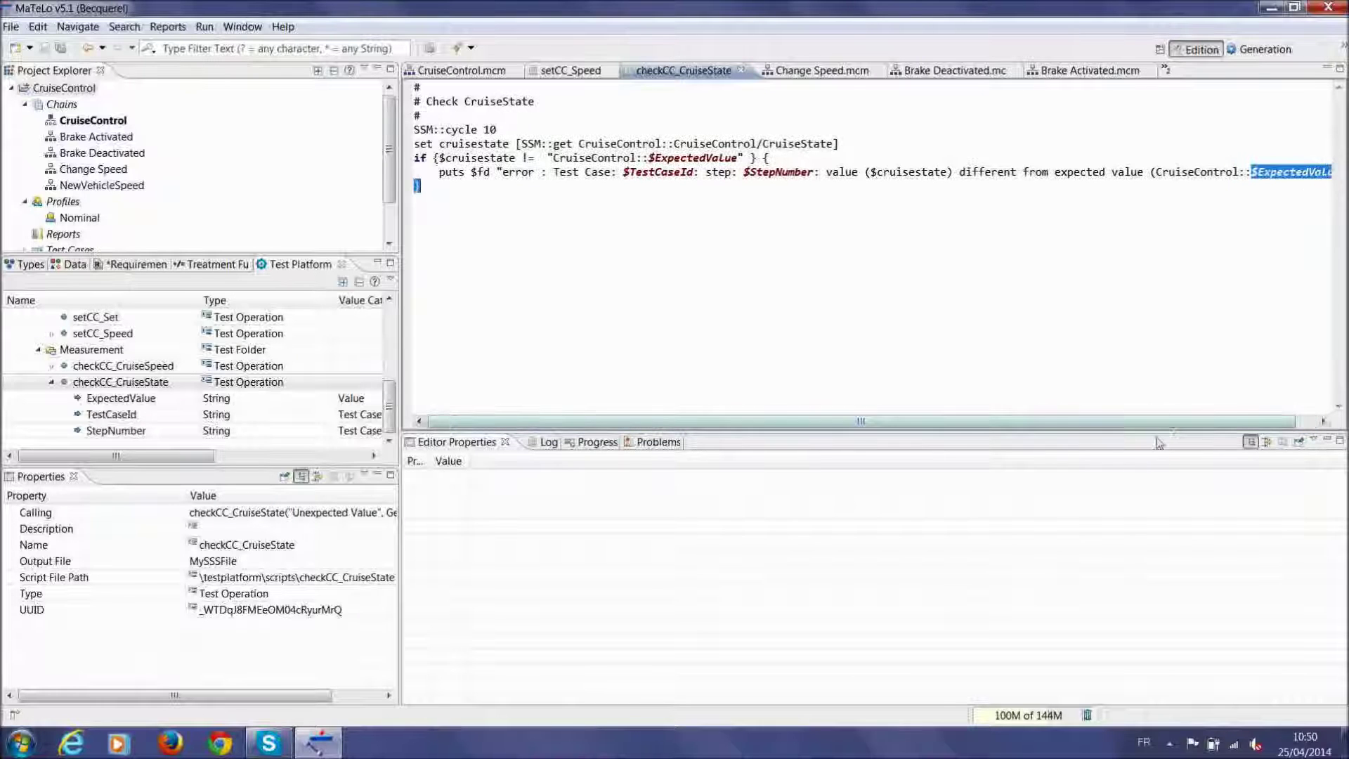
click(1201, 374)
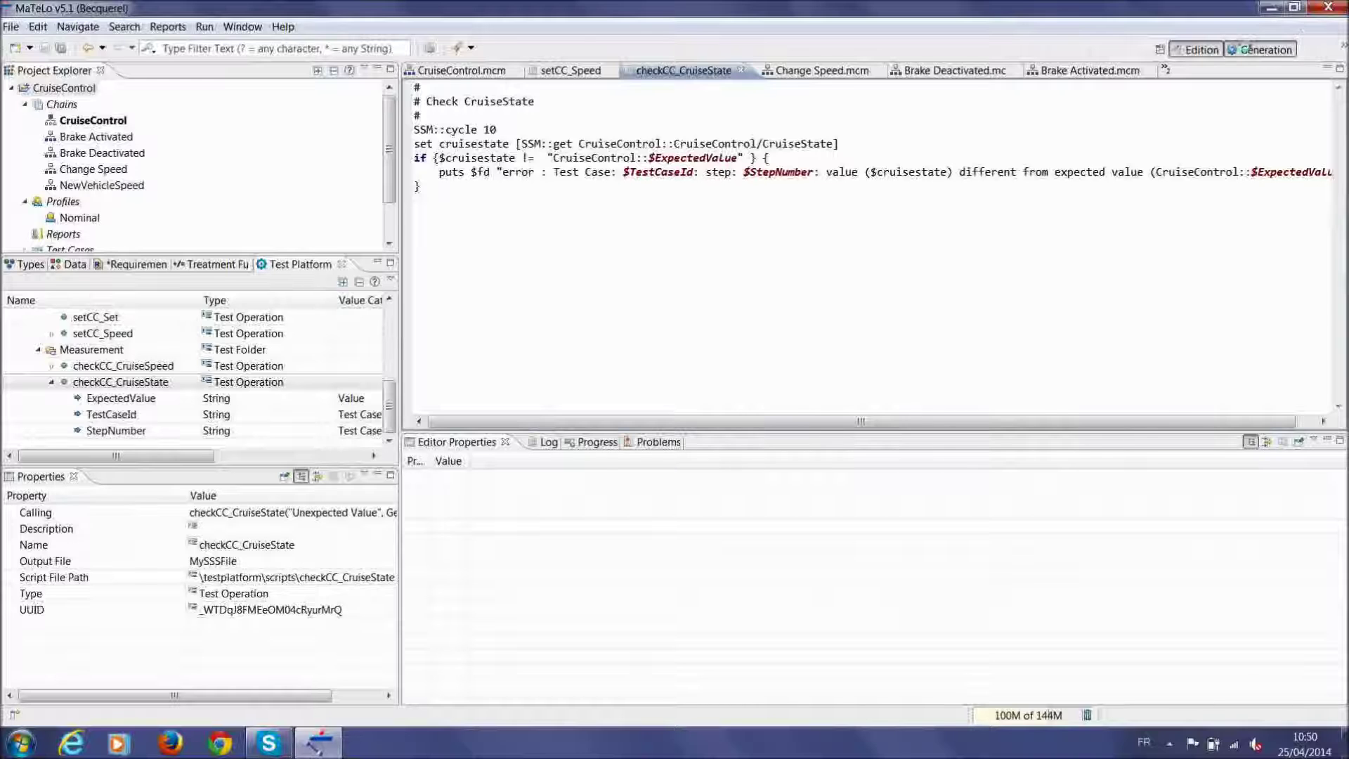
Switch to the Generation perspective, widen the Strategy view and display the settings of Default Strategy
click(1247, 47)
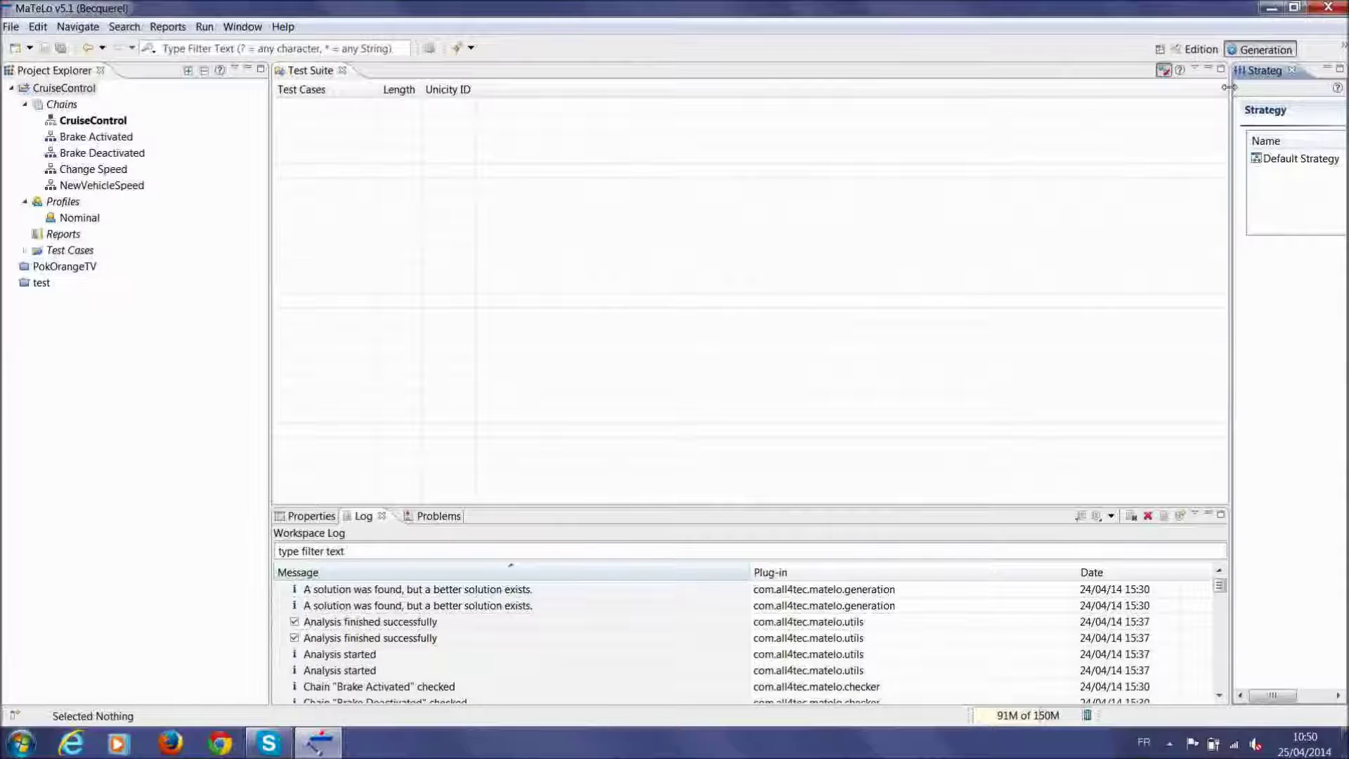
drag(1228, 87, 773, 87)
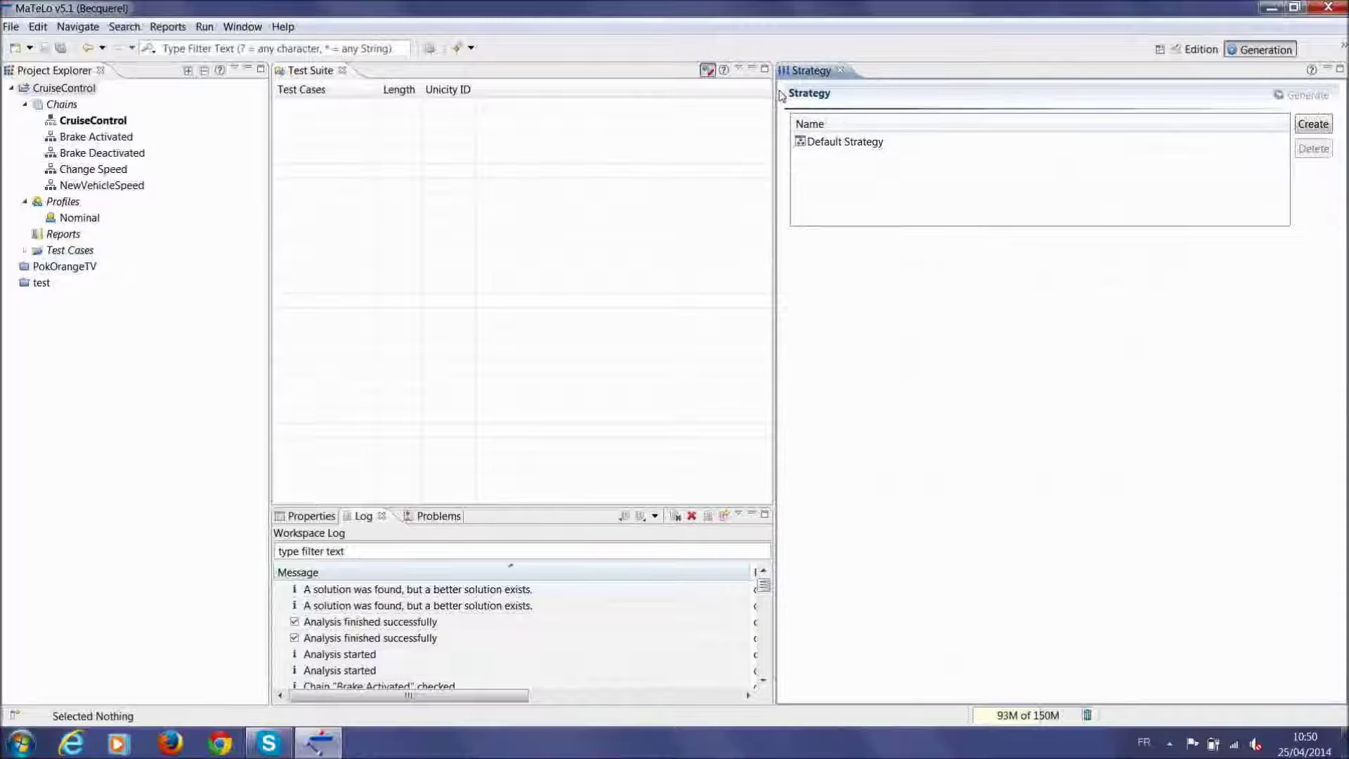
click(864, 142)
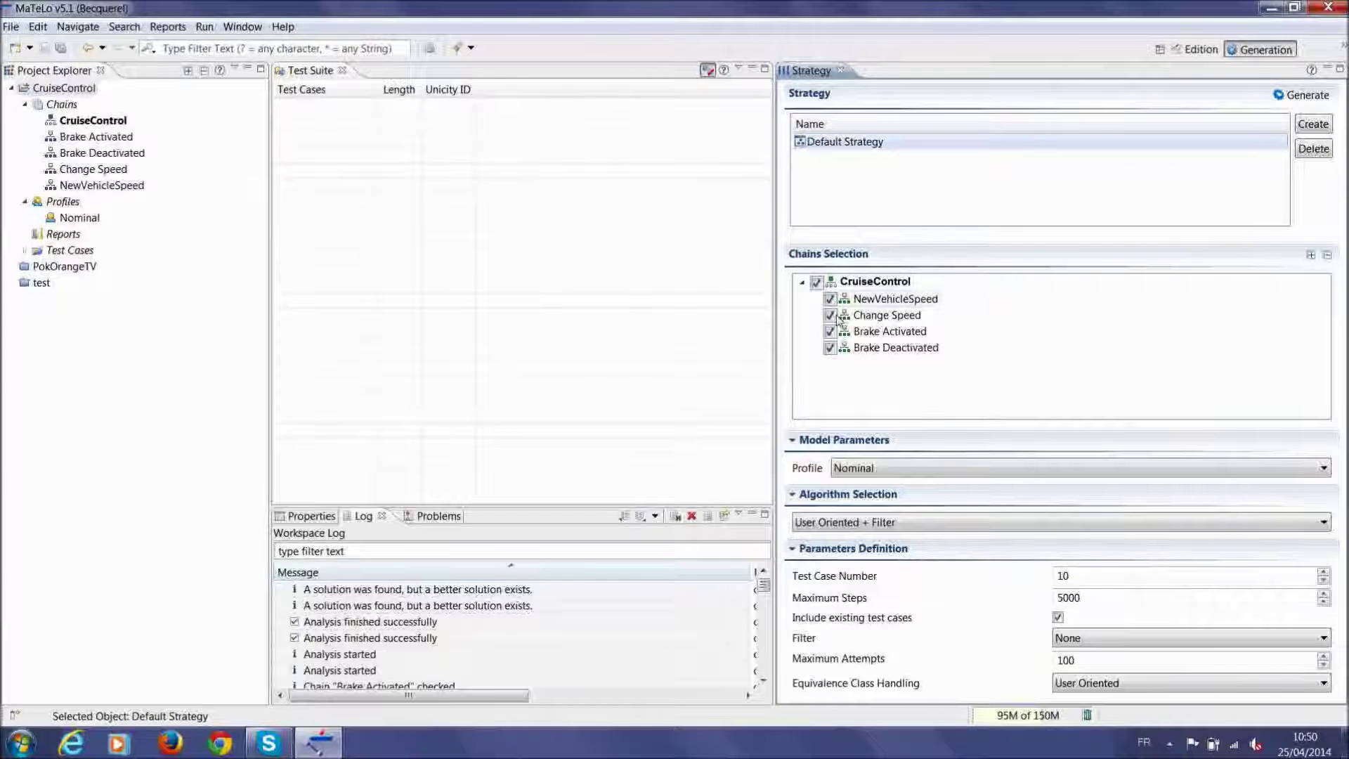
Exclude the Brake Deactivated chain from the strategy and include it again, keeping the Nominal profile
click(830, 348)
click(829, 348)
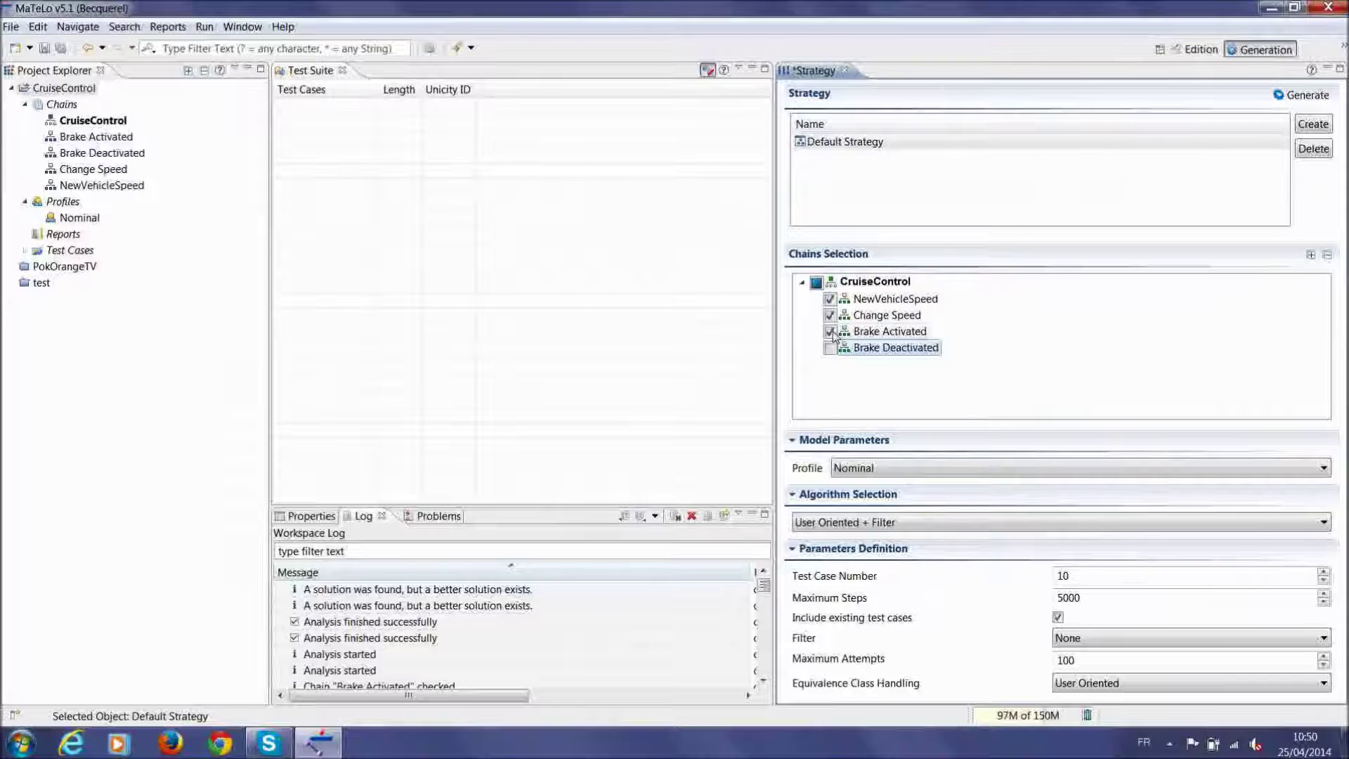
click(903, 464)
click(904, 483)
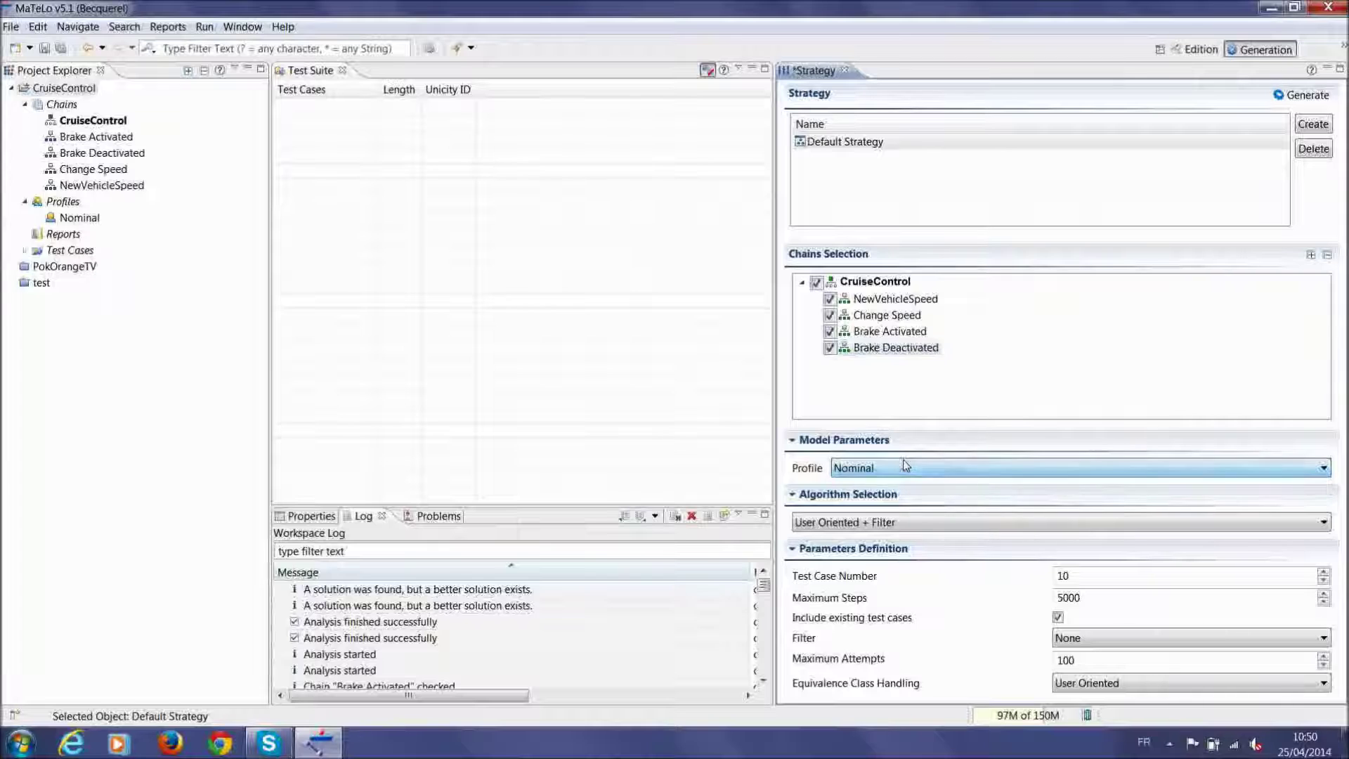
Set the strategy's generation algorithm to Minimum (Arcs Coverage) and review the alternative algorithms
click(960, 523)
click(968, 541)
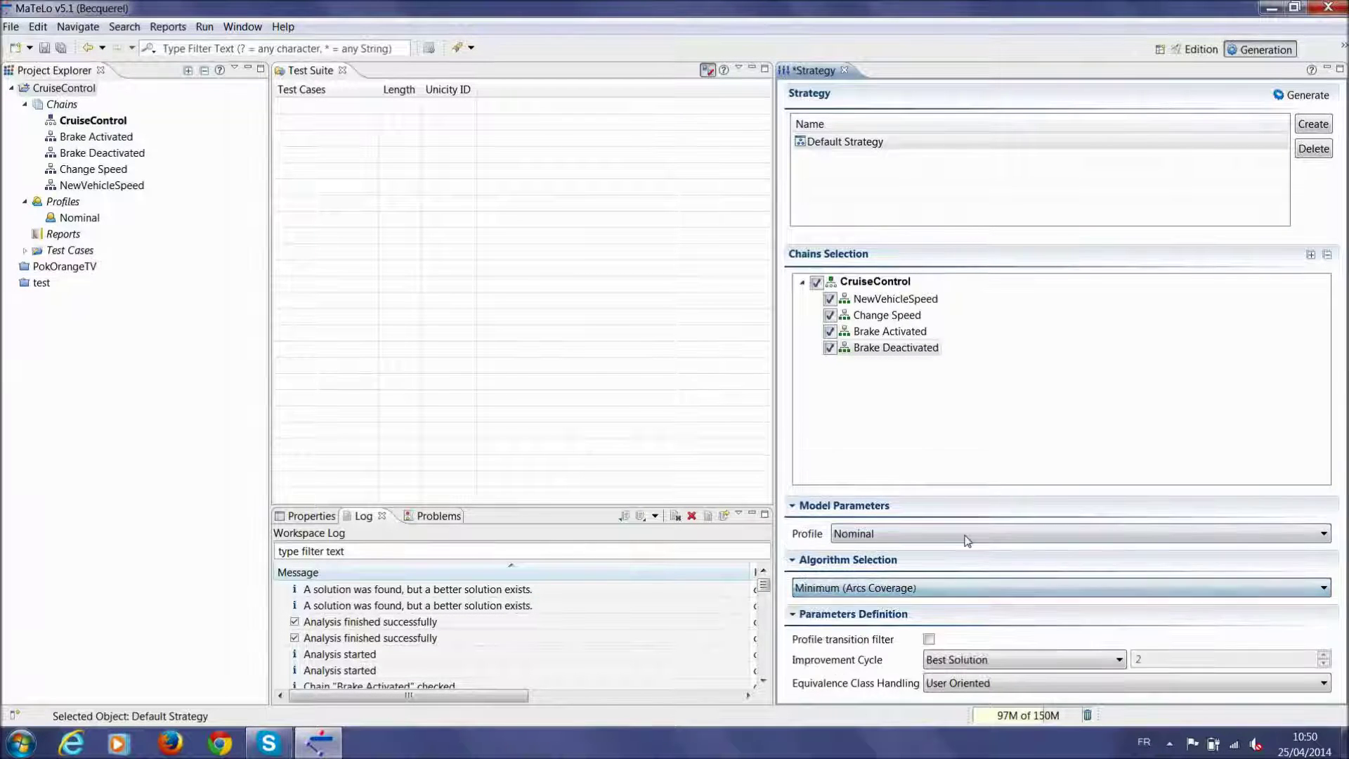
click(981, 588)
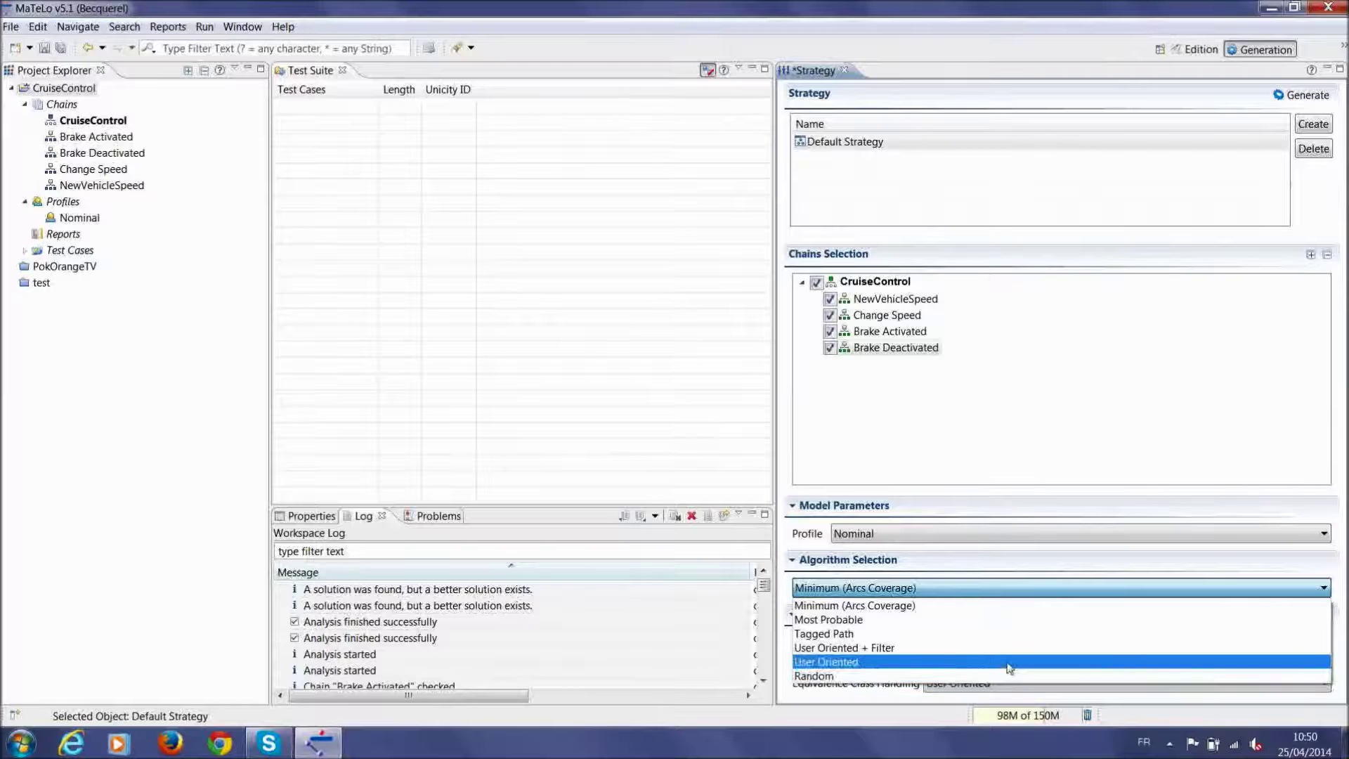
click(1014, 608)
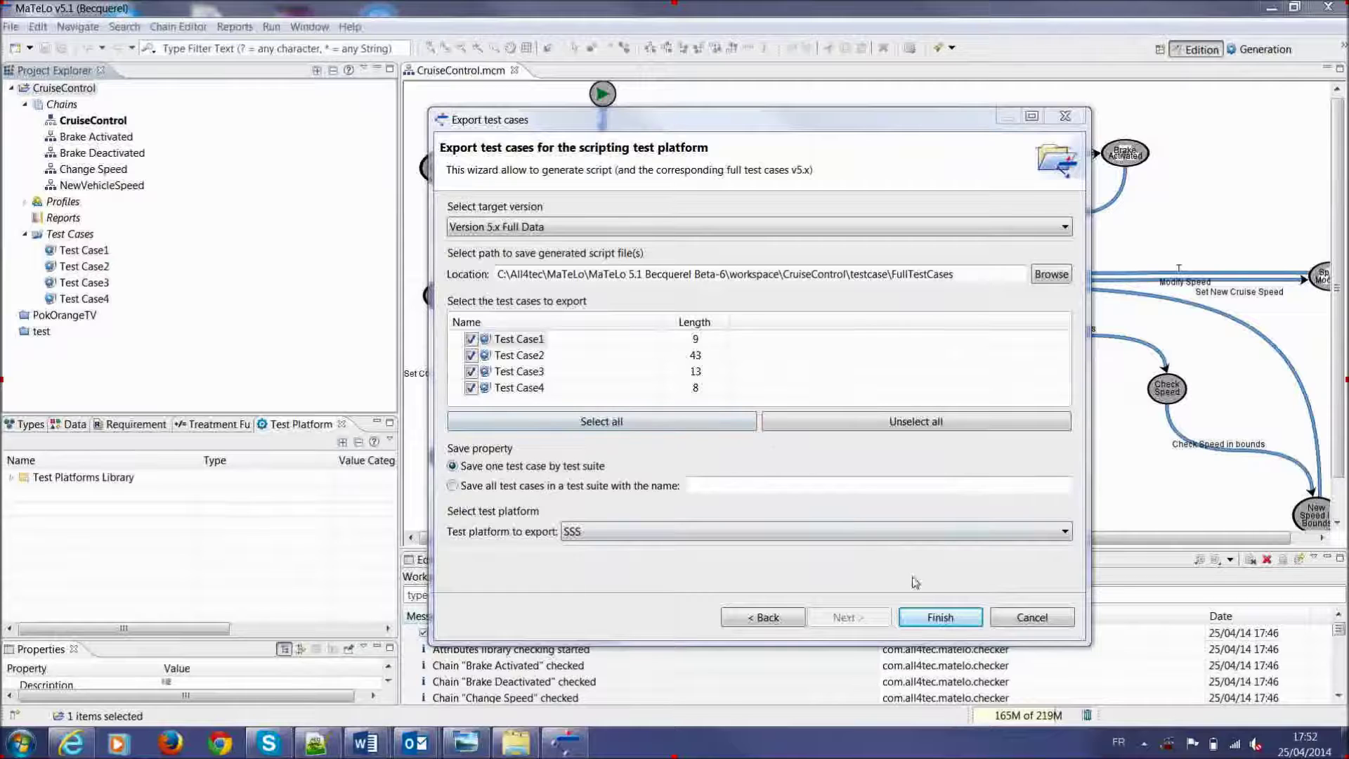
Export Test Case1 to Test Case4 for the SSS platform into FullTestCases, as Version 5.x Full Data with one test case per suite
click(939, 617)
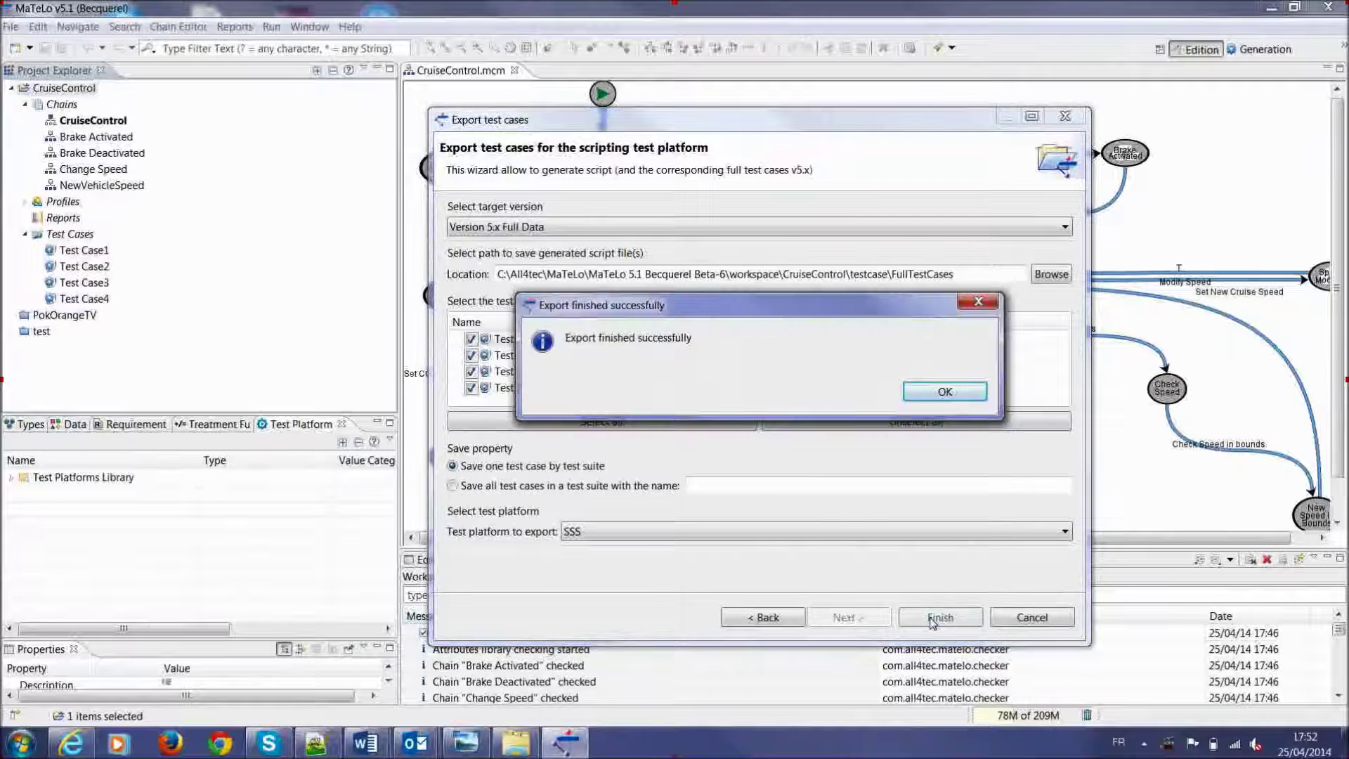
click(946, 398)
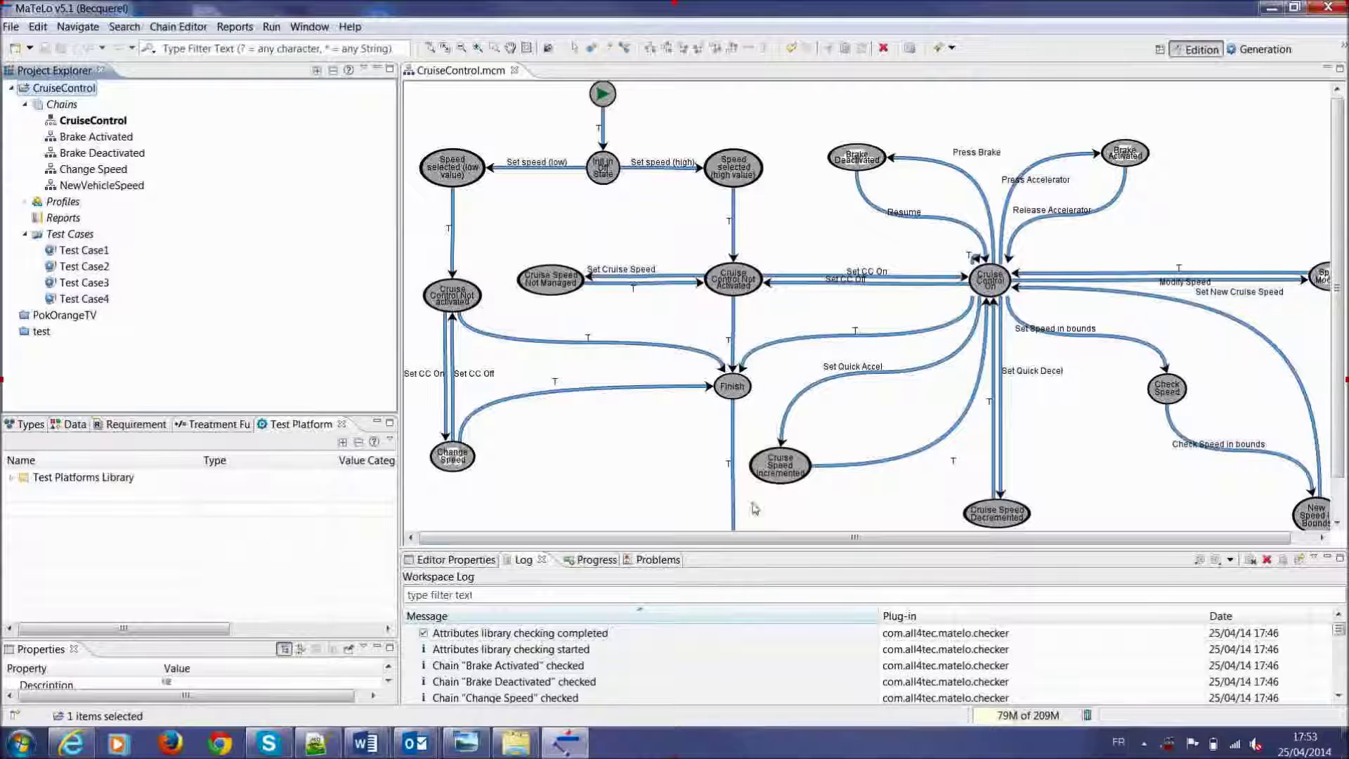
Switch to Windows Explorer and open the testcase folder inside the CruiseControl workspace folder
click(516, 745)
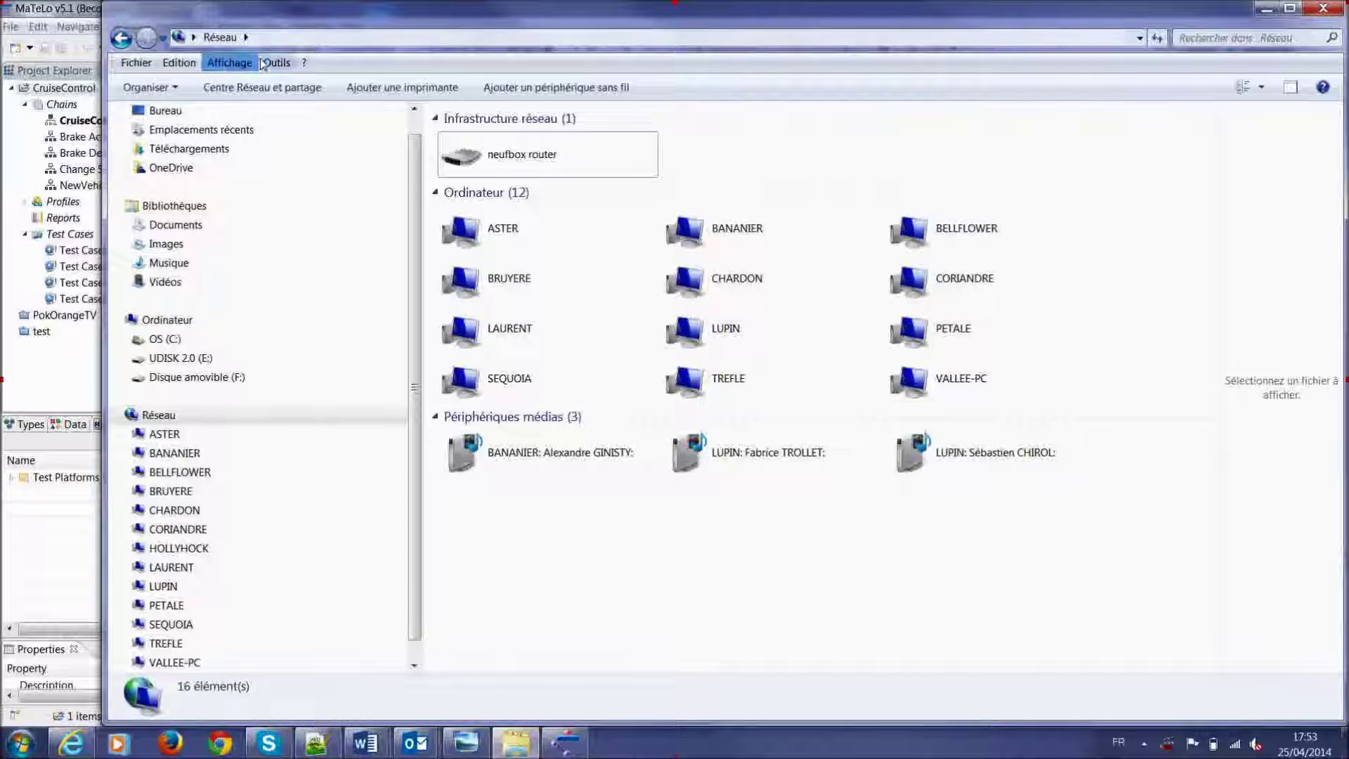
click(1142, 39)
click(1140, 39)
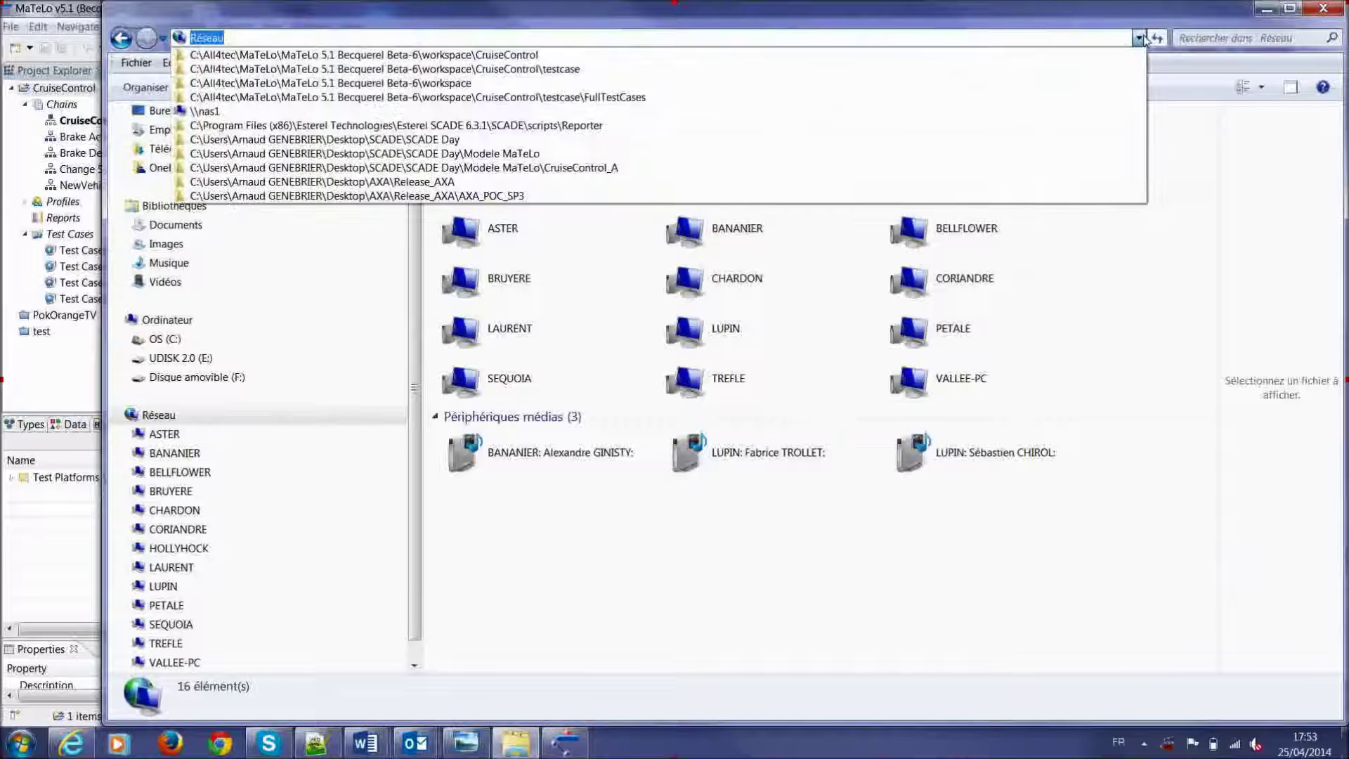
click(1102, 58)
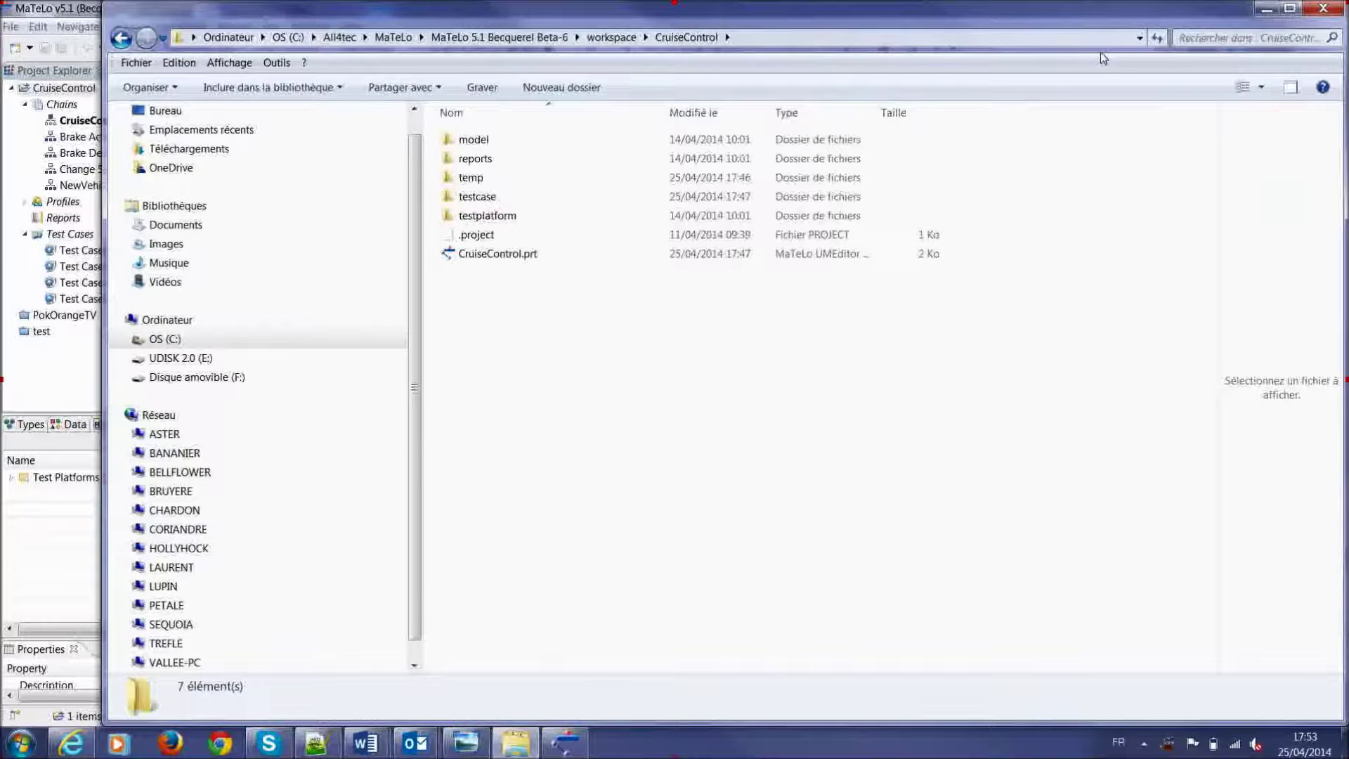
double_click(561, 200)
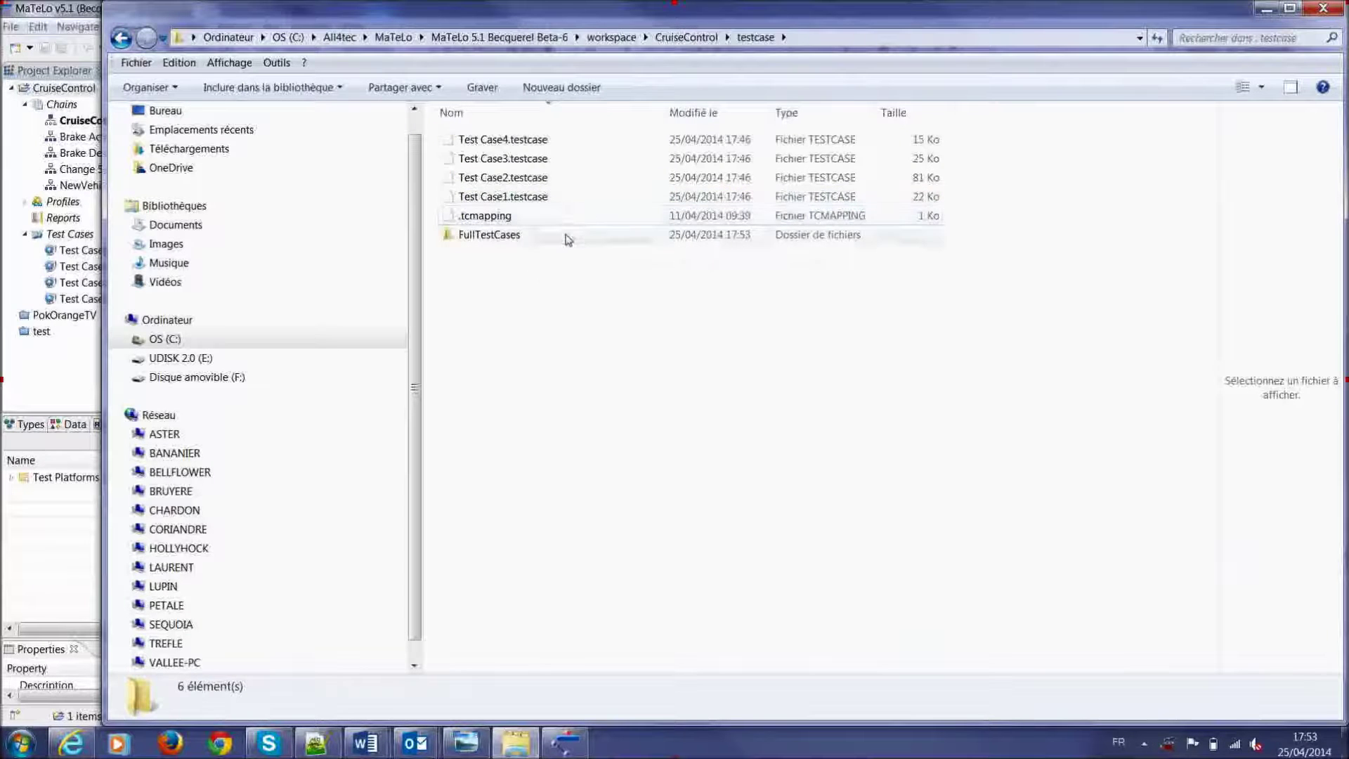
Open Test Case1_20140425-175258364.sss from the FullTestCases folder in Notepad++
double_click(565, 235)
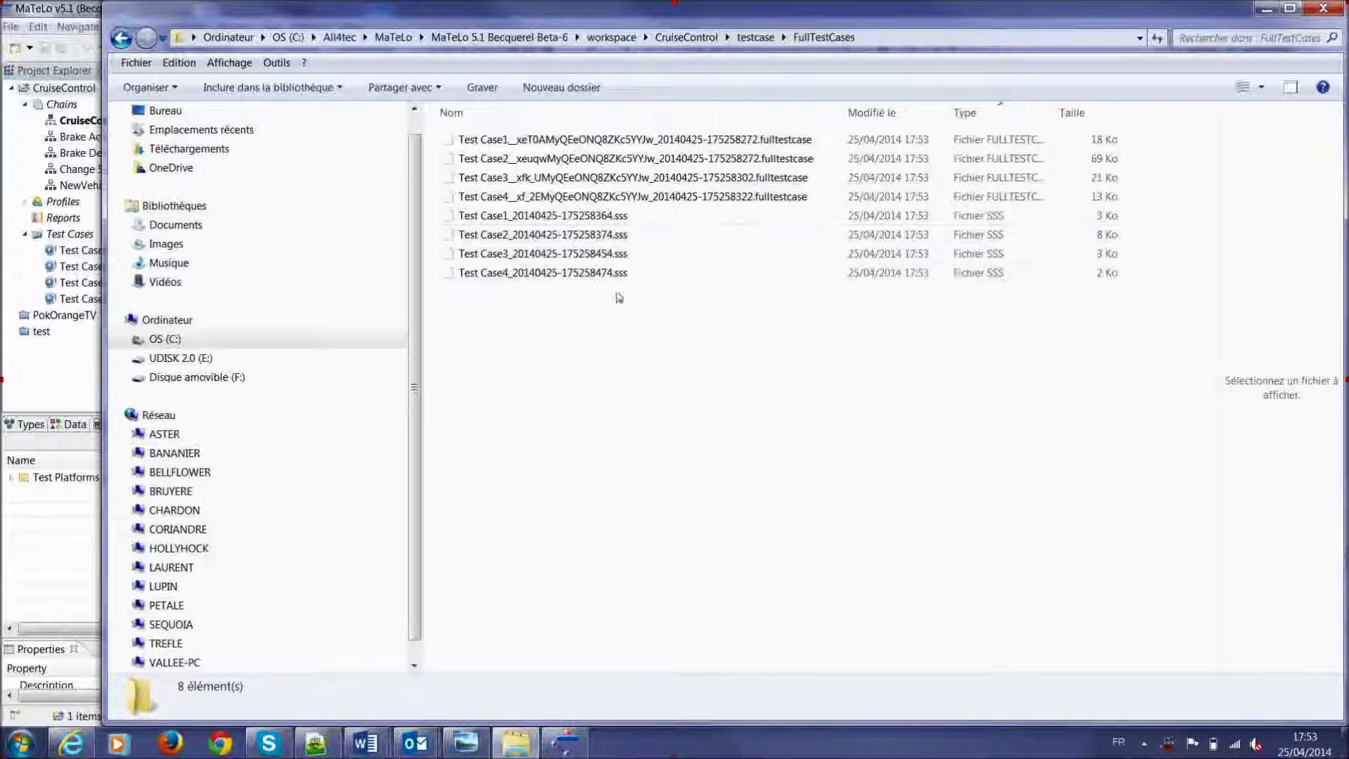
click(560, 216)
right_click(561, 217)
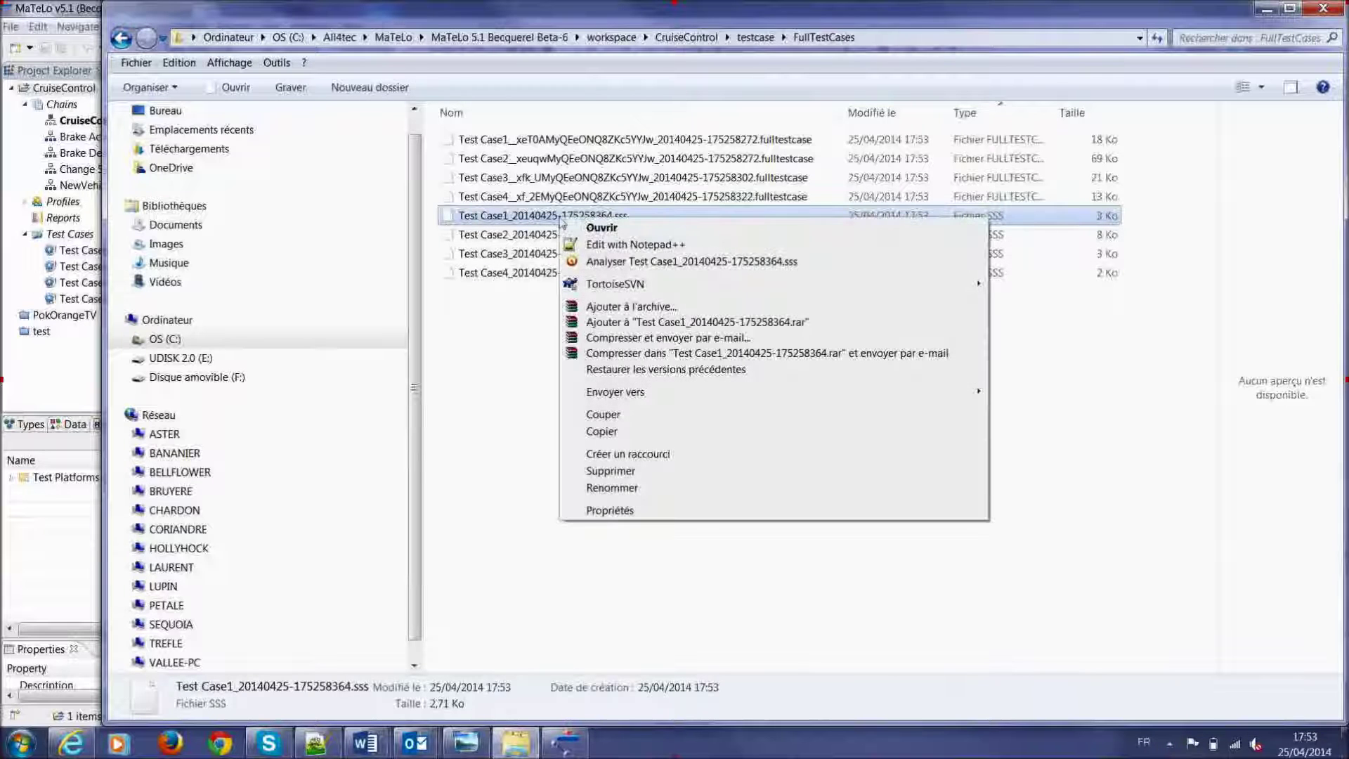
click(609, 244)
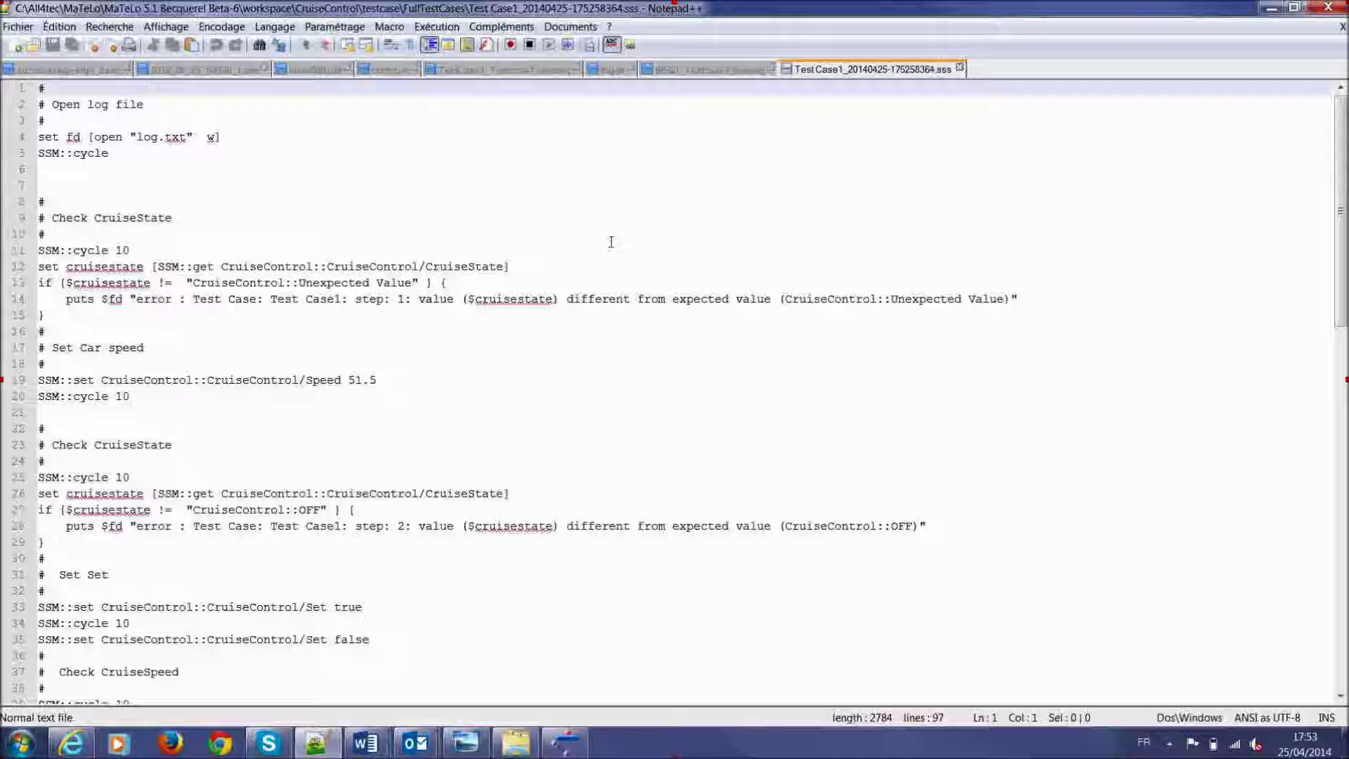
Examine the start of the exported script, highlighting the car speed value and the expected CruiseState in the second check
scroll(694, 261, down, 3)
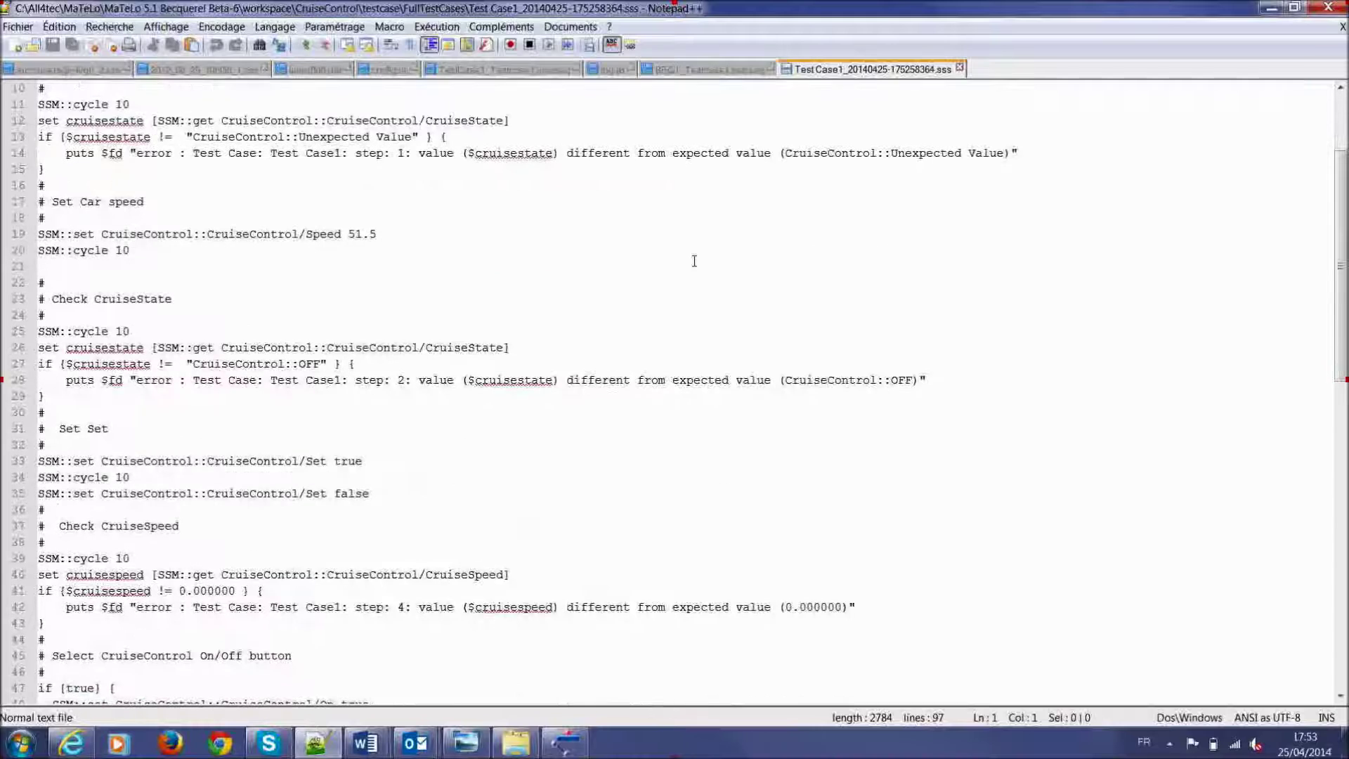
scroll(694, 261, down, 2)
scroll(694, 261, down, 1)
scroll(694, 260, up, 2)
scroll(694, 261, up, 1)
drag(348, 233, 380, 232)
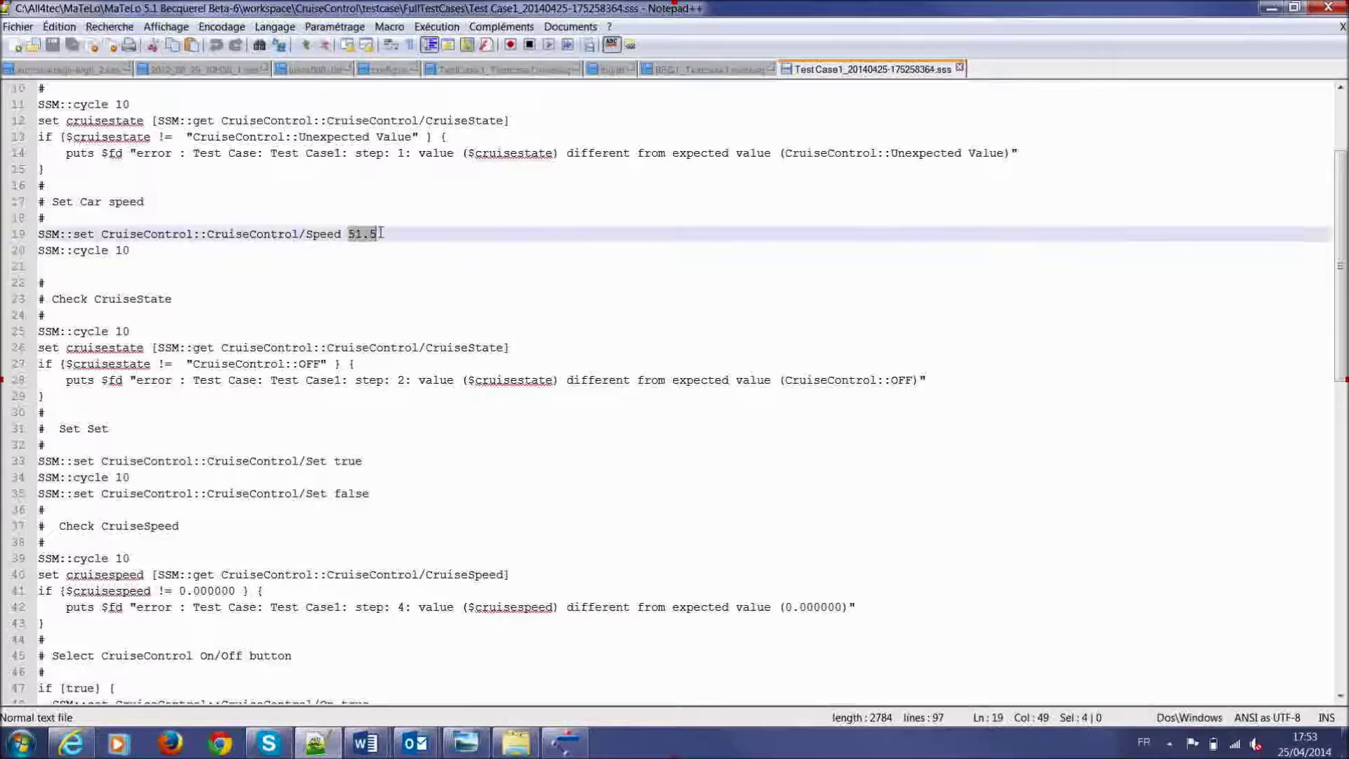
click(479, 271)
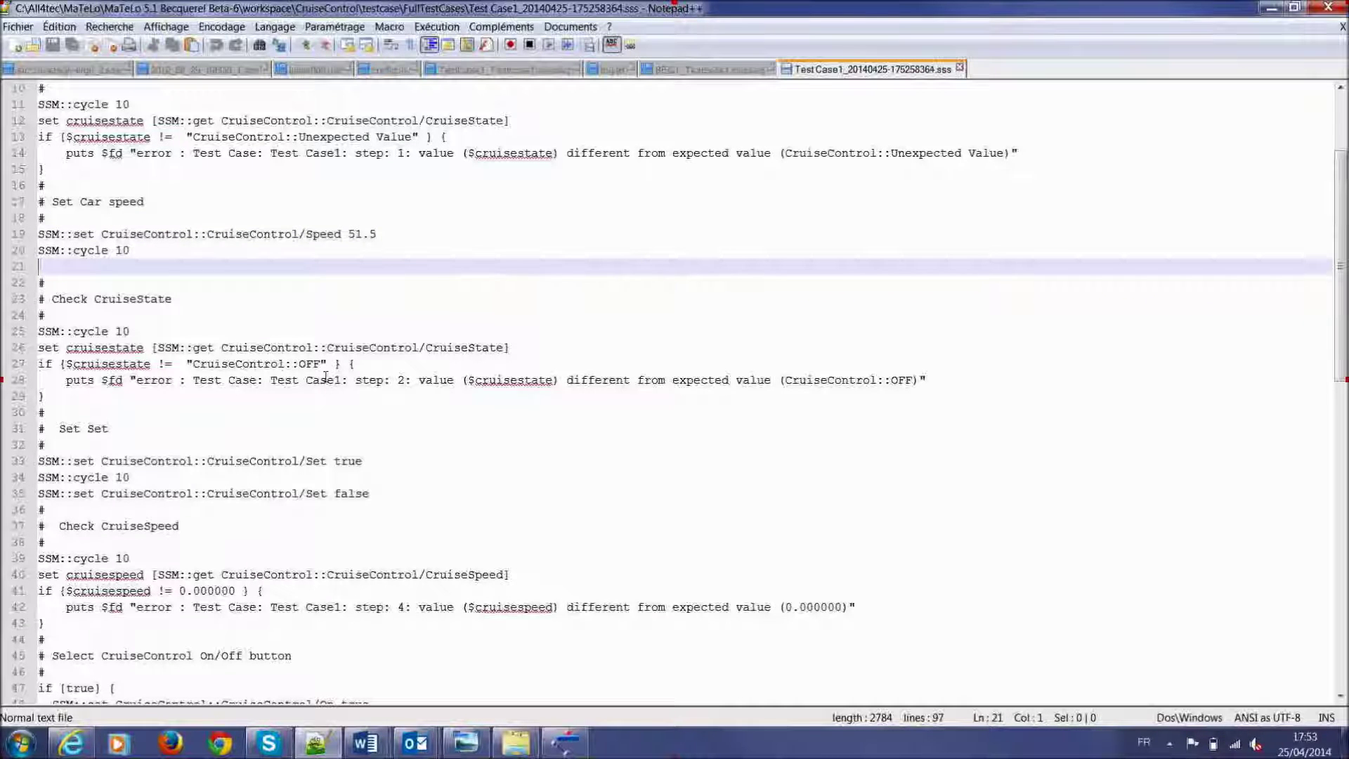
double_click(302, 363)
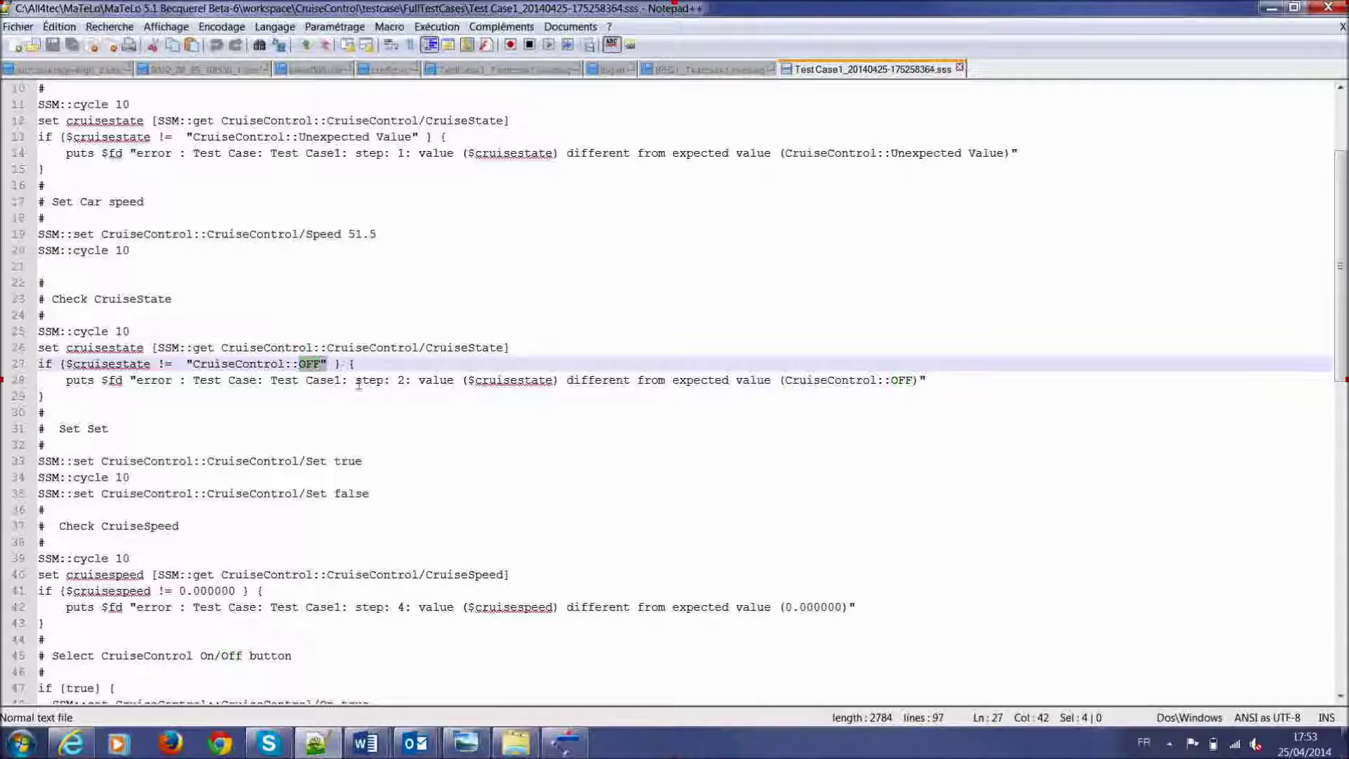
click(405, 408)
Read through the rest of the script, covering the Set command, CruiseSpeed checks and On/Off button blocks, and return to its beginning
scroll(441, 435, down, 3)
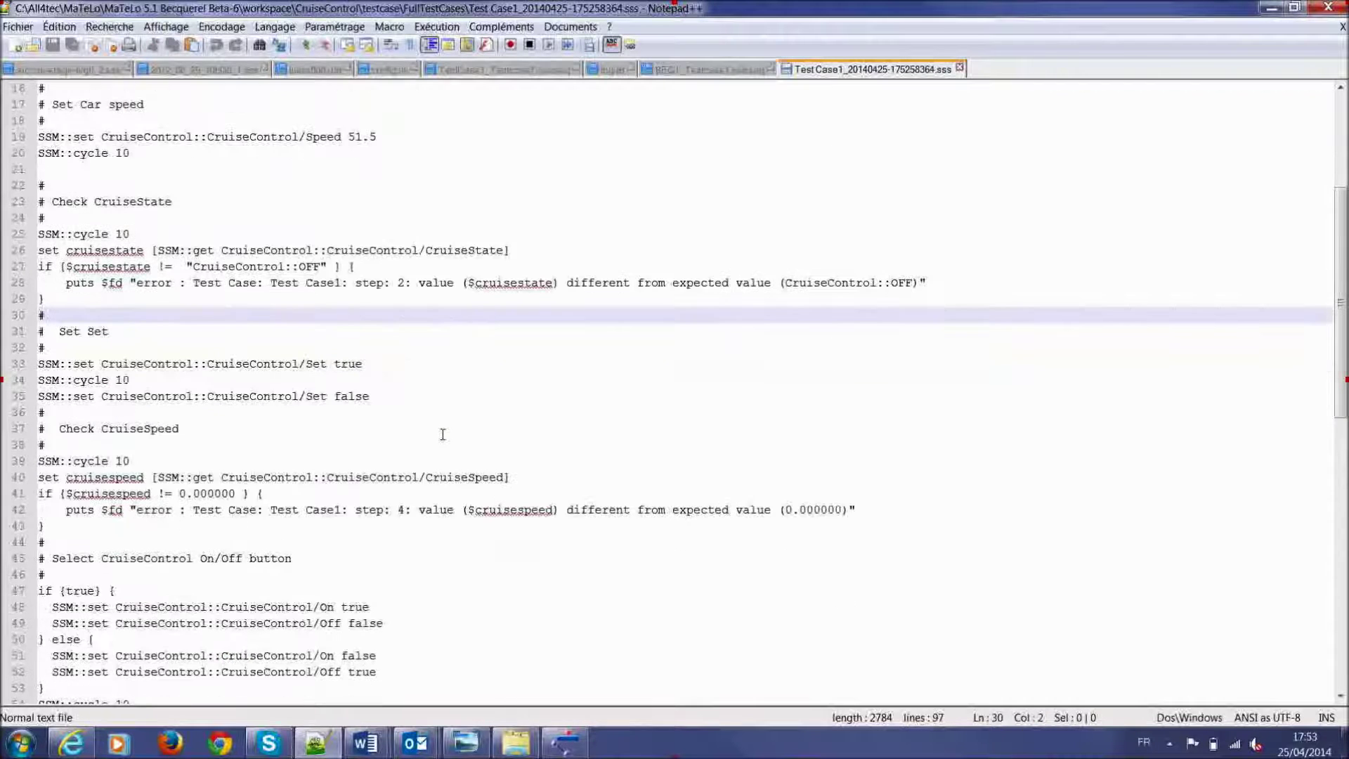
scroll(443, 435, down, 2)
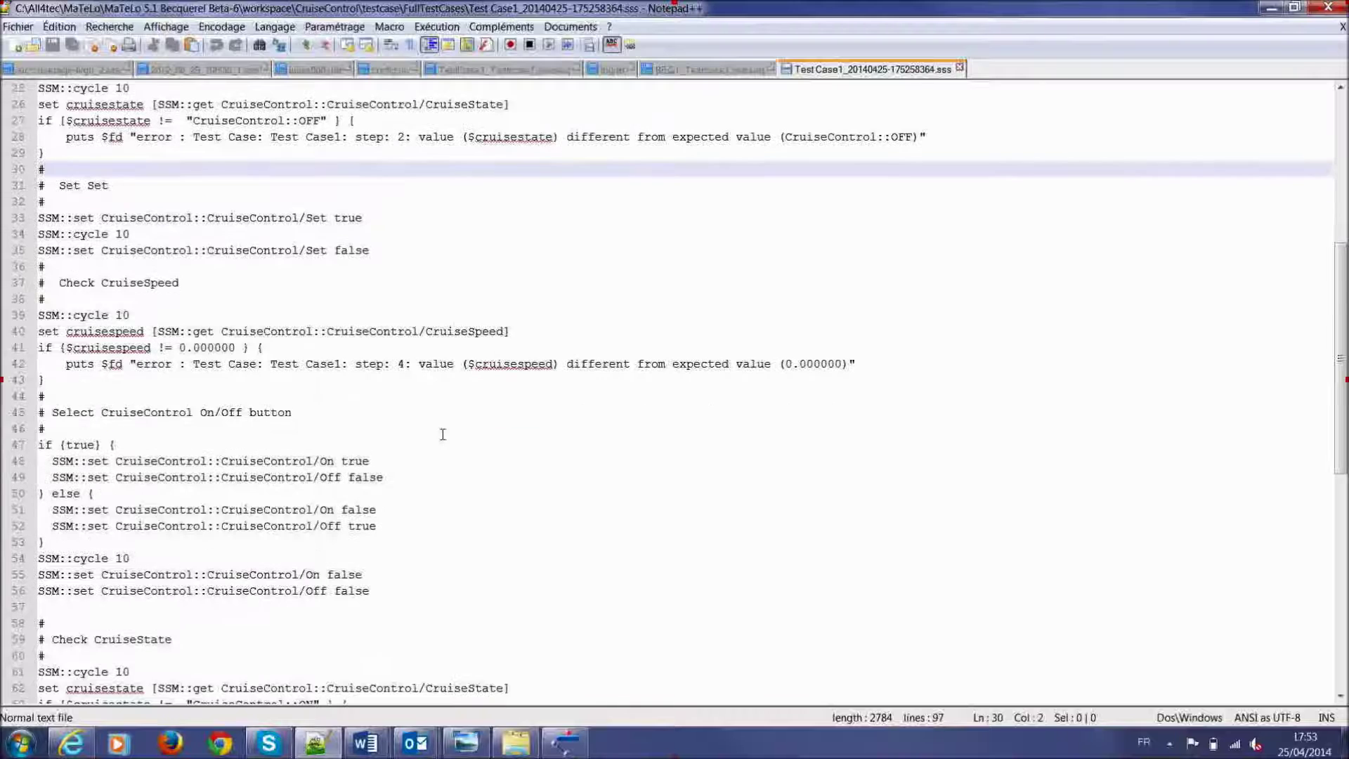
scroll(443, 434, down, 2)
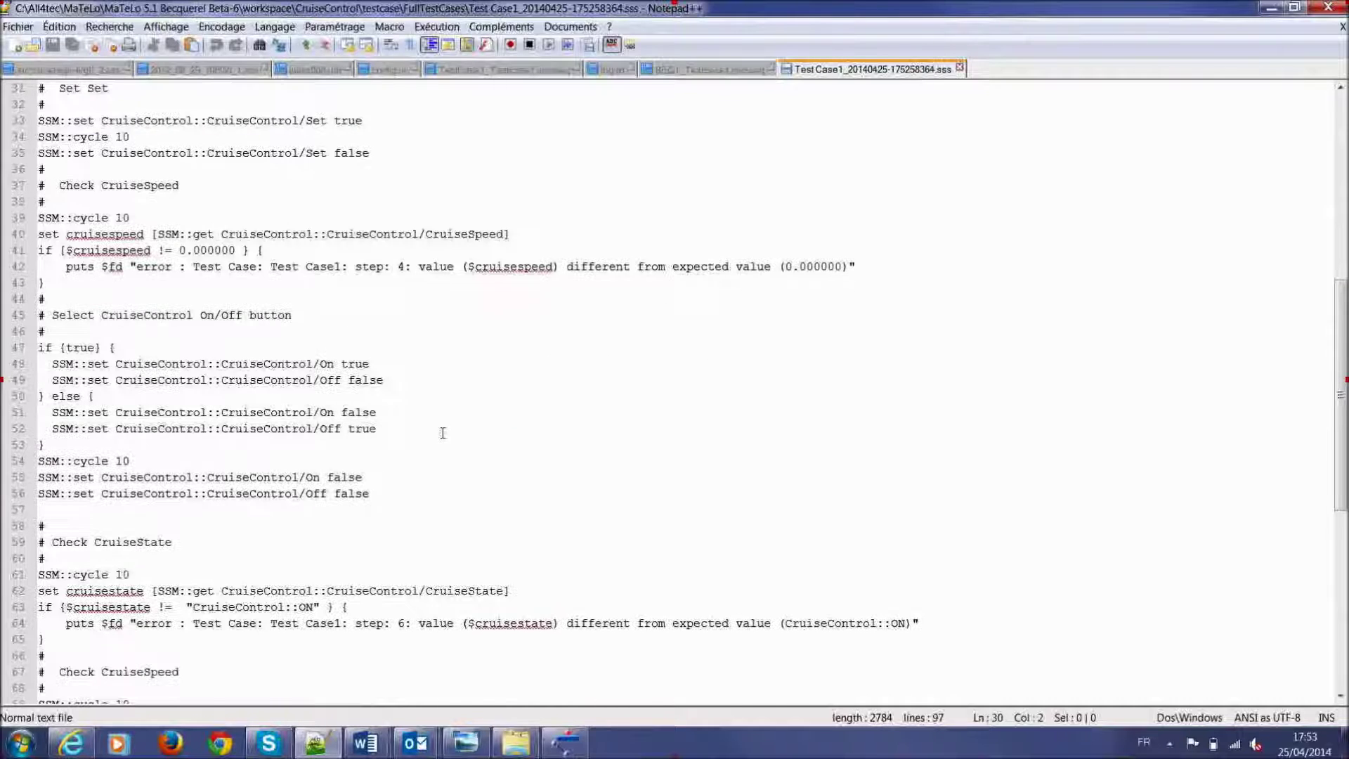
scroll(443, 433, down, 3)
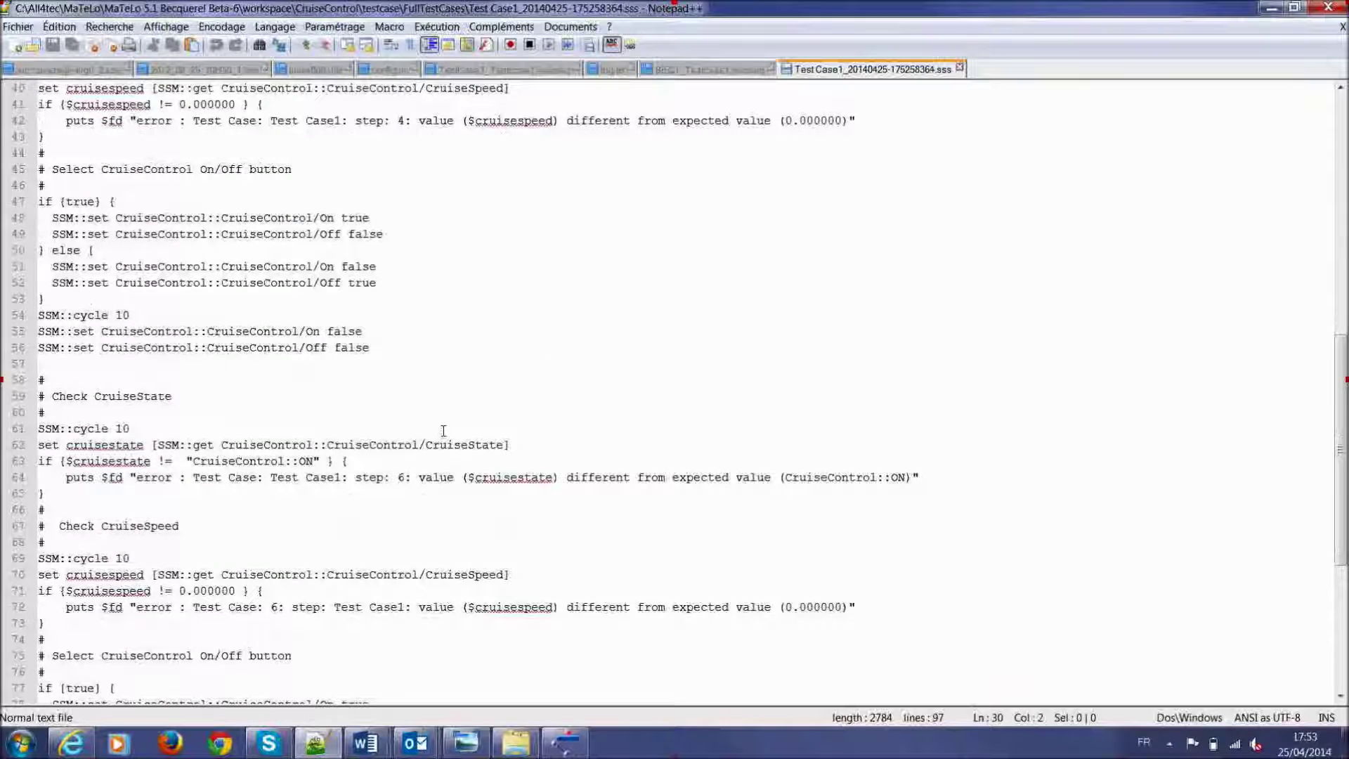
scroll(443, 430, down, 1)
scroll(443, 429, down, 2)
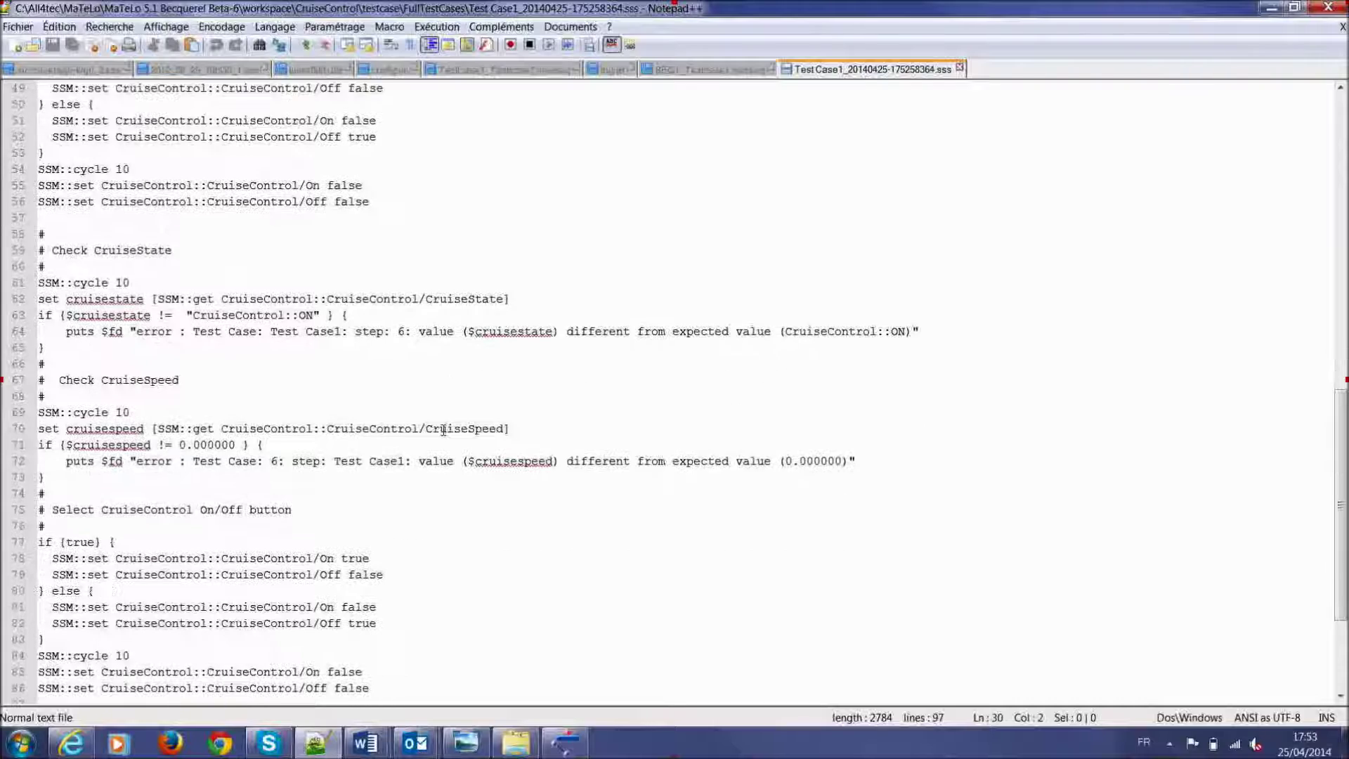
scroll(443, 428, up, 14)
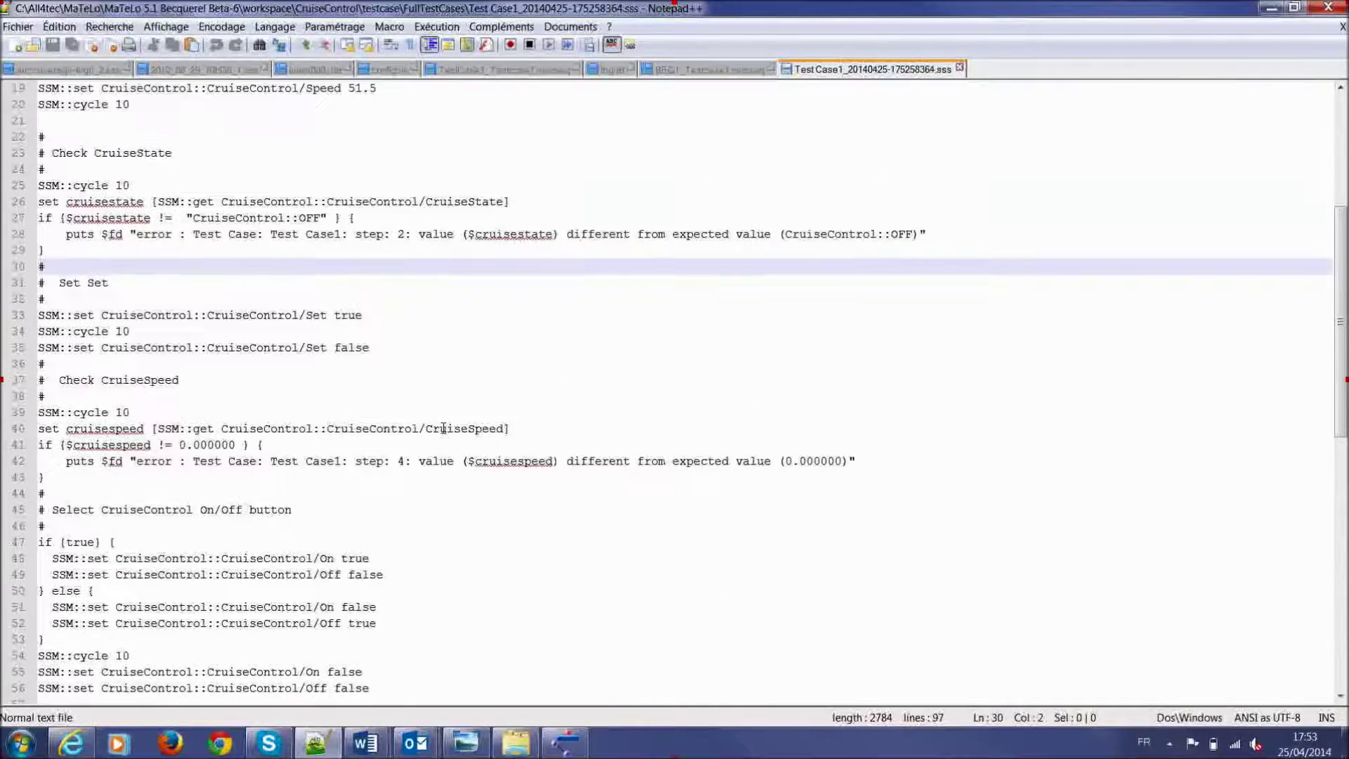
scroll(444, 428, up, 2)
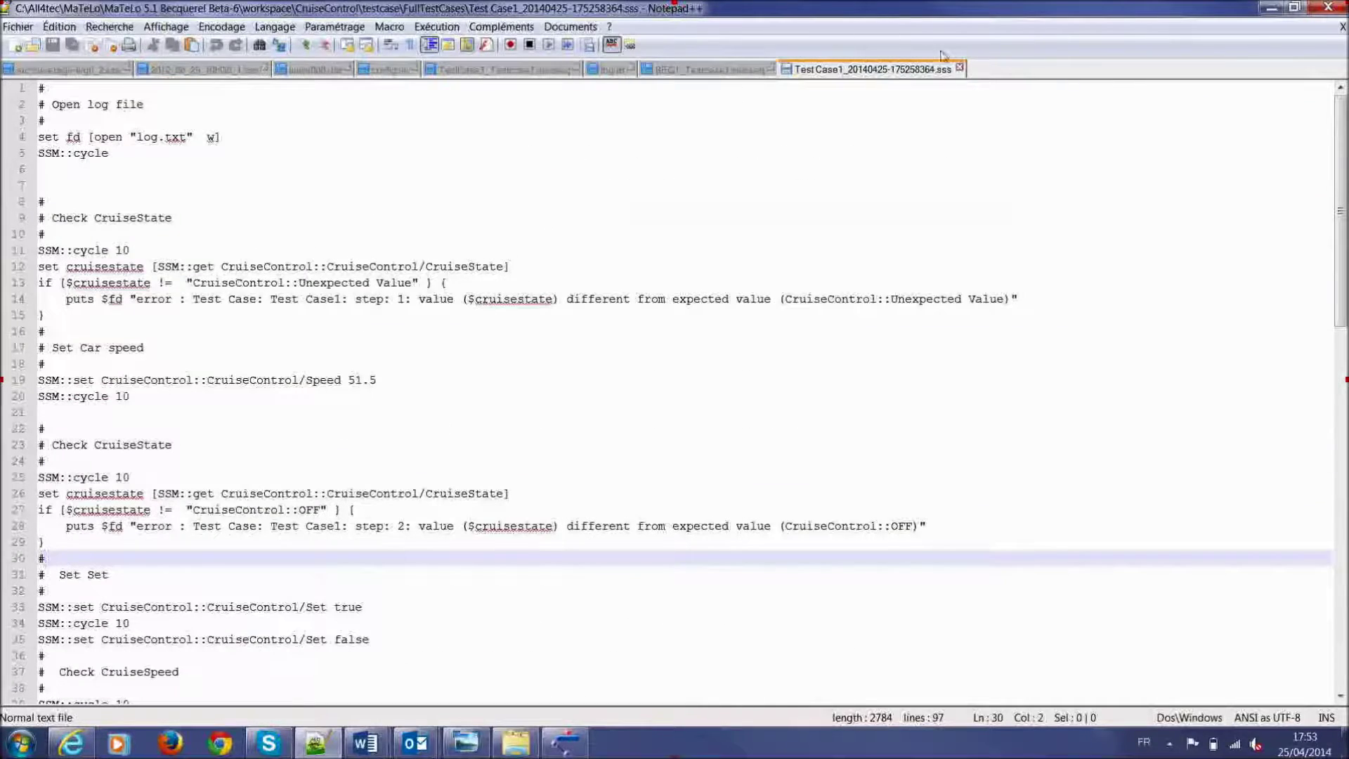
Close the Test Case1 script and minimize the open windows to get back to MaTeLo
click(961, 69)
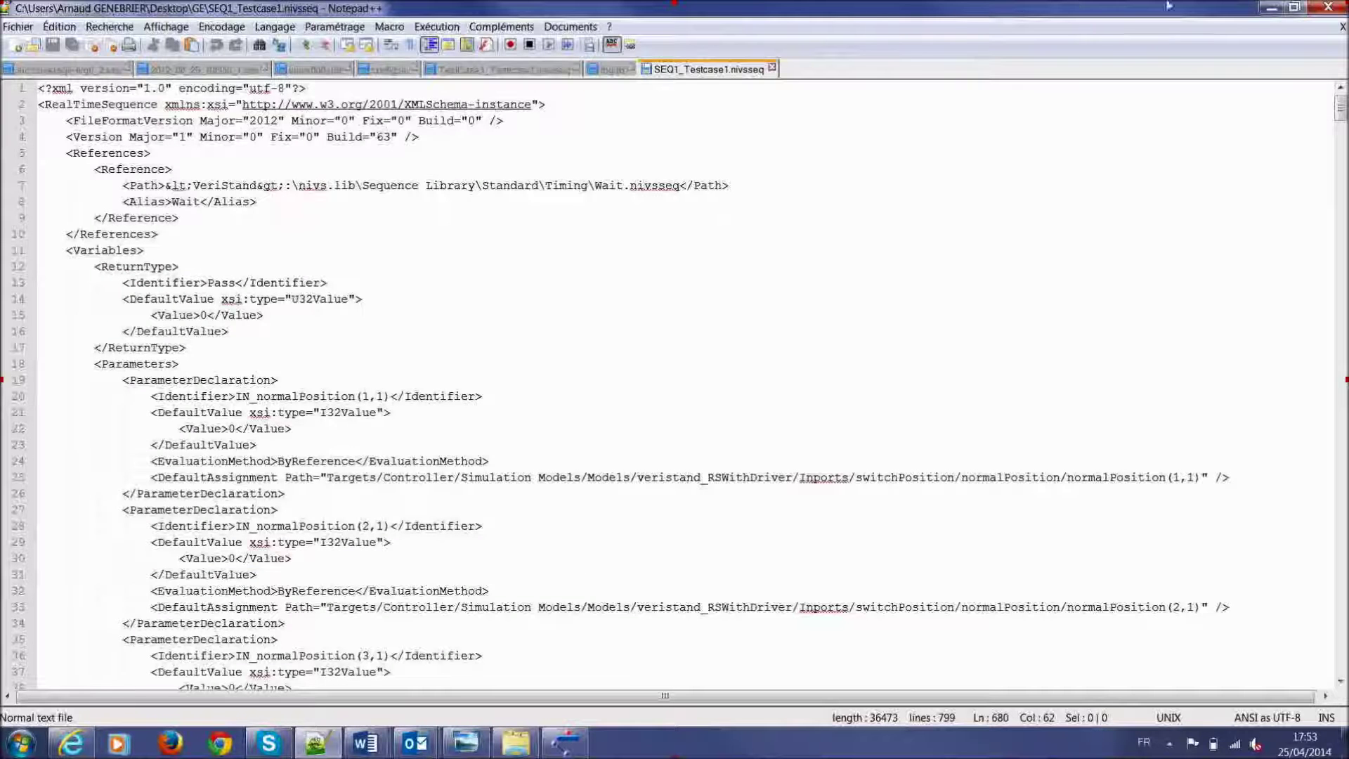
click(1279, 14)
click(1276, 13)
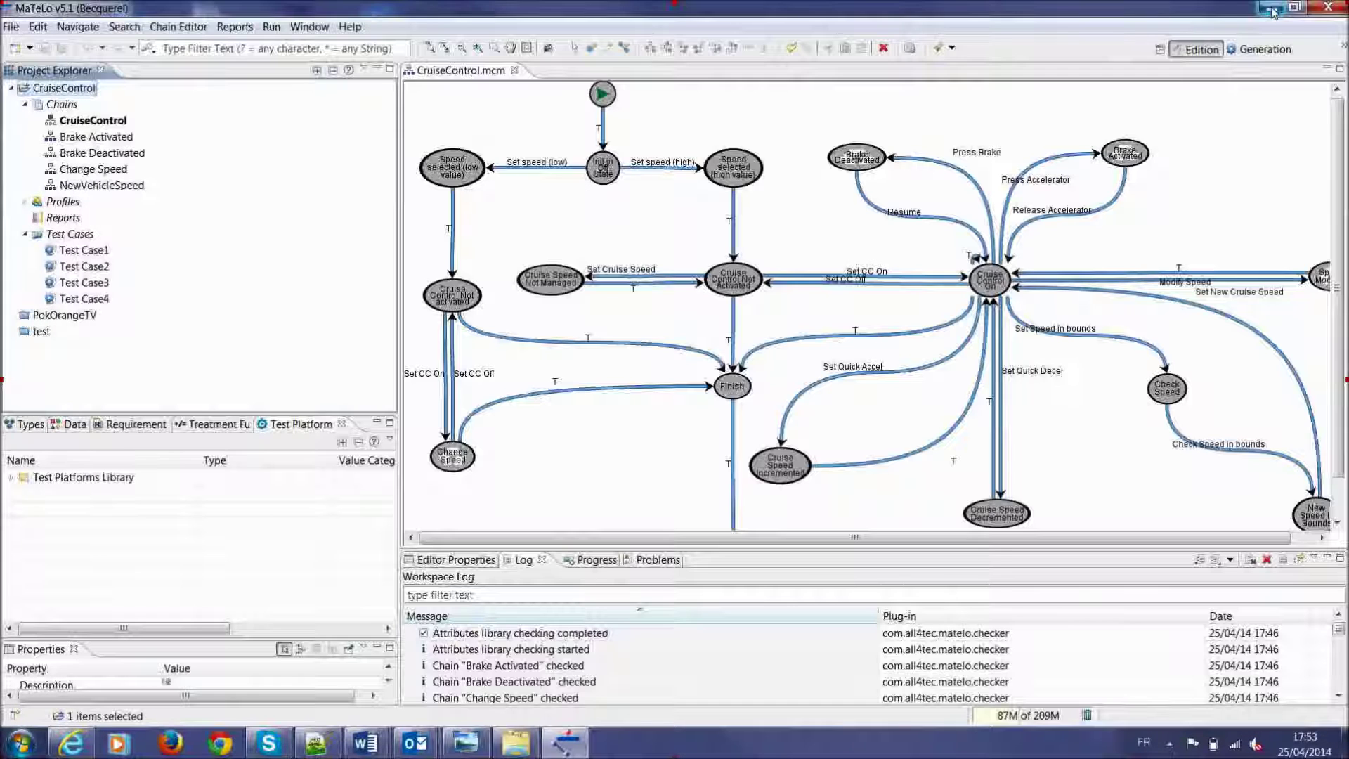
Launch SCADE Suite and maximize its window
click(15, 744)
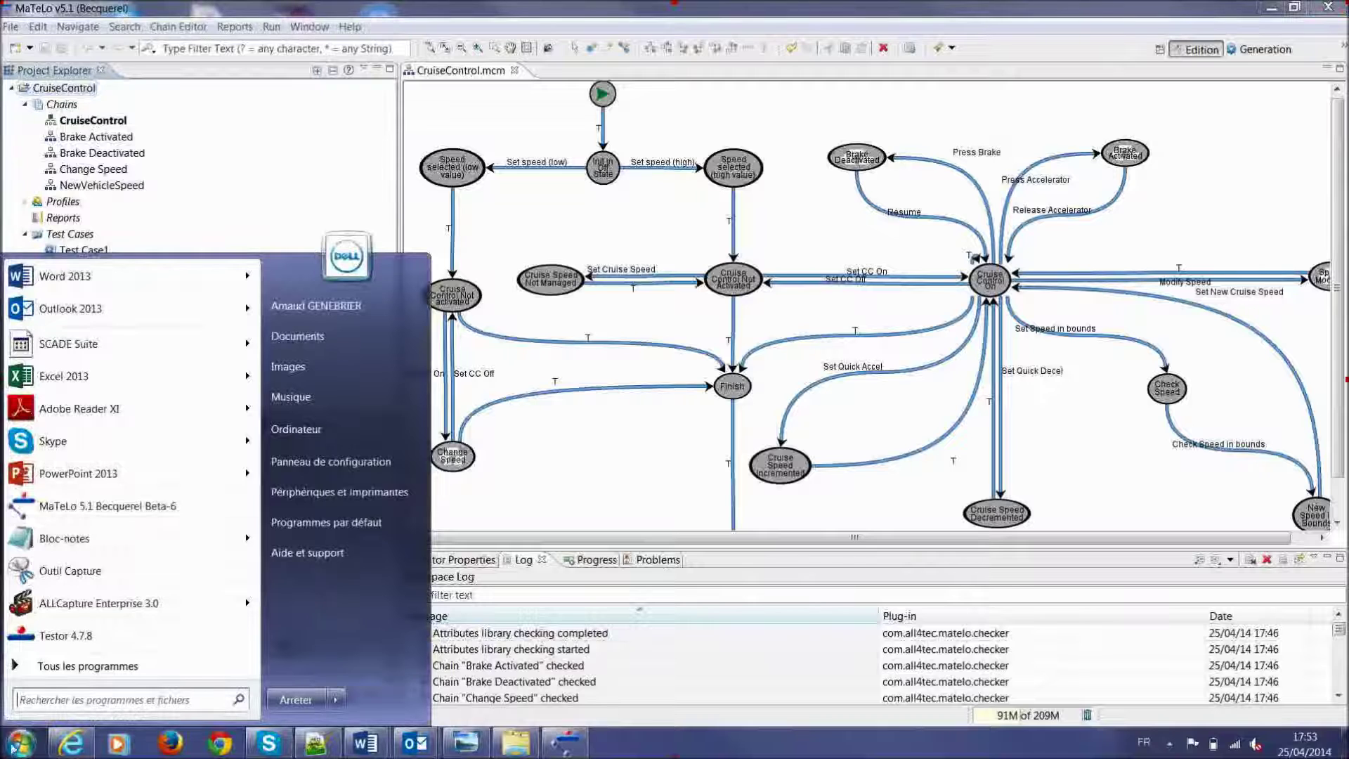
right_click(89, 345)
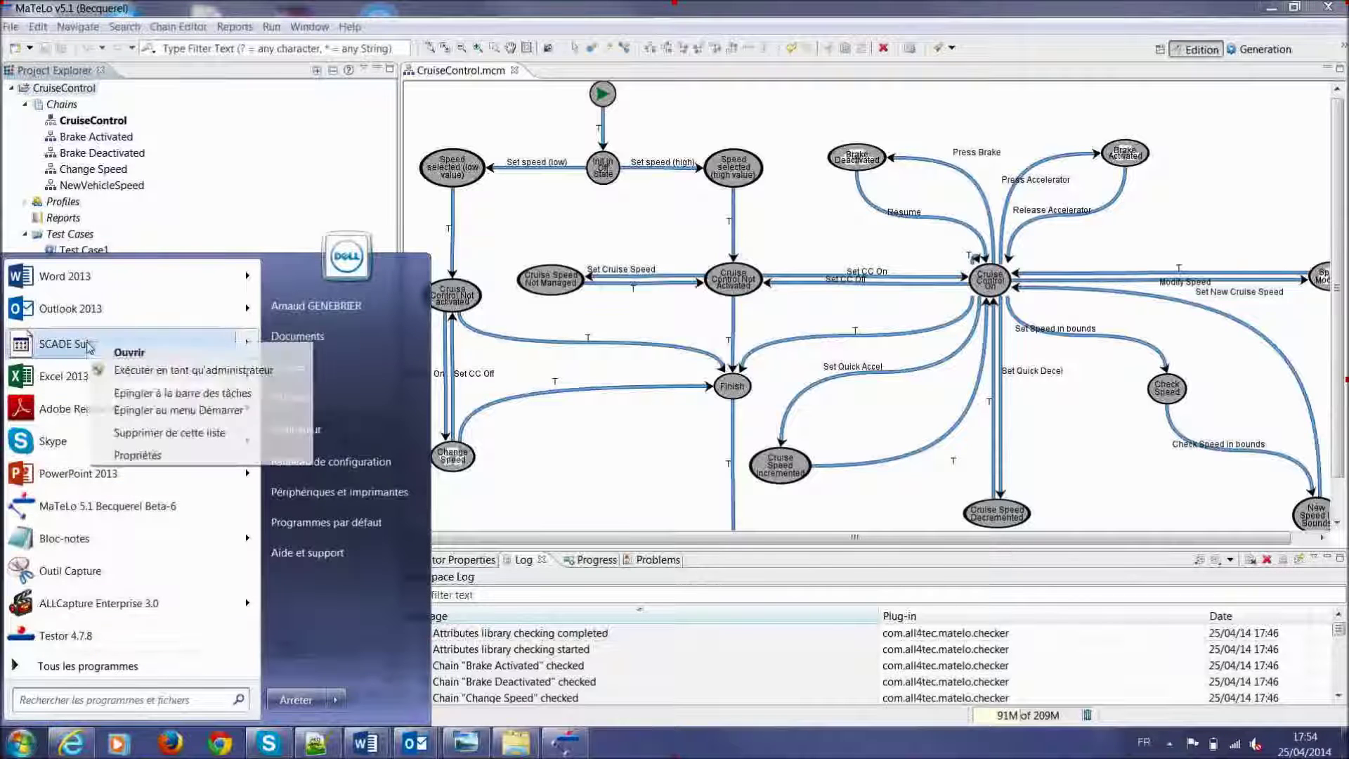
key(Escape)
mouse_move(127, 374)
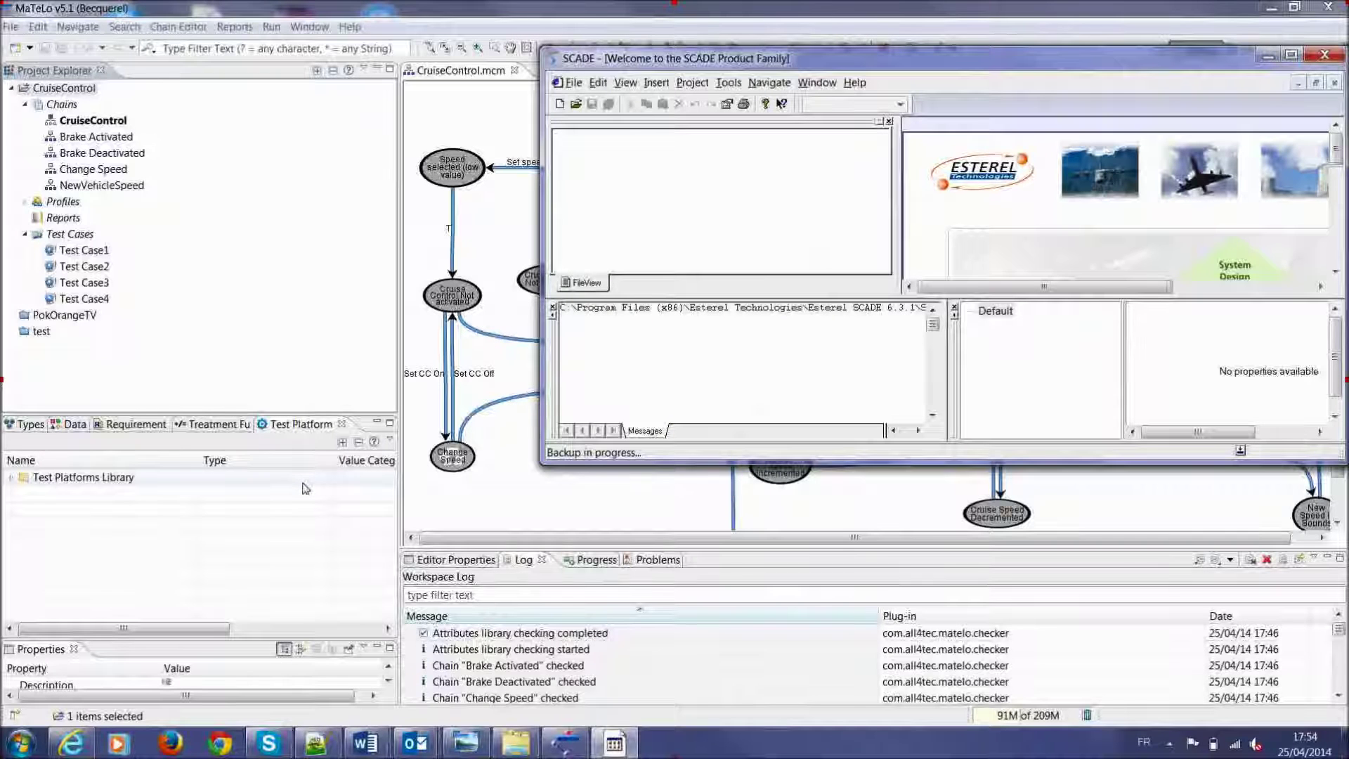
click(1284, 62)
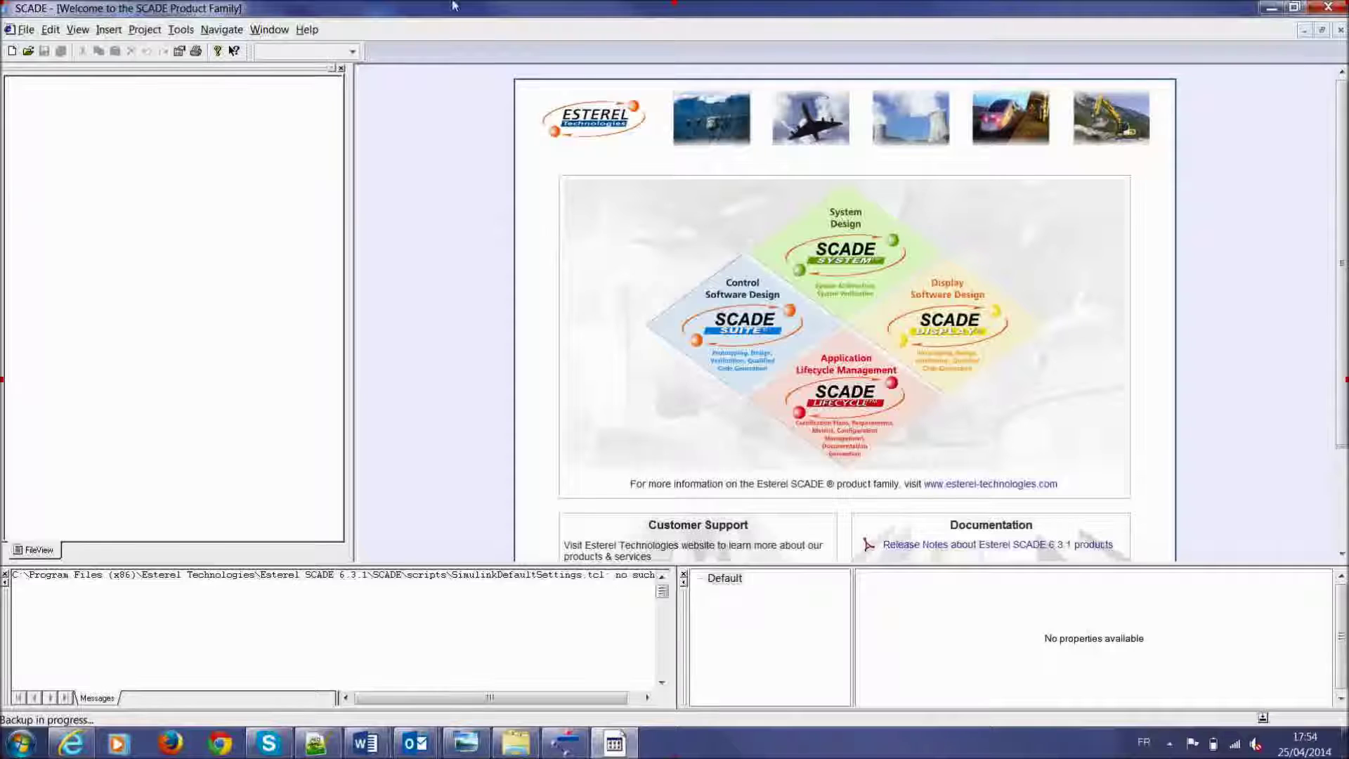
Open the recent workspace CruiseControl.vsw and bring up the project's Scenarios folder
click(26, 30)
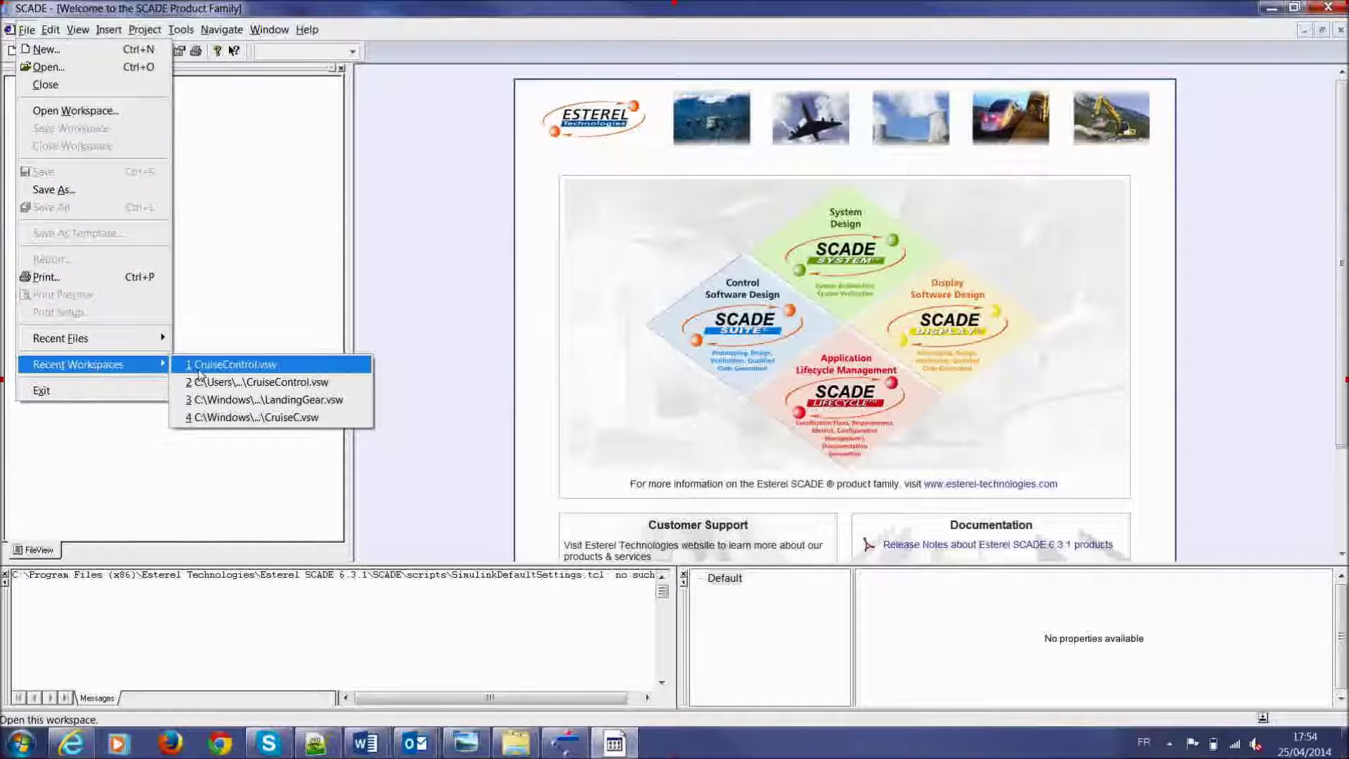
click(208, 365)
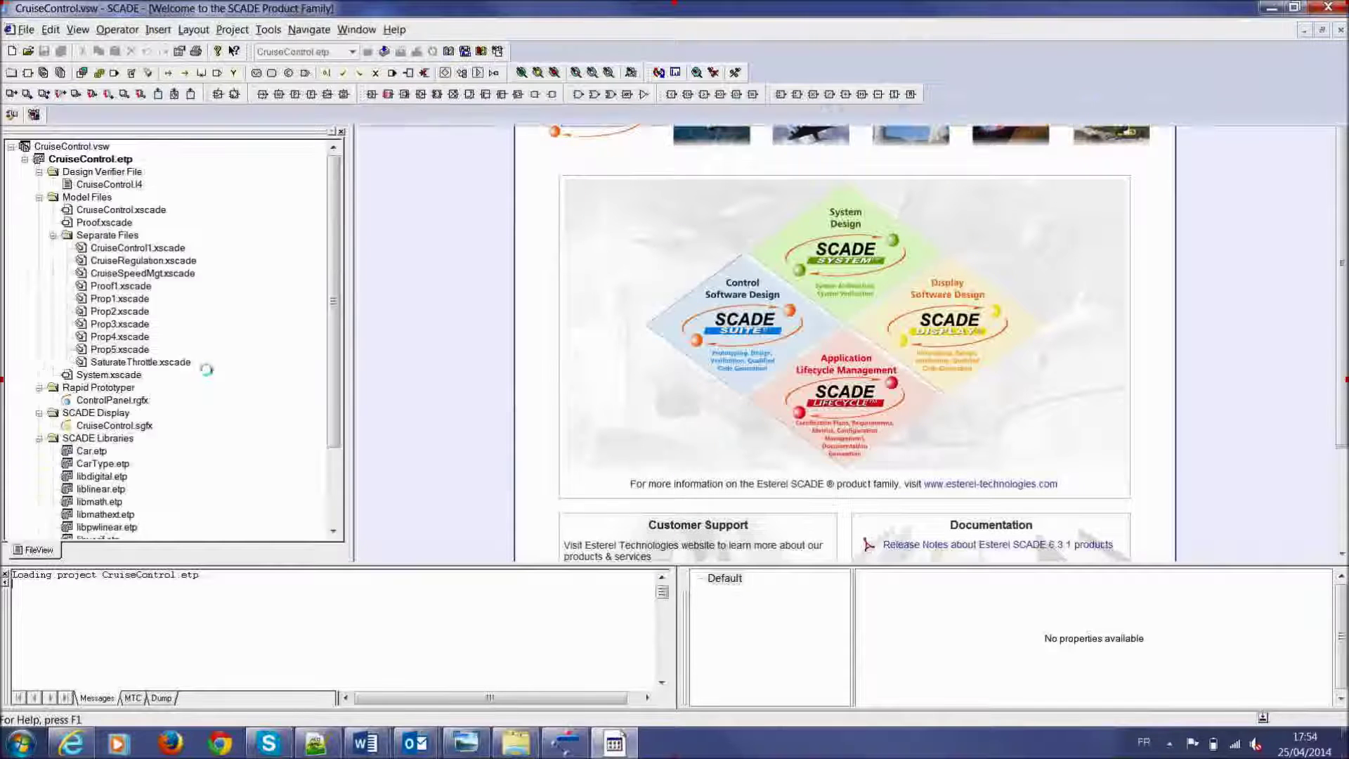
click(42, 550)
scroll(183, 461, down, 3)
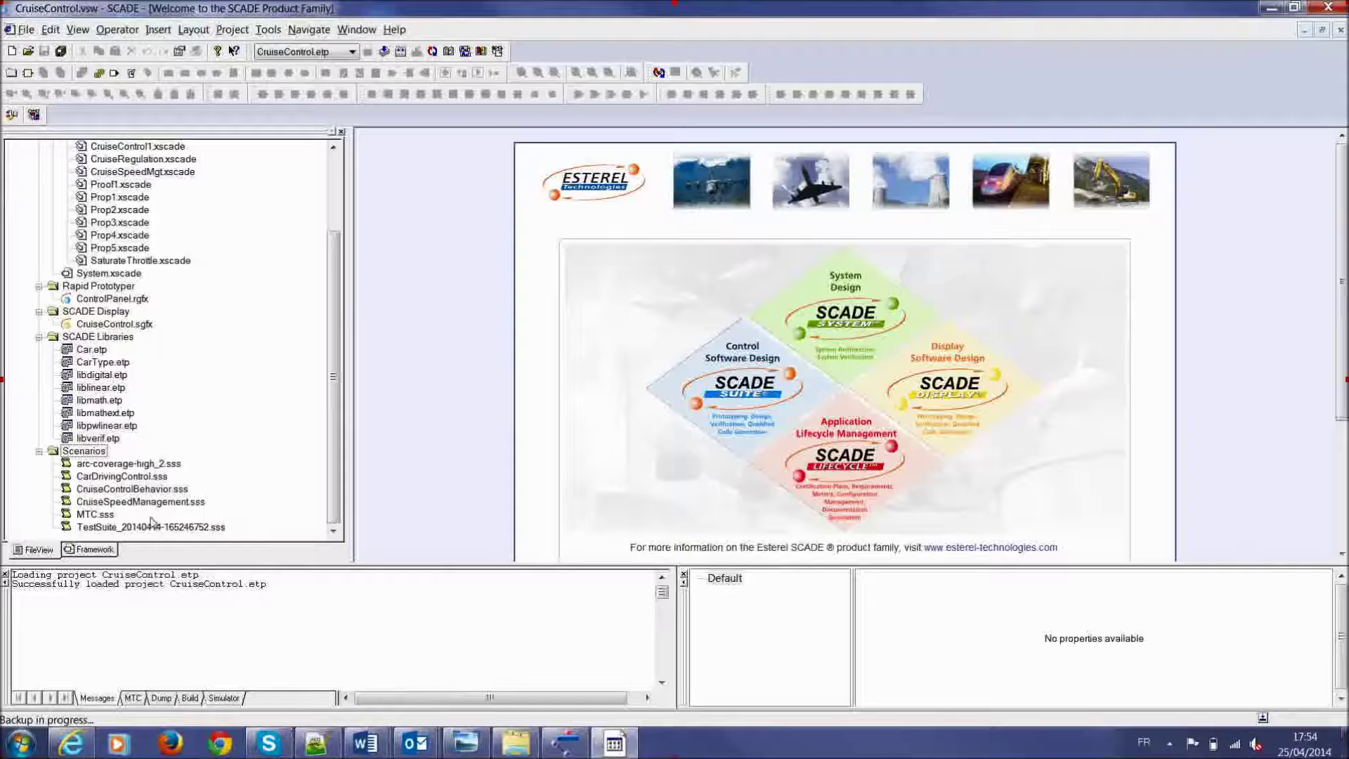
Try to load and open the existing scenario TestSuite_20140414-165246752.sss, dismissing the dialogs
click(123, 529)
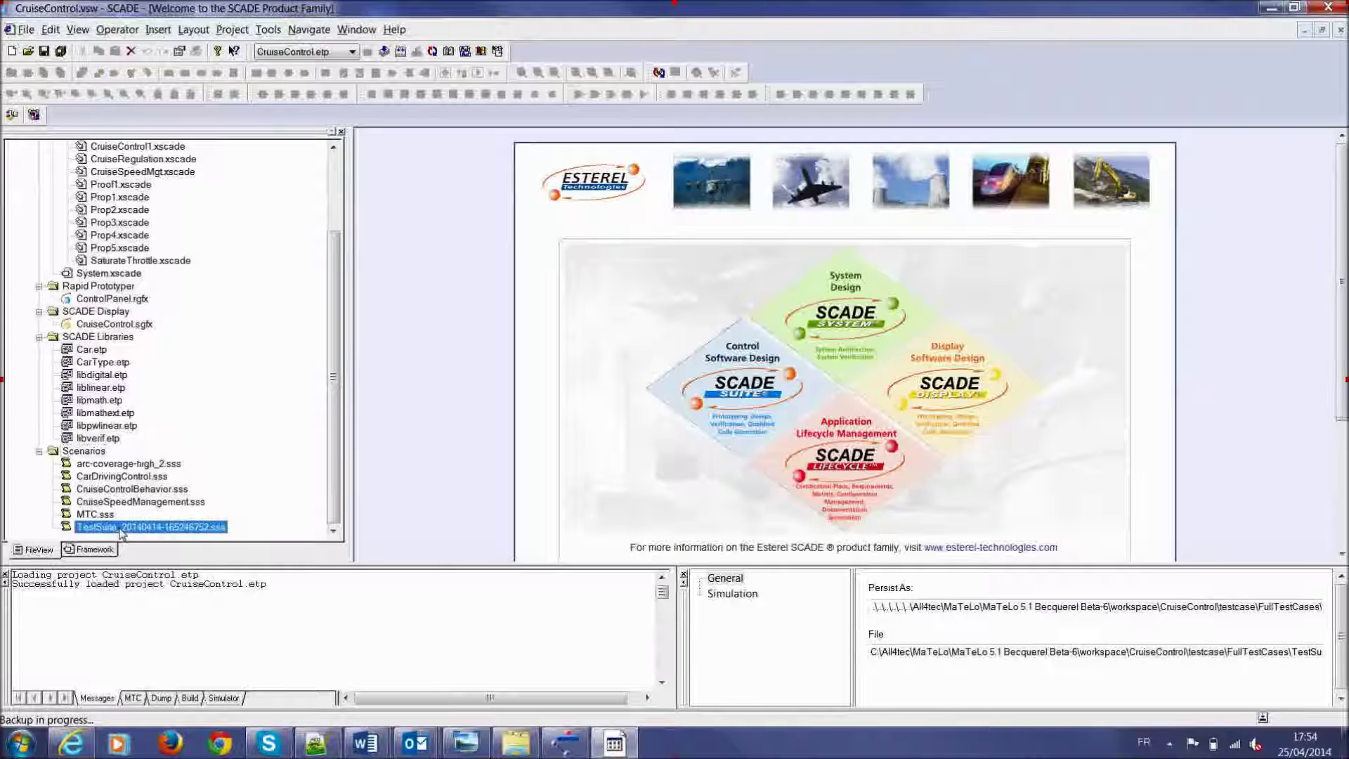
right_click(123, 532)
click(147, 557)
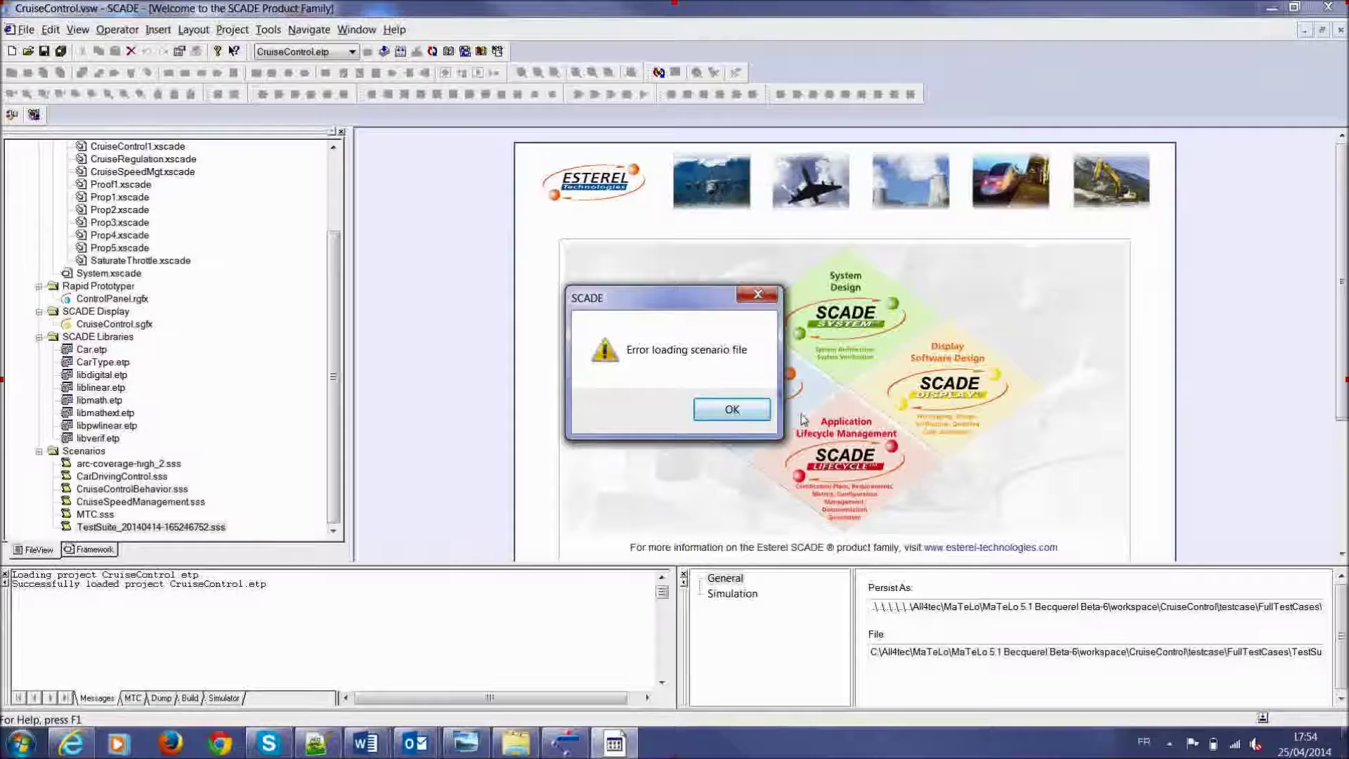
click(754, 411)
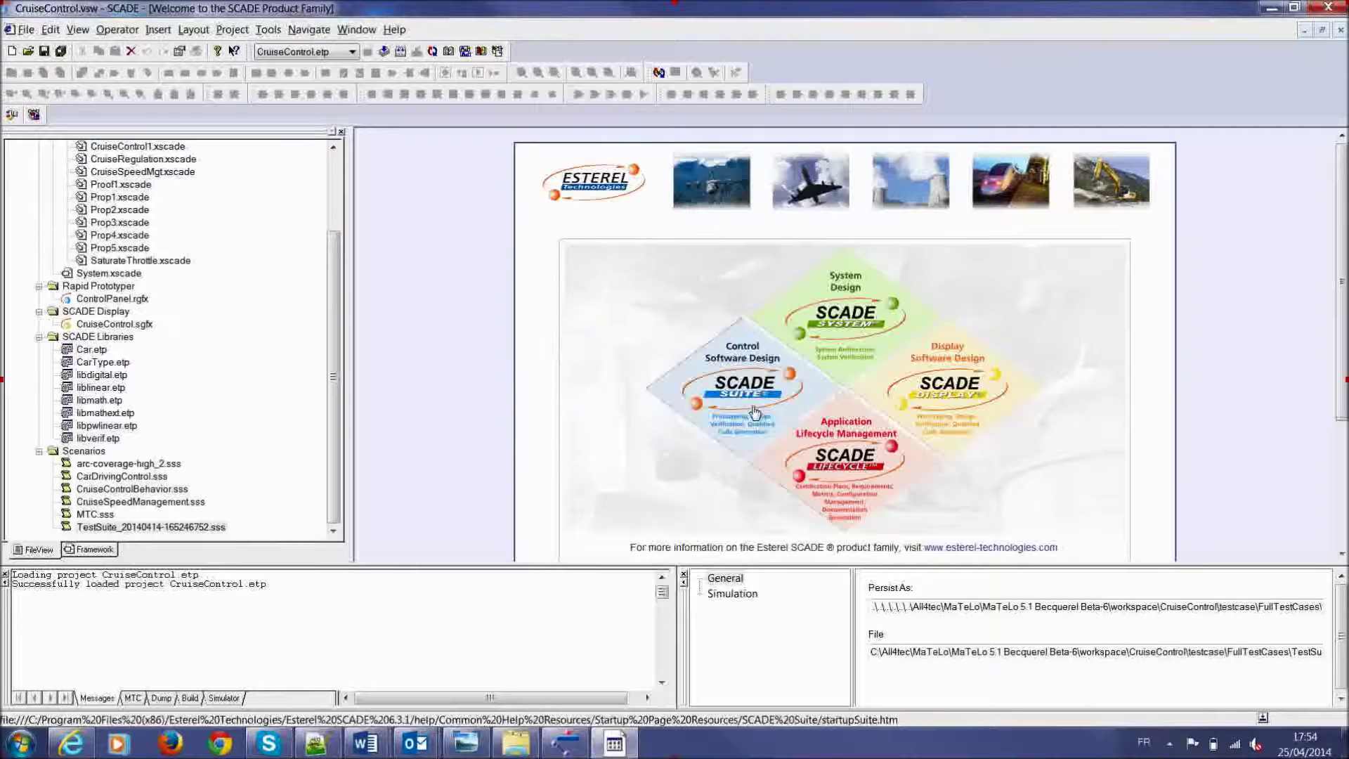
double_click(175, 528)
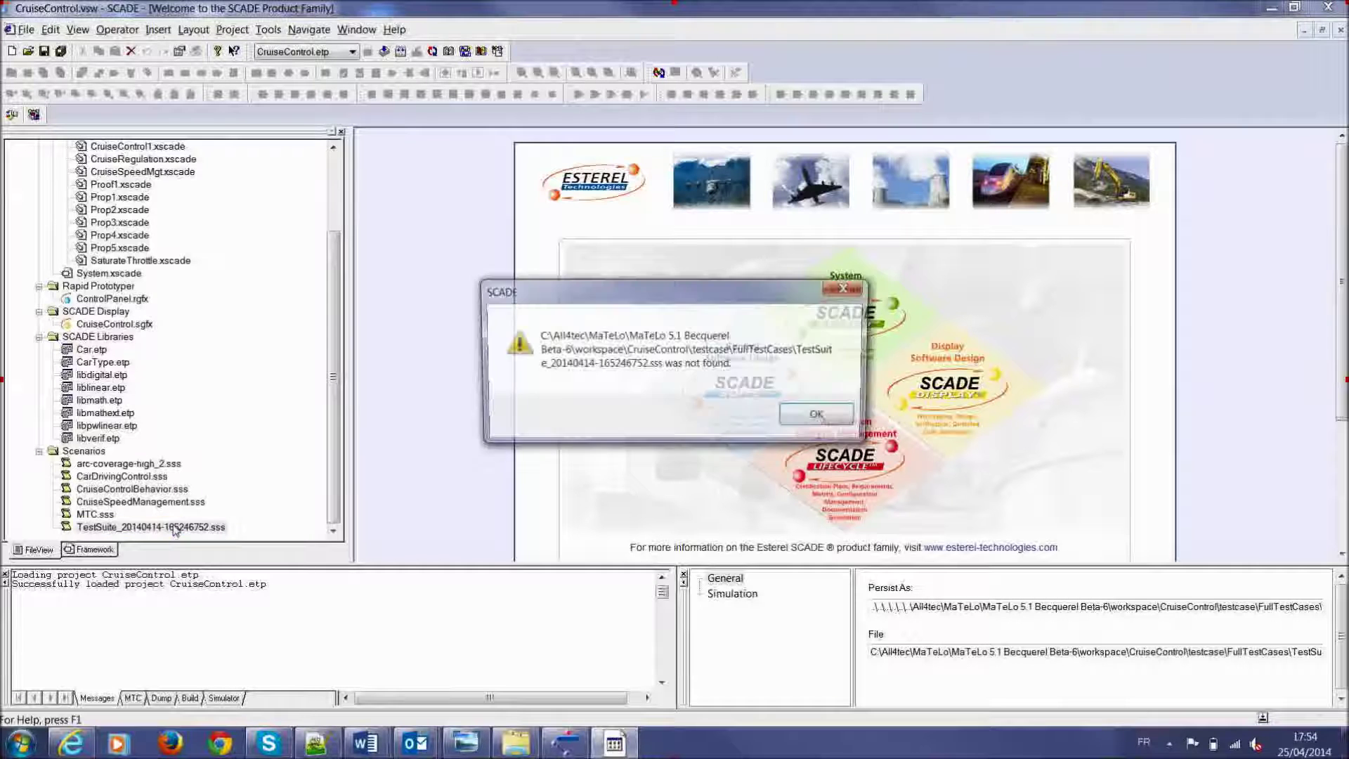
key(Return)
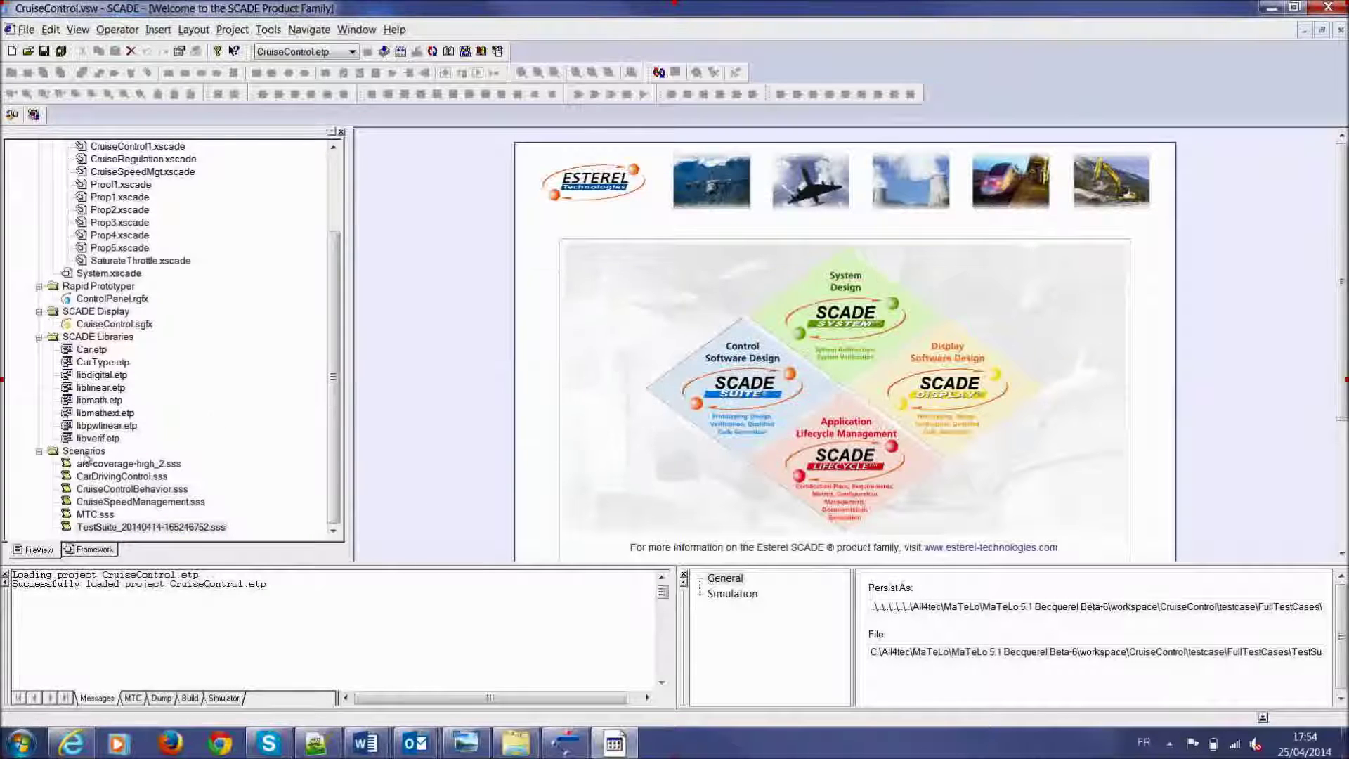
Add Test Case1_20140425-175258364.sss from FullTestCases to the project's Scenarios folder
click(84, 453)
right_click(79, 450)
click(101, 460)
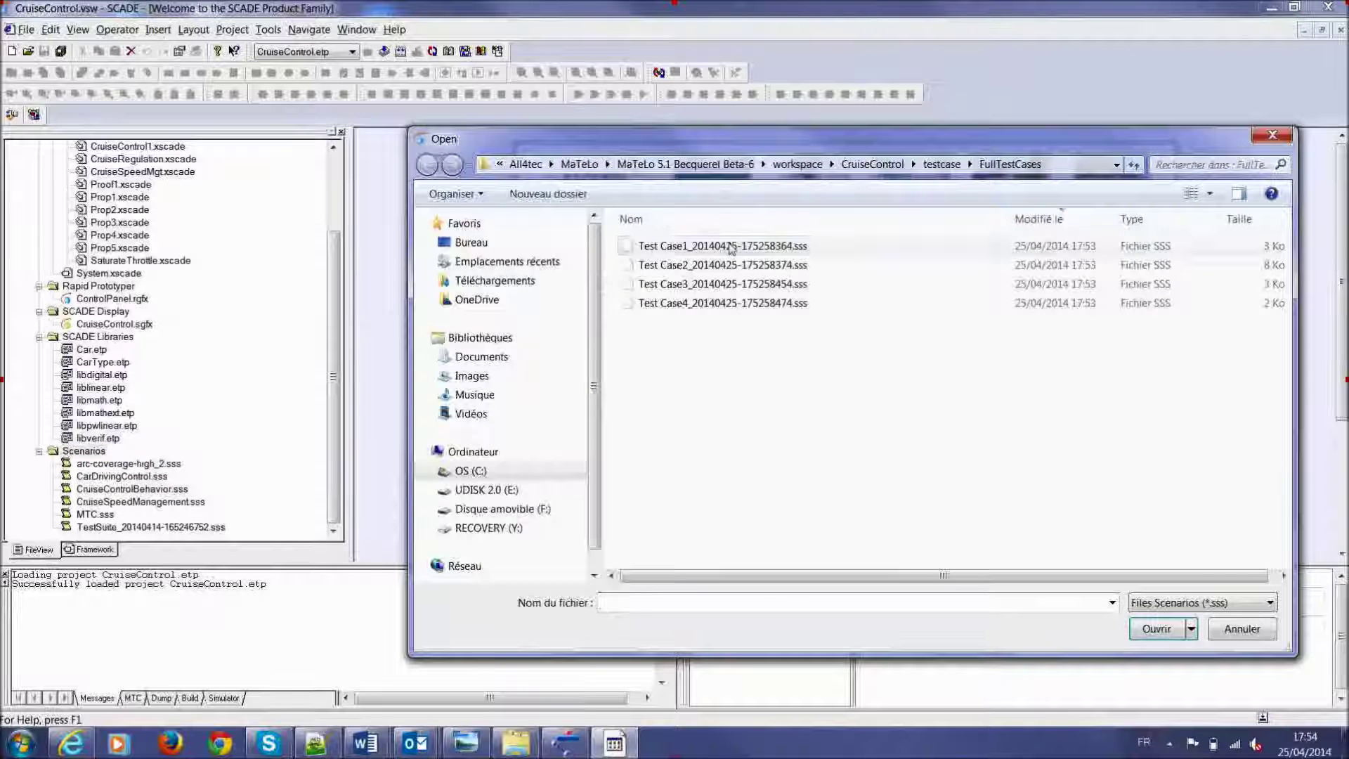
click(731, 247)
click(1183, 629)
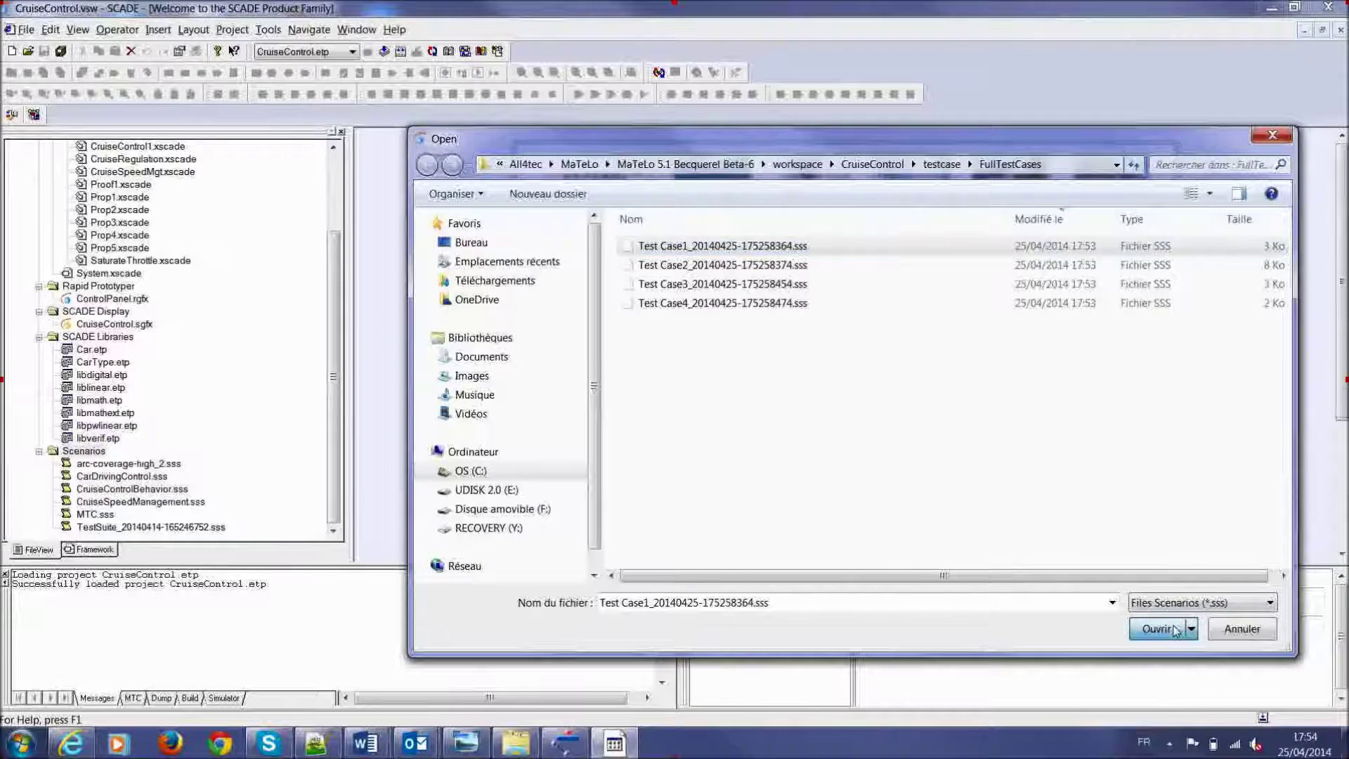
click(333, 531)
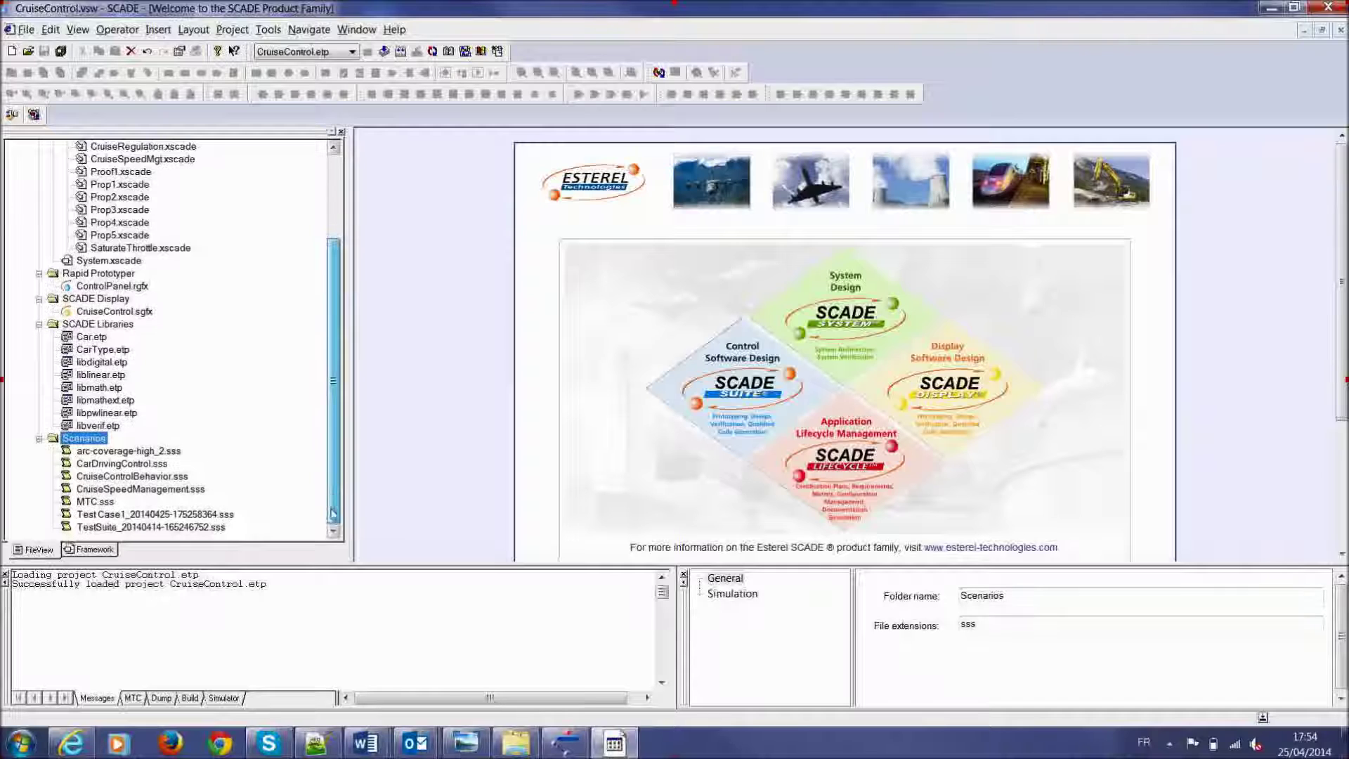
Load the Test Case1 scenario into the simulator and run it on the CruiseControl model
click(189, 513)
right_click(189, 513)
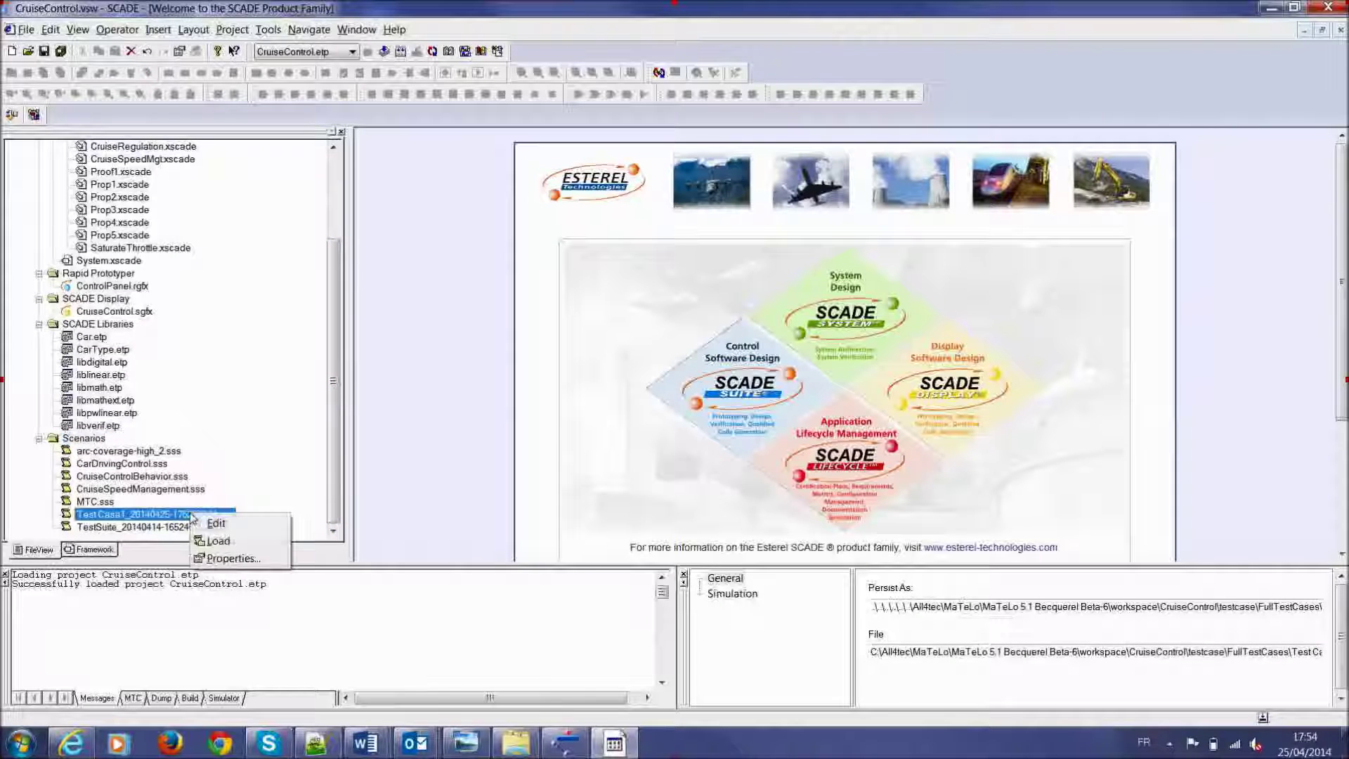
click(211, 539)
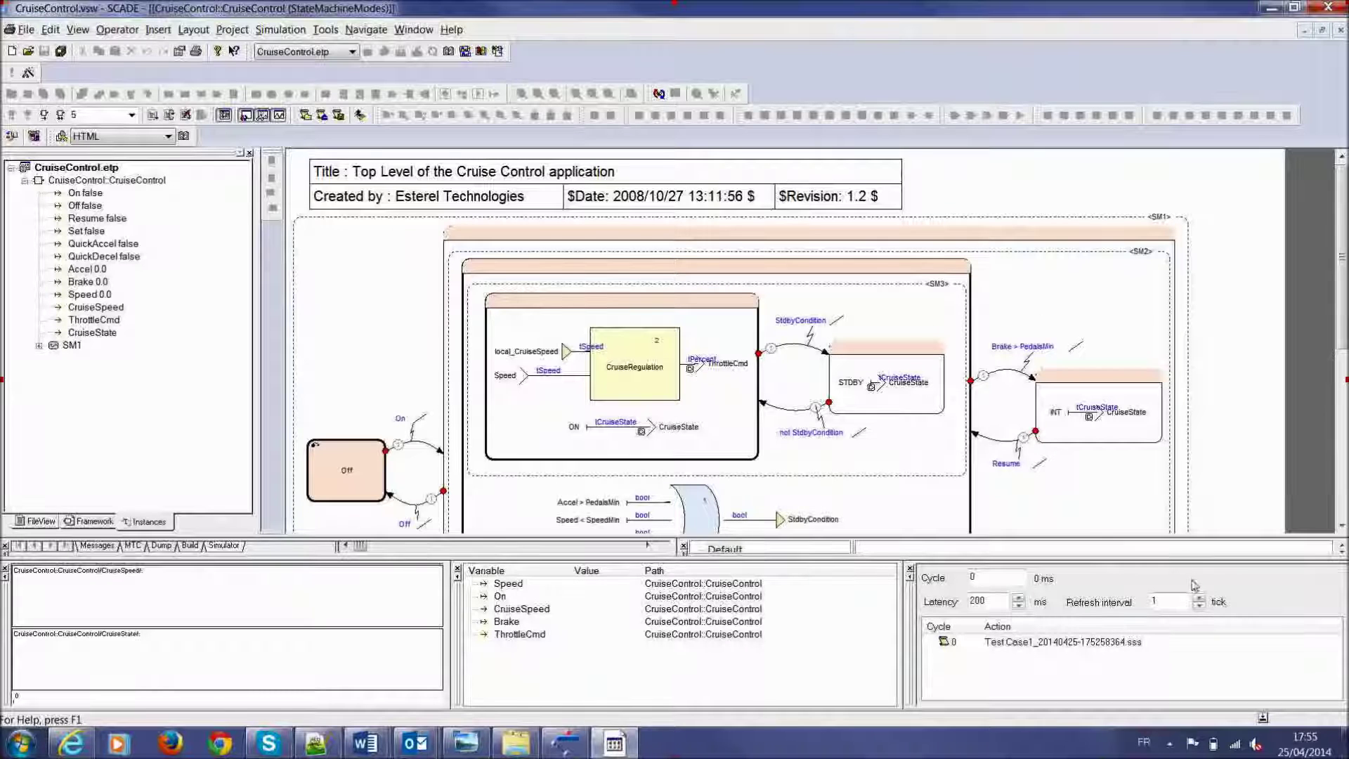
click(1126, 644)
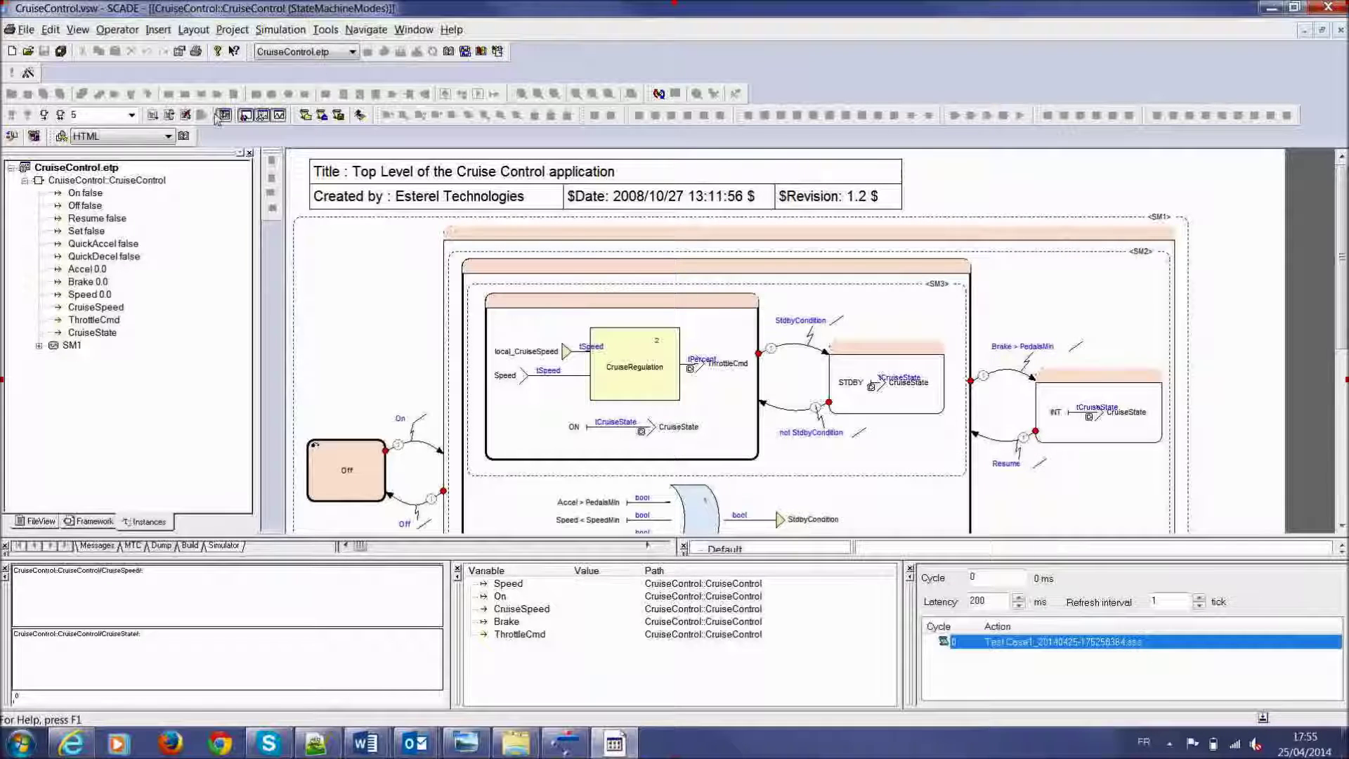
click(154, 117)
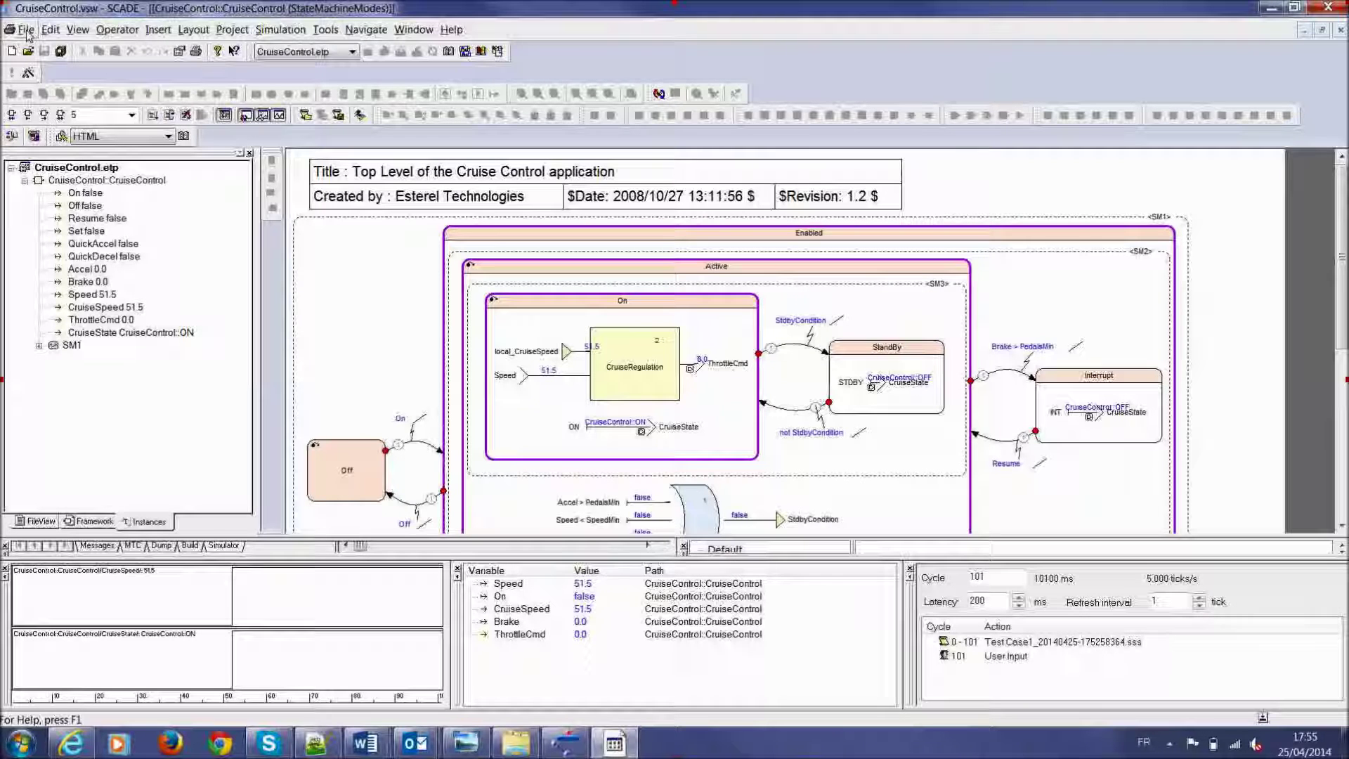
Add Test Case2_20140425-175258374.sss from FullTestCases to the project's Scenarios folder
click(93, 519)
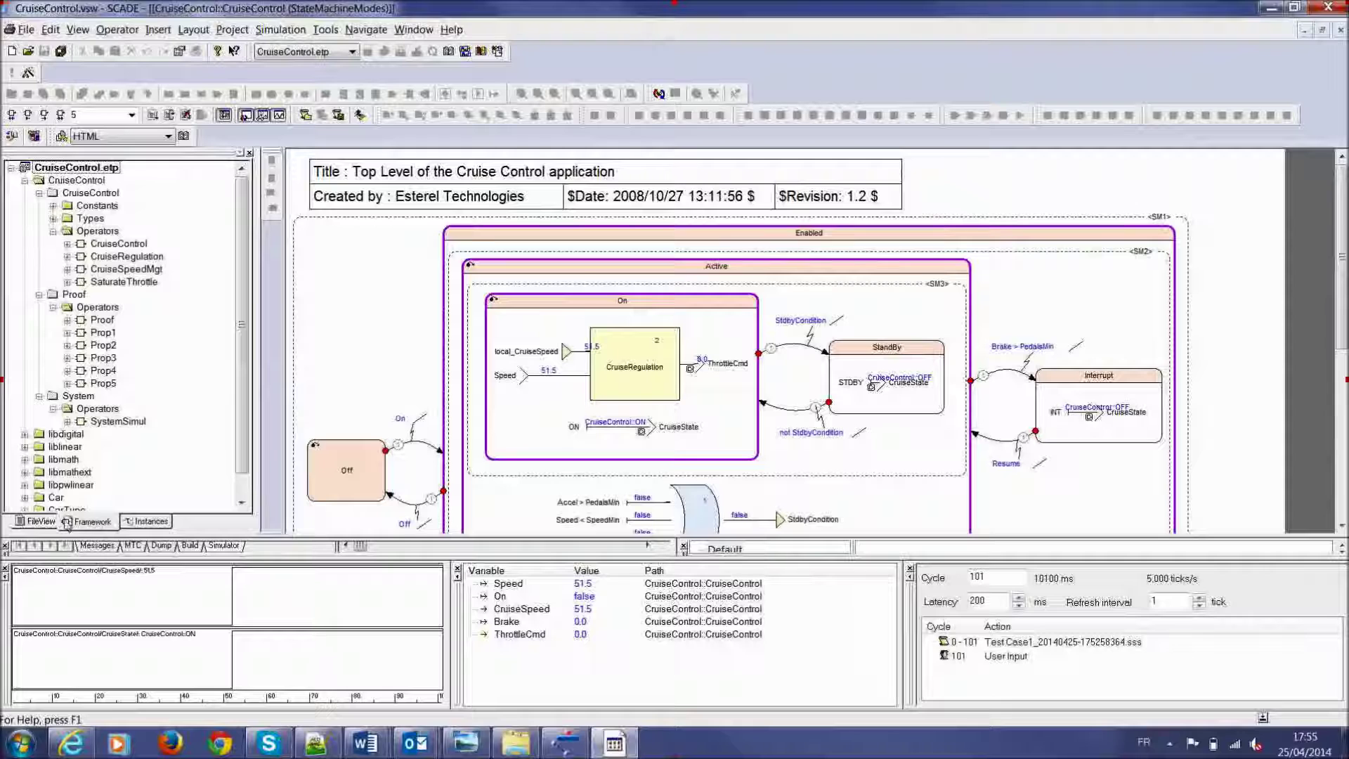
click(42, 522)
scroll(239, 450, down, 2)
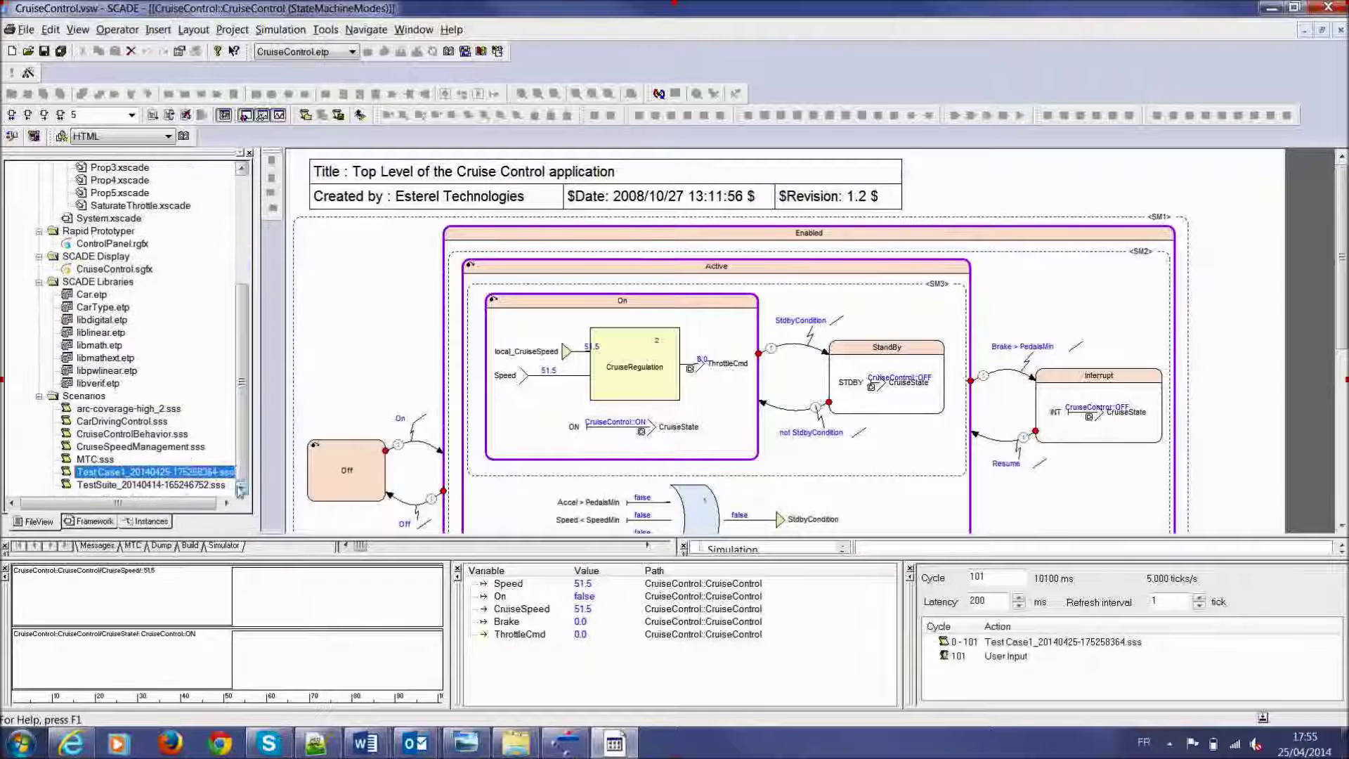
click(81, 397)
right_click(81, 402)
click(134, 410)
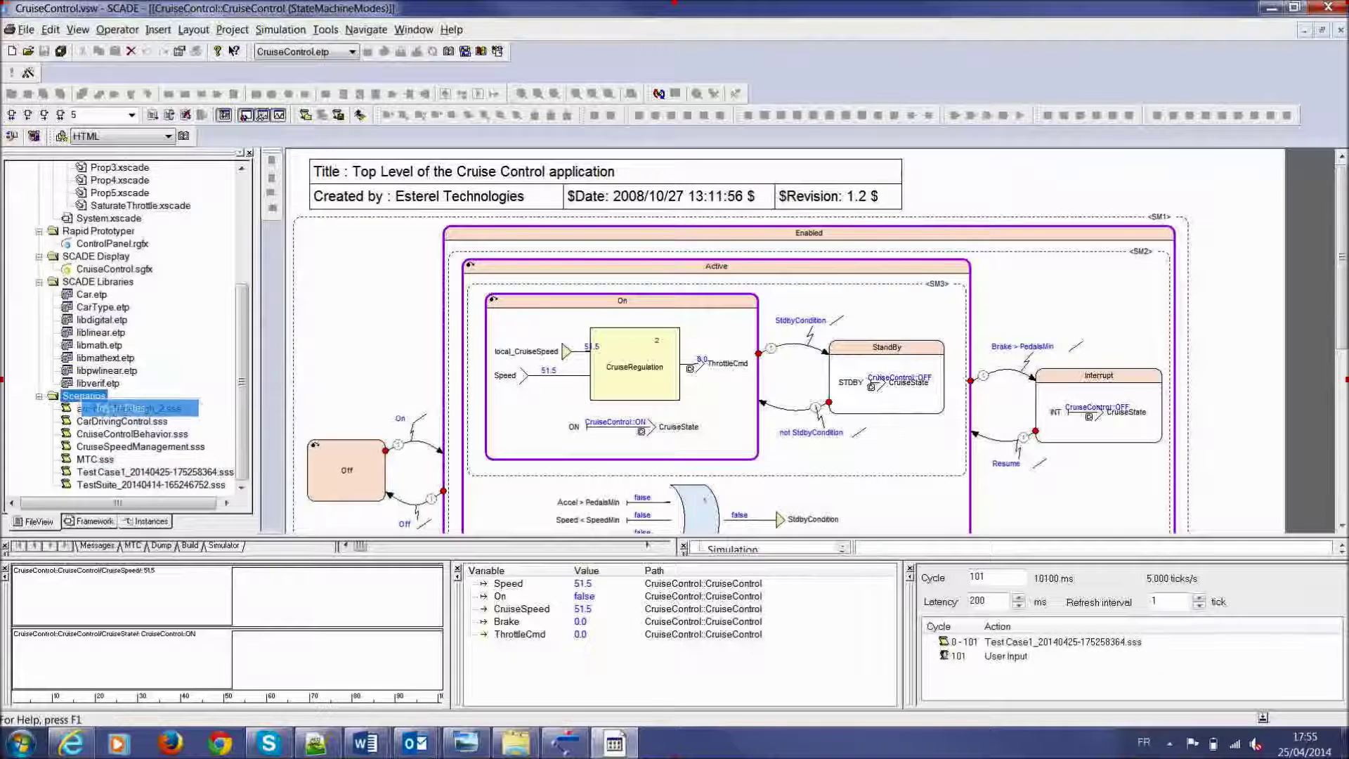
click(710, 269)
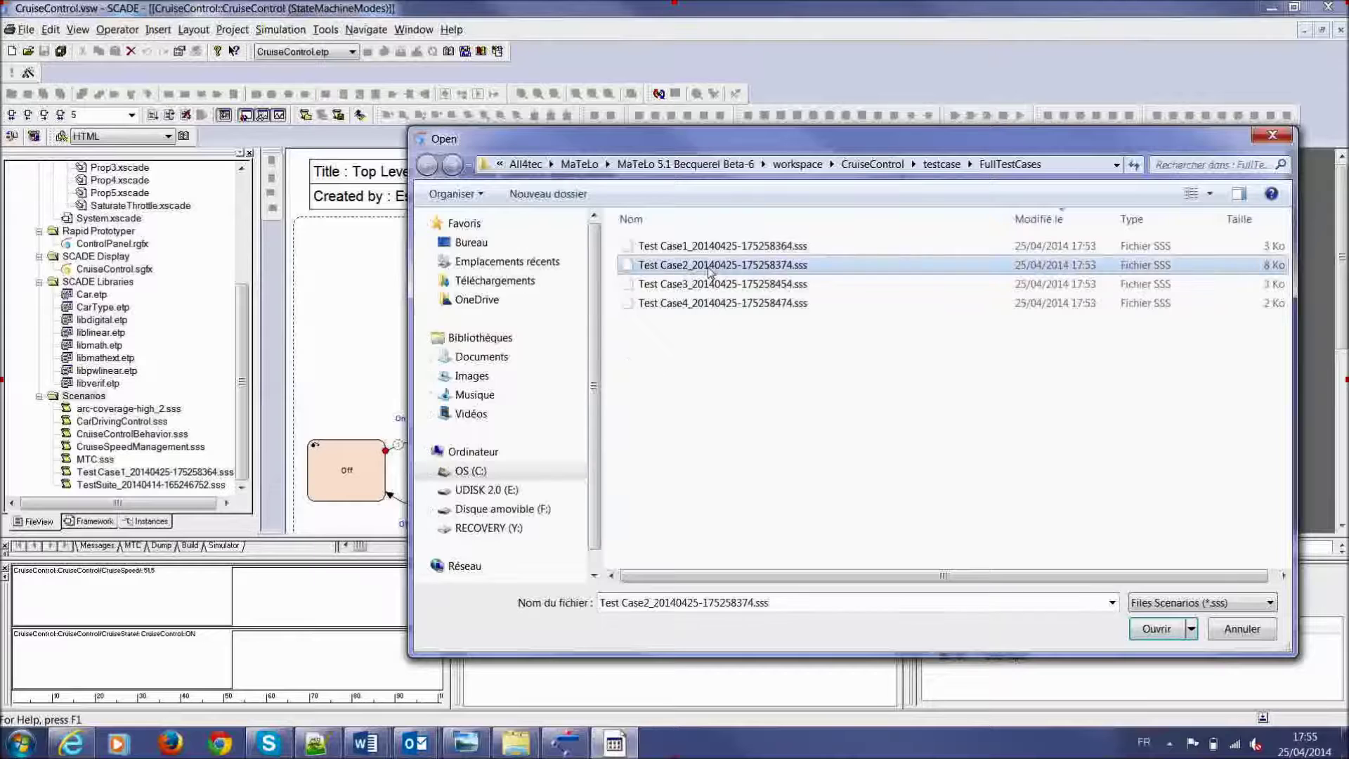
click(1158, 629)
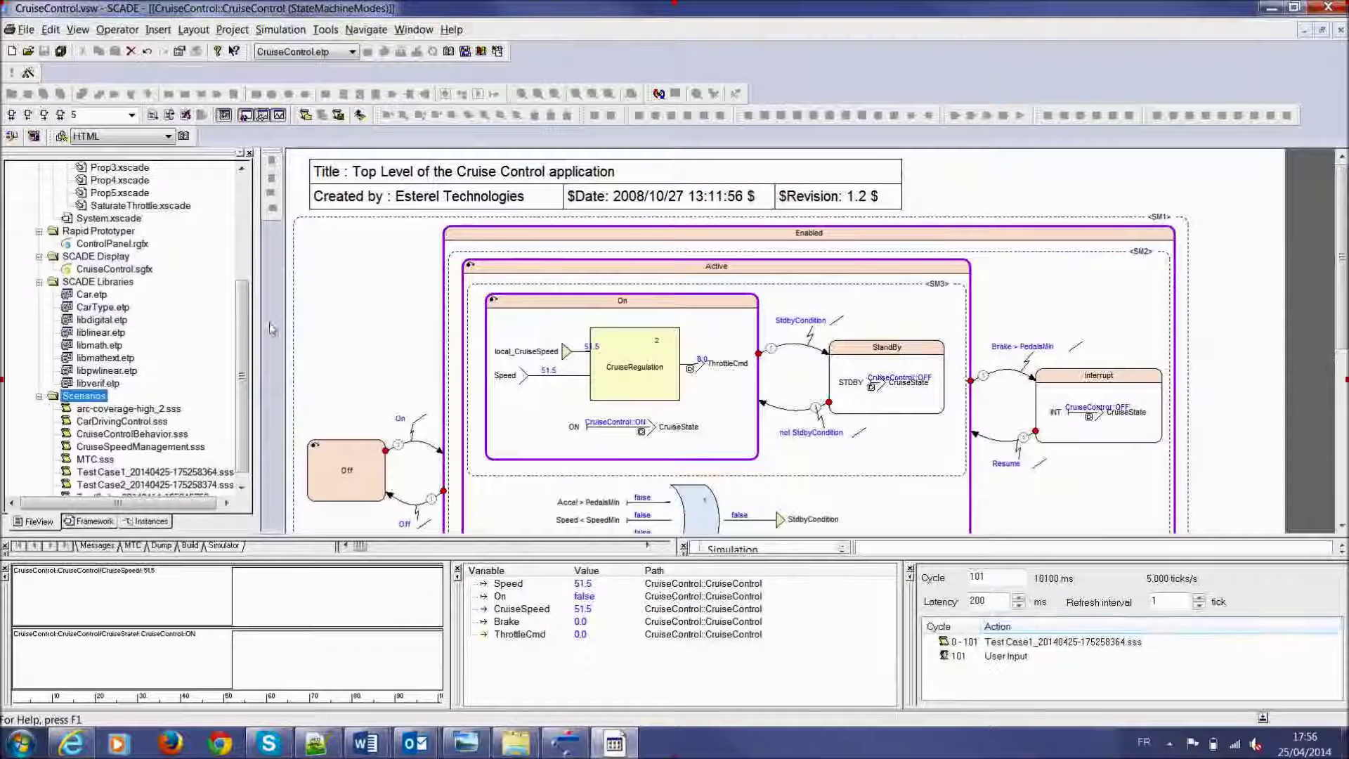
Load and run the Test Case2_20140425-175258374.sss scenario on the CruiseControl model, and halt the simulation
scroll(242, 365, down, 1)
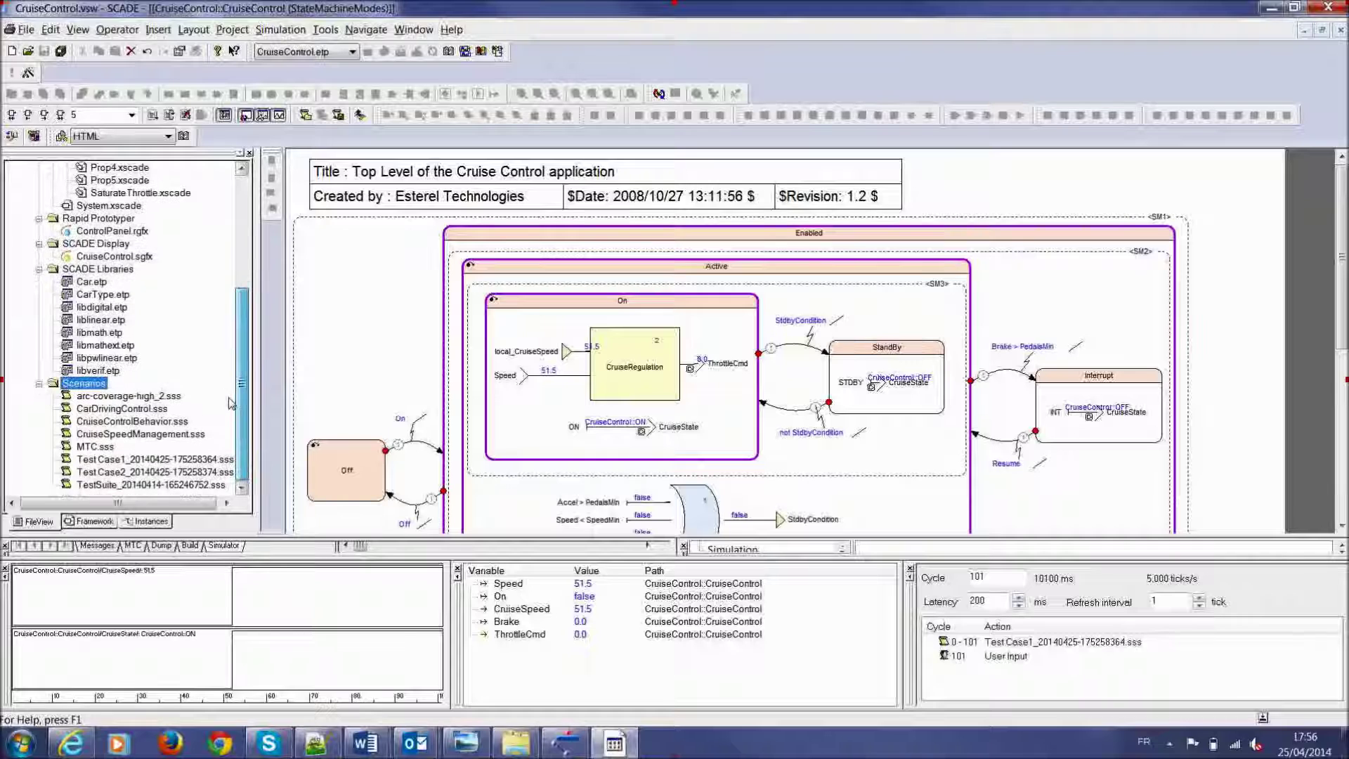
right_click(170, 472)
click(204, 503)
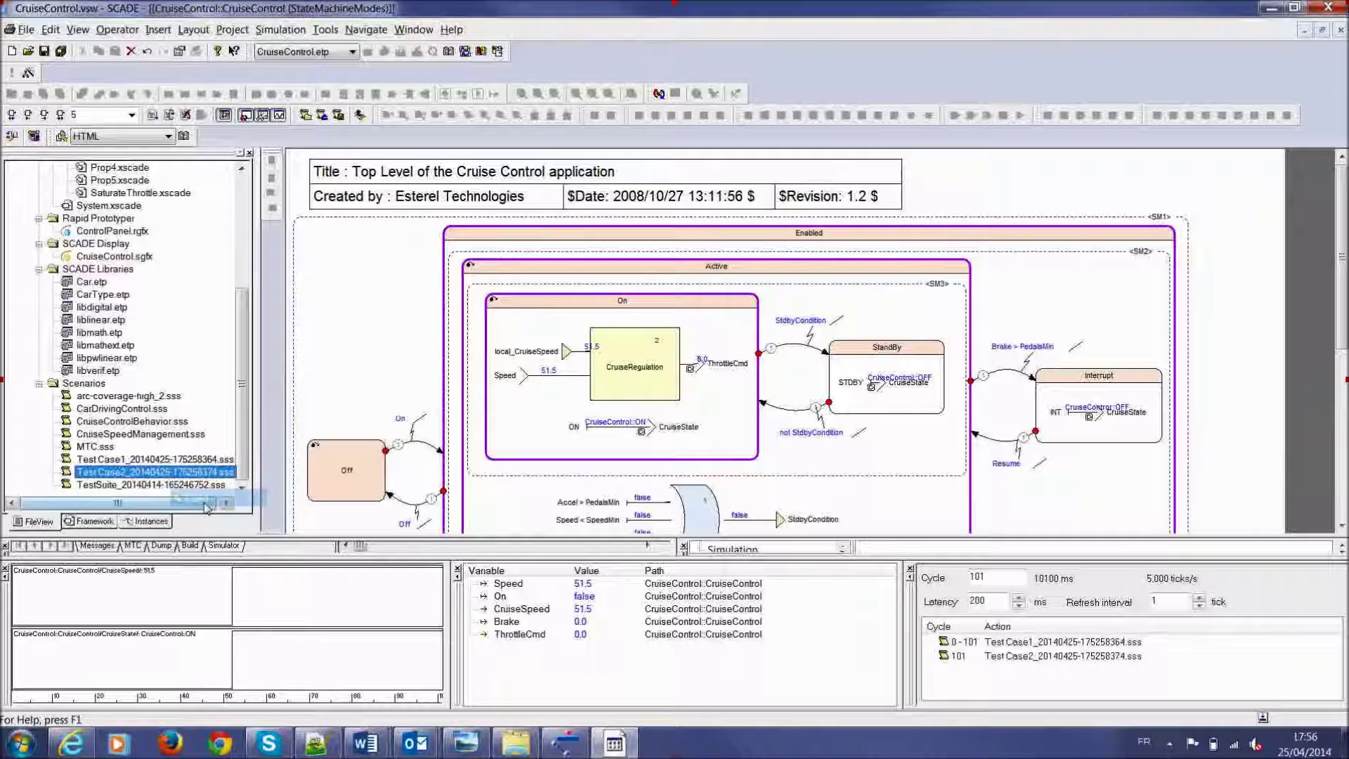
click(1122, 659)
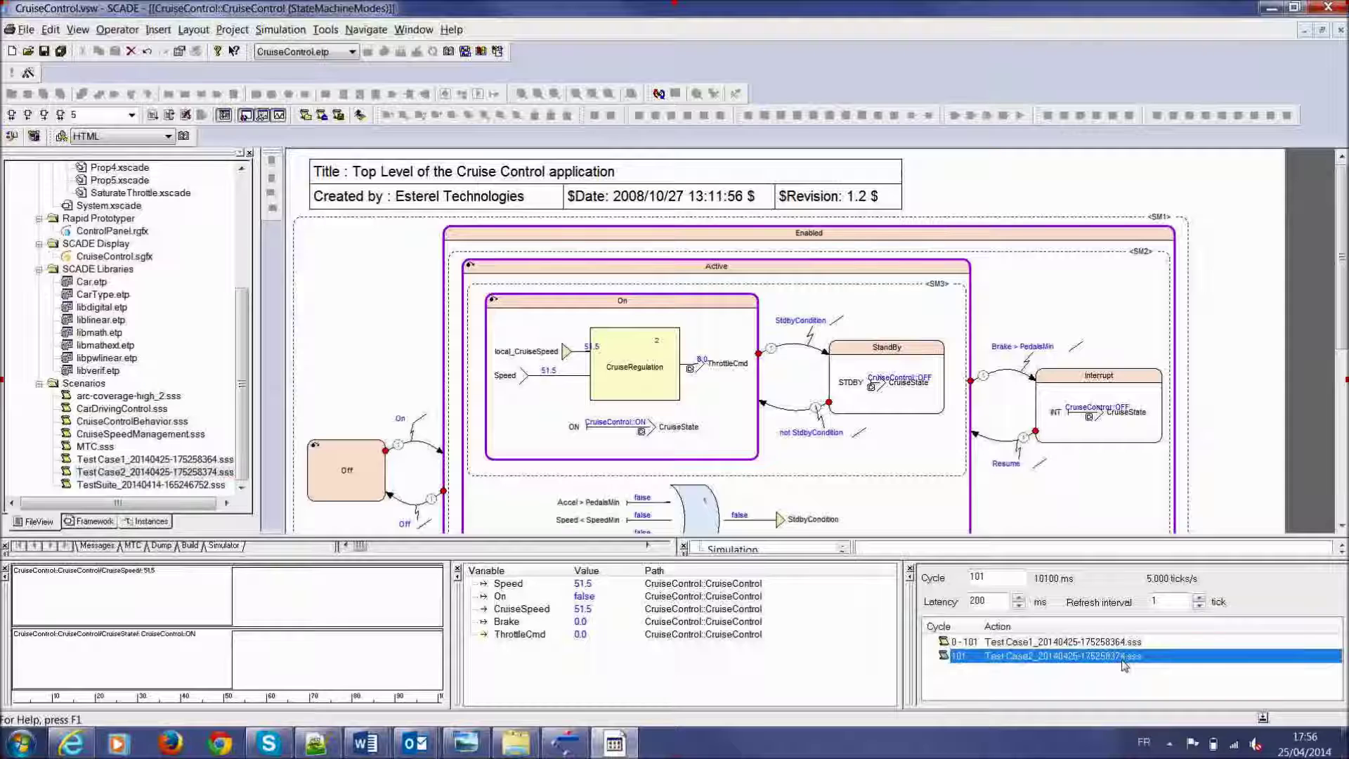
click(155, 114)
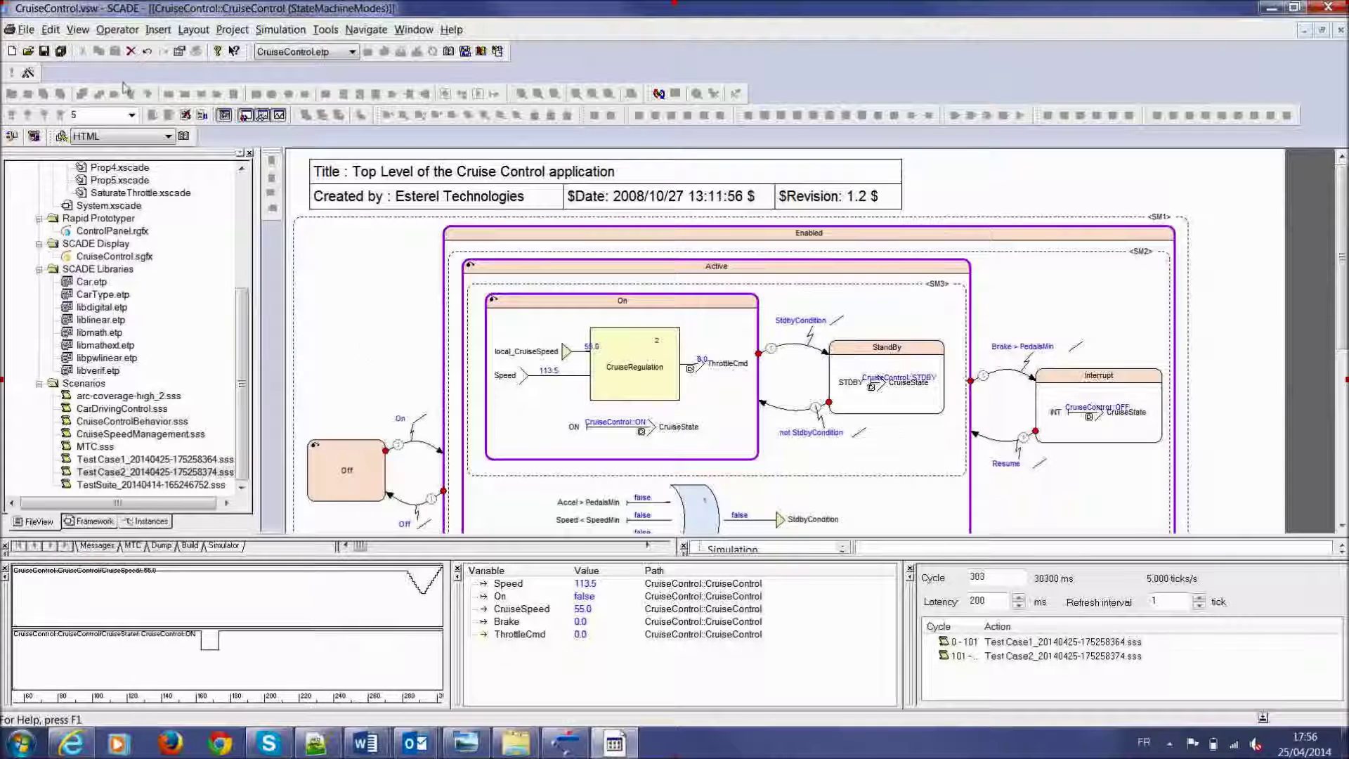
click(201, 119)
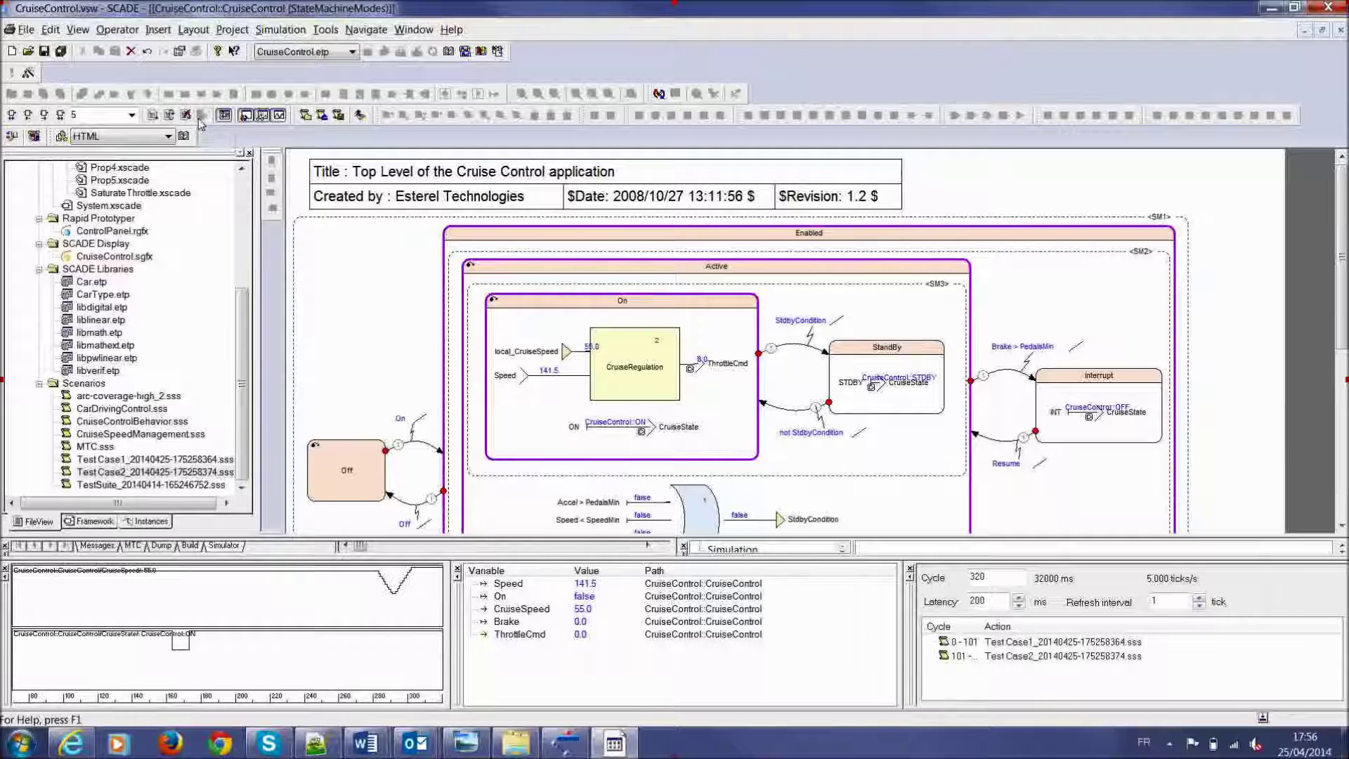